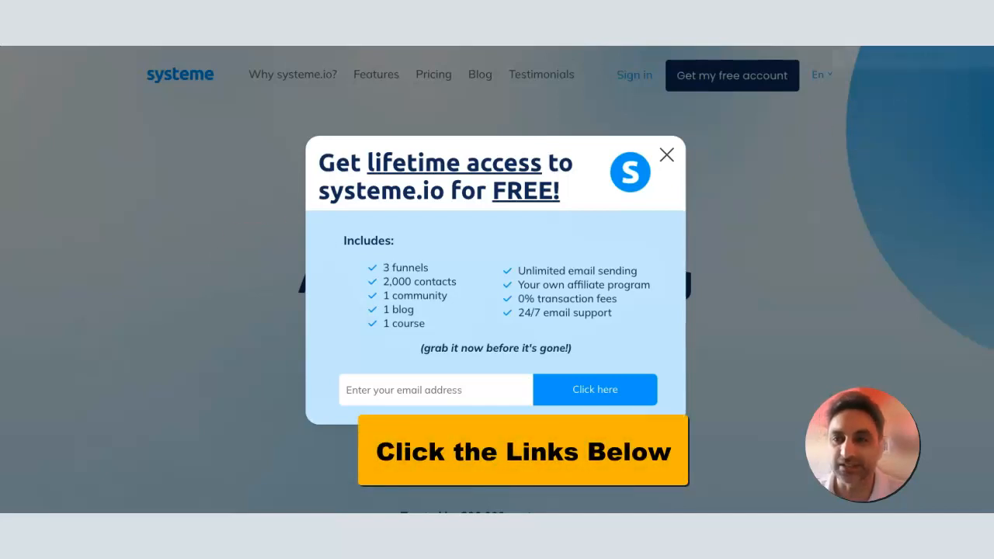
Page through the Marketing Secrets flipbook about profiting with Systeme.io to its last spread, and return towards the front cover
left_click(878, 15)
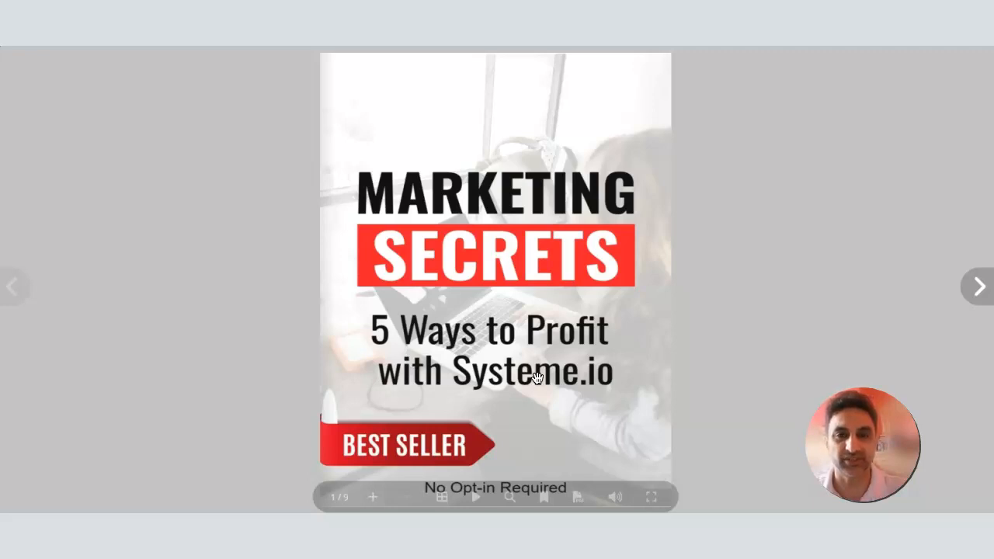
left_click(979, 287)
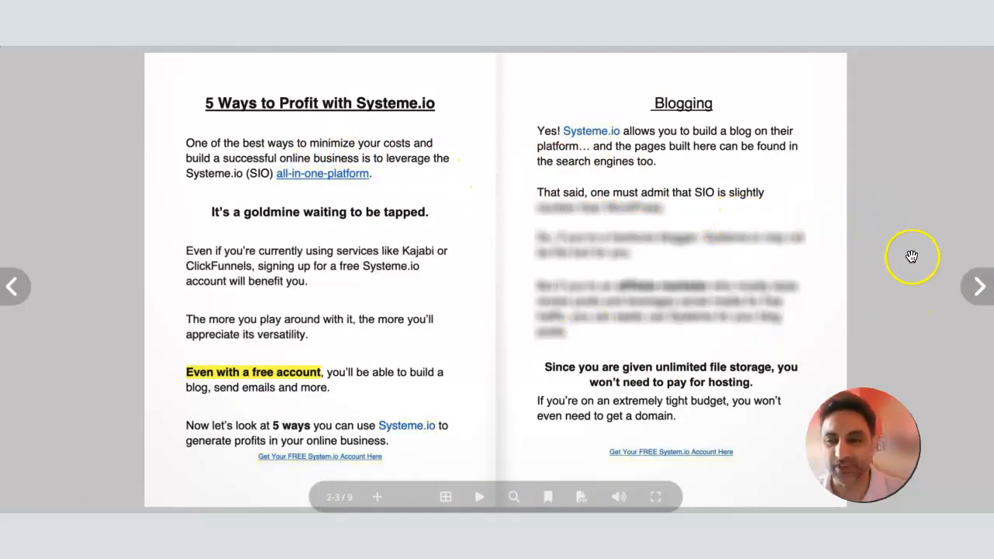
left_click(978, 293)
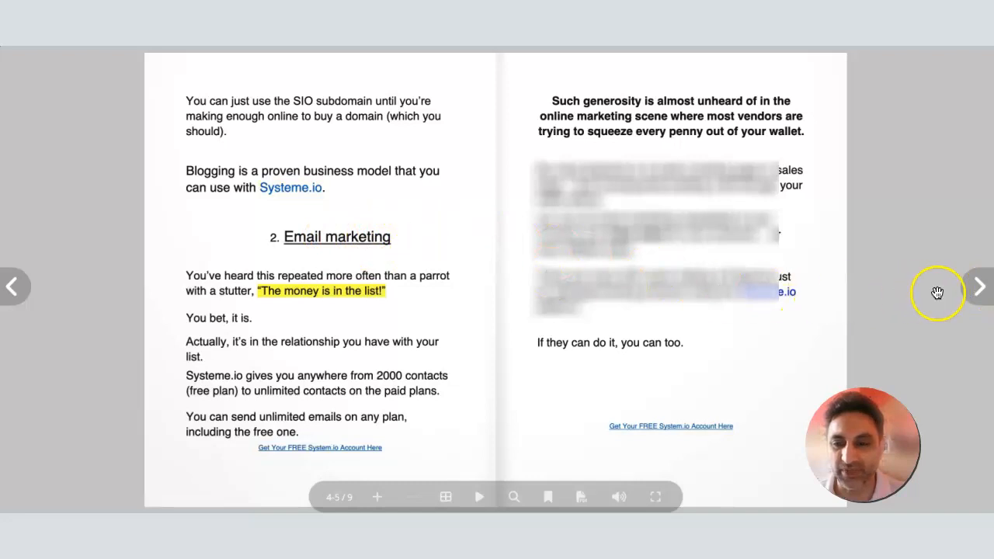
left_click(978, 287)
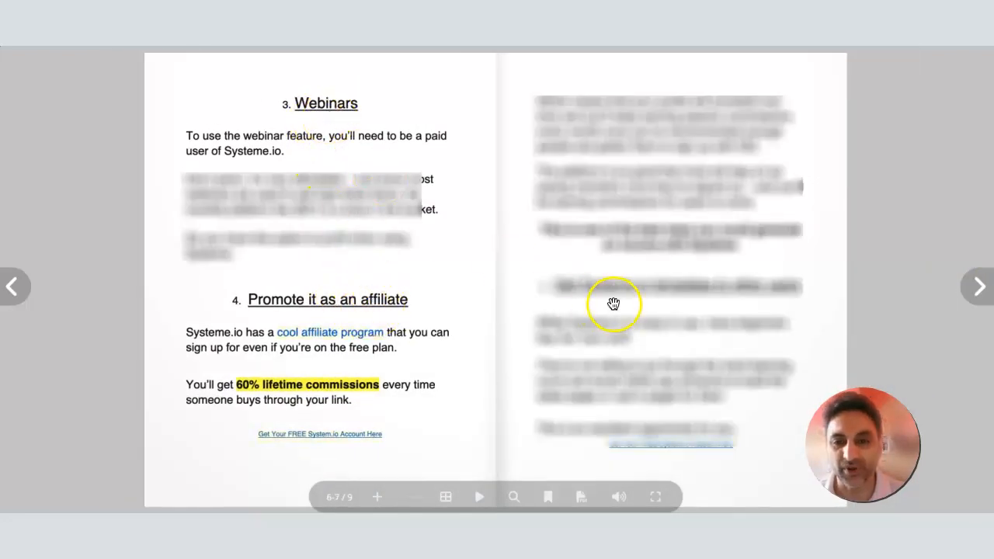
left_click(975, 288)
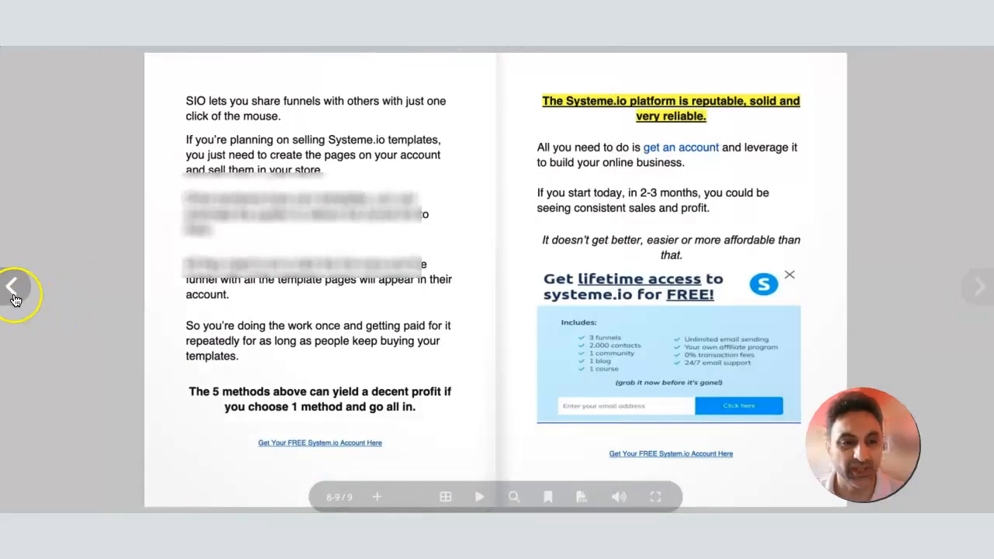
left_click(14, 298)
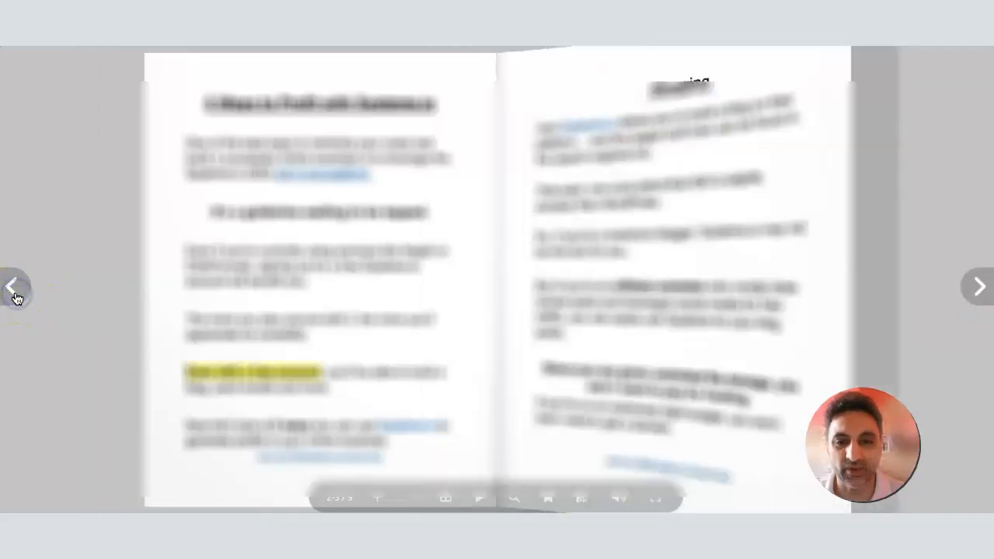
left_click(15, 297)
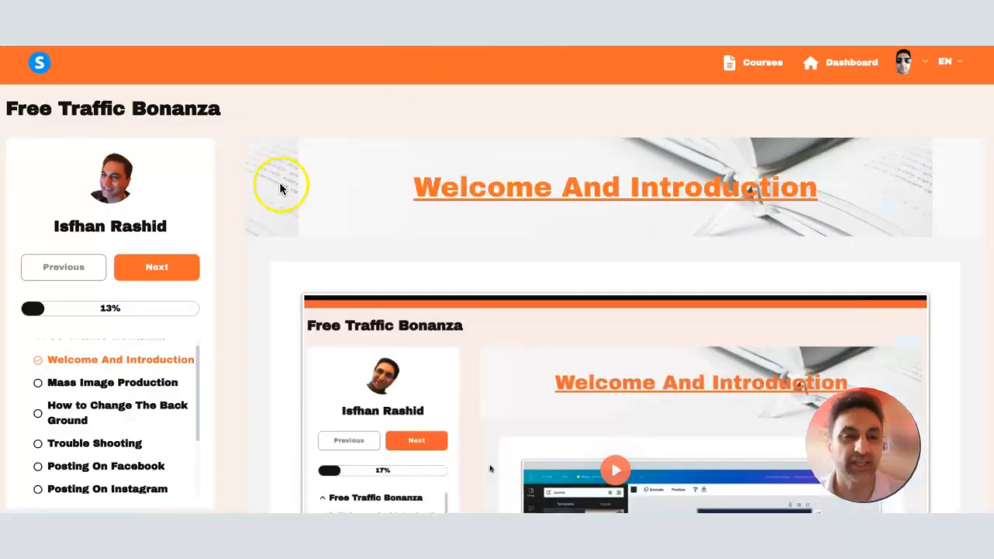
Look over the Welcome And Introduction lesson page of the Free Traffic Bonanza course, from its header to the comment box
scroll(277, 182, "down", 4)
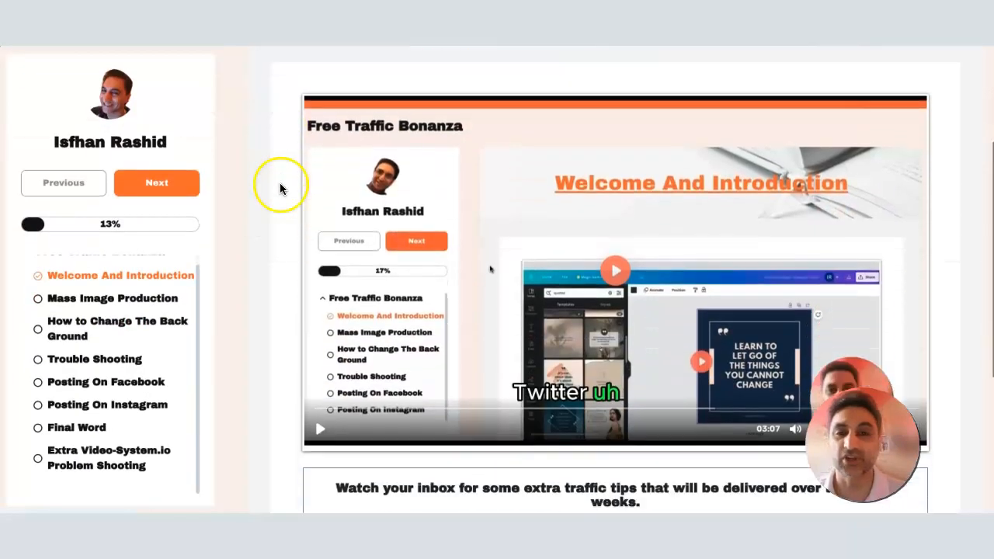
scroll(292, 180, "down", 3)
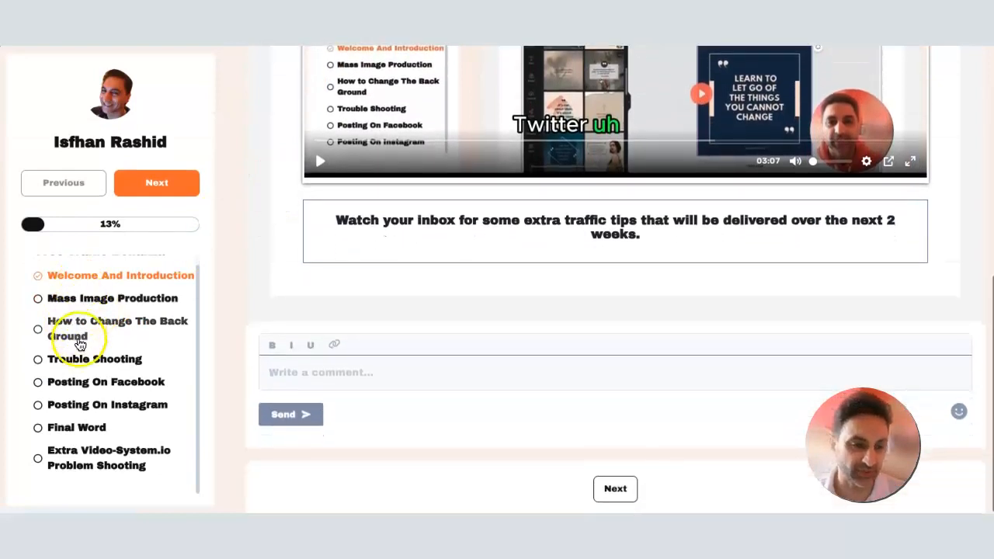
scroll(205, 366, "up", 7)
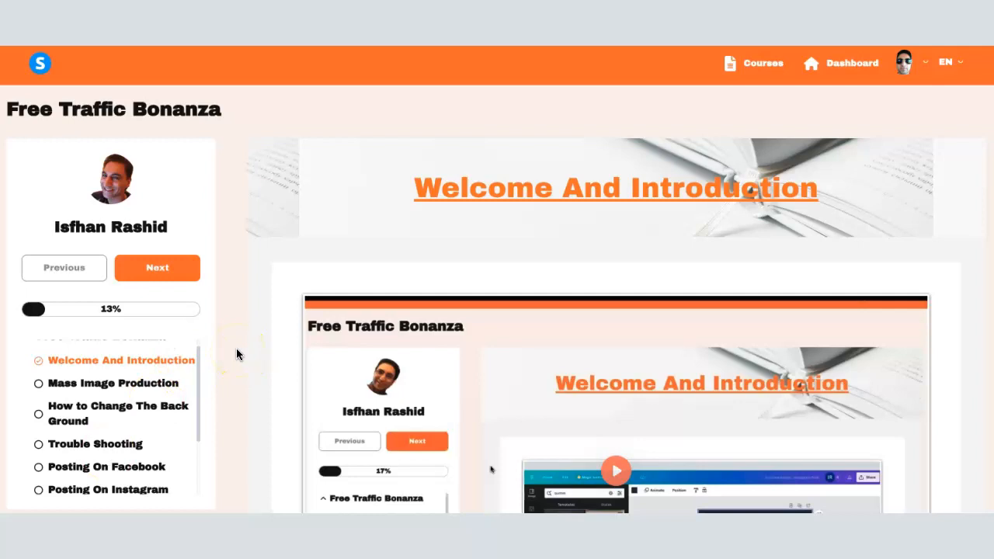
scroll(279, 353, "down", 1)
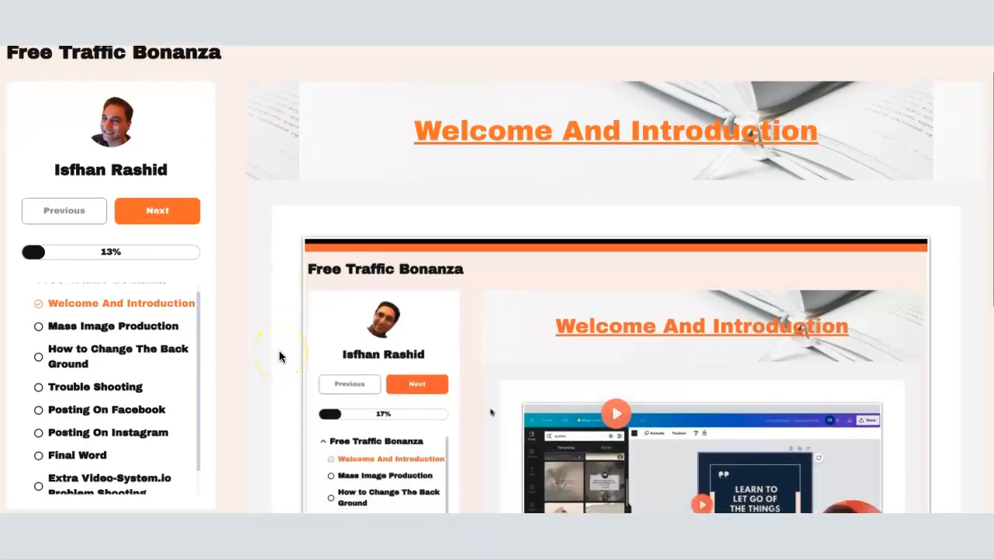
scroll(280, 357, "down", 2)
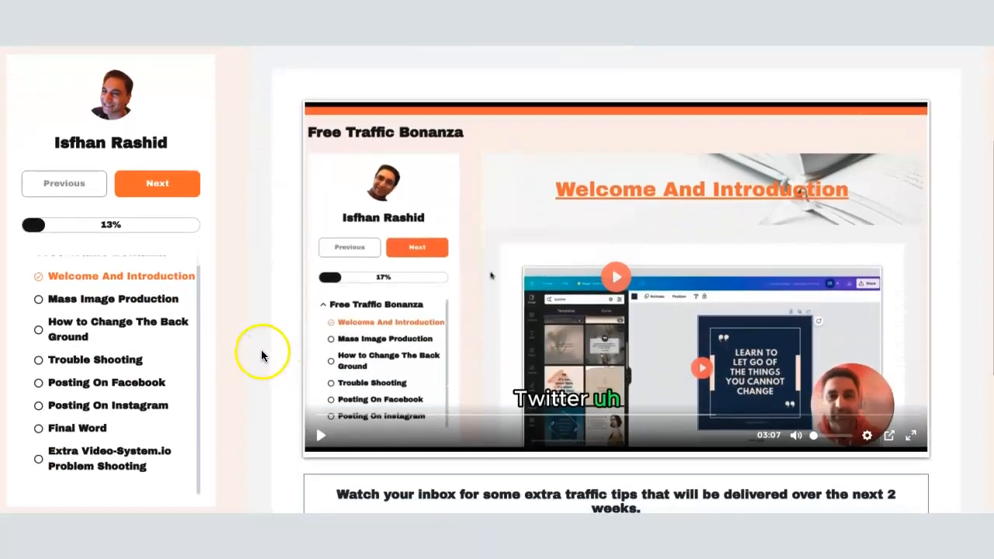
scroll(260, 354, "down", 1)
scroll(264, 355, "up", 4)
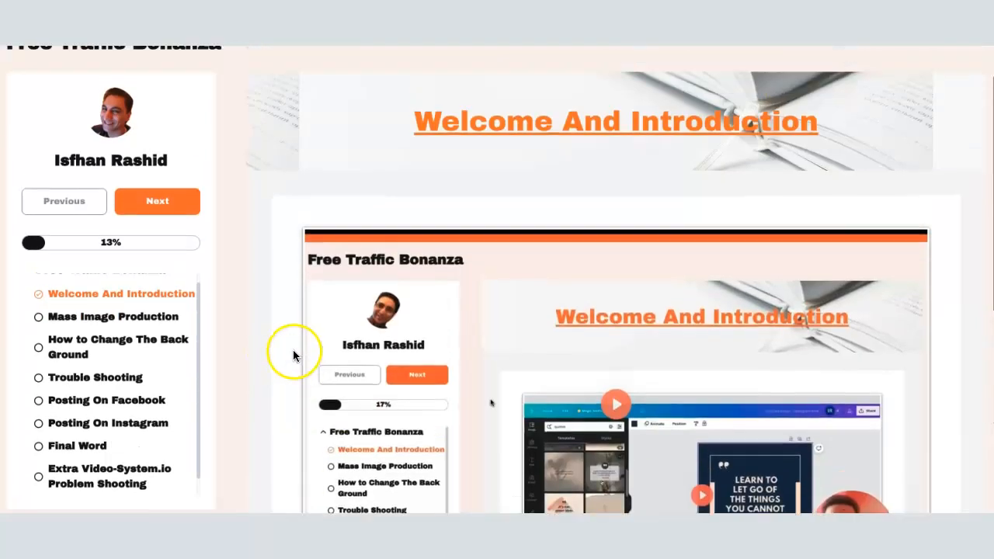
Review the Free Traffic Bonanza lesson list from Welcome And Introduction to the extra problem-shooting video
scroll(104, 388, "down", 2)
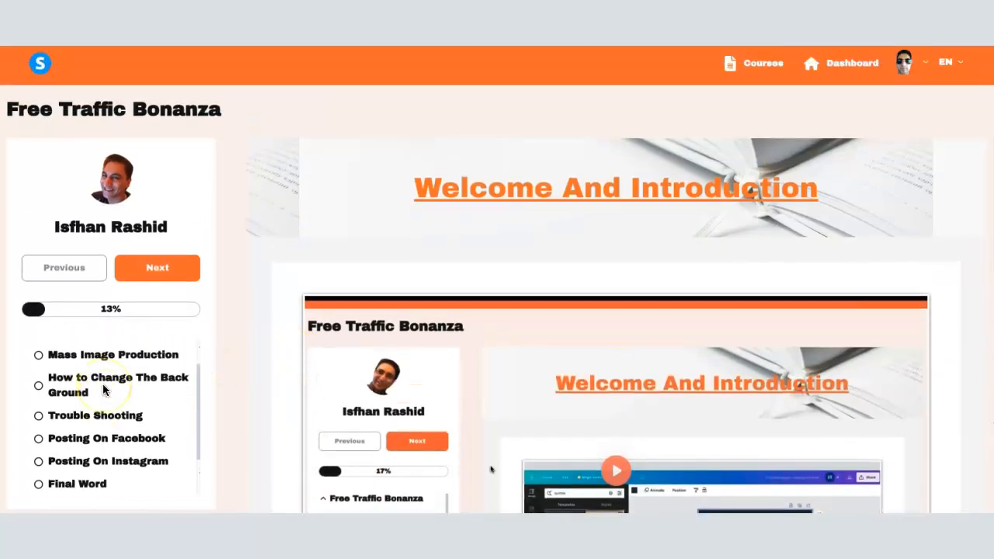
scroll(105, 388, "up", 3)
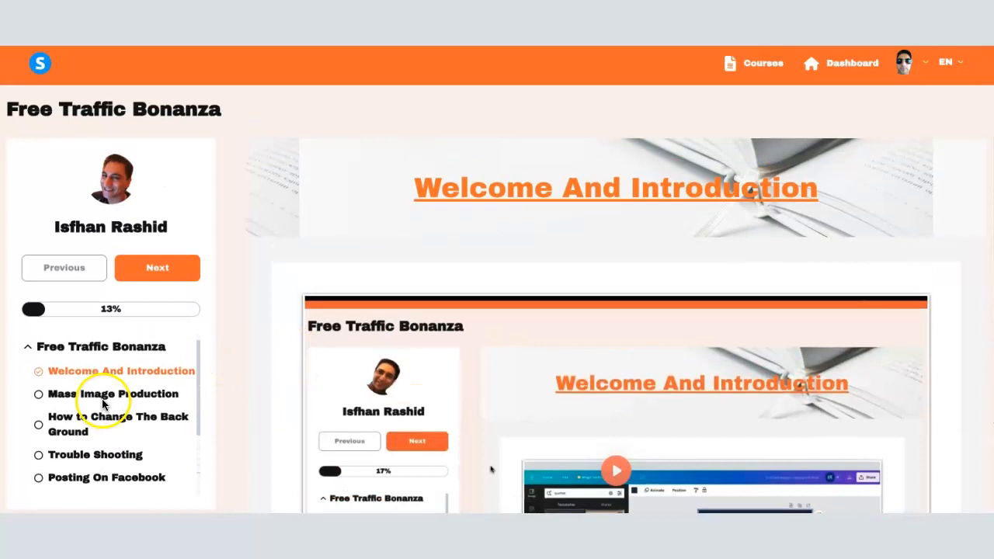
scroll(85, 361, "down", 3)
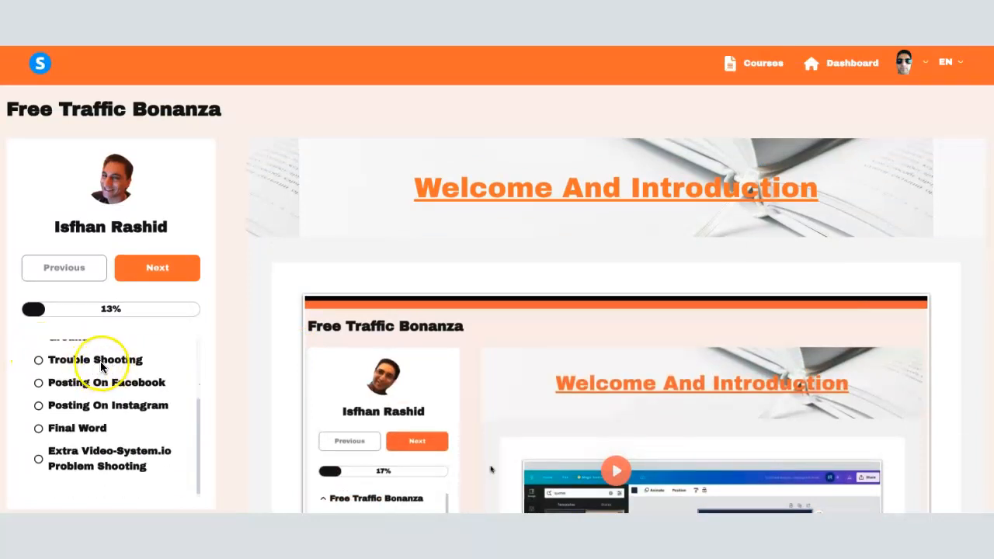
scroll(97, 365, "up", 3)
Examine the Welcome And Introduction lesson's video, the inbox note beneath it and the comment section
scroll(239, 355, "down", 1)
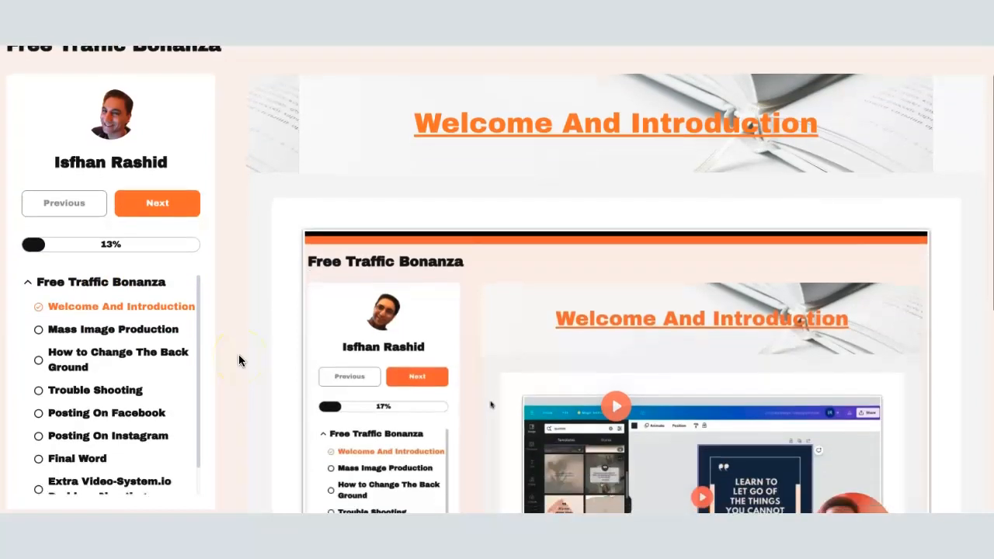
scroll(232, 355, "down", 1)
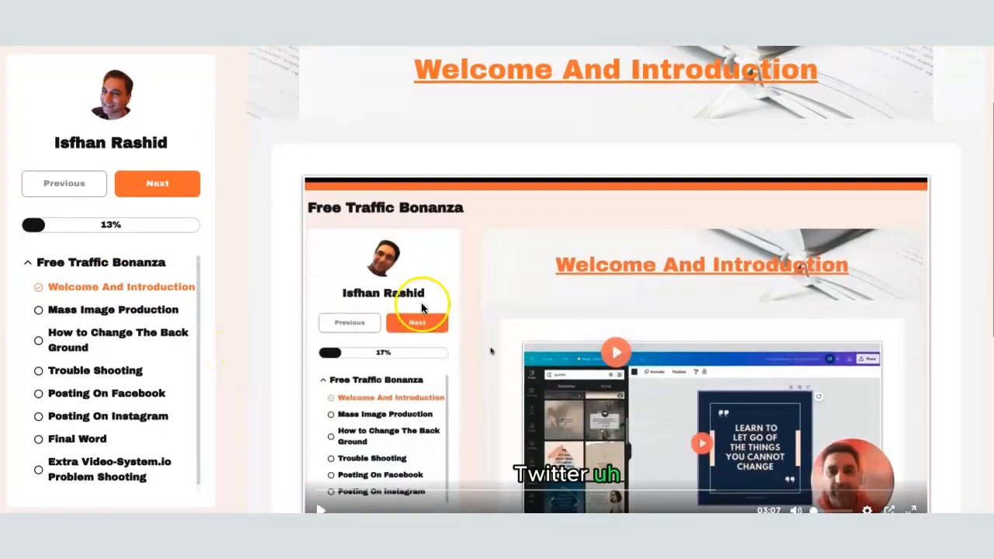
scroll(422, 304, "up", 1)
scroll(404, 315, "up", 1)
scroll(466, 327, "down", 4)
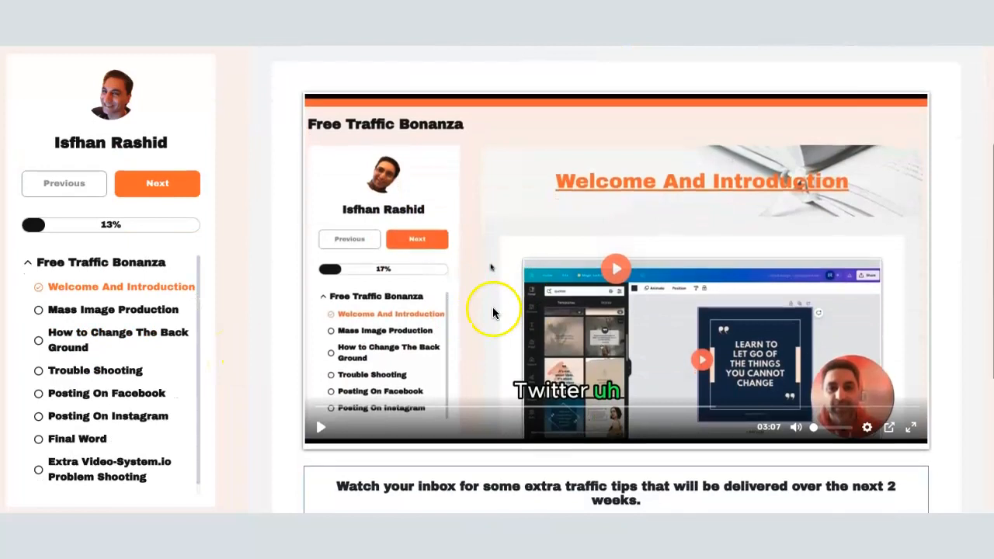
scroll(528, 398, "down", 3)
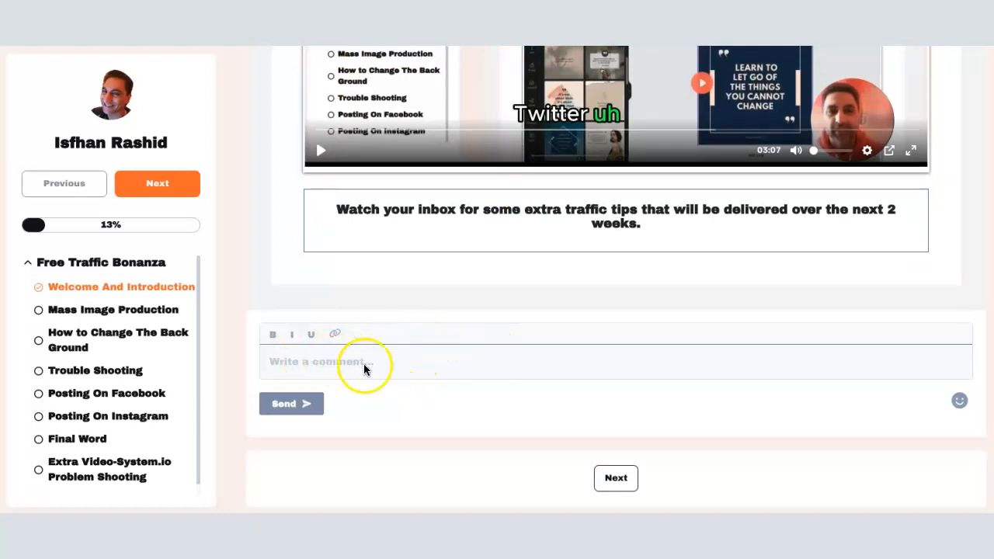
scroll(398, 367, "up", 3)
scroll(506, 296, "up", 5)
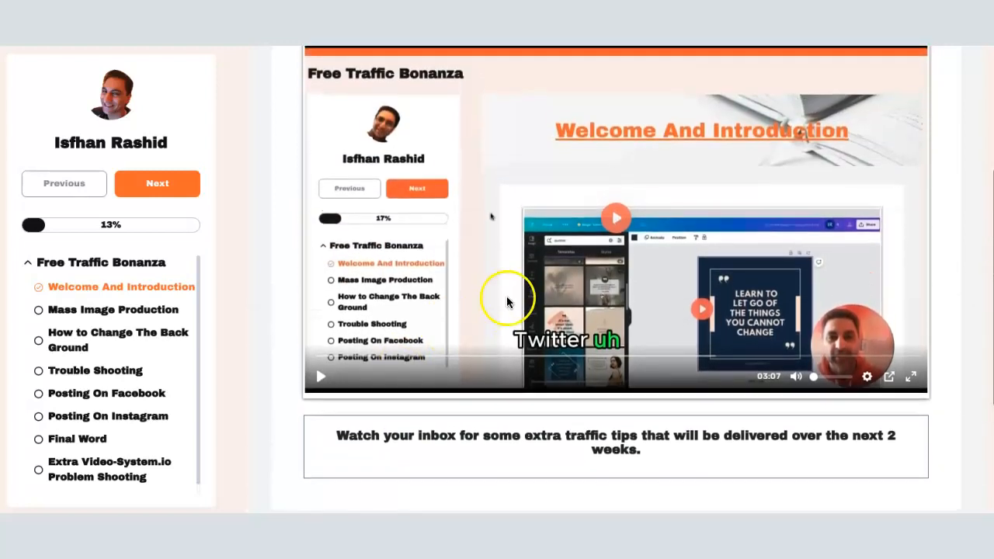
scroll(500, 303, "down", 2)
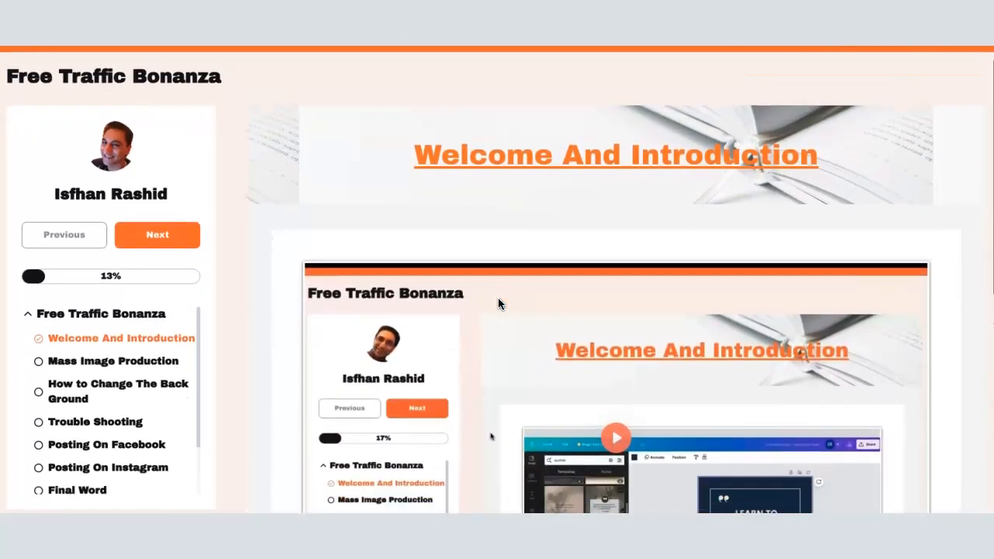
scroll(500, 303, "up", 2)
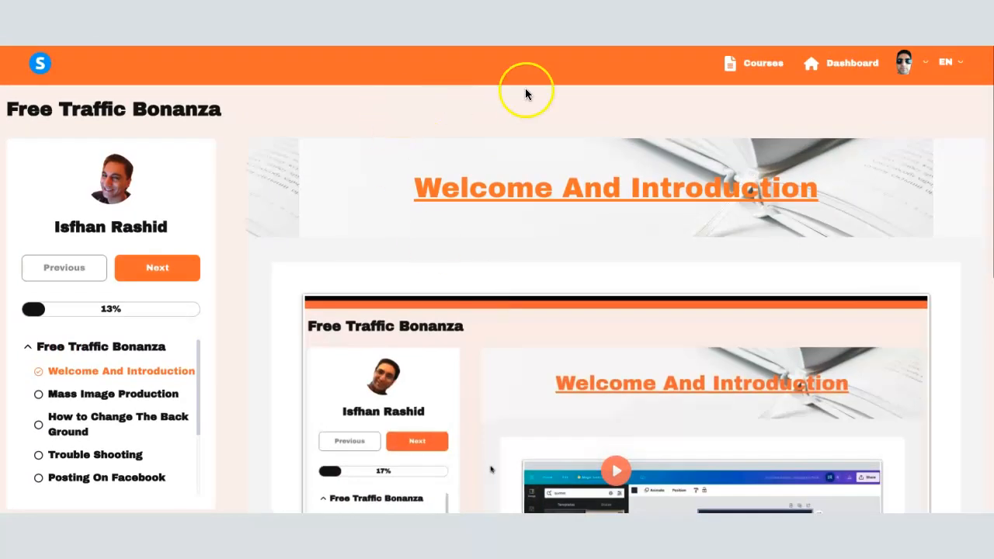
scroll(365, 250, "down", 2)
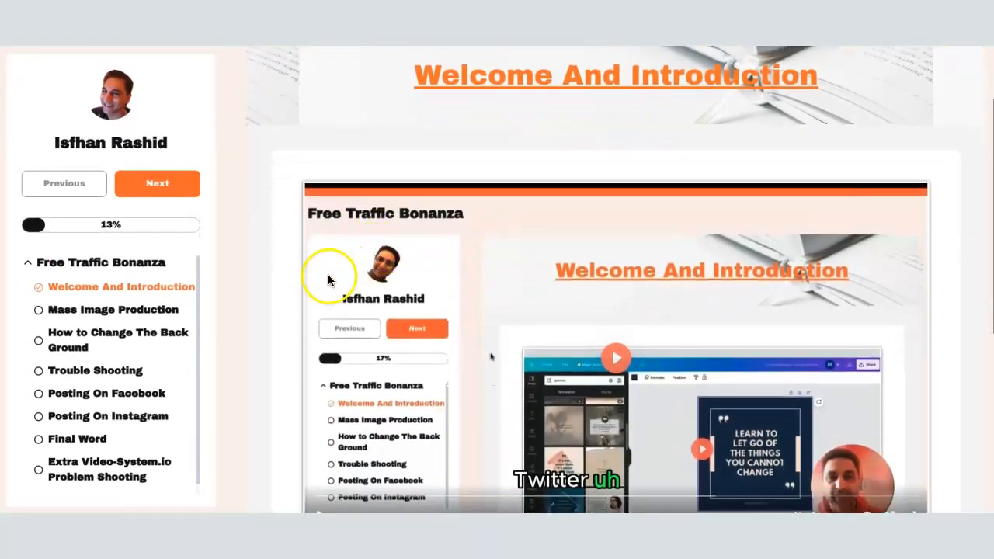
scroll(329, 276, "down", 6)
scroll(359, 273, "up", 2)
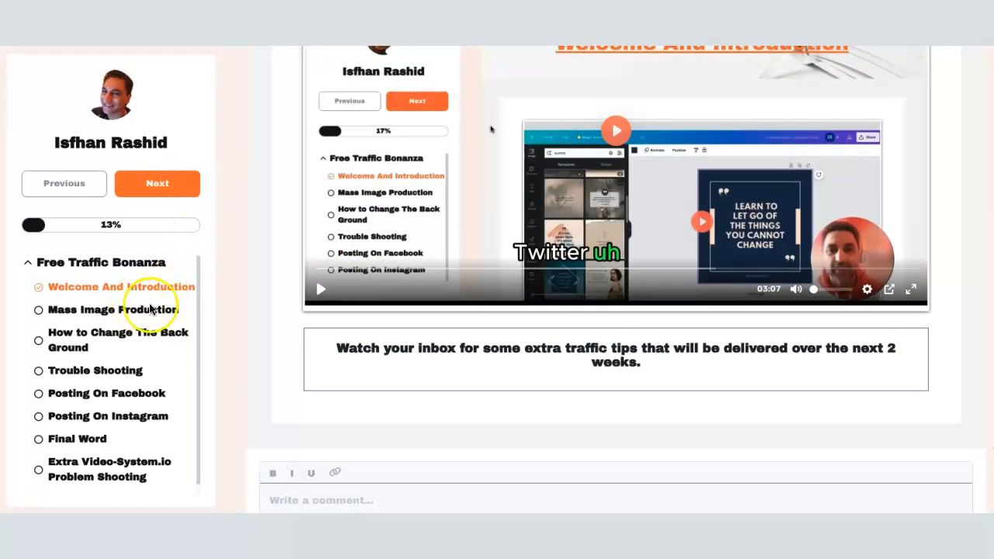
Open the Mass Image Production lesson and go to the Canva and Chat GPT links below its video
left_click(122, 311)
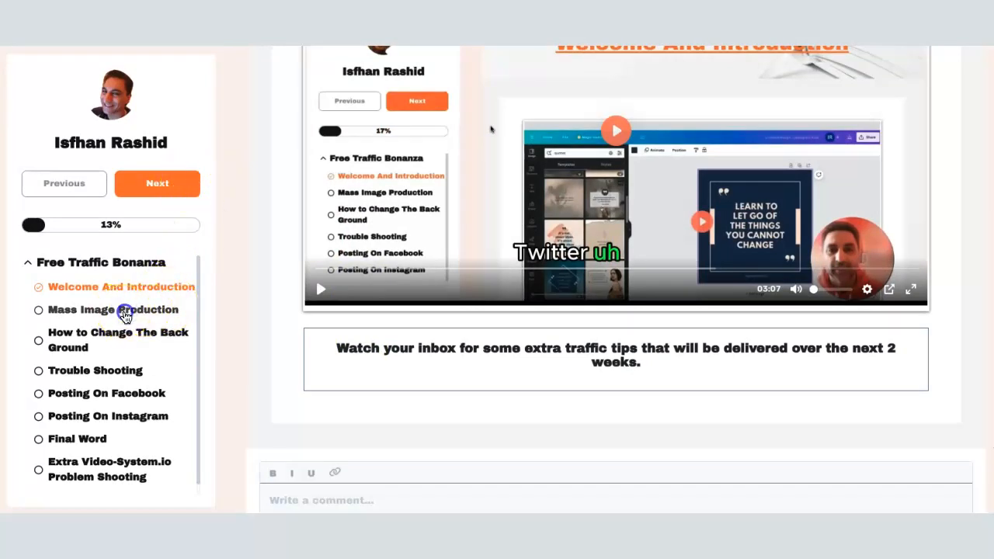
scroll(288, 332, "down", 2)
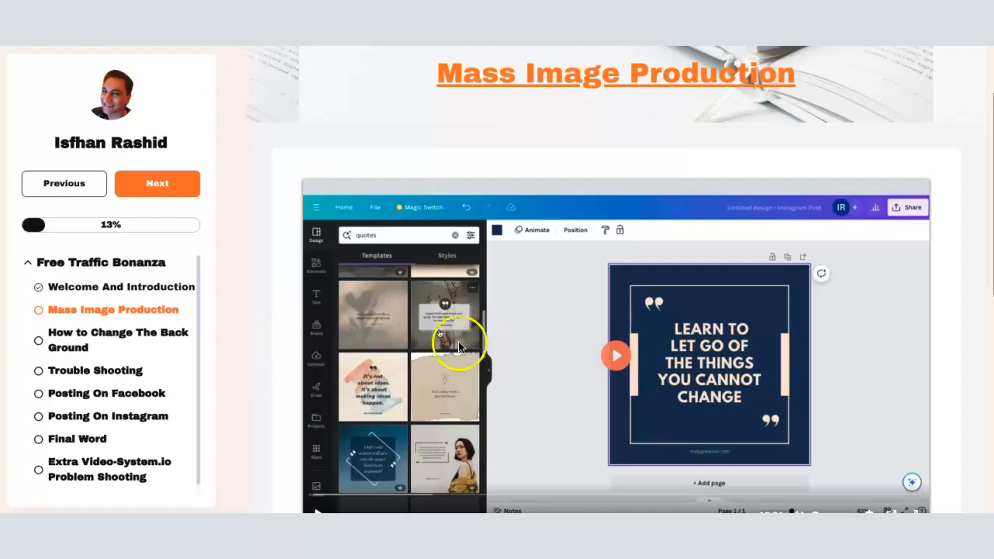
scroll(452, 344, "down", 1)
scroll(450, 344, "up", 1)
scroll(449, 344, "down", 5)
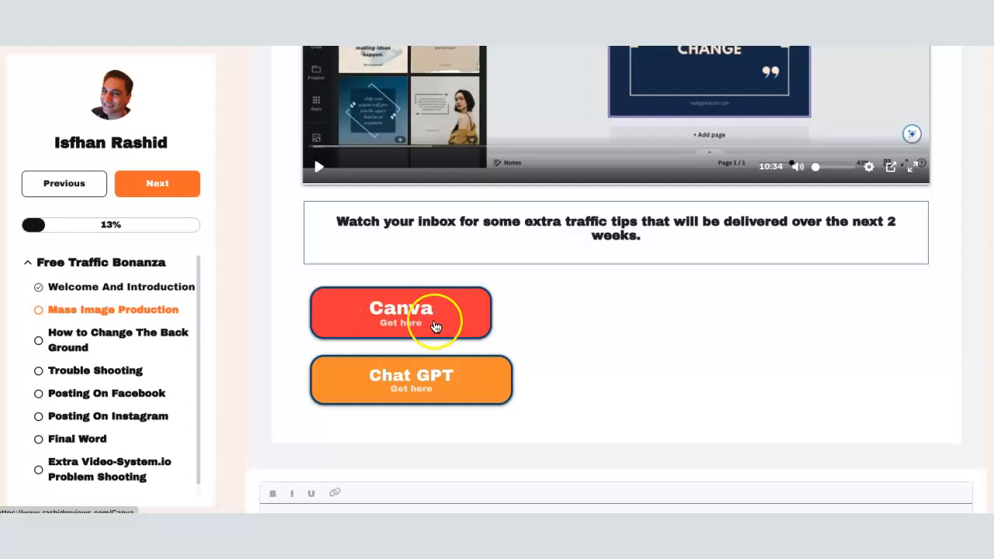
Examine the Mass Image Production lesson's video, inbox note, and Canva and Chat GPT resource links
scroll(432, 327, "up", 1)
scroll(488, 273, "up", 2)
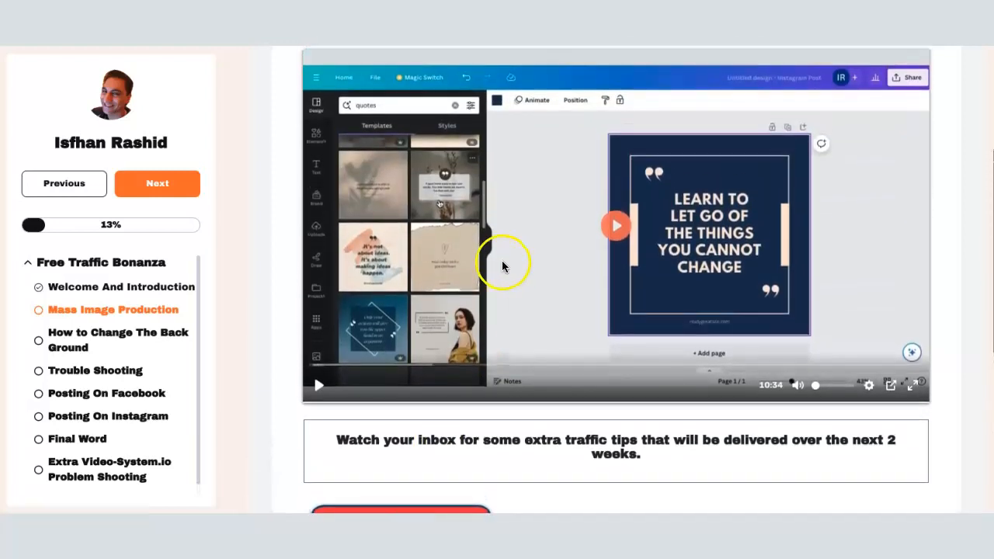
scroll(501, 272, "down", 2)
scroll(501, 357, "up", 2)
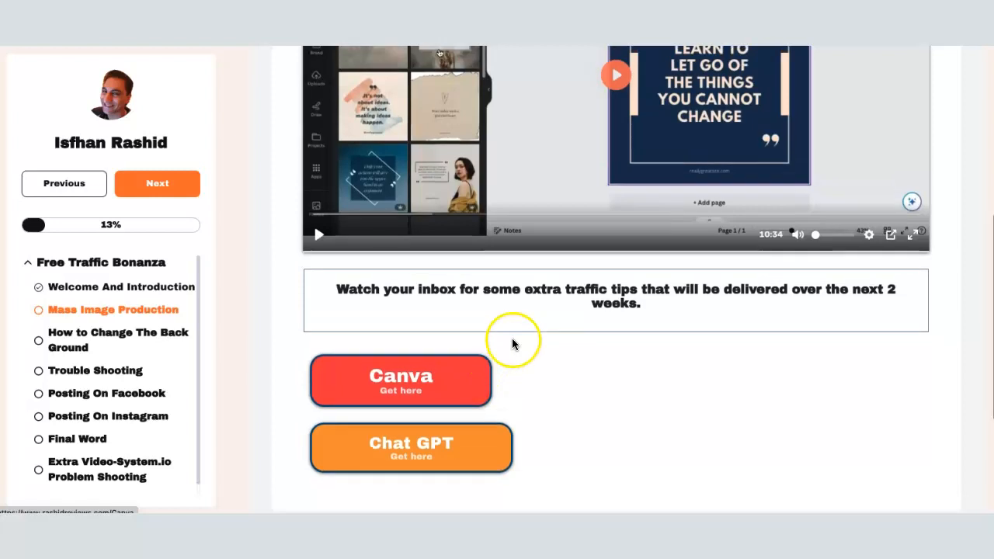
scroll(508, 249, "down", 2)
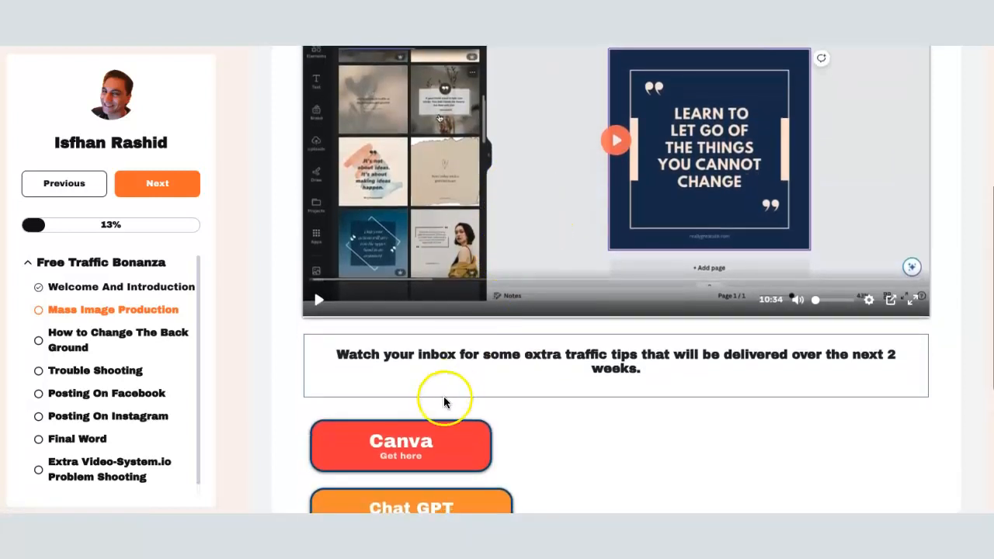
scroll(444, 362, "down", 1)
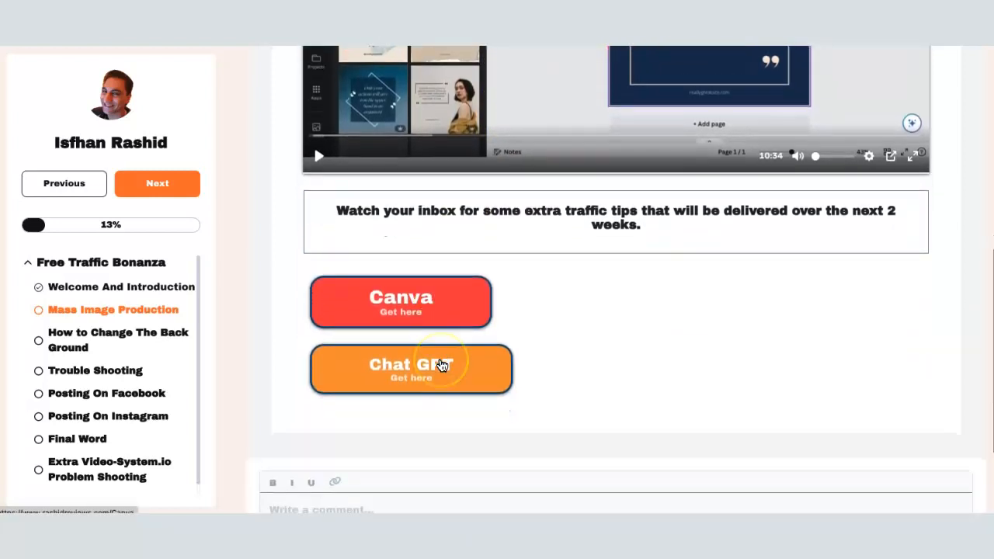
scroll(443, 362, "up", 1)
left_click(431, 357)
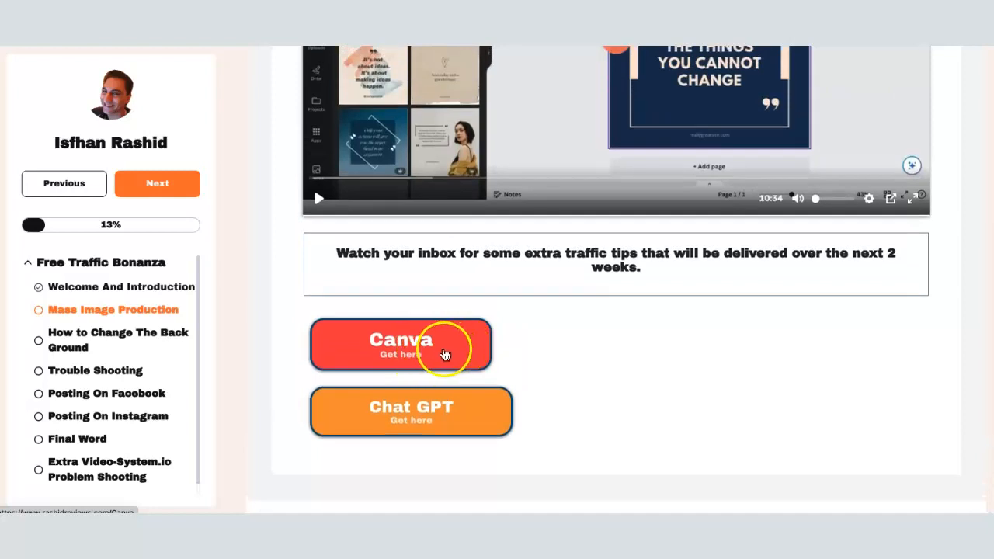
scroll(537, 349, "up", 3)
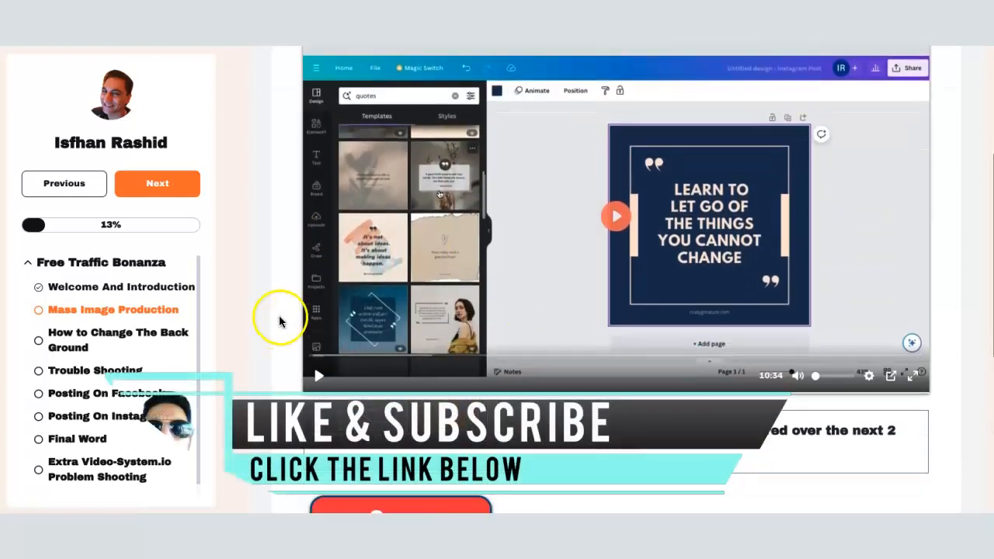
scroll(277, 318, "up", 2)
scroll(238, 304, "down", 1)
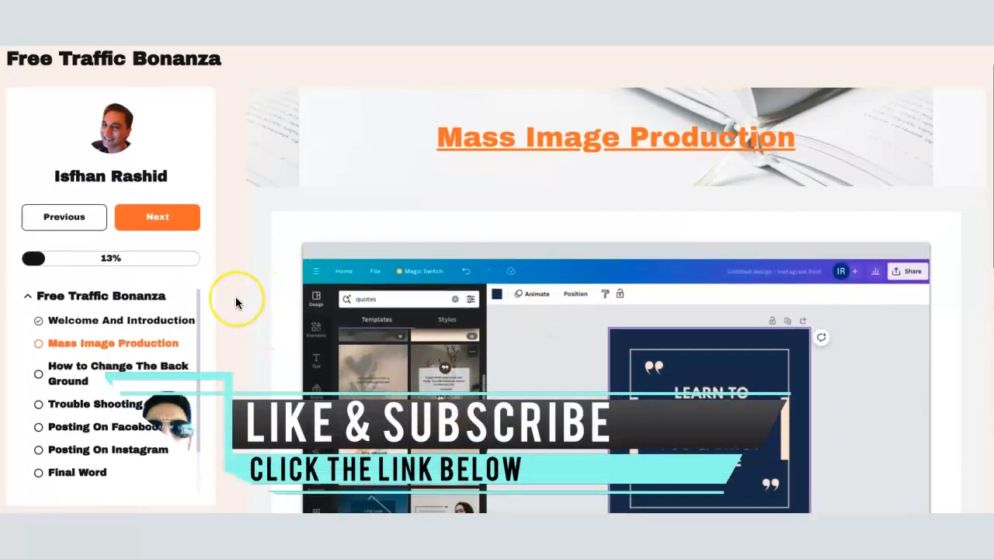
Skim the Mass Image Production lesson page again, from the title banner to the resource links under the video
scroll(237, 303, "up", 2)
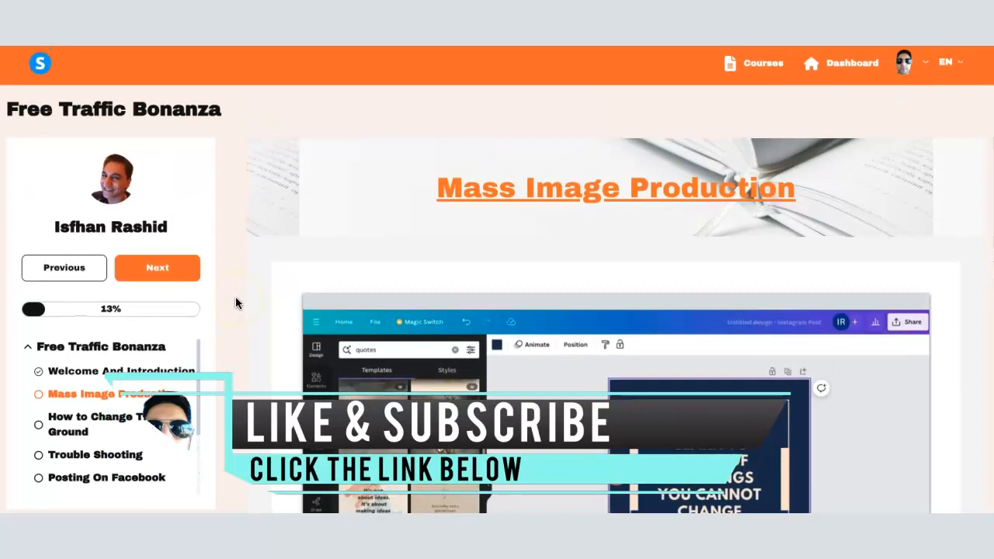
scroll(237, 303, "down", 2)
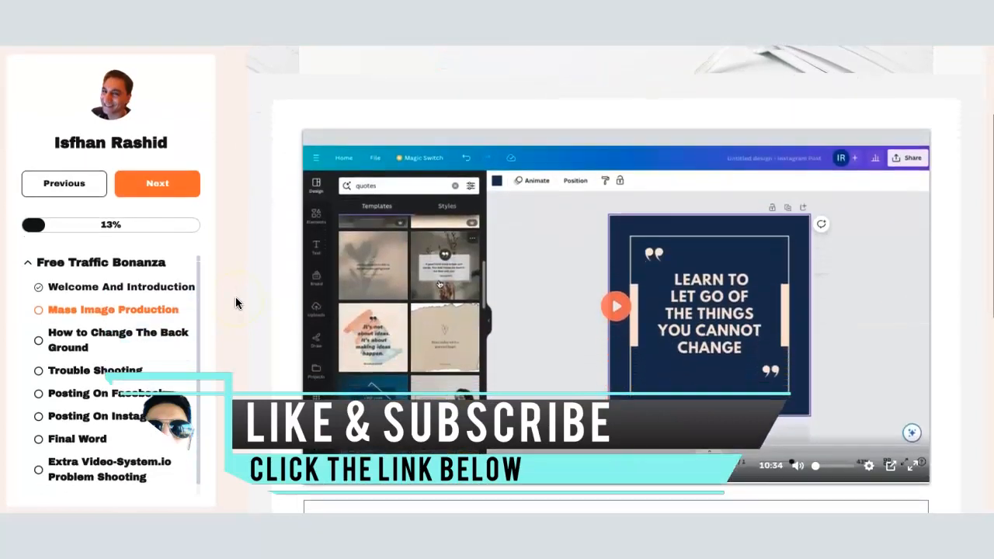
scroll(269, 290, "down", 5)
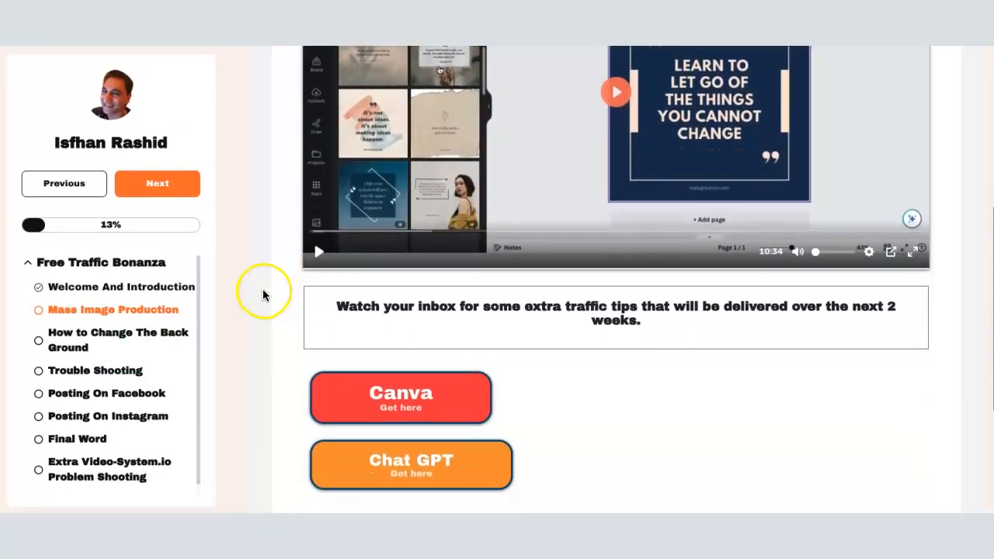
scroll(263, 293, "down", 5)
scroll(262, 294, "up", 10)
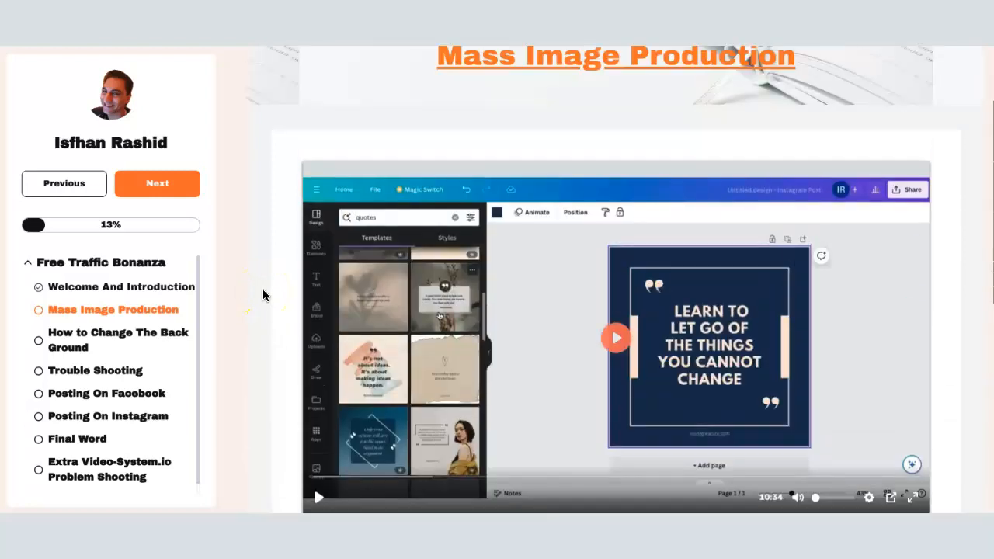
scroll(263, 292, "up", 3)
left_click_drag(267, 289, 324, 268)
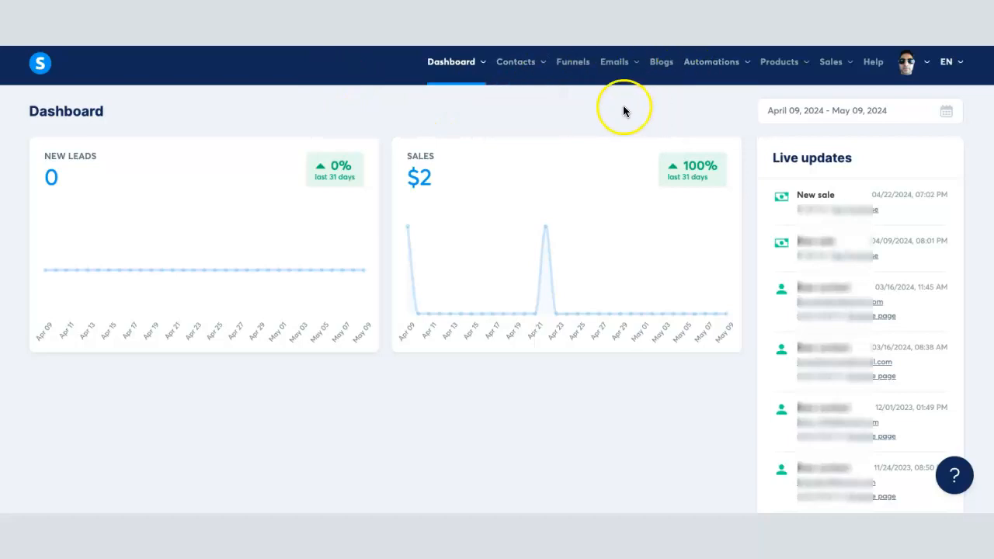
Open the list of courses among the dashboard's products and start creating a new course
mouse_move(853, 74)
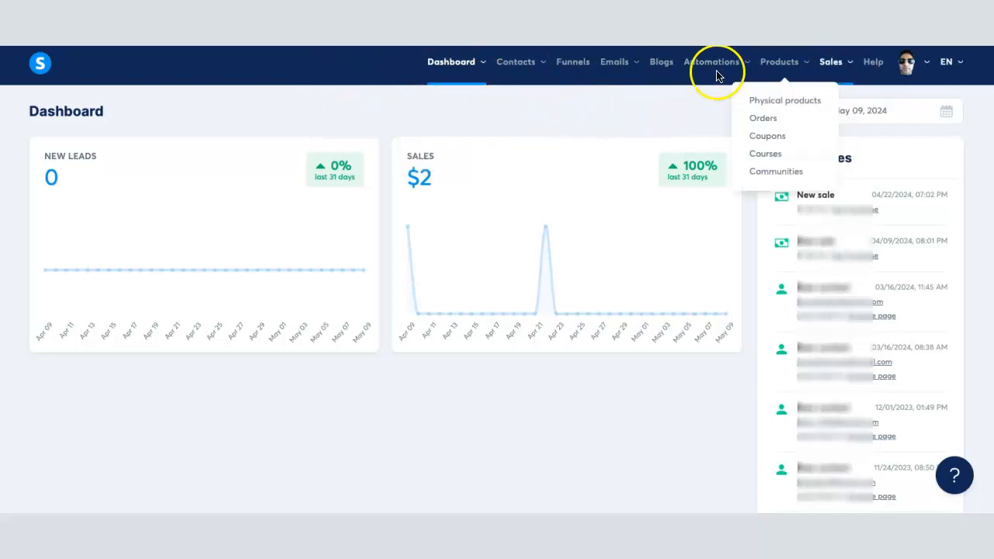
mouse_move(780, 69)
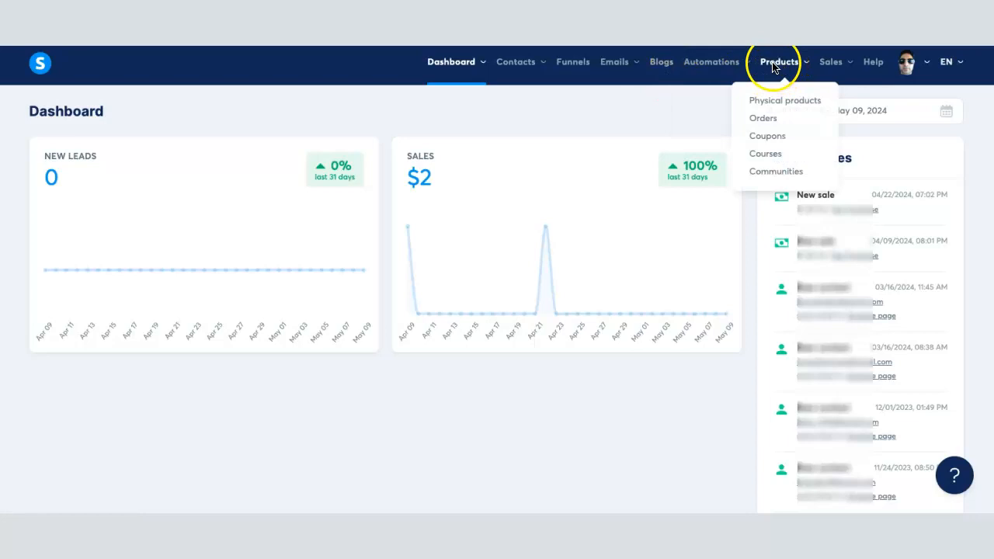
left_click(765, 155)
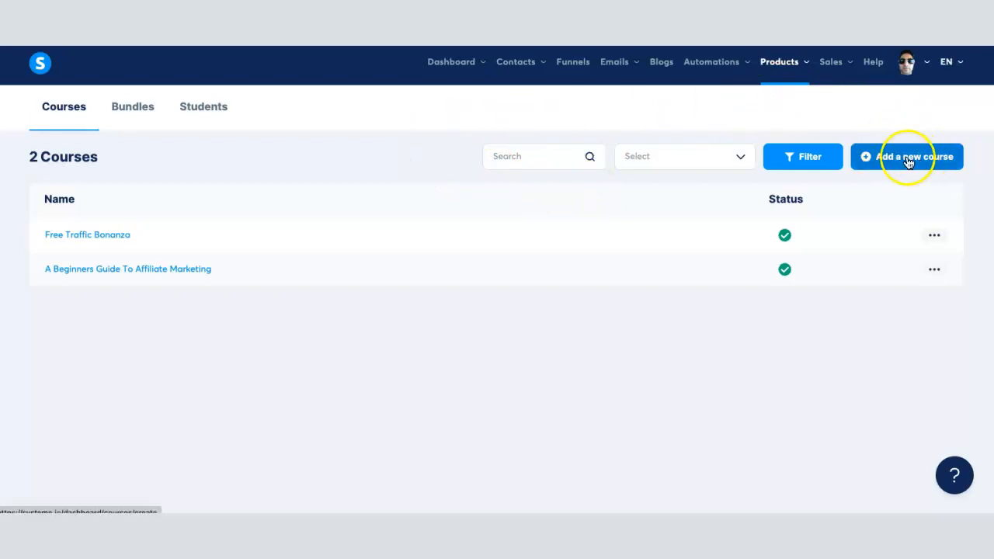
left_click(921, 159)
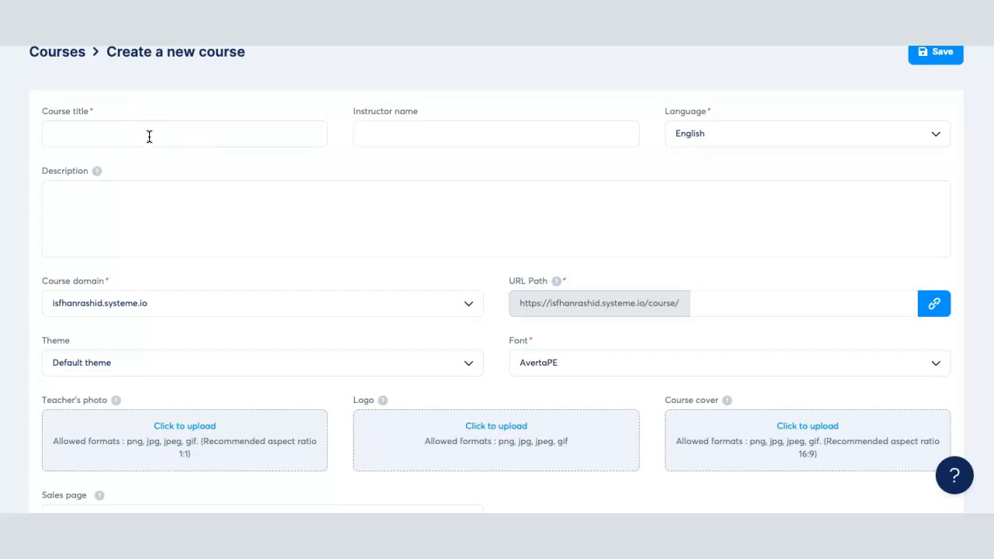
Title the new course "Test 1" and enter the instructor's full name
scroll(197, 131, "up", 1)
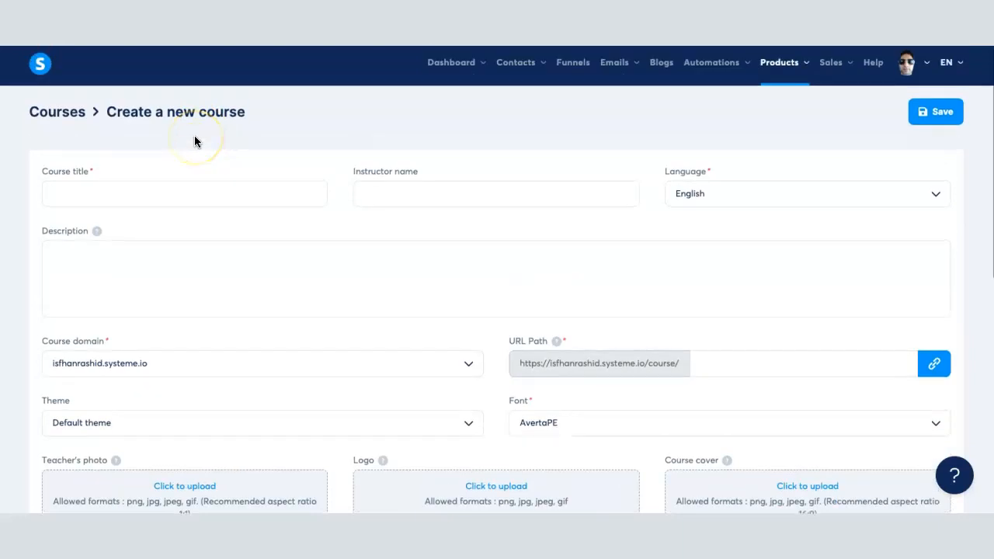
scroll(221, 196, "down", 1)
scroll(221, 196, "down", 1)
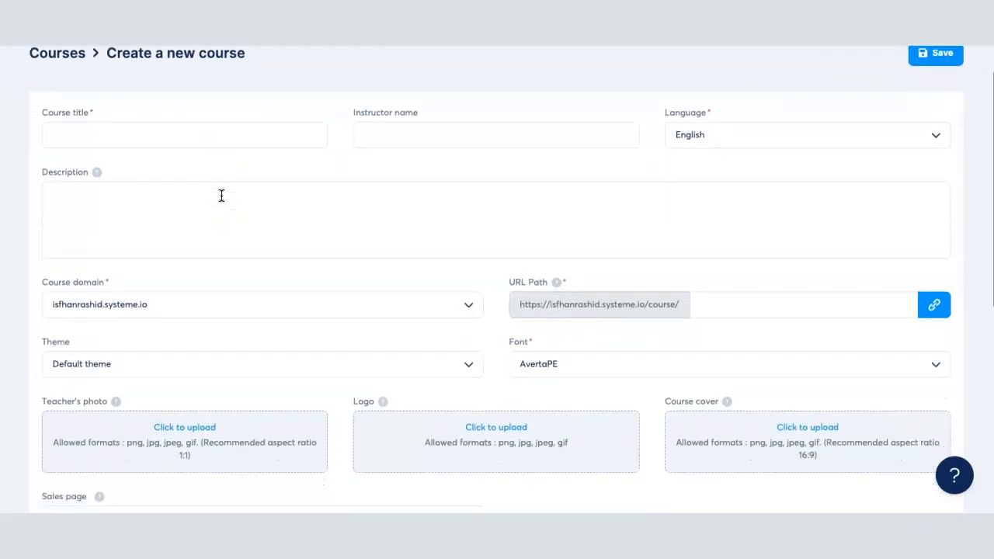
scroll(221, 196, "up", 1)
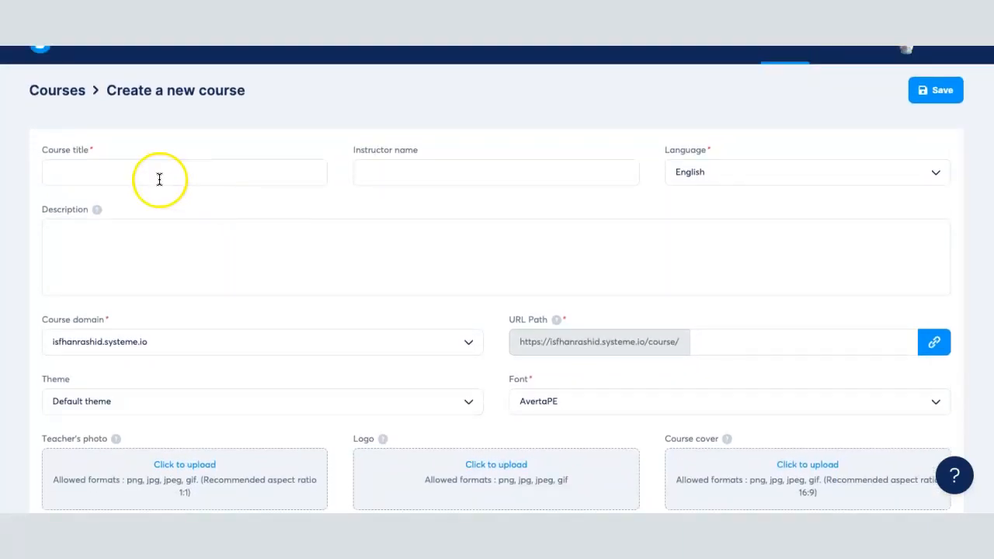
left_click(129, 173)
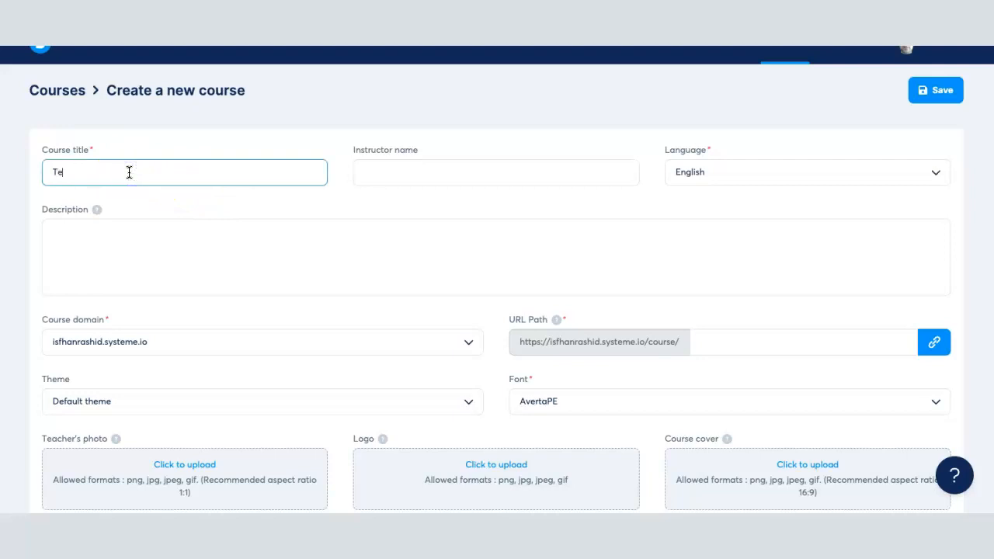
left_click(397, 178)
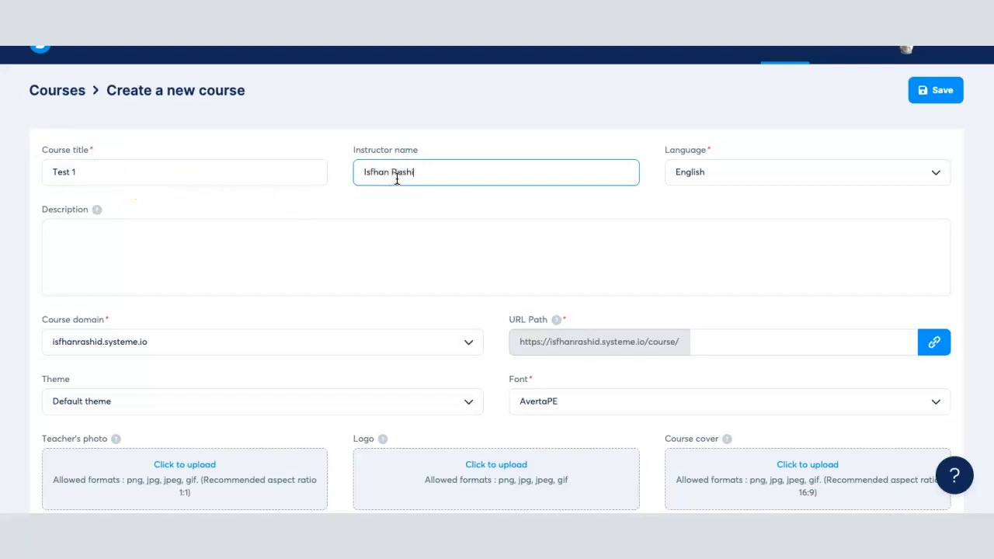
Check the help note for the course description and enter "This i sa video course all about email marketing" as the description
scroll(305, 251, "down", 1)
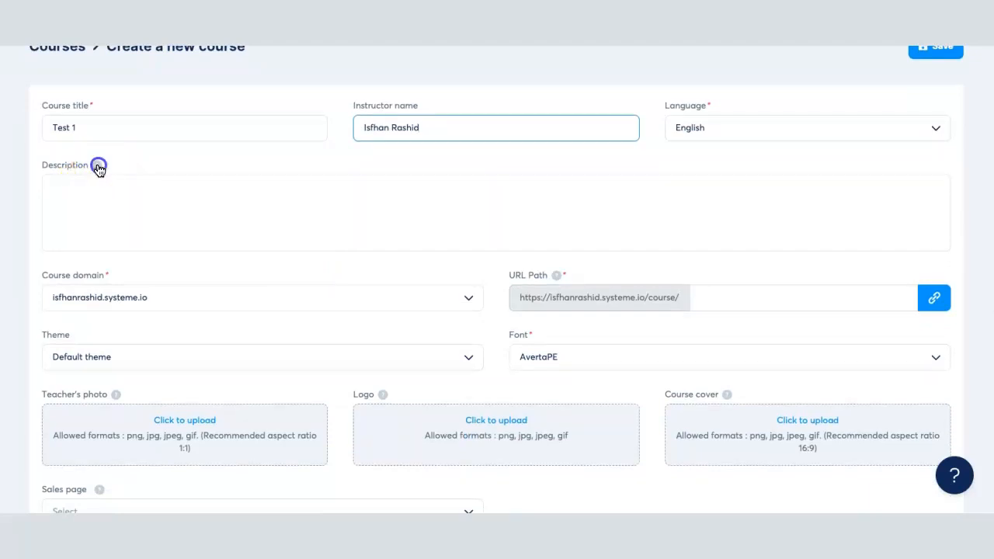
left_click(97, 167)
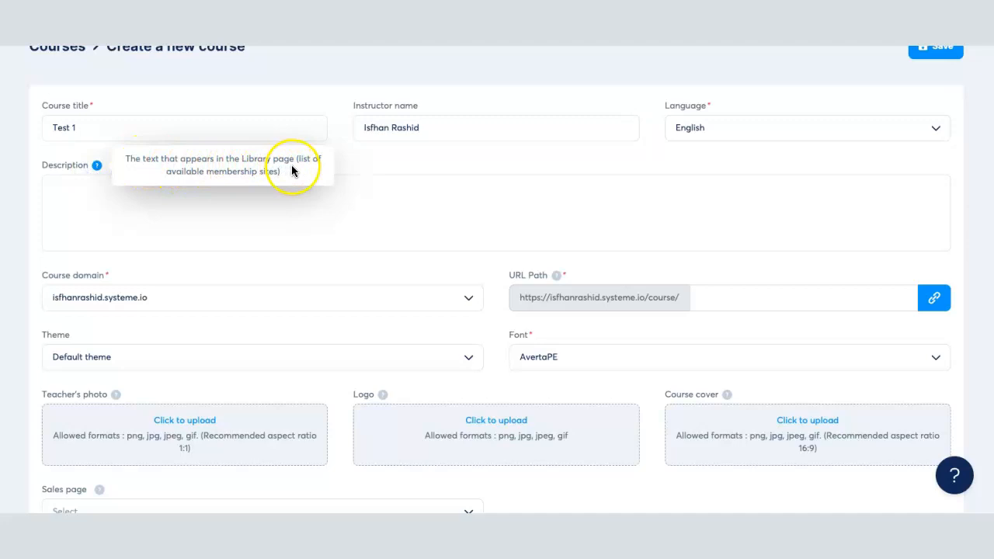
left_click(96, 195)
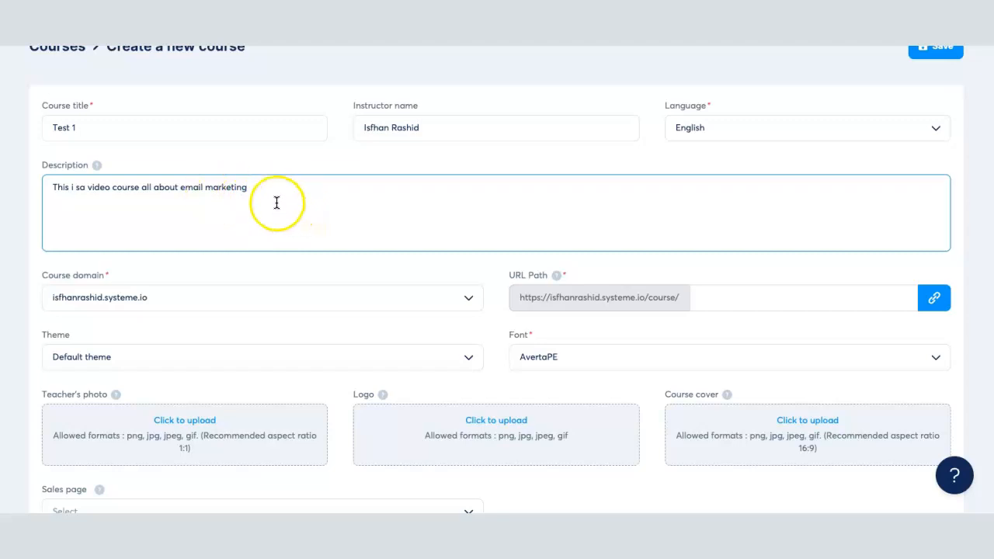
scroll(293, 207, "up", 1)
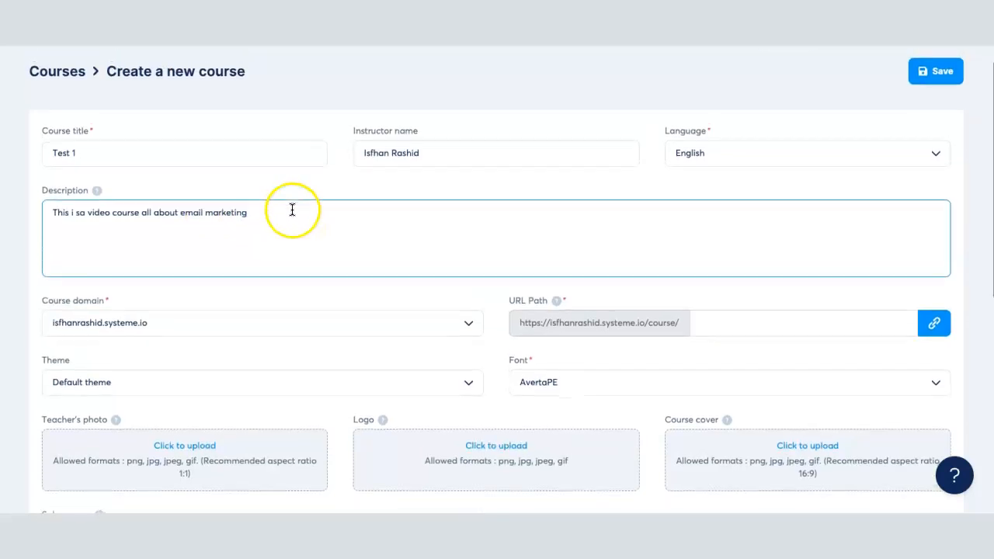
Check which domains are available for the new course without choosing a different one
scroll(292, 210, "down", 2)
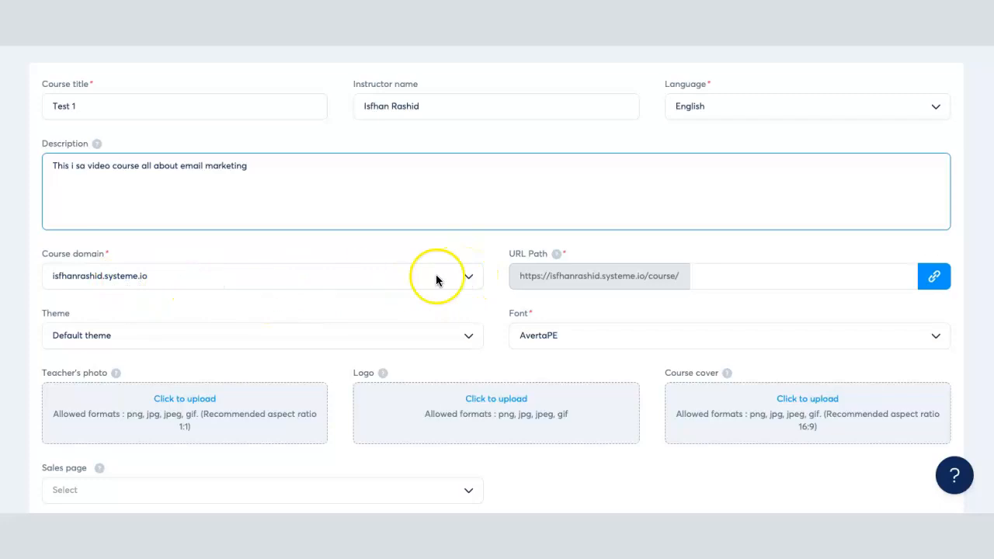
left_click(469, 277)
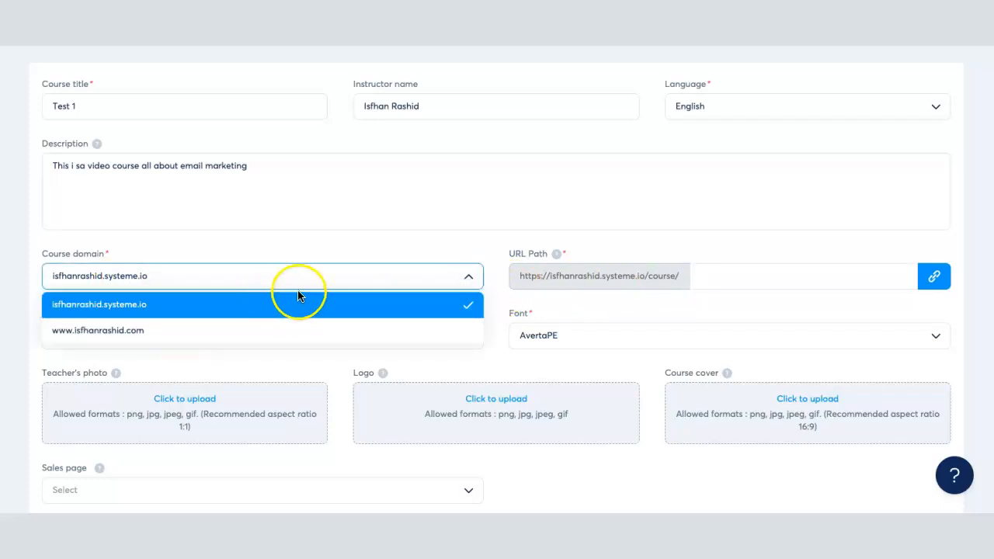
left_click(395, 247)
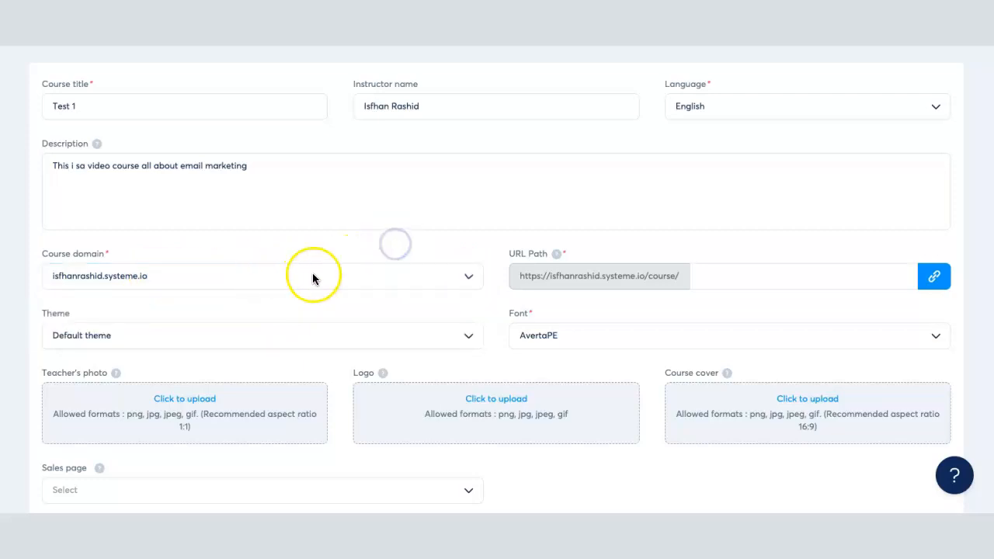
left_click(473, 277)
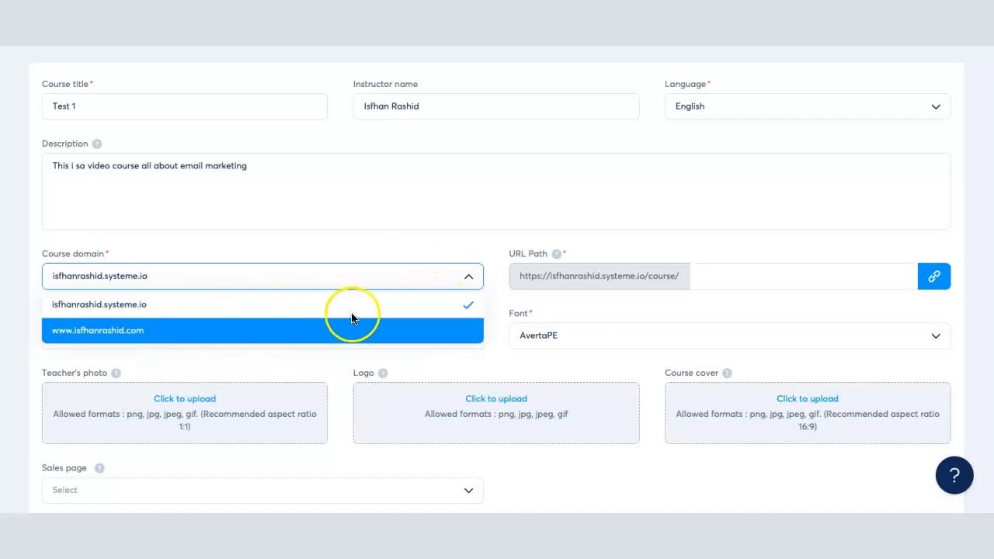
left_click(446, 253)
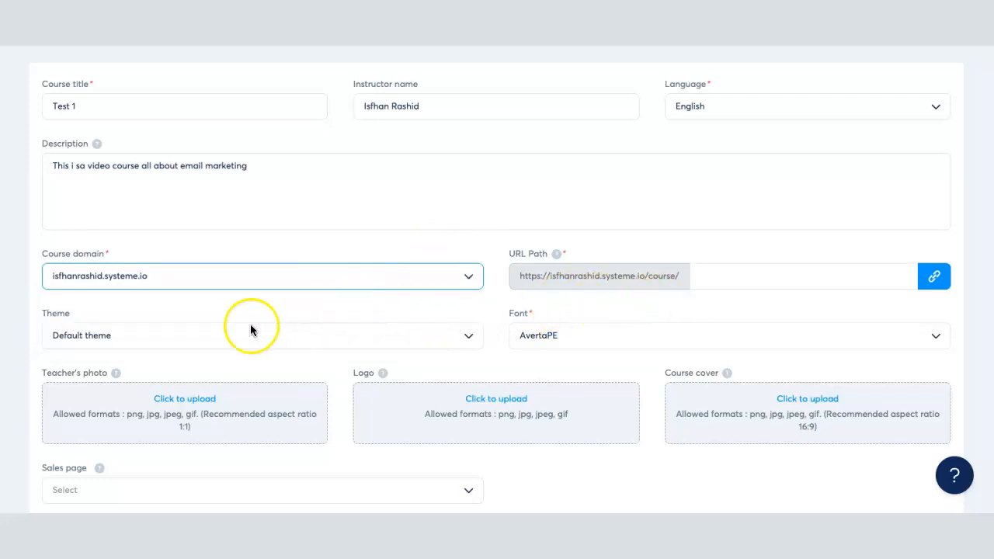
Browse the available color themes and set the course theme to Green
scroll(256, 309, "down", 1)
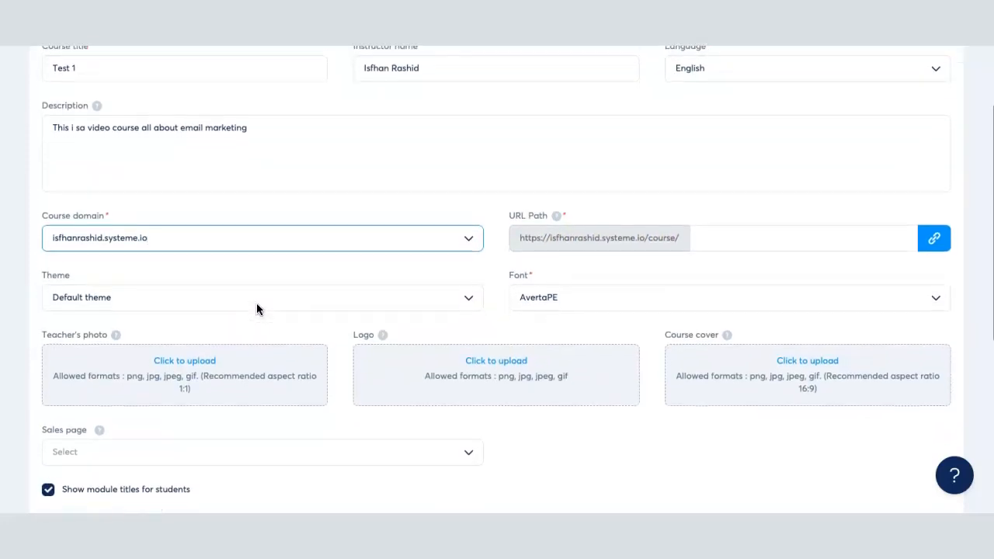
scroll(257, 309, "down", 1)
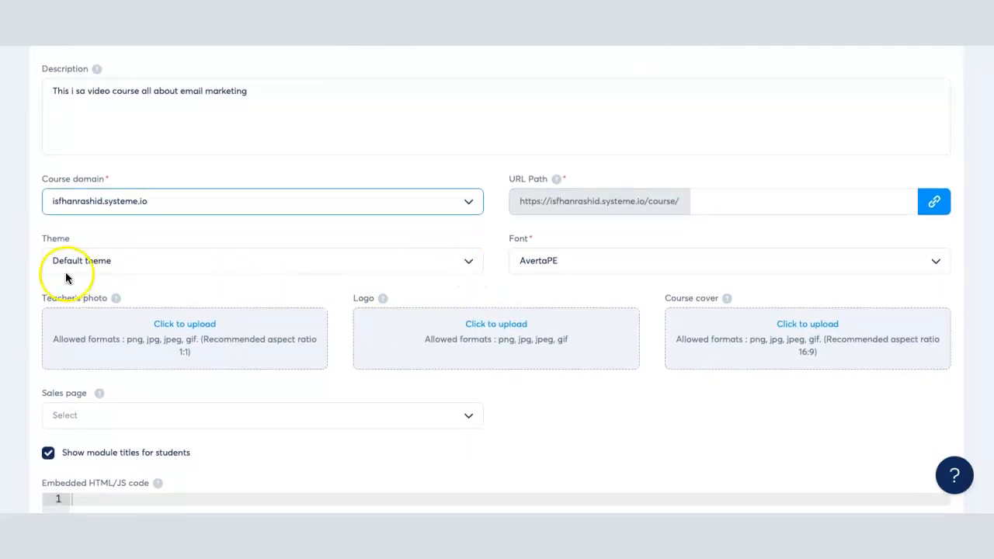
left_click(468, 264)
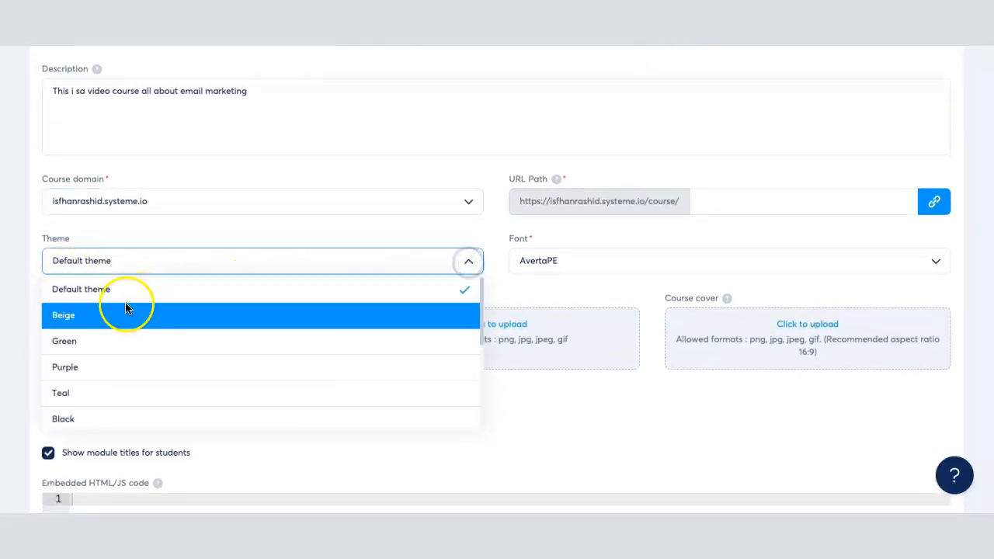
scroll(145, 349, "down", 1)
scroll(145, 348, "up", 1)
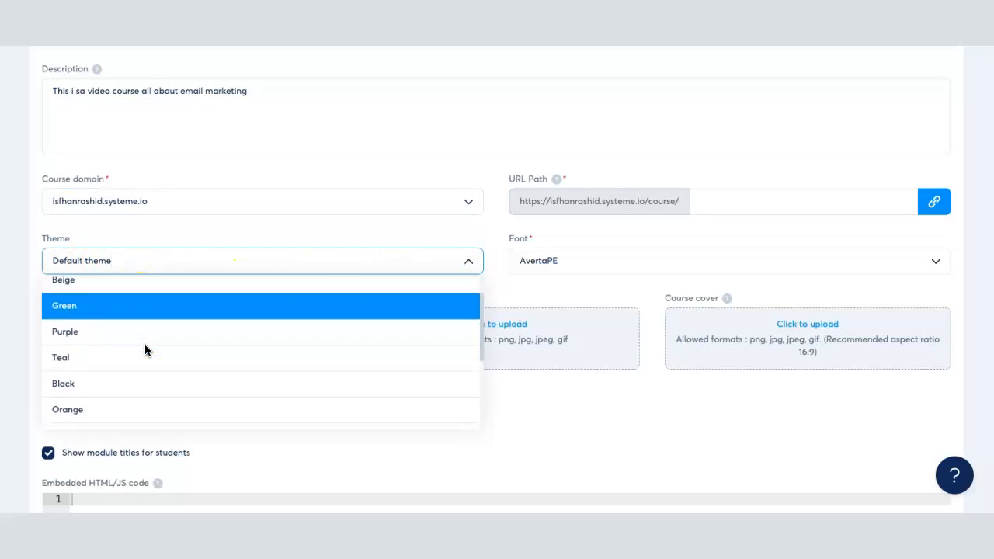
scroll(145, 349, "down", 5)
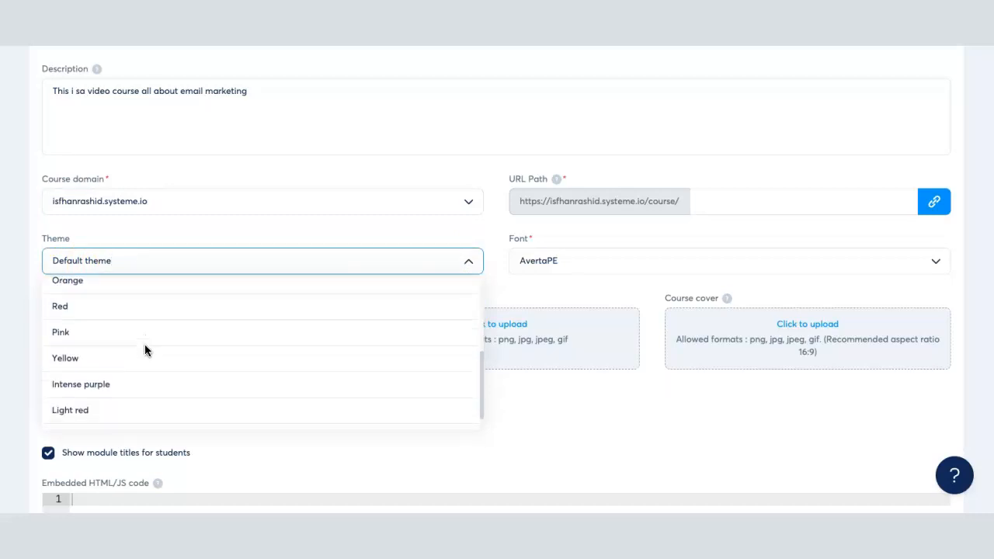
scroll(130, 345, "down", 2)
scroll(104, 333, "up", 3)
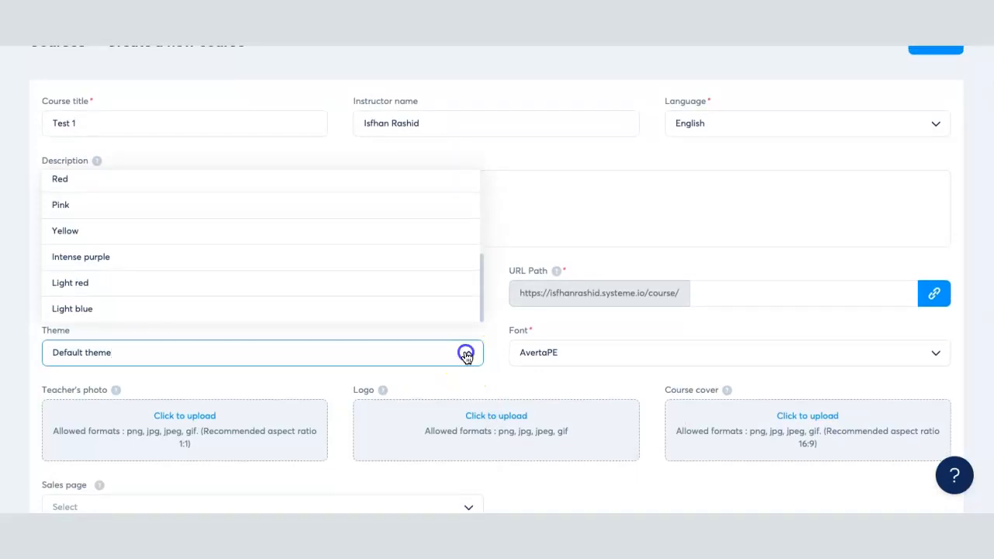
left_click(467, 352)
scroll(264, 358, "down", 3)
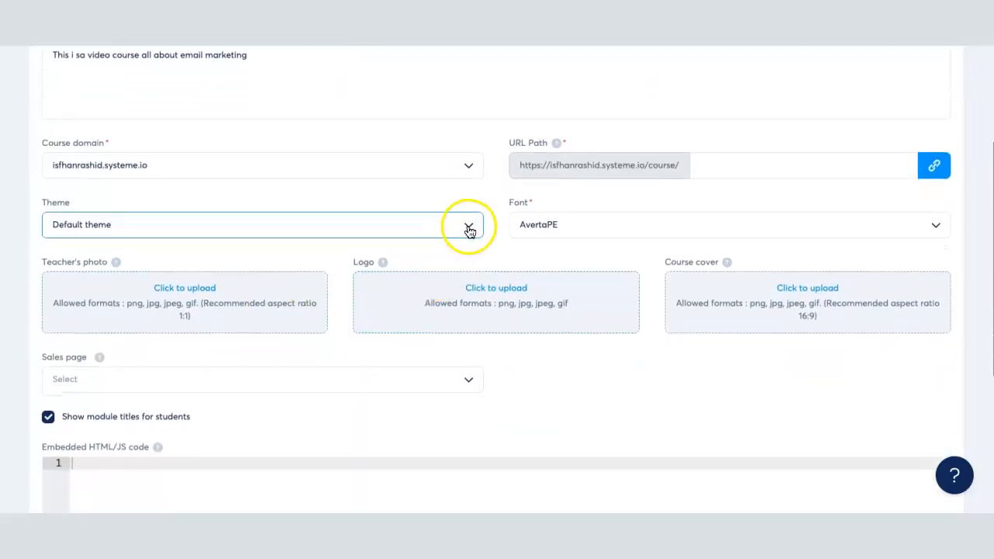
left_click(469, 225)
left_click(113, 305)
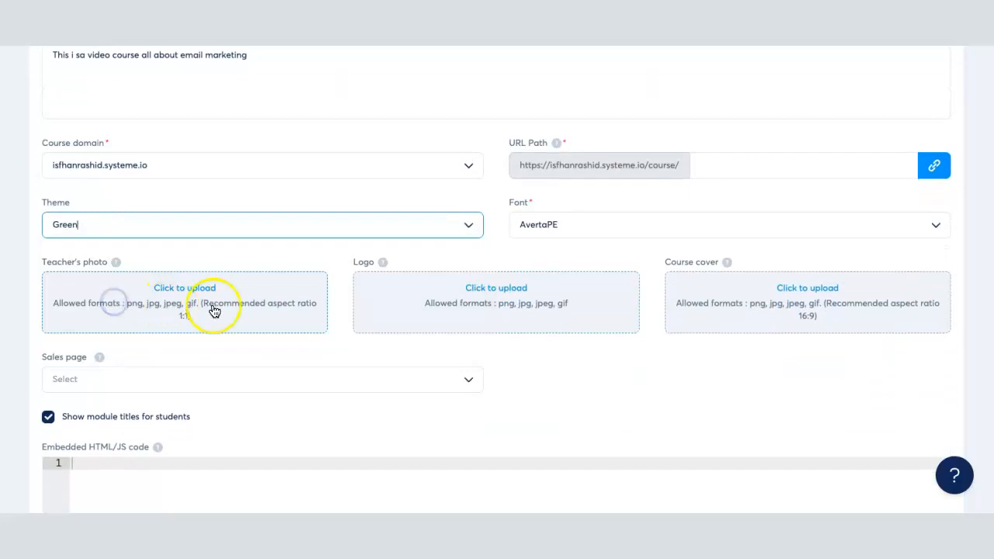
Look at the font choices for the course and close the list without selecting one
scroll(233, 310, "up", 1)
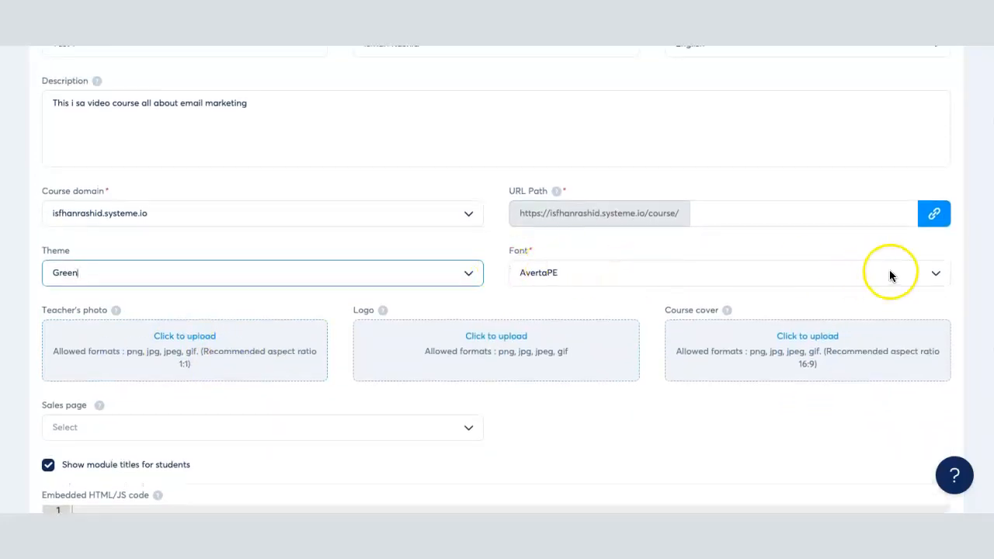
left_click(937, 274)
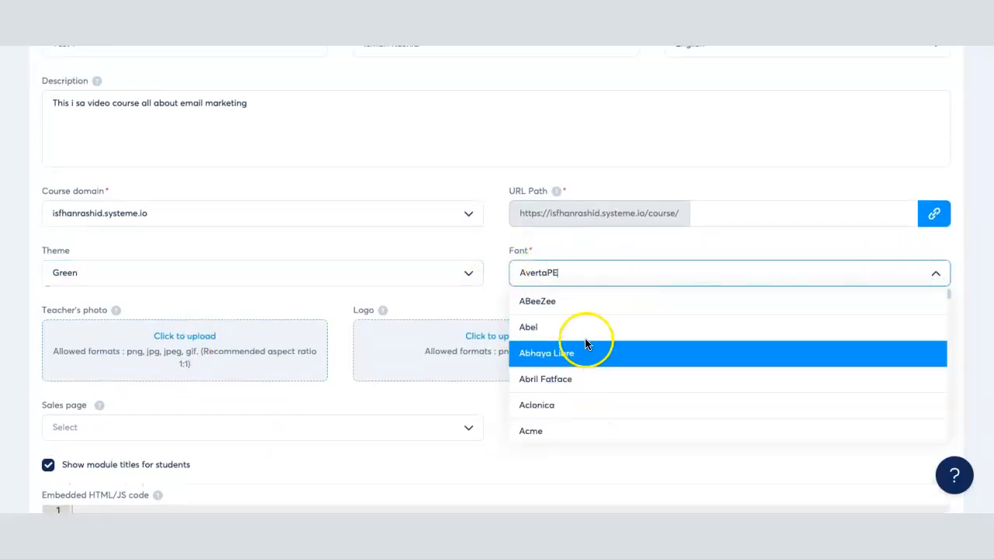
left_click(479, 308)
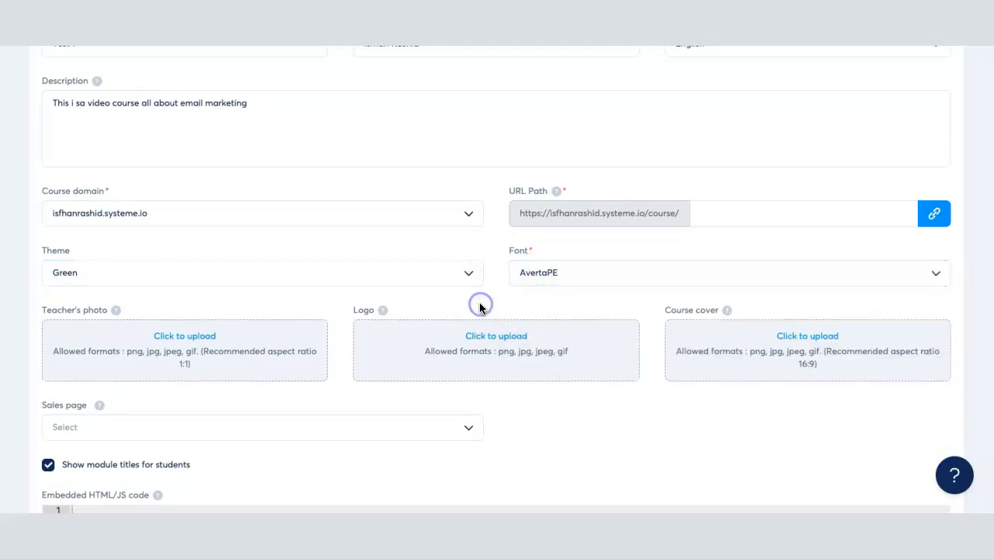
scroll(479, 304, "down", 2)
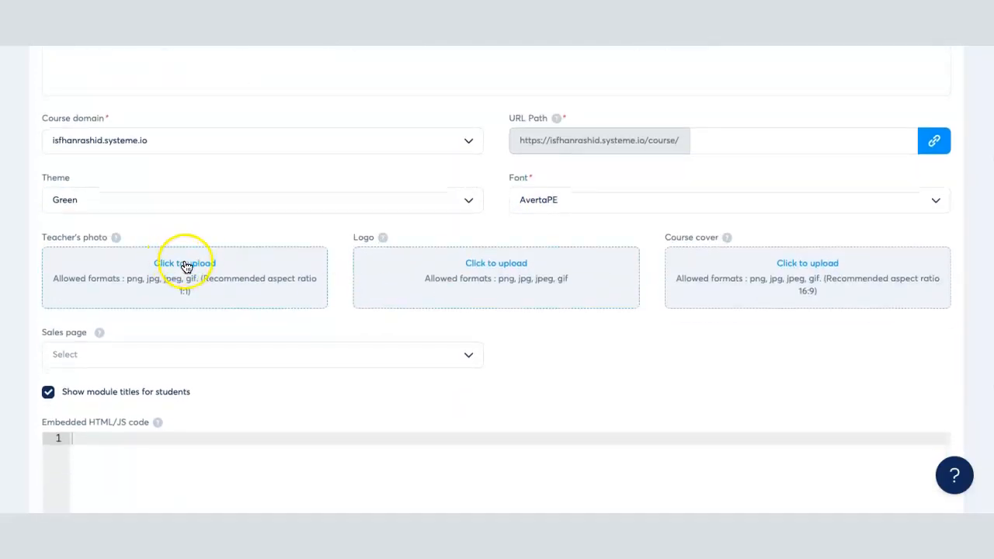
Look through the Downloads folder for a teacher's photo and leave the file selection without uploading one
left_click(201, 268)
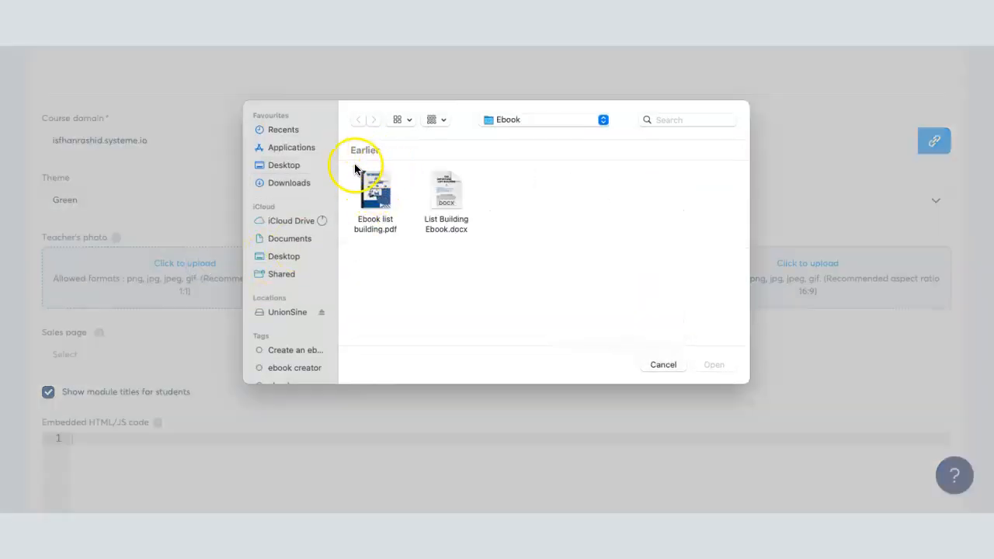
left_click(295, 185)
scroll(454, 233, "down", 5)
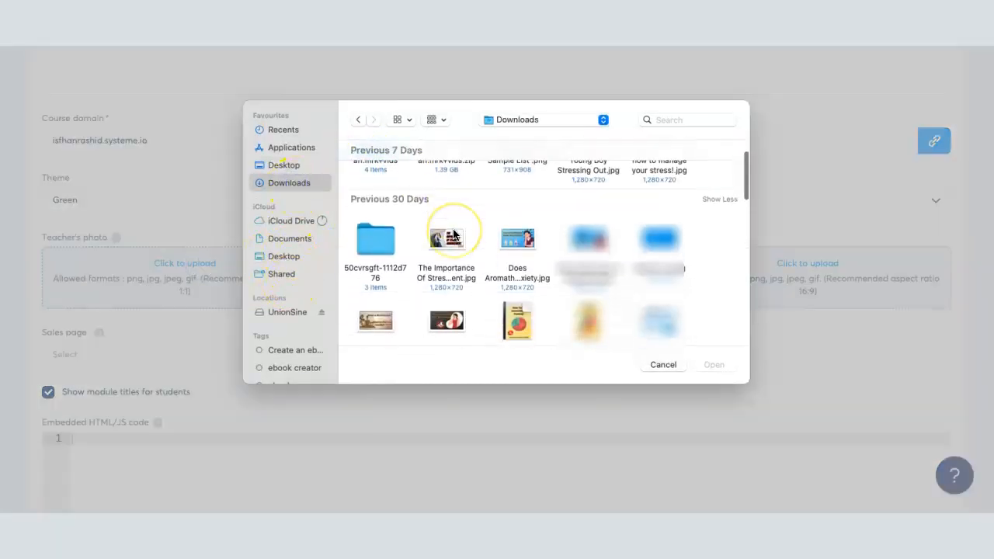
scroll(454, 234, "down", 3)
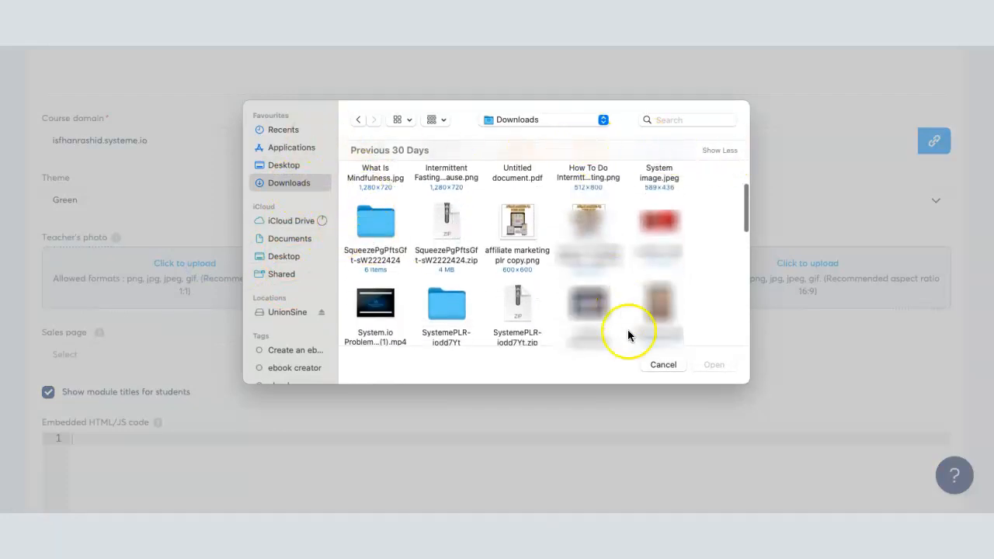
left_click(660, 365)
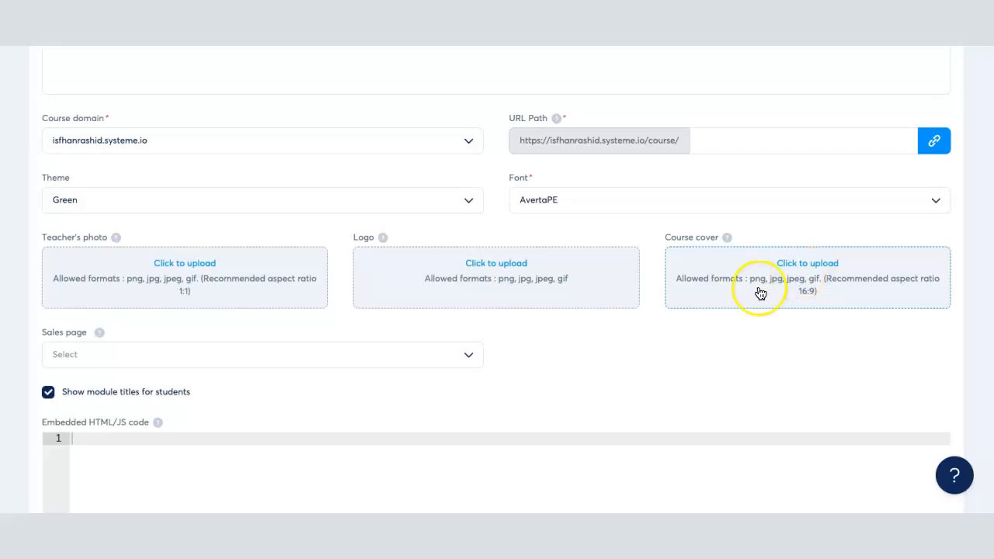
Look over the remaining course settings and try to save the new course
scroll(613, 295, "down", 3)
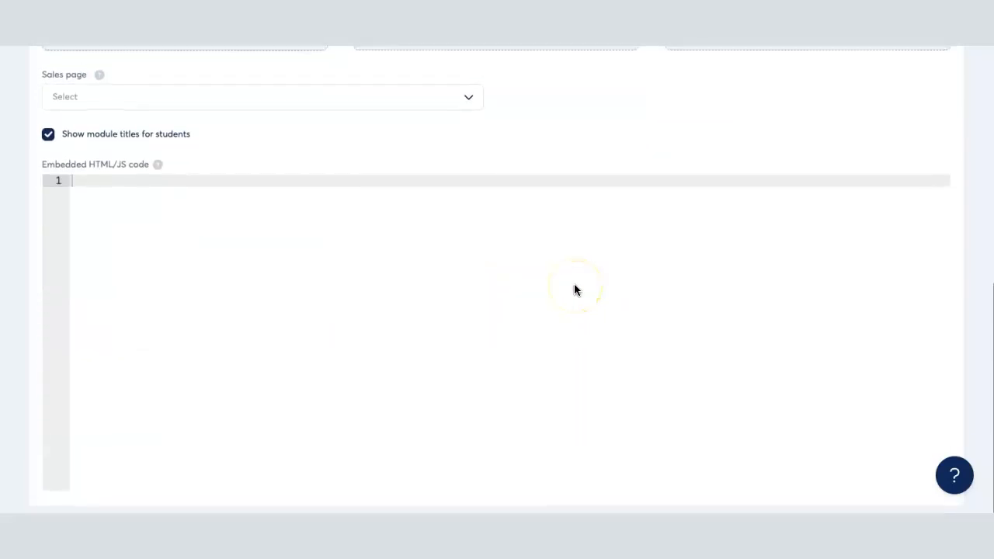
scroll(575, 285, "up", 6)
scroll(575, 284, "down", 1)
scroll(575, 285, "up", 1)
left_click(945, 117)
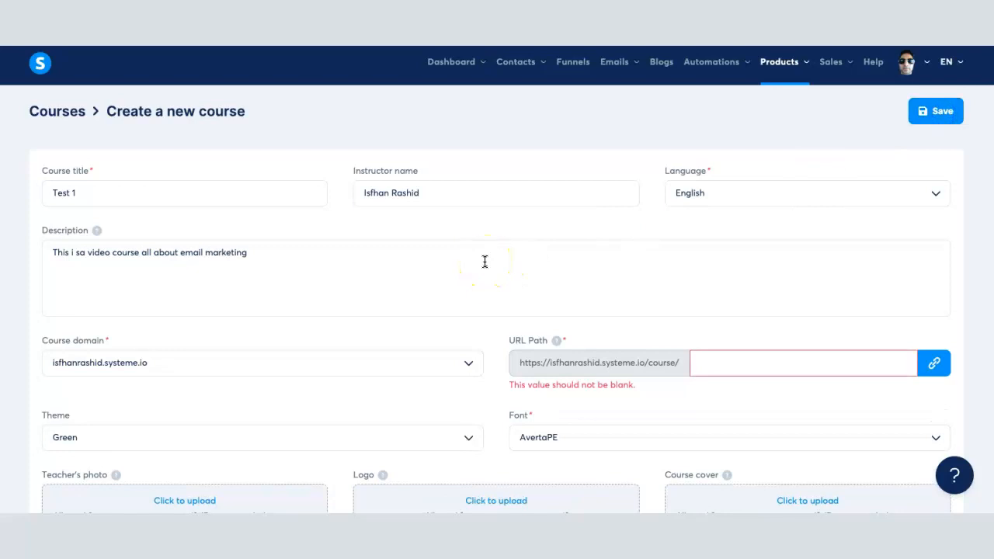
Enter "Test1" as the URL path of the new course
scroll(485, 262, "down", 2)
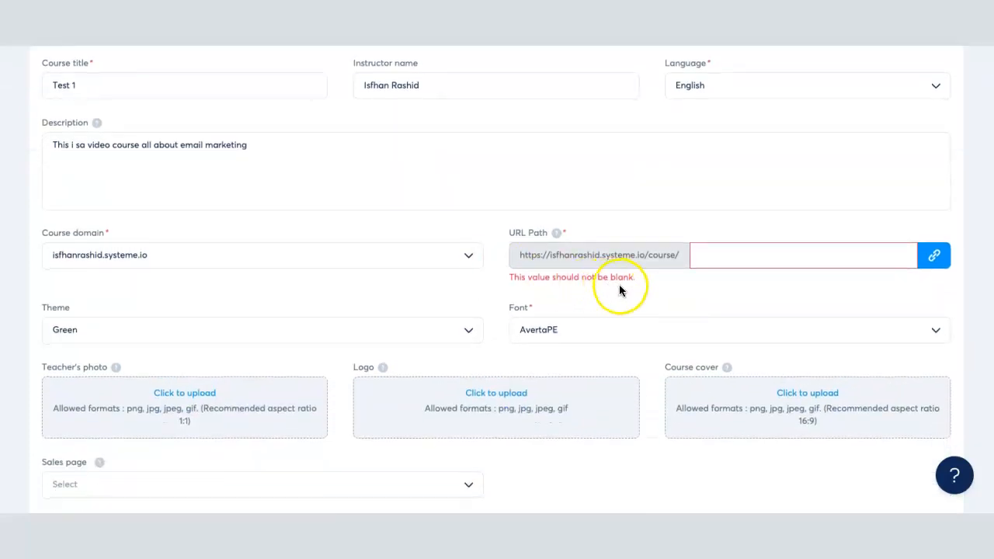
scroll(710, 258, "up", 2)
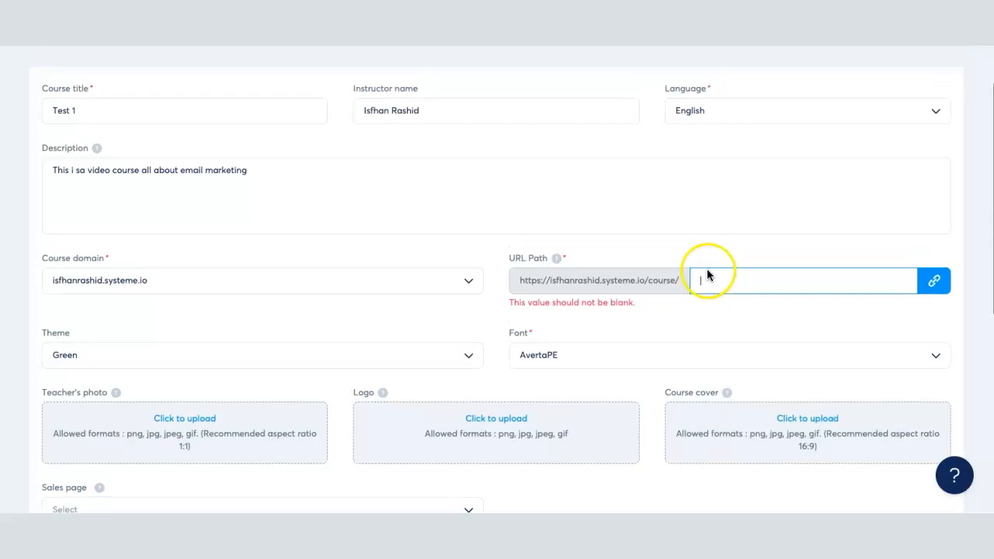
scroll(764, 268, "down", 2)
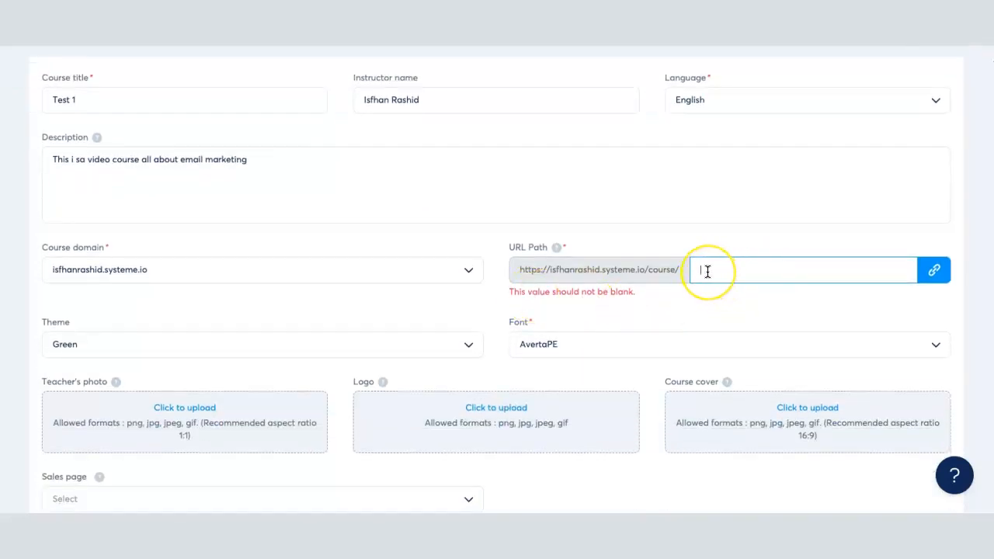
scroll(666, 293, "up", 2)
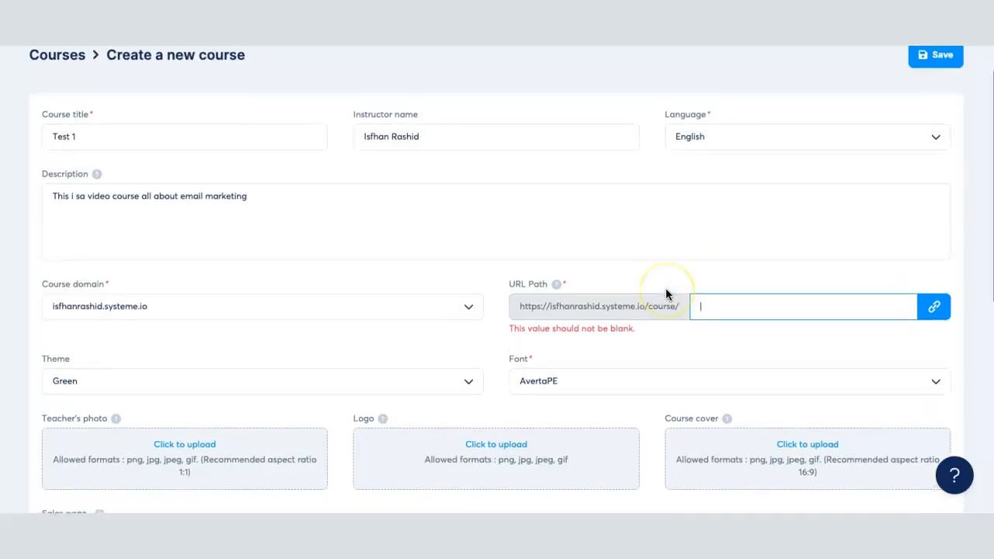
scroll(688, 291, "down", 2)
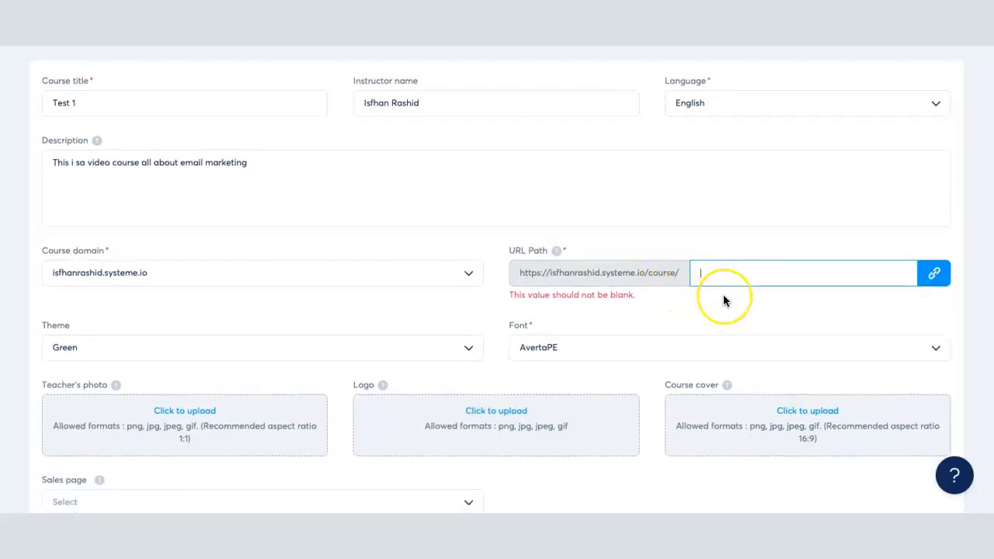
type("1")
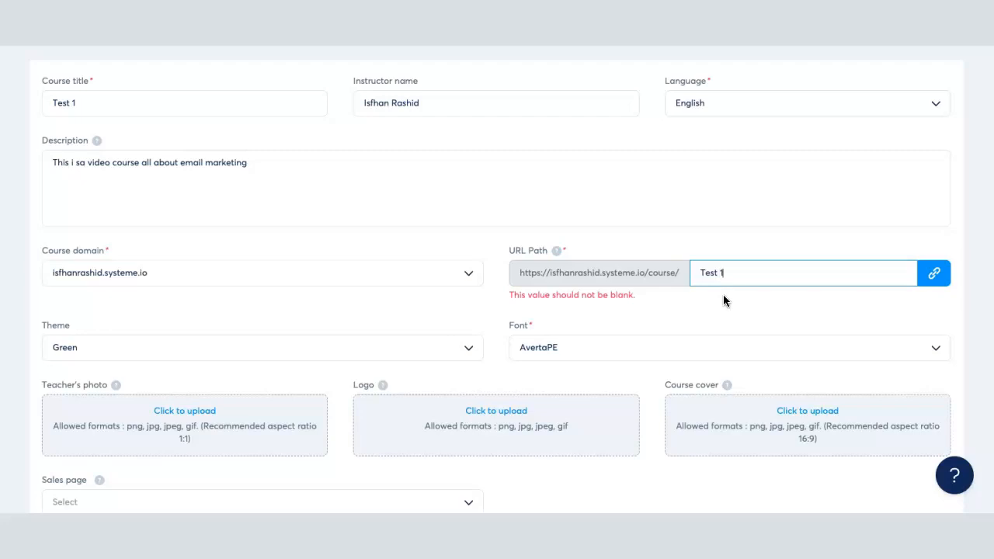
left_click(779, 321)
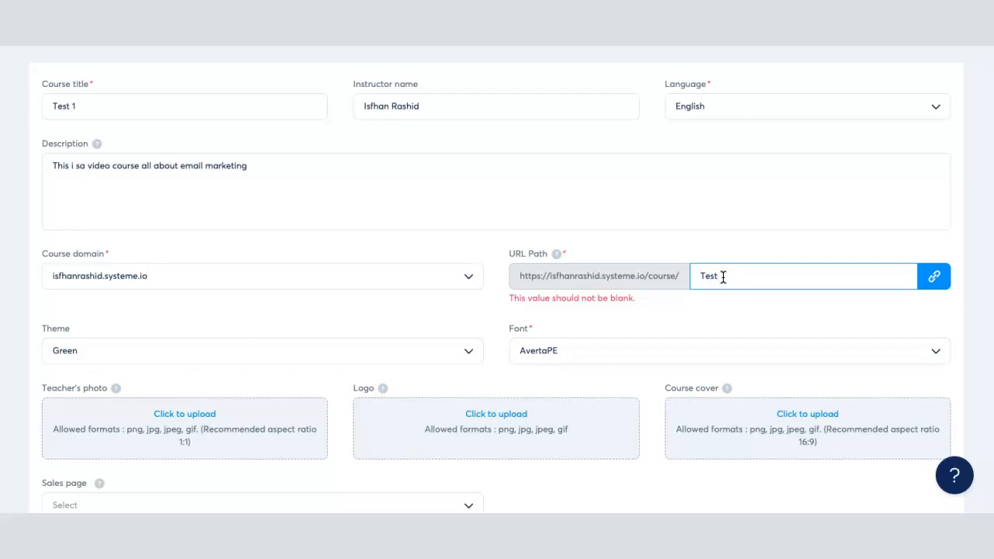
double_click(733, 314)
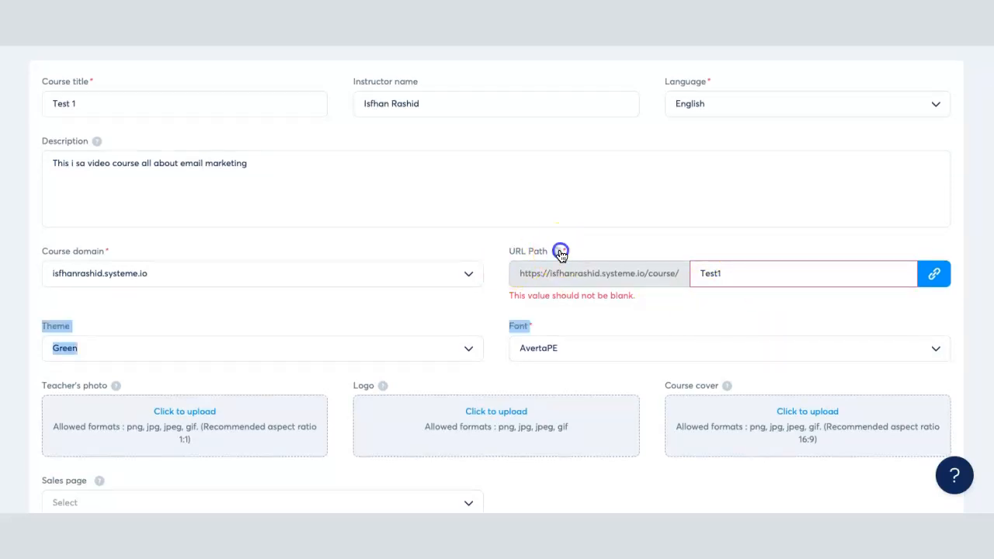
Read the help note for the URL path, shorten the path to "Test" and save the course
mouse_move(560, 254)
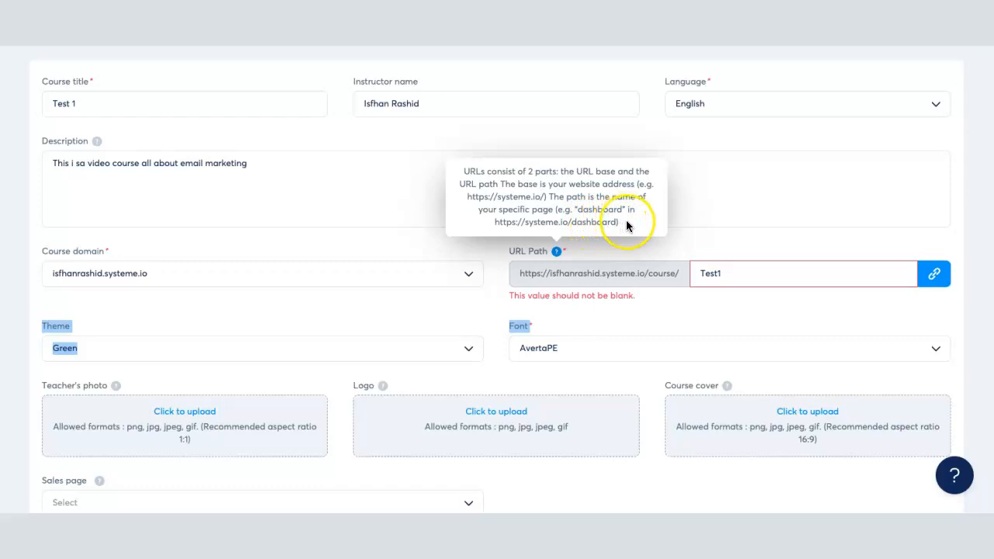
left_click(665, 247)
left_click(731, 276)
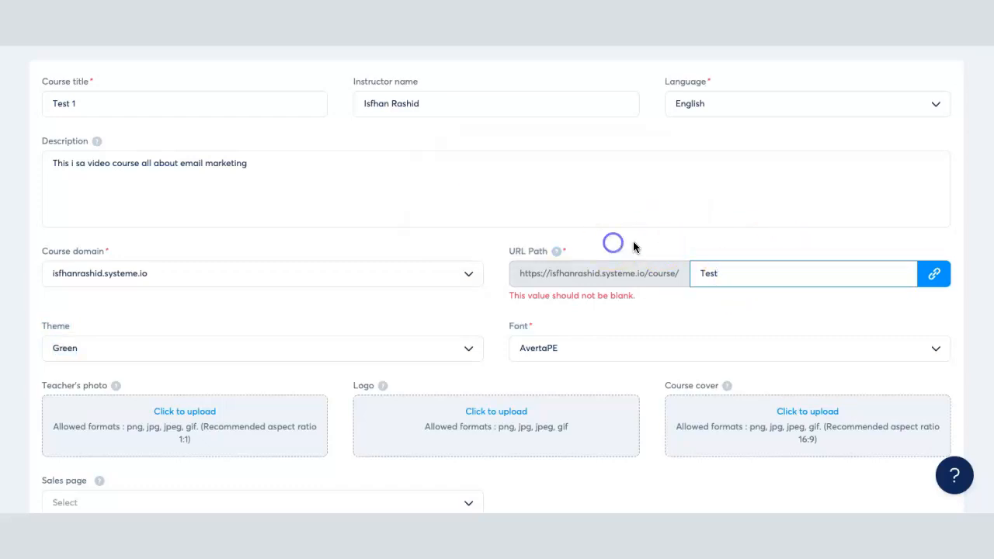
scroll(612, 244, "up", 1)
left_click(938, 111)
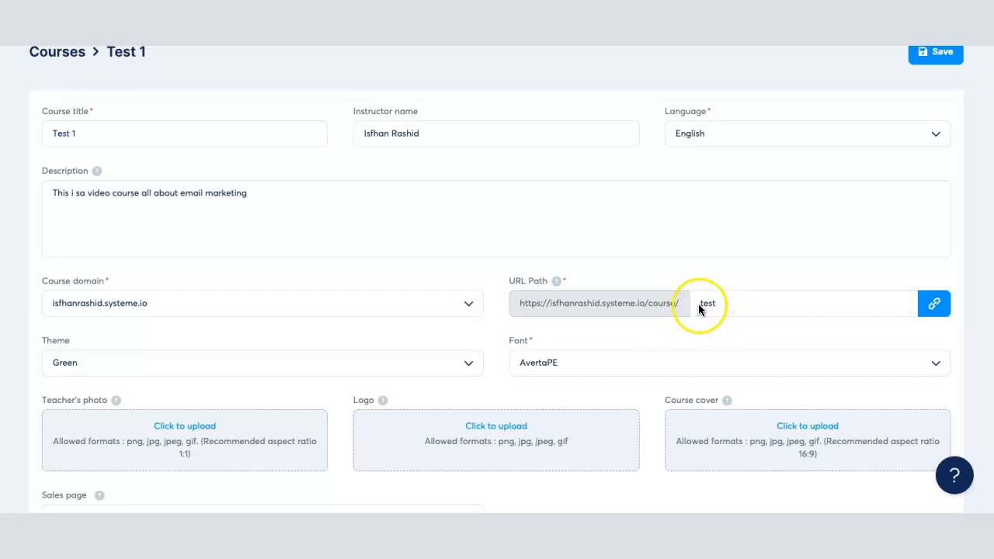
Change the course's URL path to "test1" and save the course again
left_click(720, 305)
type("1")
left_click(941, 56)
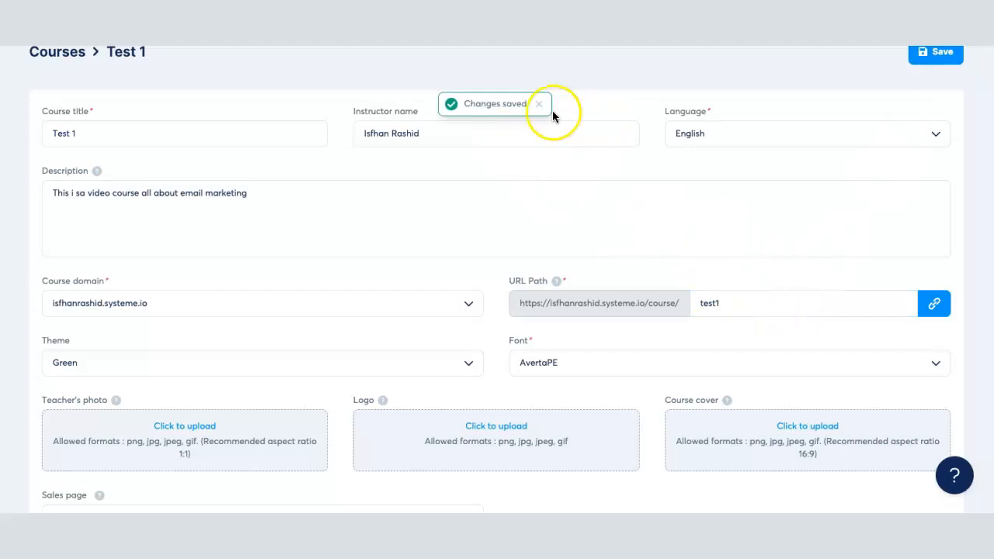
scroll(673, 256, "down", 2)
scroll(675, 244, "up", 3)
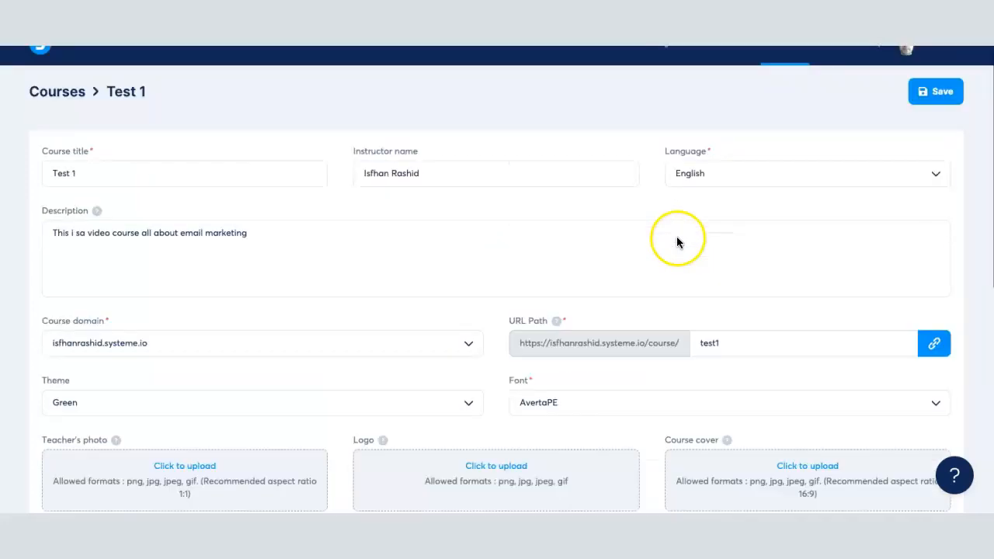
Return to the course list, check the actions available for the Test 1 course and open its curriculum
mouse_move(786, 62)
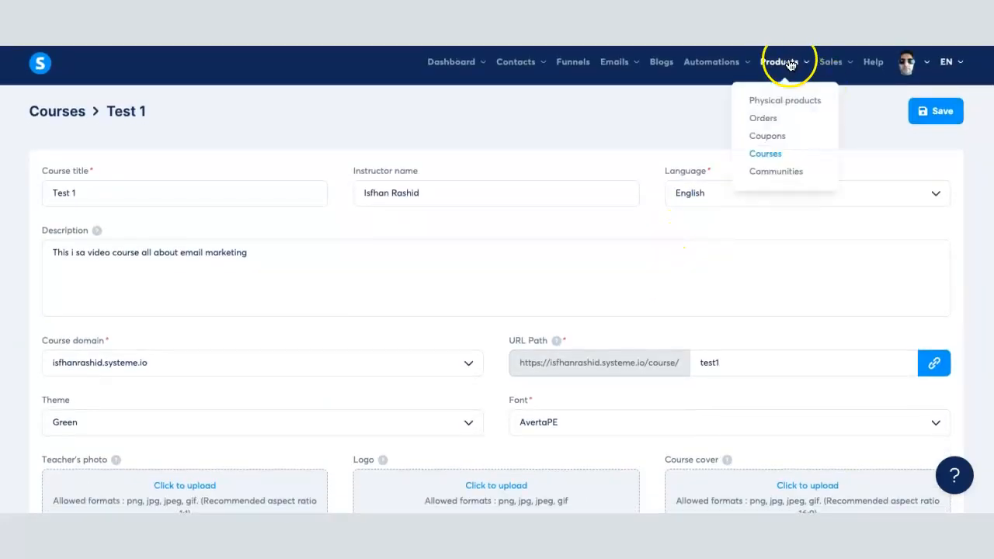
left_click(766, 154)
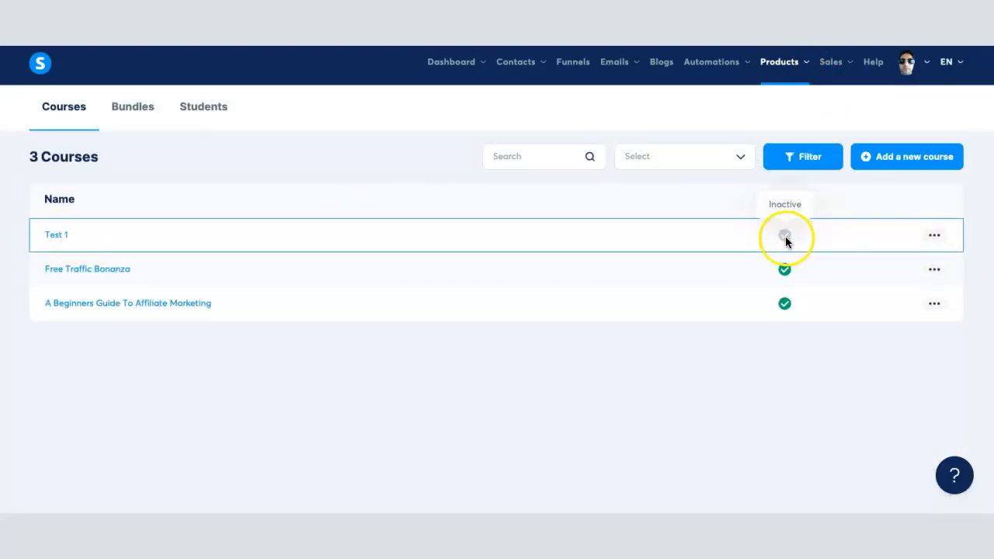
left_click(933, 236)
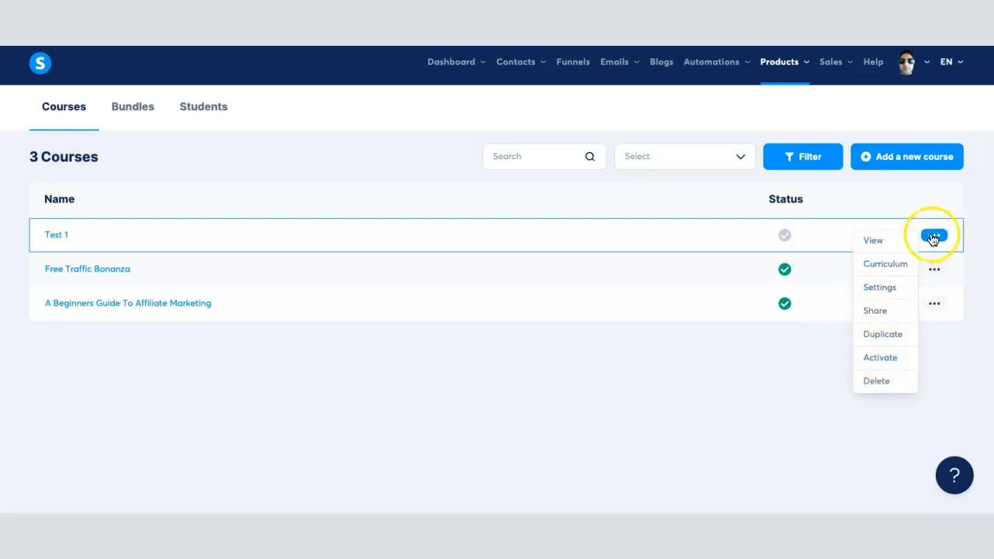
left_click(61, 238)
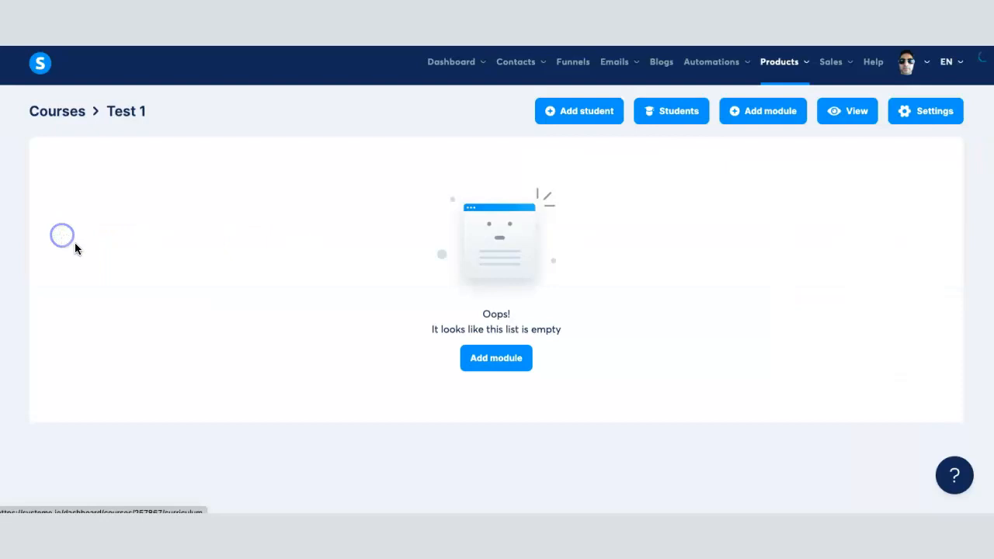
Create a module named "Module 1" in the Test 1 course and expand it
left_click(498, 360)
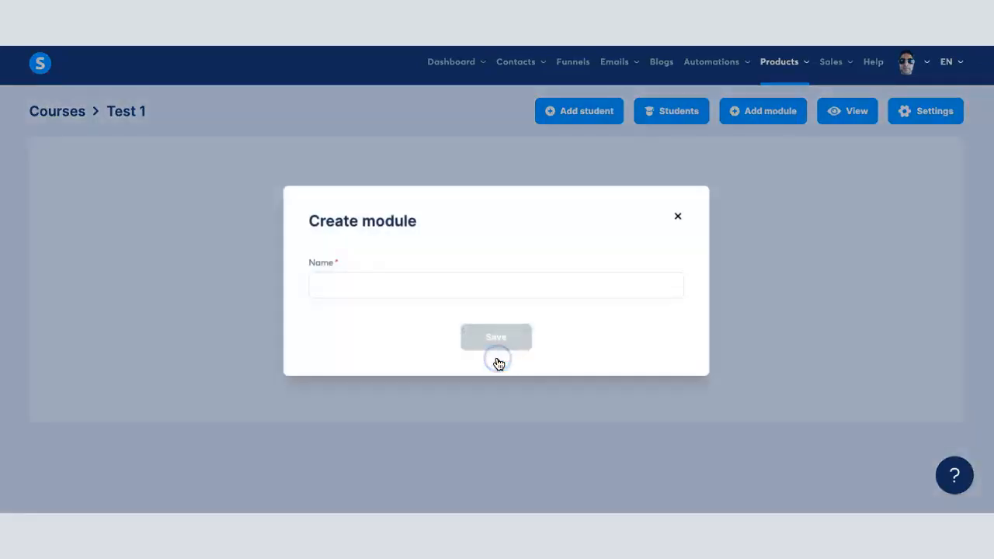
left_click(362, 286)
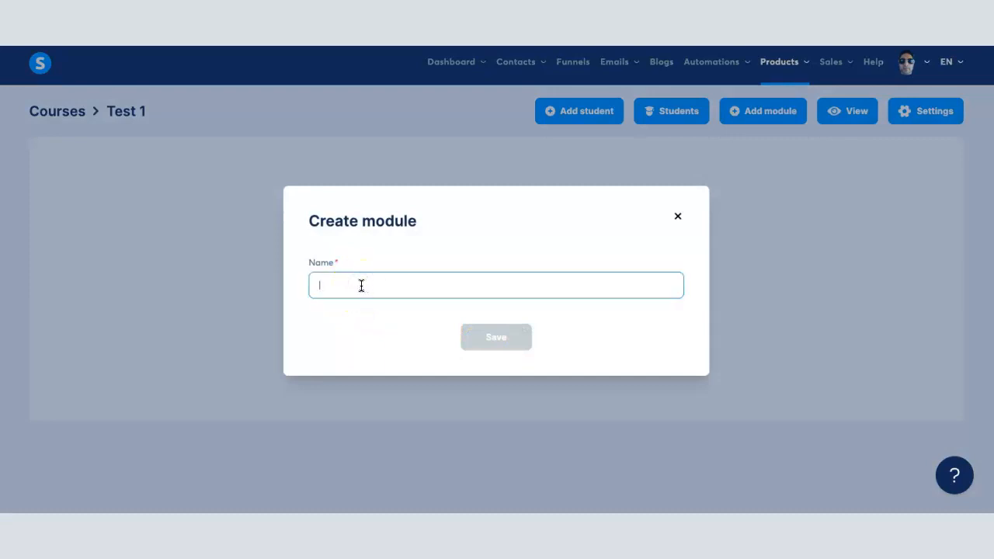
type("Module 1")
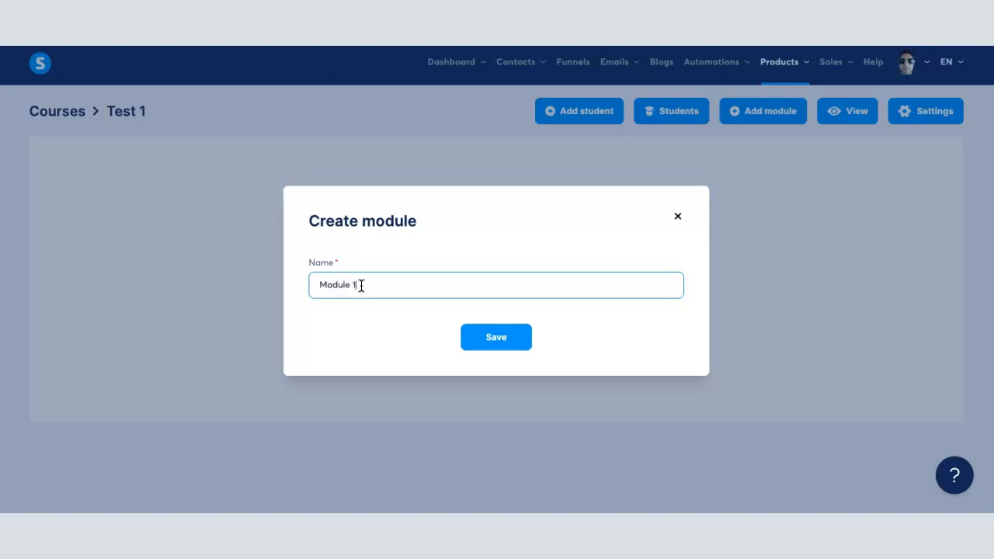
left_click(321, 284)
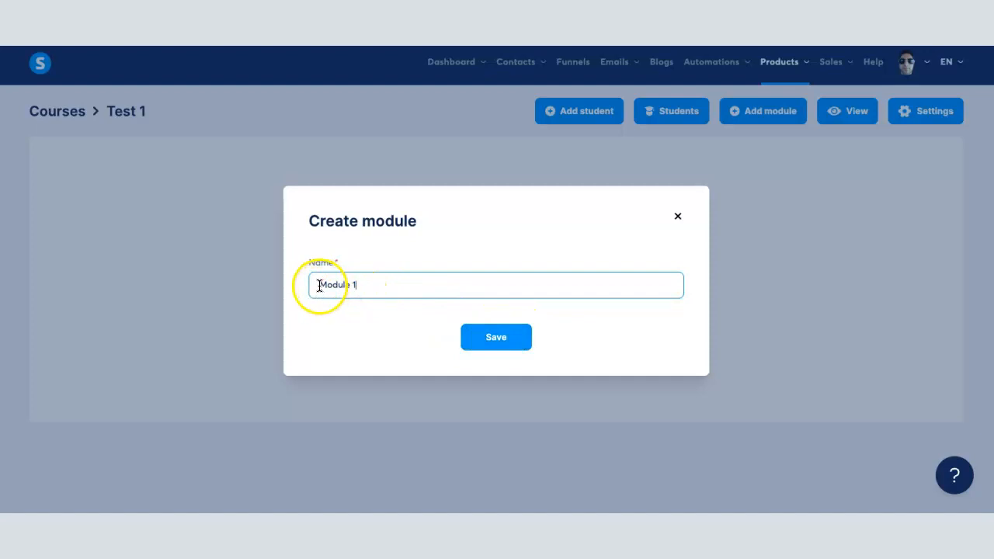
left_click(495, 337)
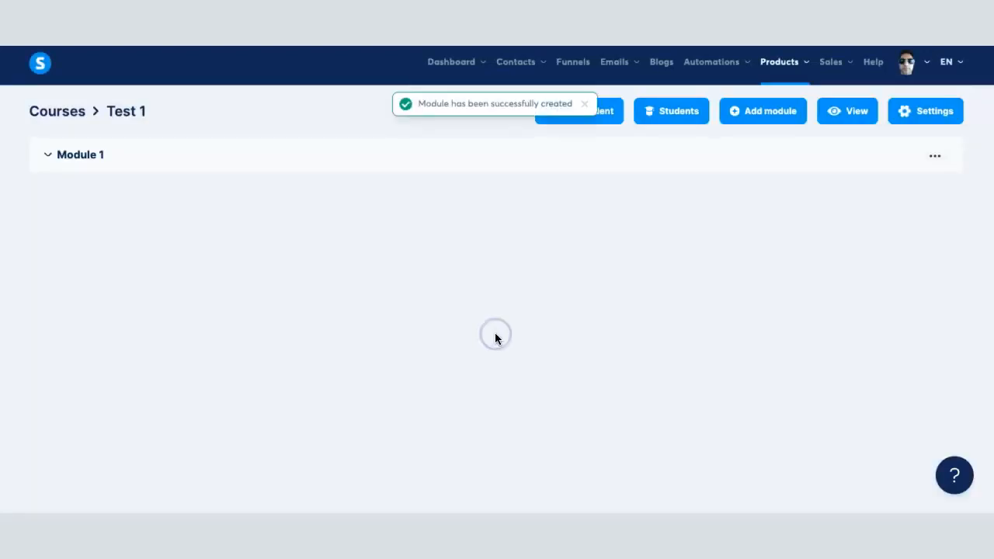
left_click(78, 156)
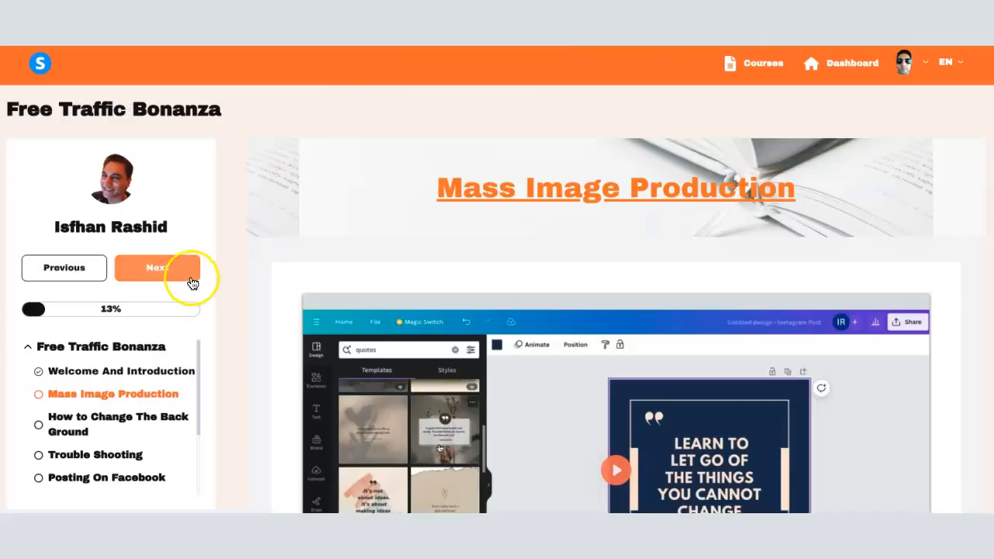
Examine how the lectures are listed under the module in the Free Traffic Bonanza course
scroll(193, 279, "down", 2)
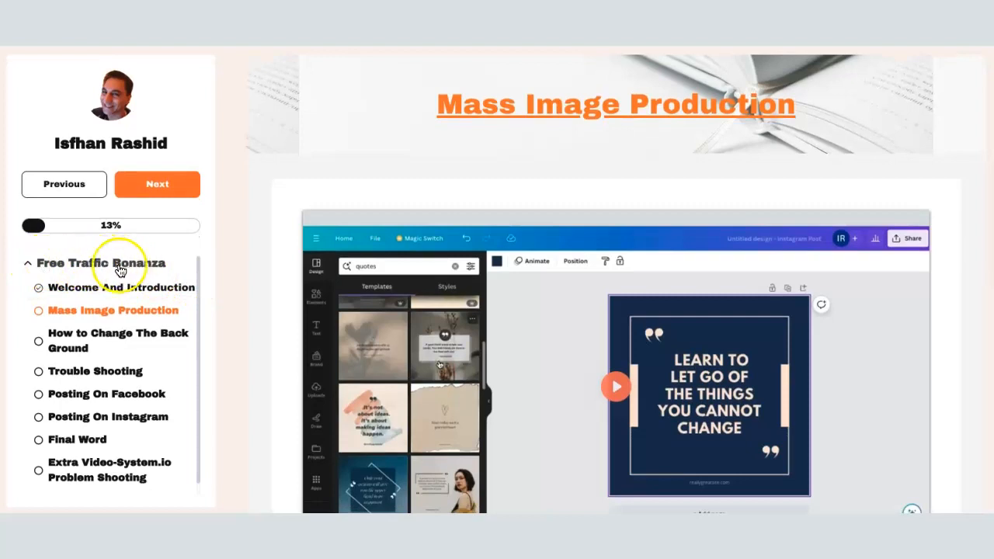
scroll(122, 262, "down", 1)
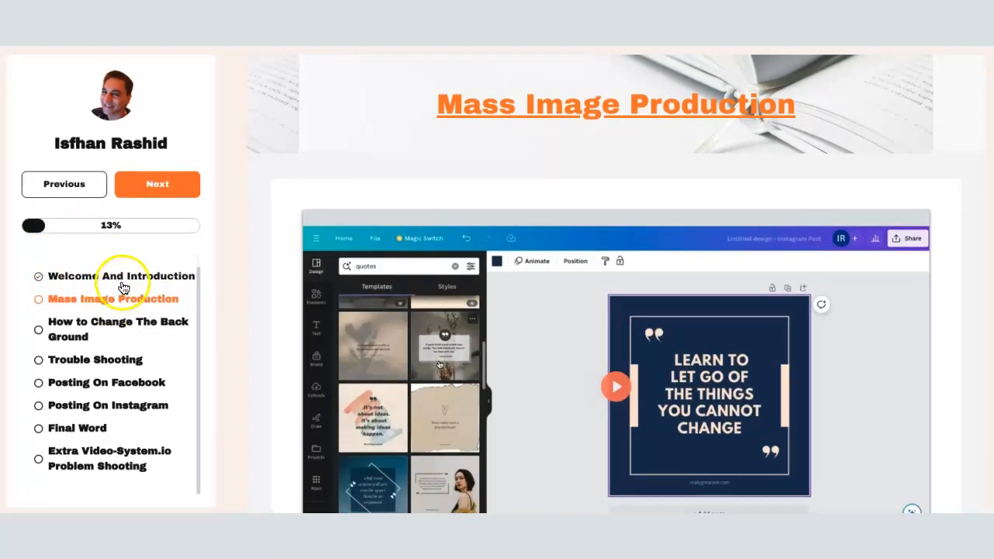
left_click(125, 276)
scroll(272, 326, "down", 2)
scroll(291, 329, "down", 1)
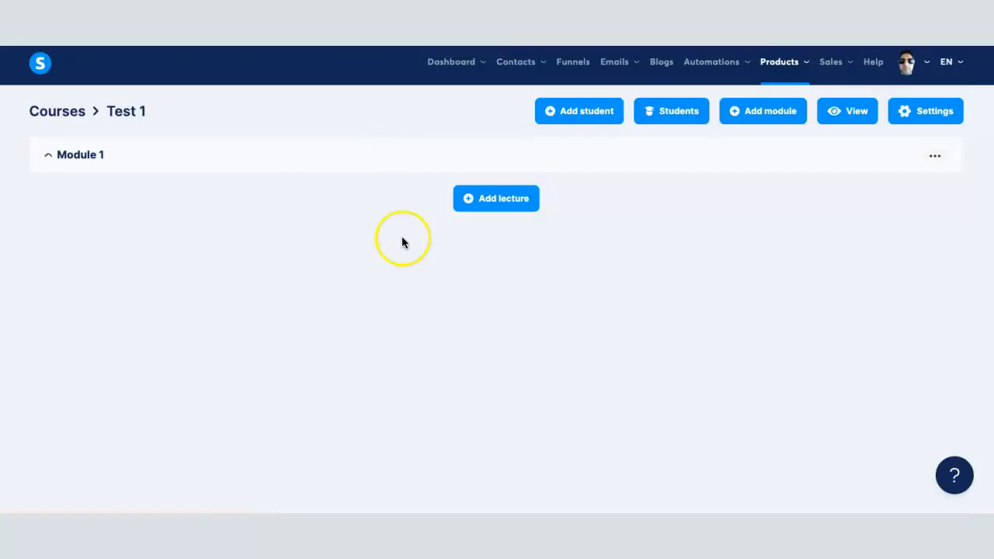
Start a new lecture in Module 1 and name it "Introduction", leaving its delay at 0
left_click(499, 202)
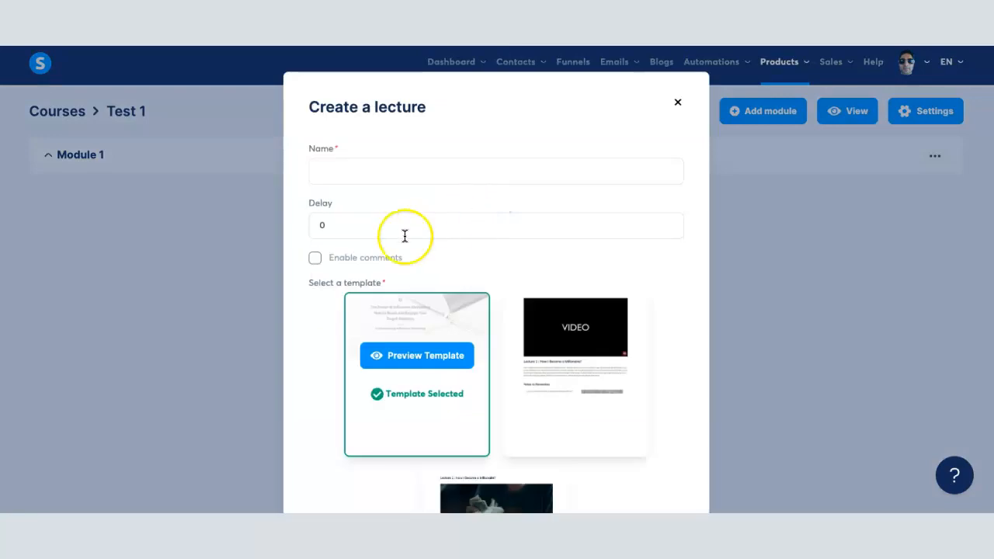
left_click(343, 170)
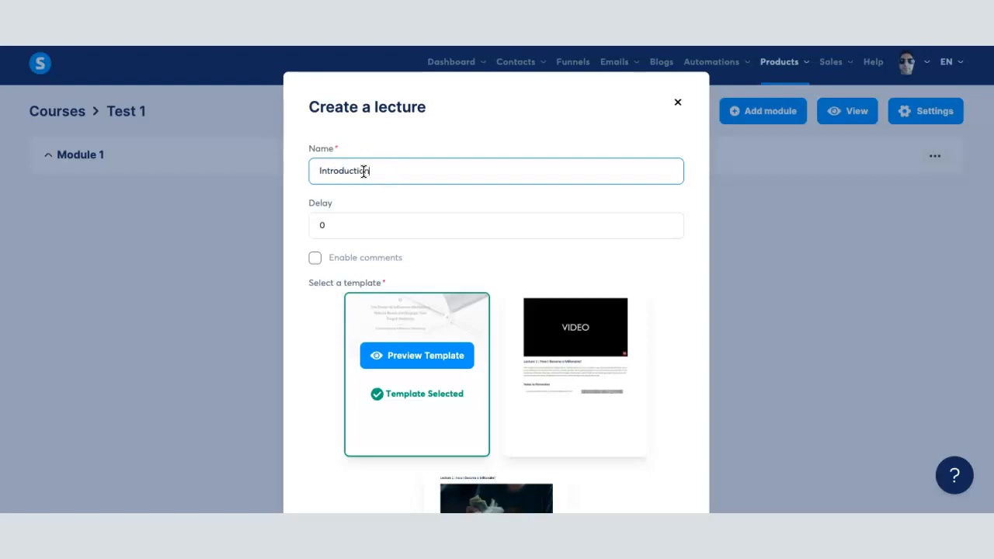
left_click(322, 223)
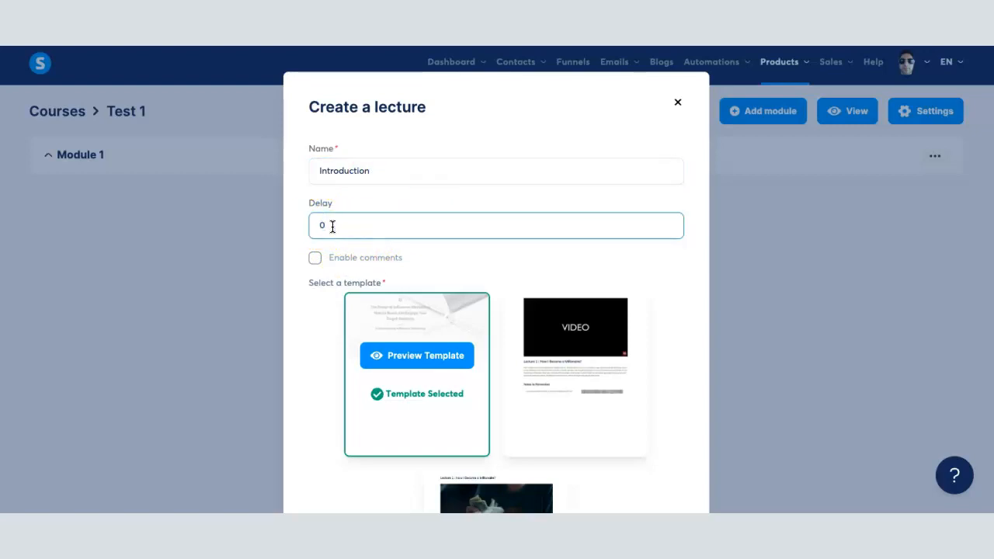
left_click(292, 240)
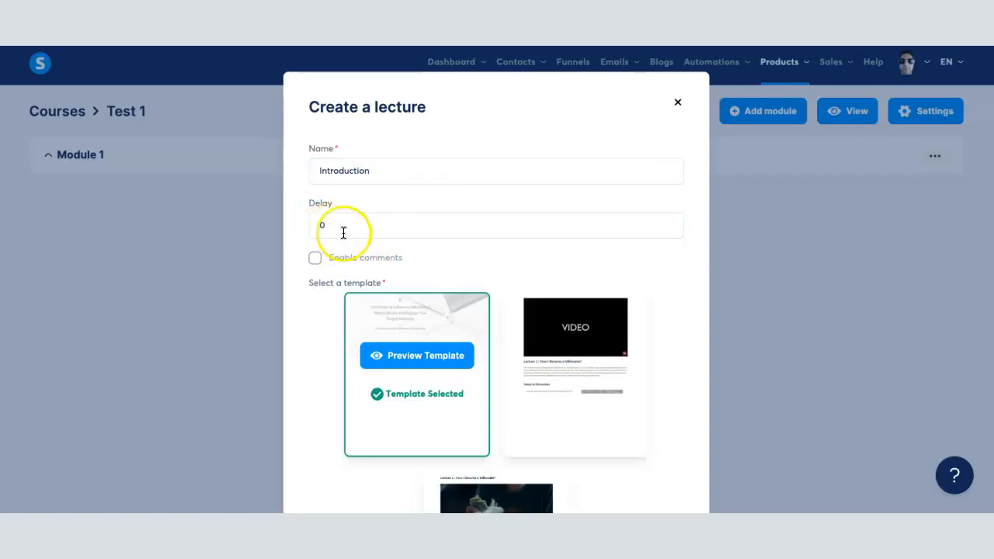
Choose the lecture template with the photo of hands counting money and save the lecture
scroll(360, 231, "down", 2)
scroll(441, 325, "down", 1)
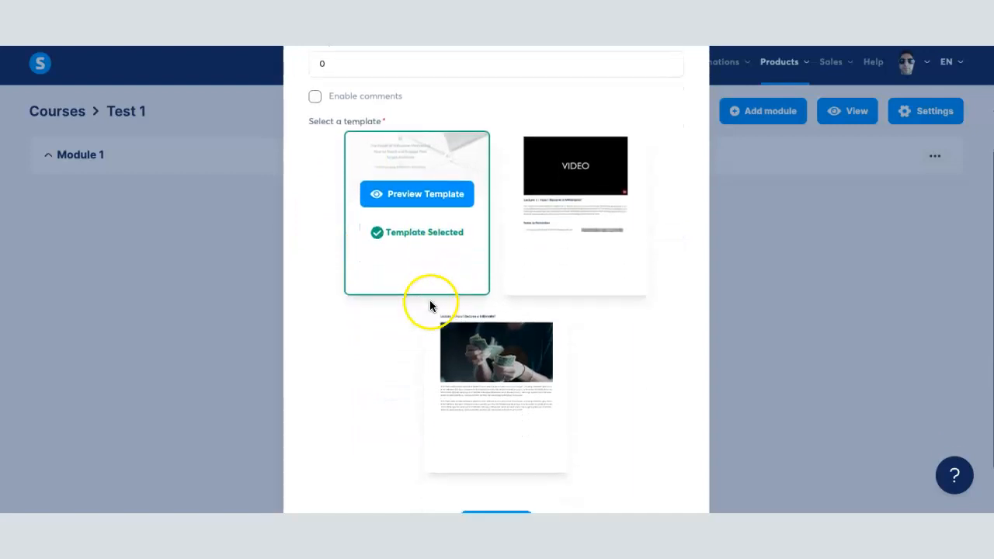
mouse_move(603, 199)
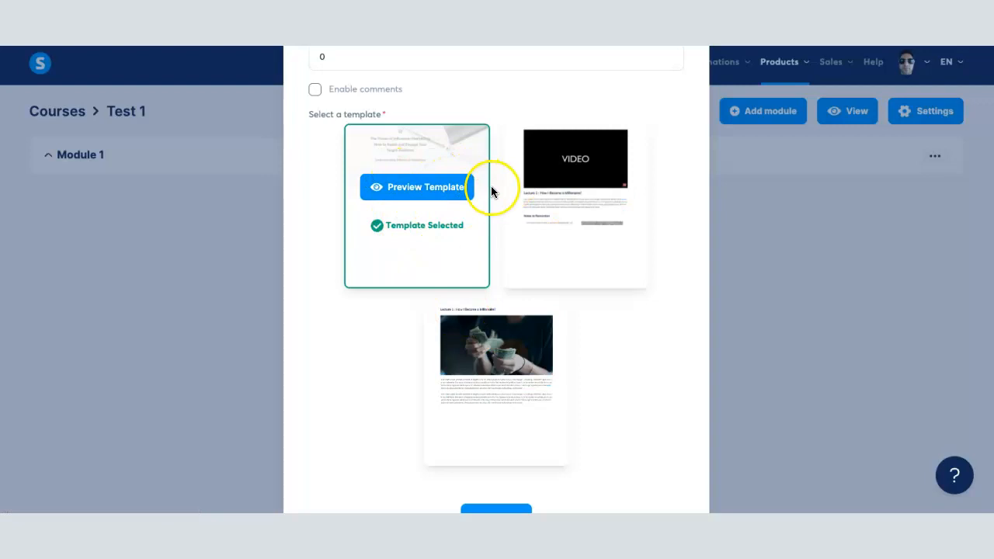
mouse_move(515, 186)
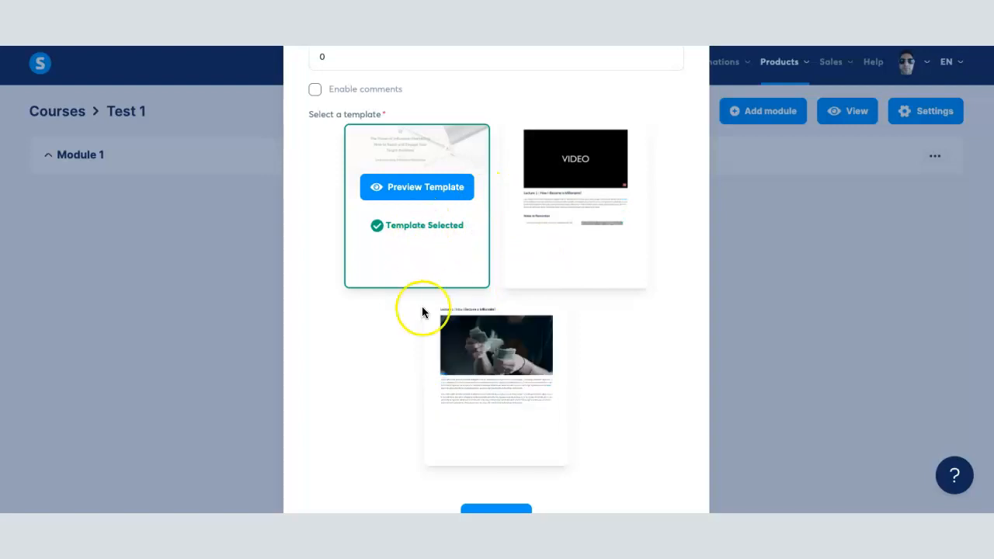
scroll(431, 322, "down", 1)
mouse_move(432, 324)
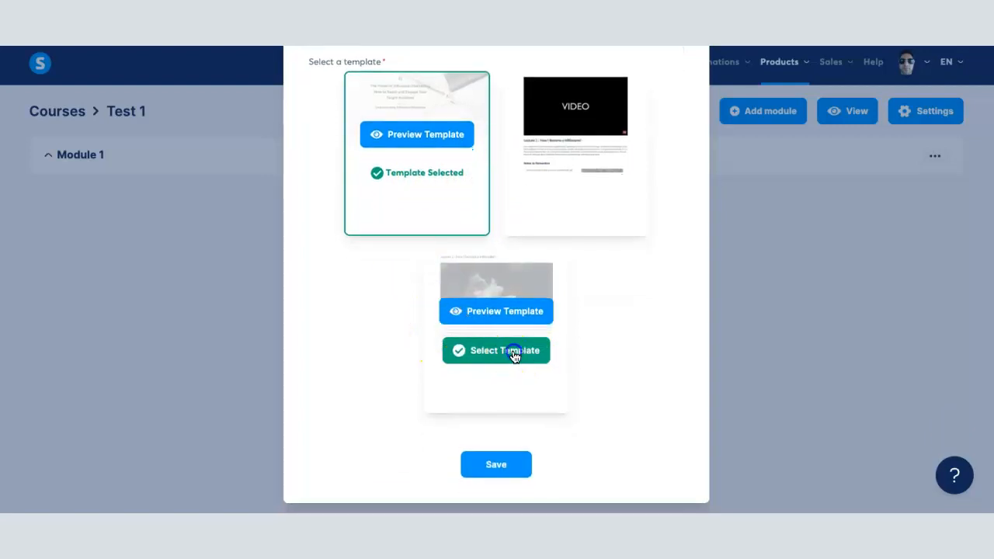
left_click(512, 352)
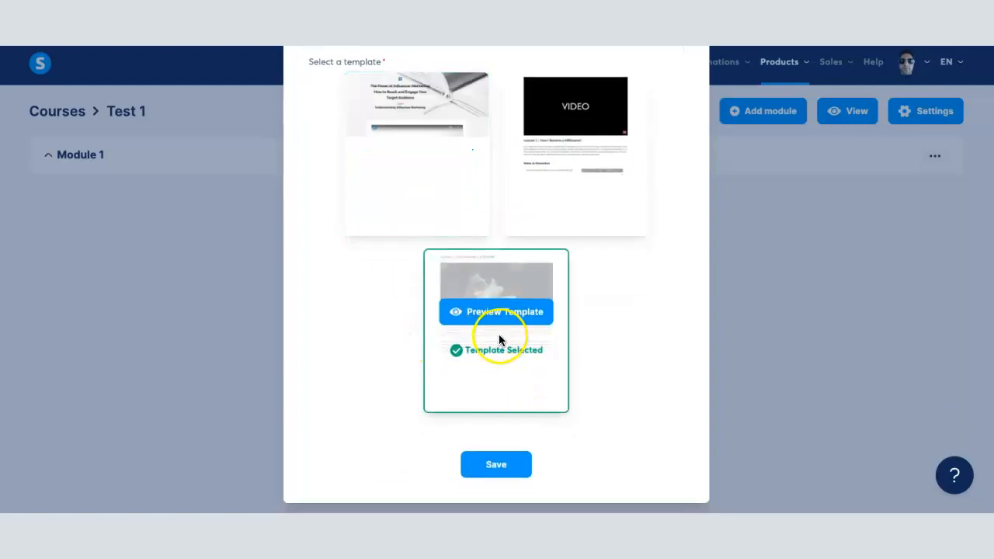
left_click(505, 471)
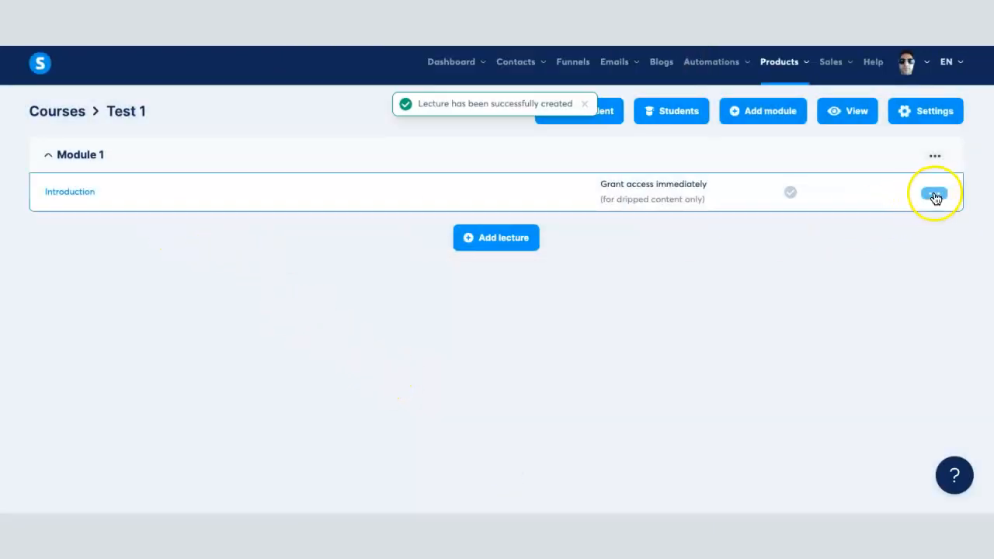
Open the Introduction lecture in the page editor and look through the template's heading, image, text and notes
left_click(934, 194)
left_click(791, 223)
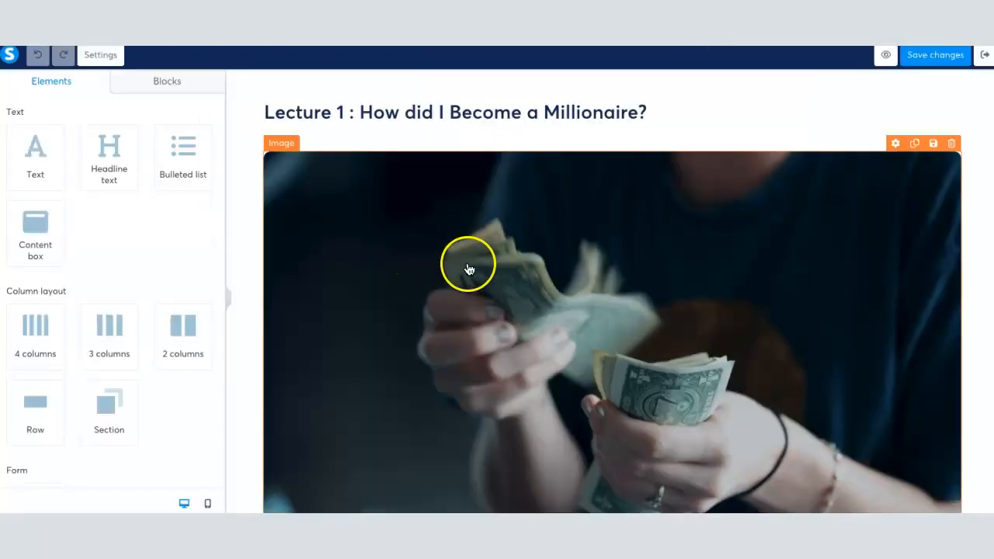
scroll(469, 269, "down", 10)
scroll(468, 269, "down", 5)
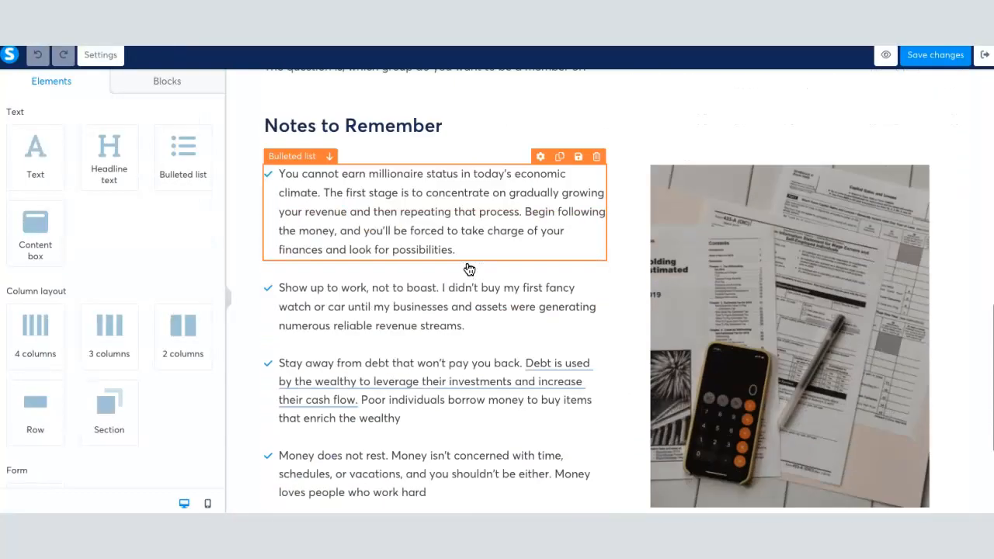
scroll(469, 268, "up", 10)
scroll(468, 268, "up", 3)
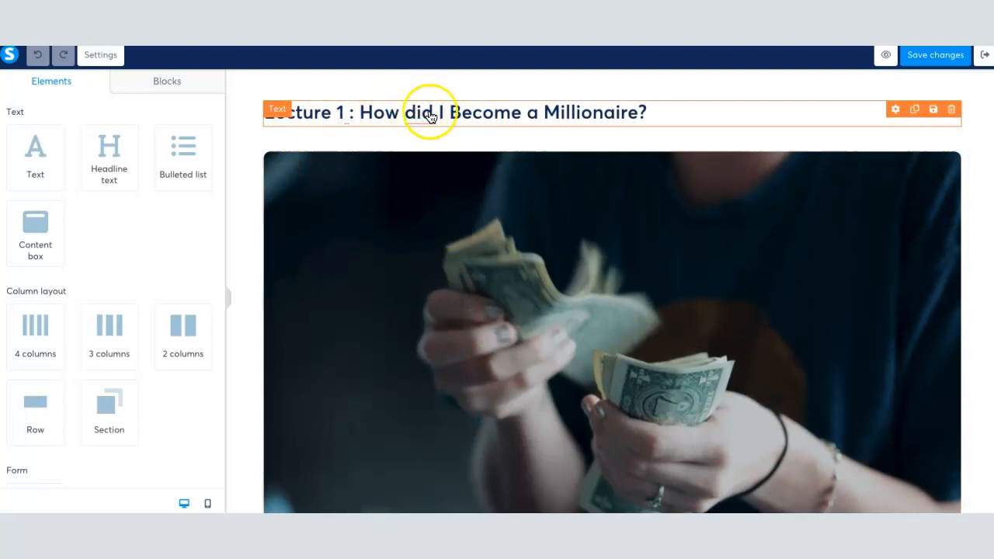
scroll(471, 389, "down", 3)
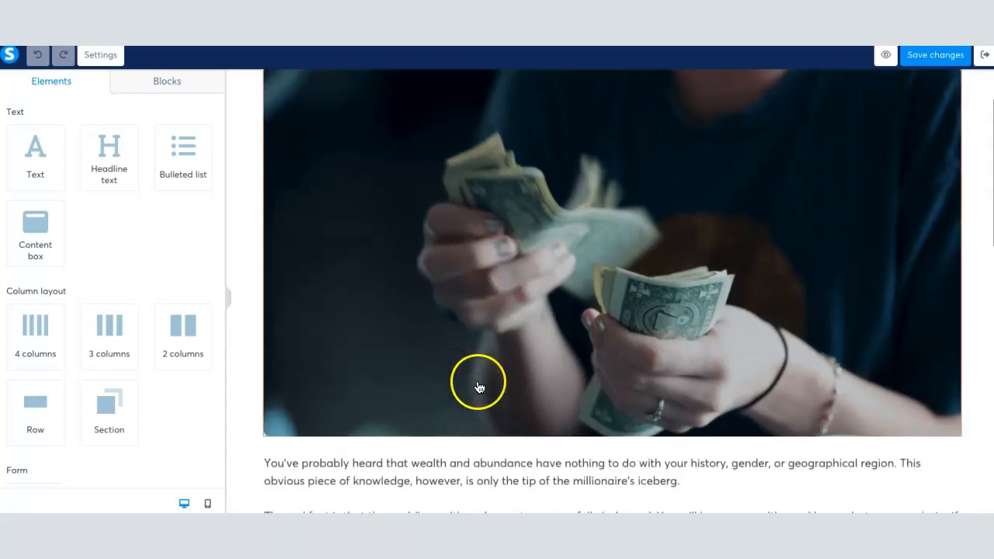
scroll(474, 389, "up", 3)
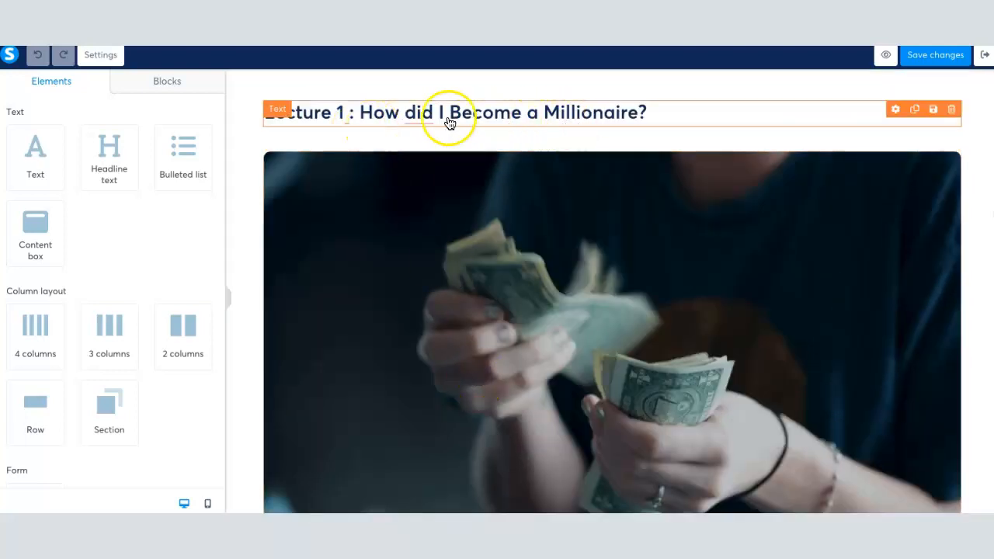
Replace the lecture page's heading text with "Introduction" and underline it
left_click(401, 115)
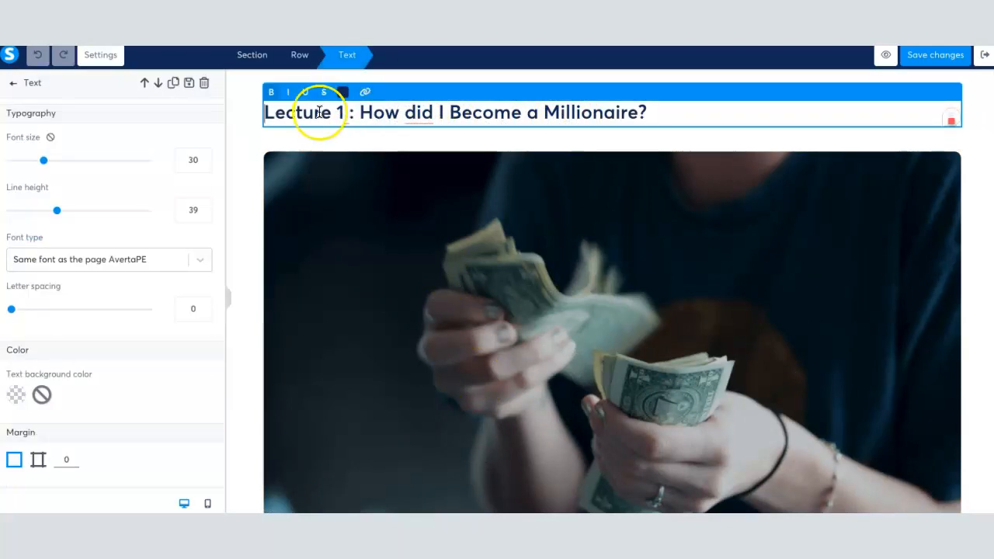
left_click_drag(265, 112, 681, 106)
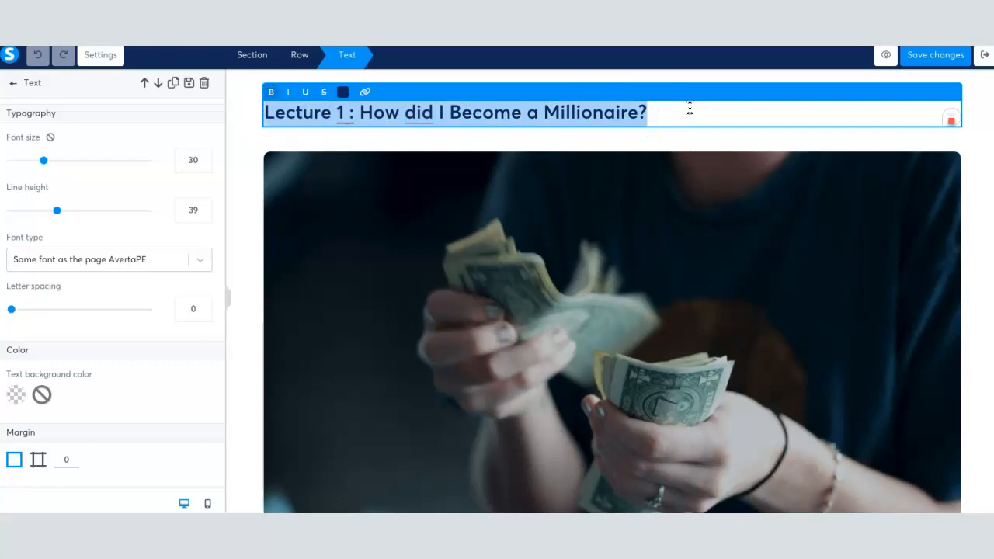
key("BackSpace")
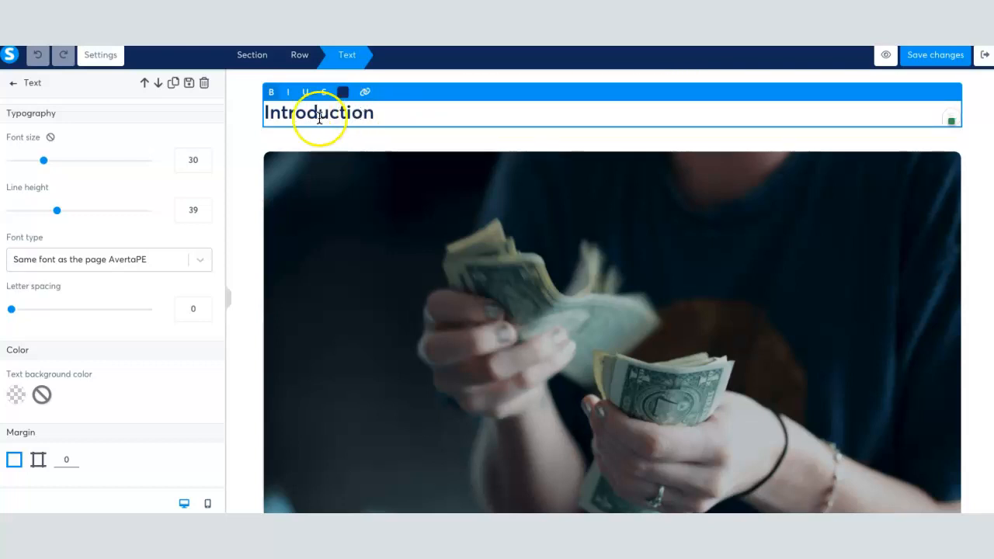
left_click_drag(264, 112, 402, 111)
left_click(304, 92)
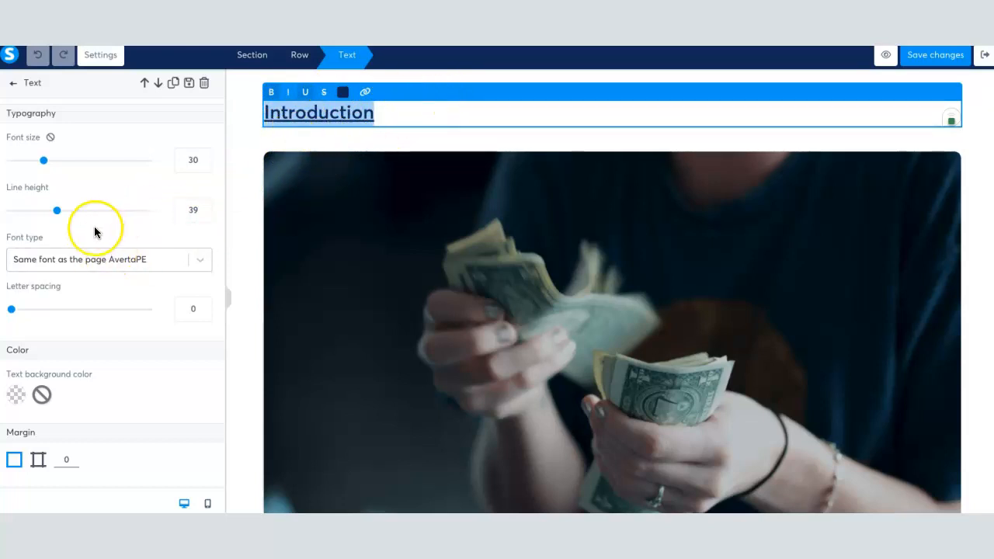
Set the Introduction heading's font size to 40, line height to 47 and letter spacing to 2, and centre it
left_click_drag(47, 163, 58, 161)
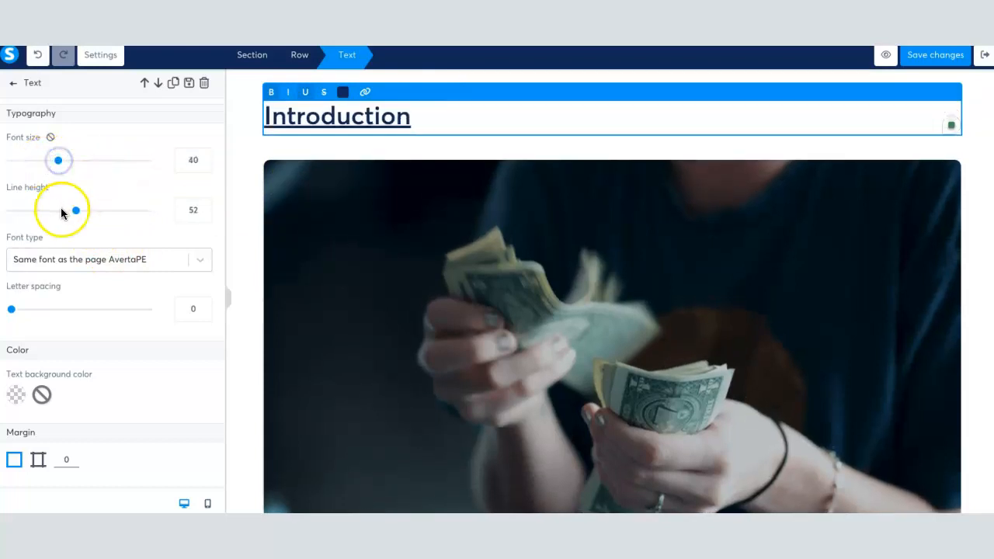
mouse_move(77, 211)
left_mouse_down()
mouse_move(92, 215)
mouse_move(69, 210)
left_mouse_up()
scroll(111, 246, "down", 2)
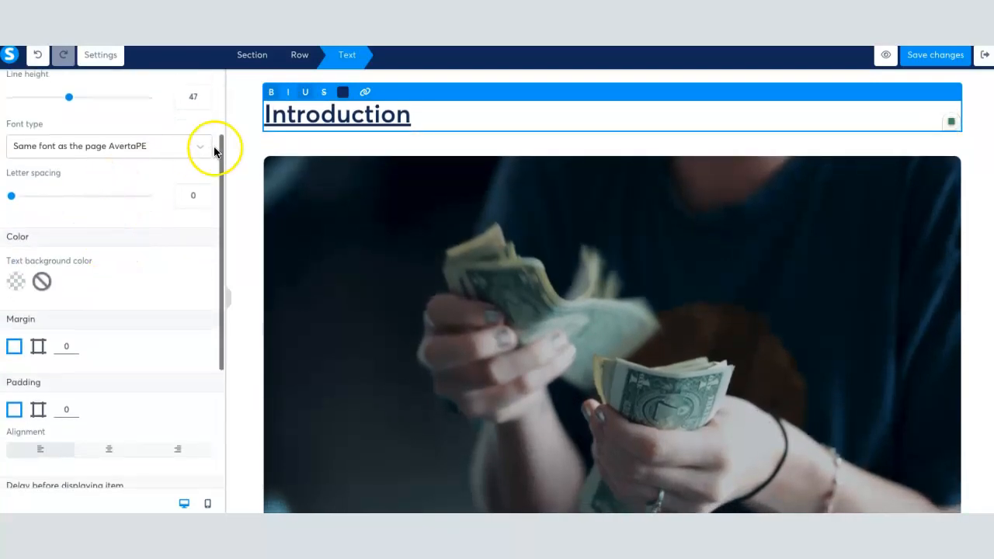
scroll(23, 200, "up", 1)
left_click_drag(11, 227, 39, 231)
scroll(117, 288, "down", 3)
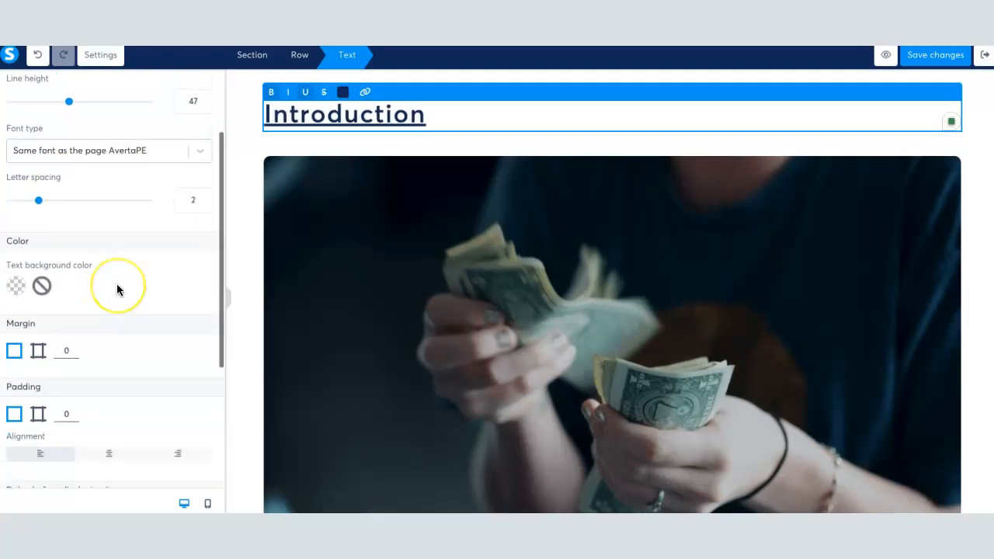
scroll(118, 289, "down", 1)
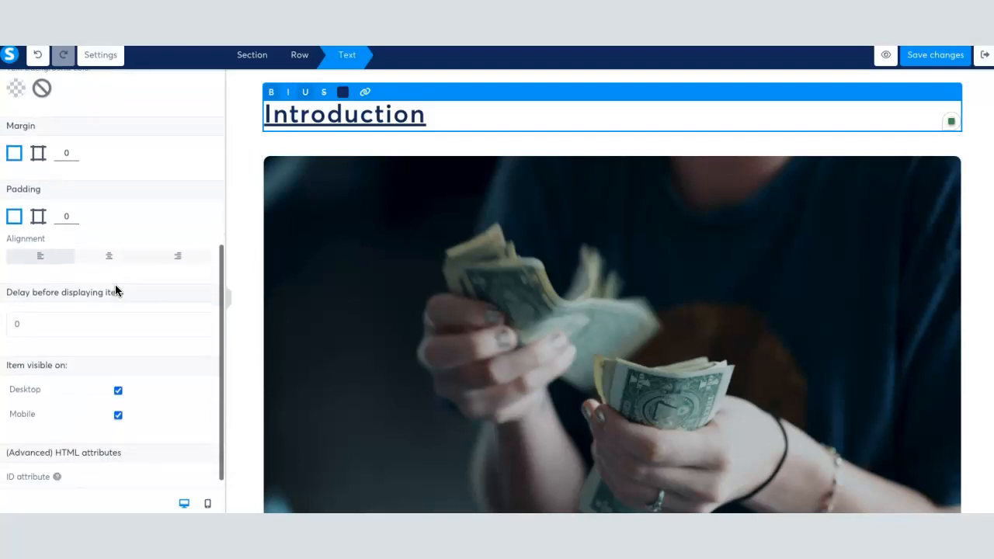
left_click(113, 247)
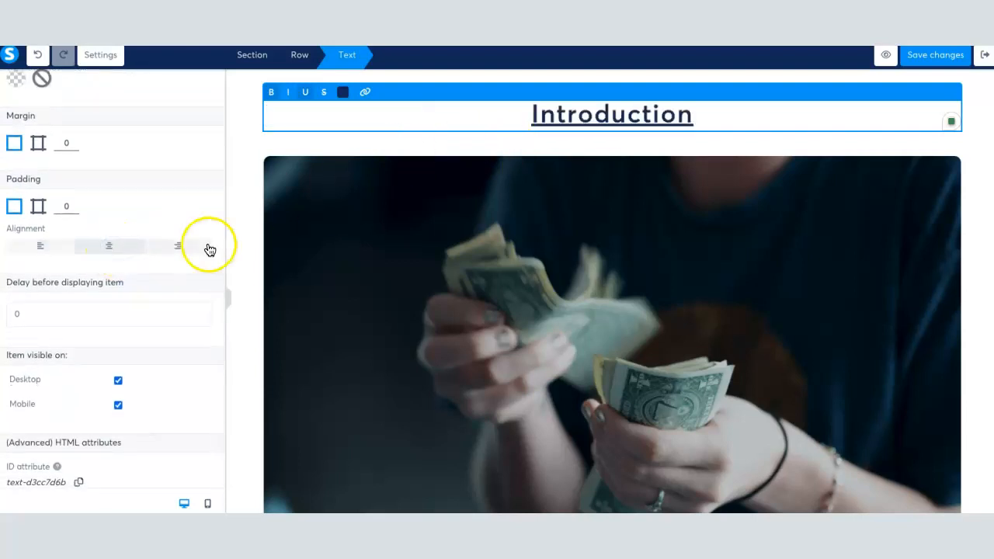
Try a larger margin around the Introduction heading and return it to 0
scroll(84, 269, "up", 3)
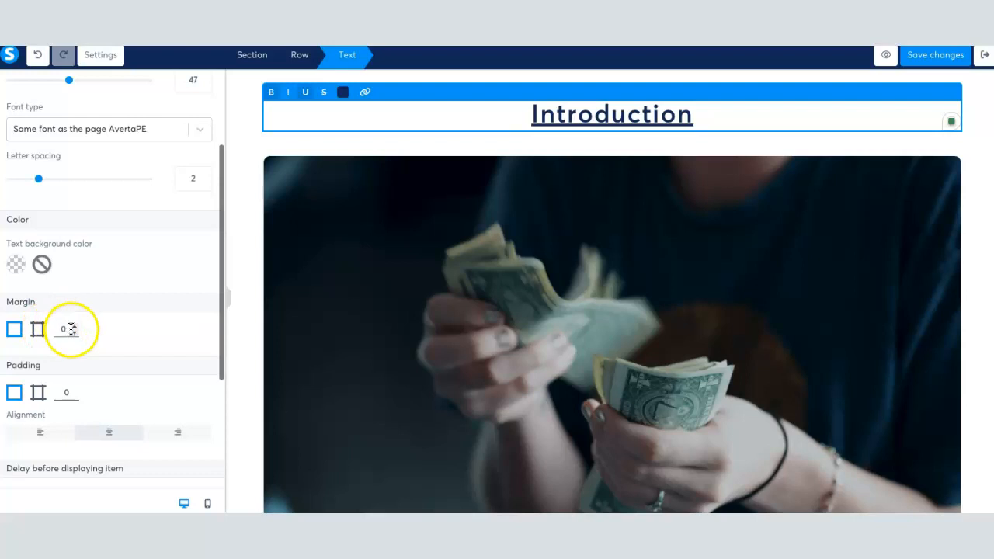
left_click(75, 325)
left_click(75, 325)
left_click(75, 326)
left_click(74, 333)
left_click(74, 333)
left_click(75, 334)
Set the Introduction heading's padding to 1
left_click(74, 390)
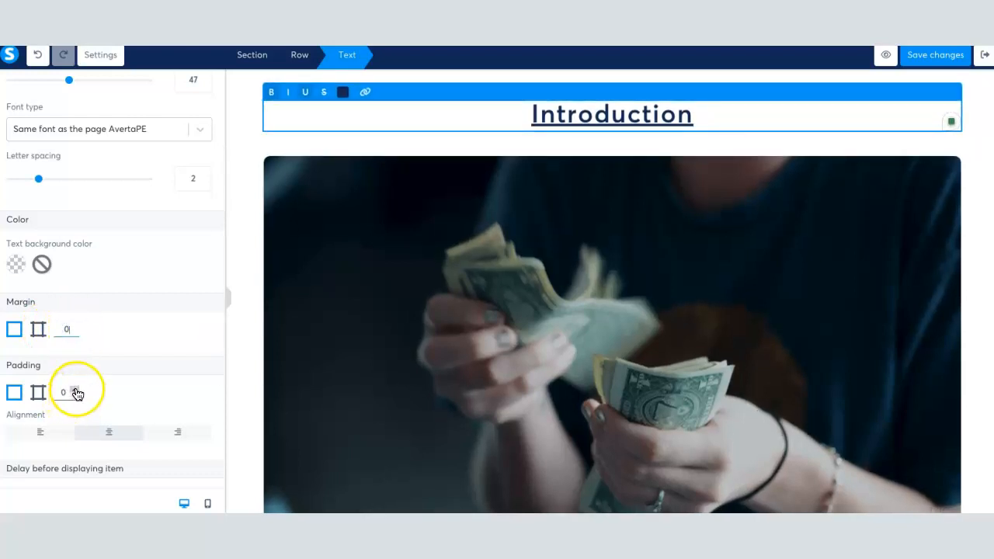
left_click(75, 390)
left_click(74, 390)
left_click(74, 397)
left_click(74, 397)
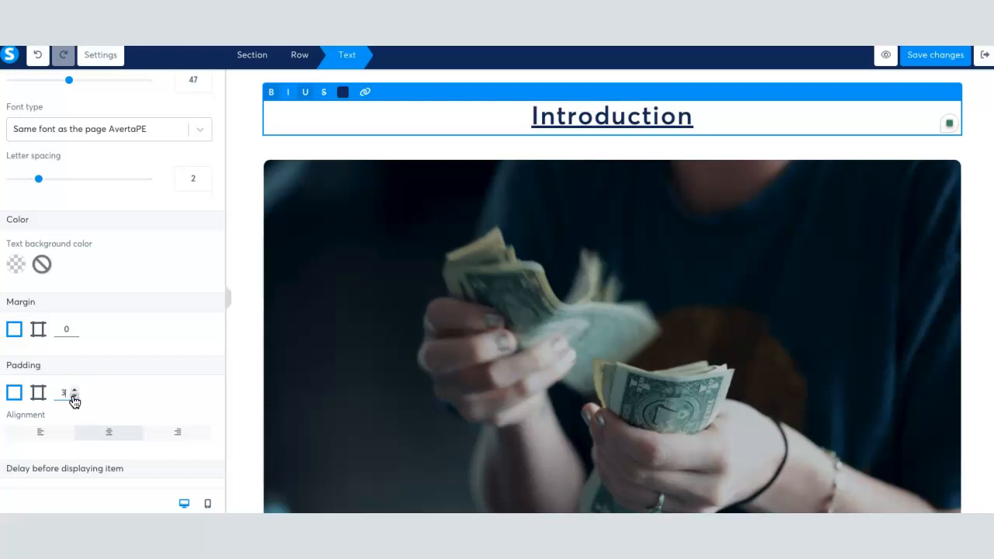
Try a red text background (DF2A2A) on the Introduction heading and clear it again
scroll(111, 394, "down", 5)
scroll(138, 382, "up", 5)
left_click(15, 327)
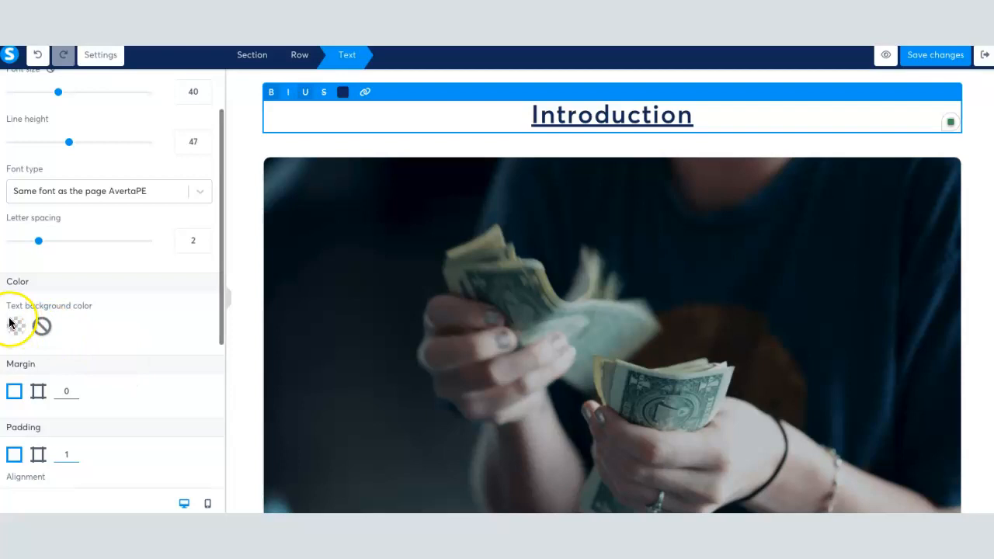
left_click(17, 327)
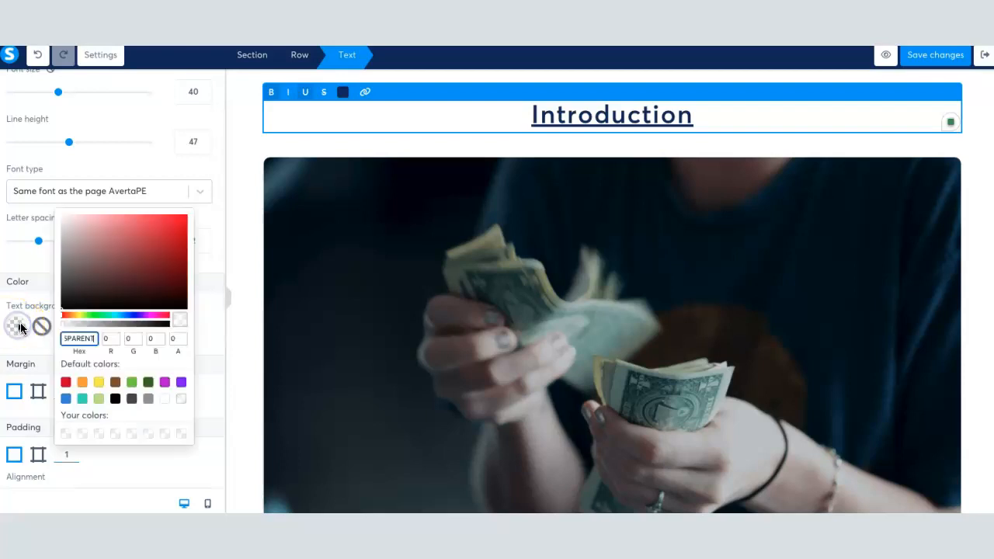
left_click(163, 230)
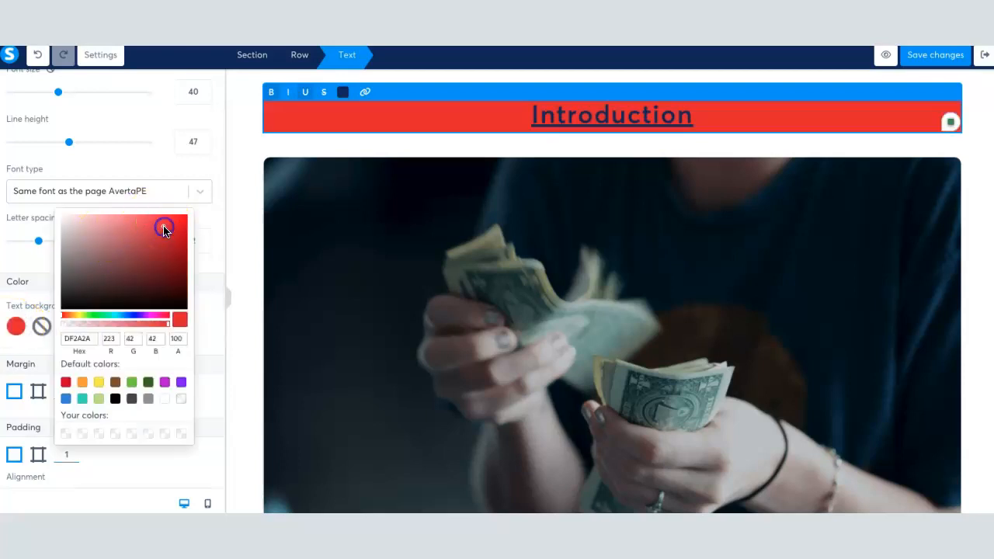
left_click(40, 326)
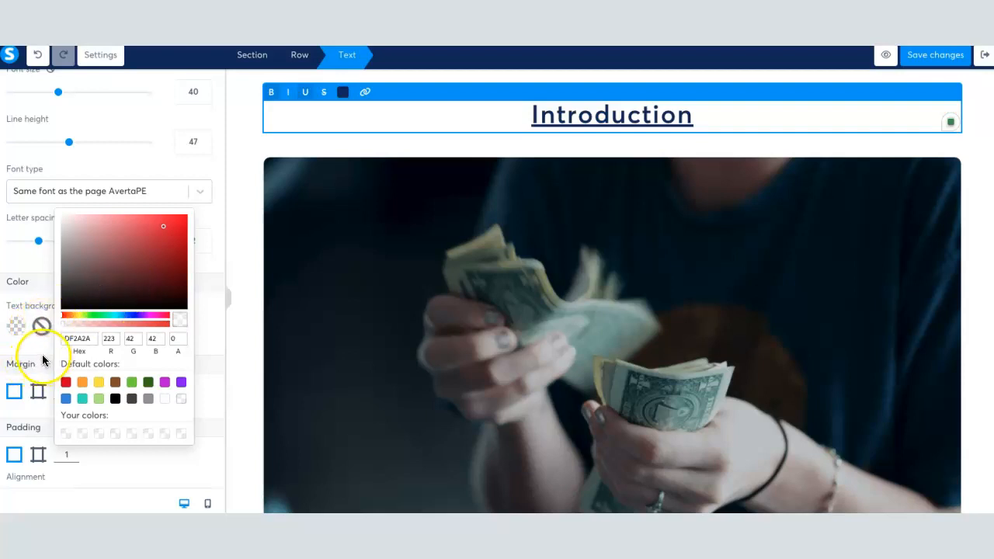
left_click(40, 346)
scroll(111, 342, "down", 3)
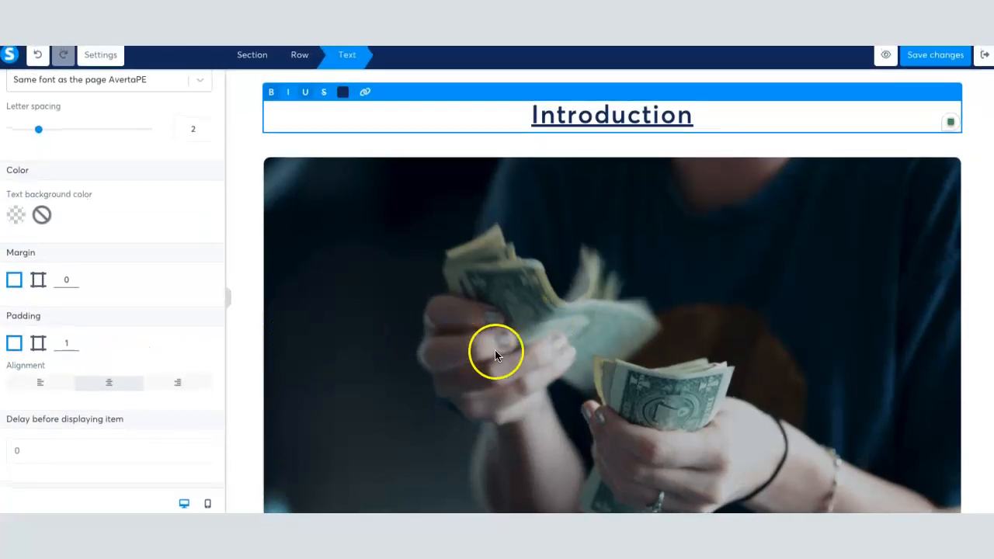
Deselect the heading and review the image, body text and Notes to Remember section of the lecture page
left_click(259, 315)
scroll(382, 329, "down", 5)
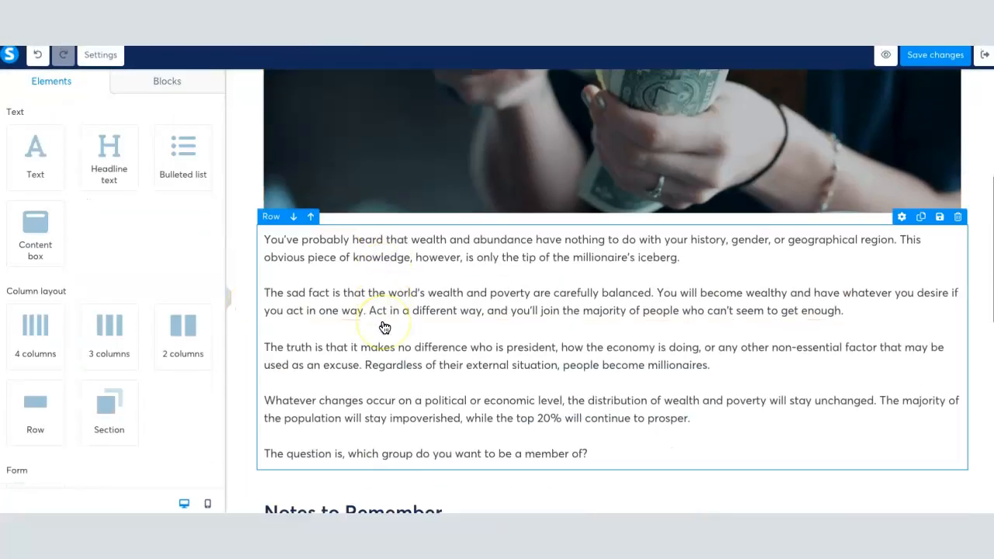
scroll(383, 326, "up", 5)
left_click(459, 336)
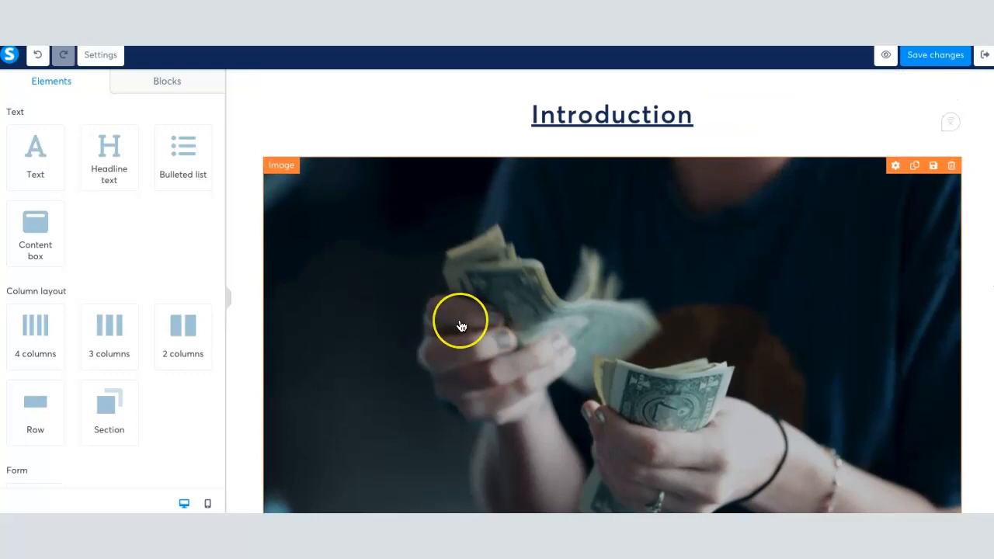
scroll(459, 324, "down", 2)
scroll(460, 326, "down", 6)
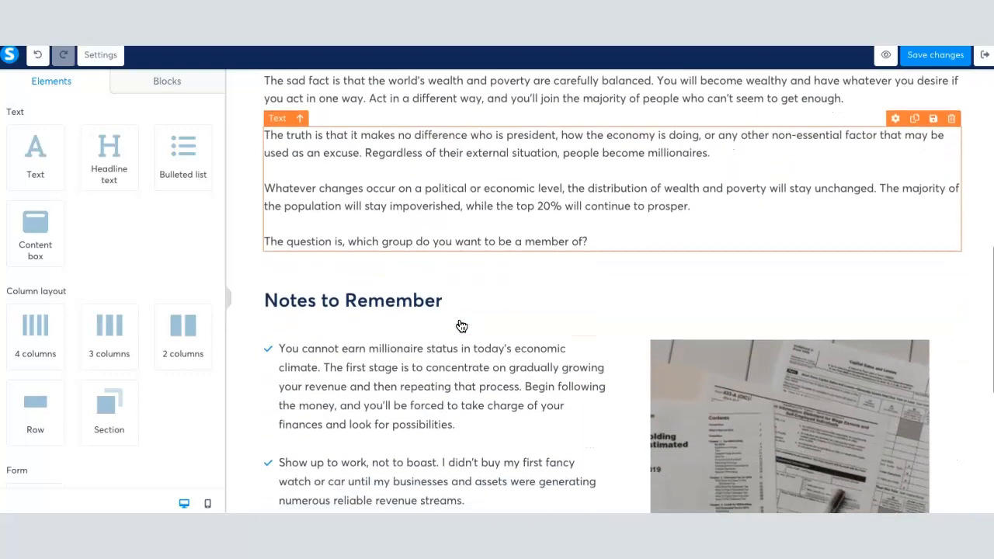
Delete the row with the Recommended References for this Lecture heading and the row of book titles below it
scroll(460, 325, "down", 5)
left_click(459, 341)
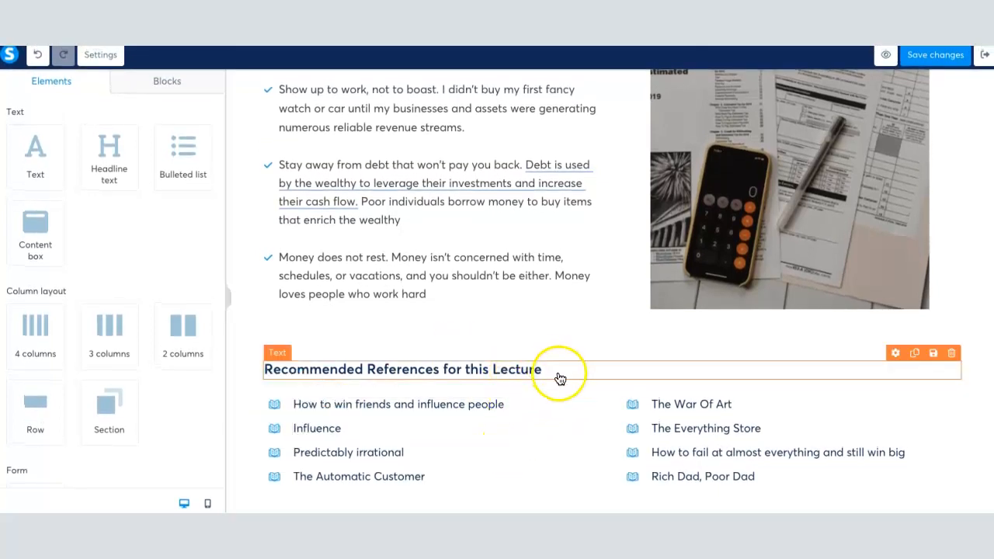
left_click(958, 348)
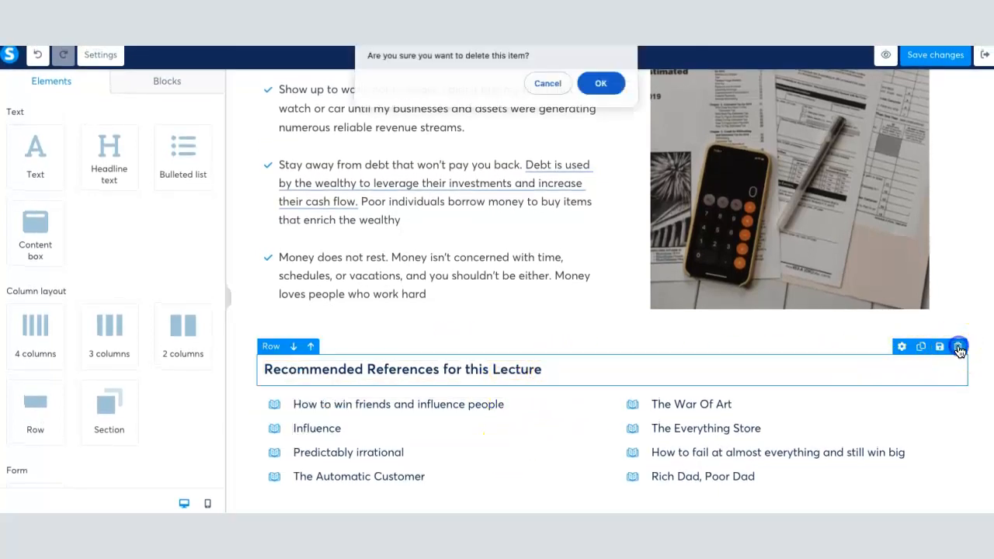
left_click(598, 85)
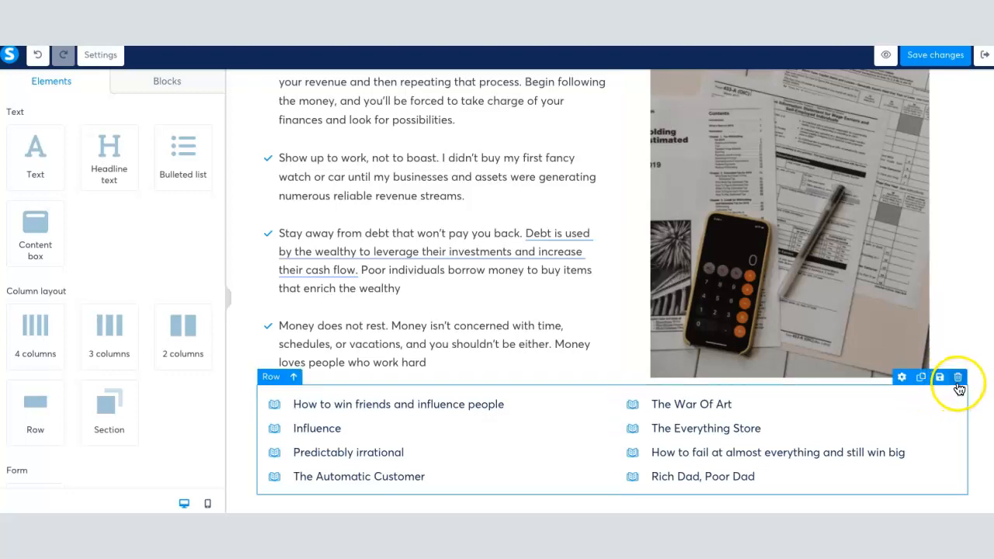
left_click(958, 378)
left_click(598, 83)
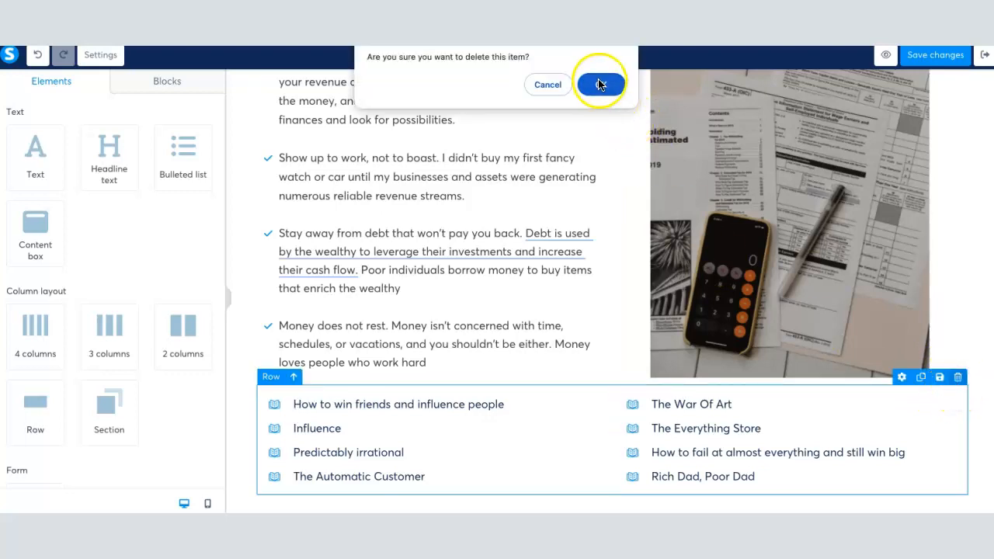
Delete the row containing the Notes to Remember heading
scroll(688, 415, "up", 5)
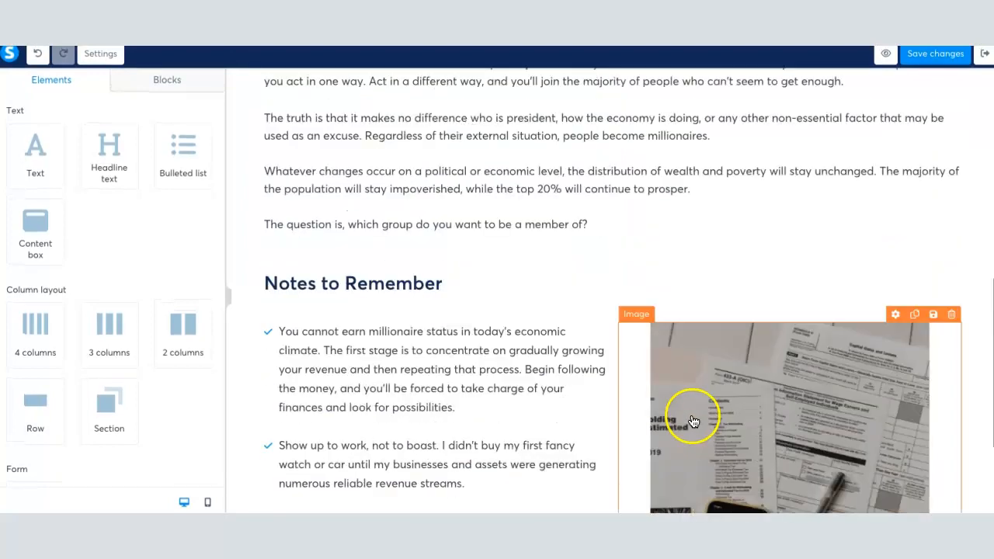
scroll(693, 418, "down", 4)
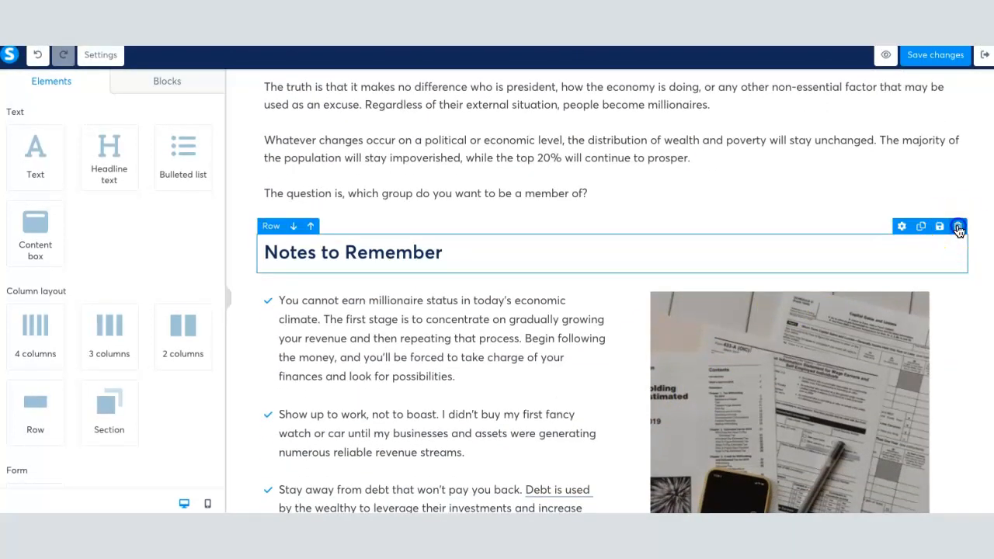
left_click(959, 227)
left_click(600, 86)
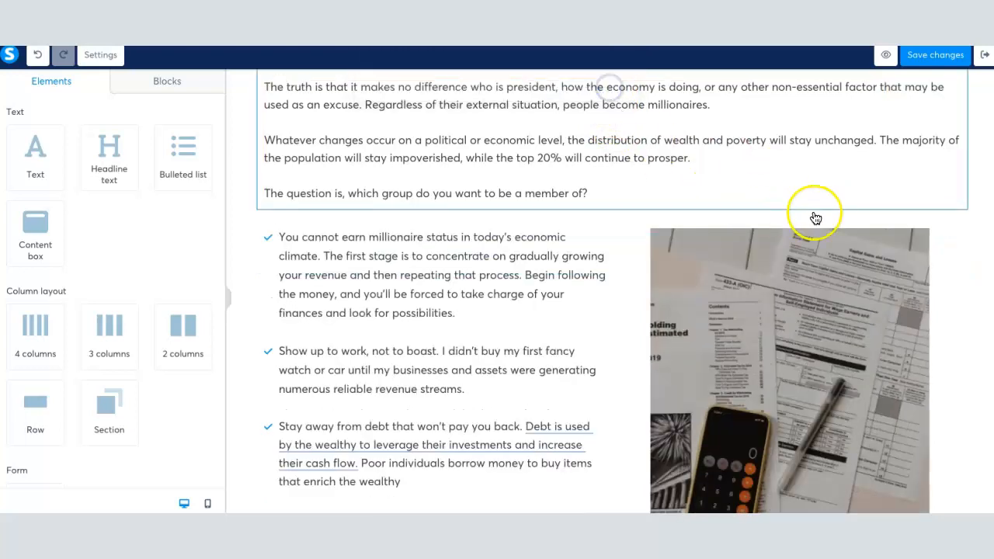
Delete the row with the checklist and calculator image, and the text block starting "The truth is that it makes no difference"
left_click(959, 218)
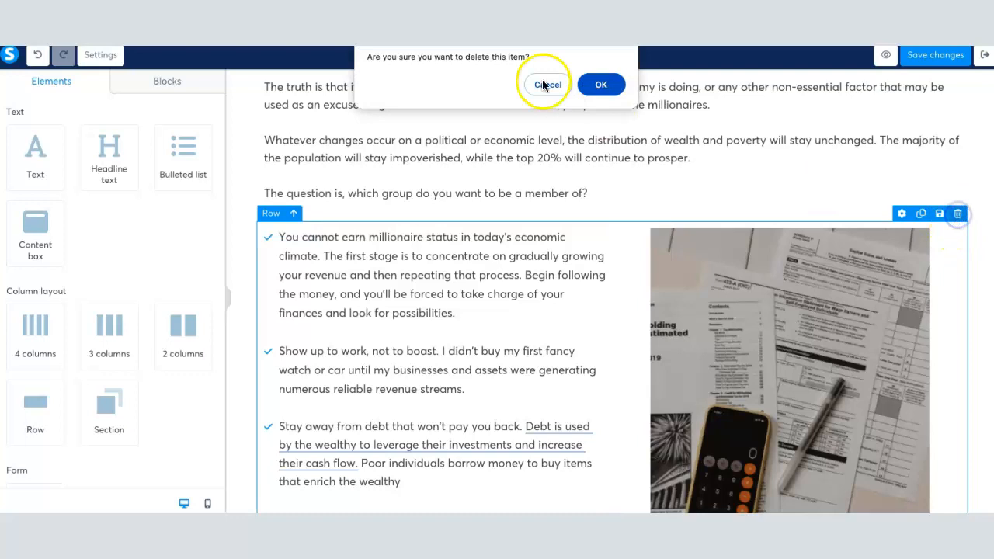
left_click(602, 86)
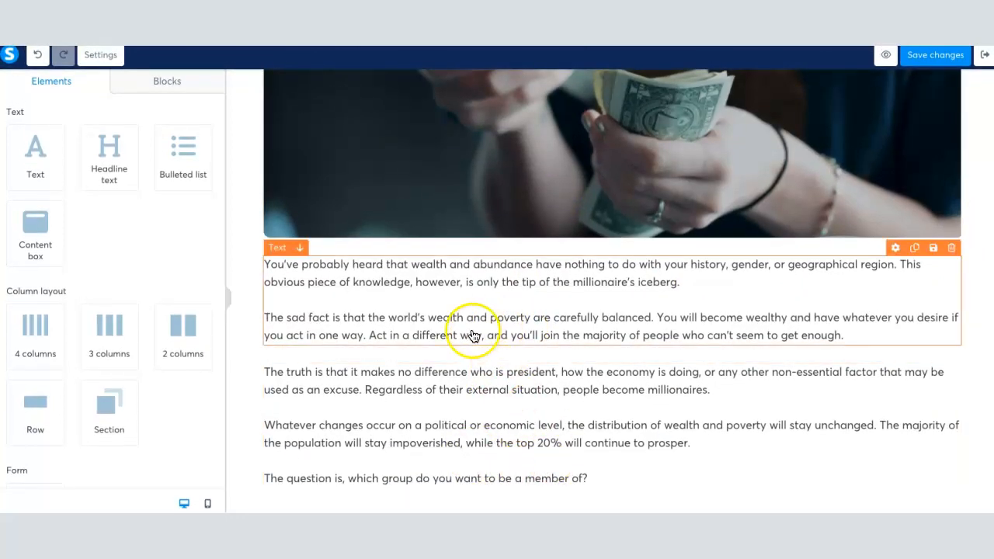
left_click(953, 356)
left_click(612, 93)
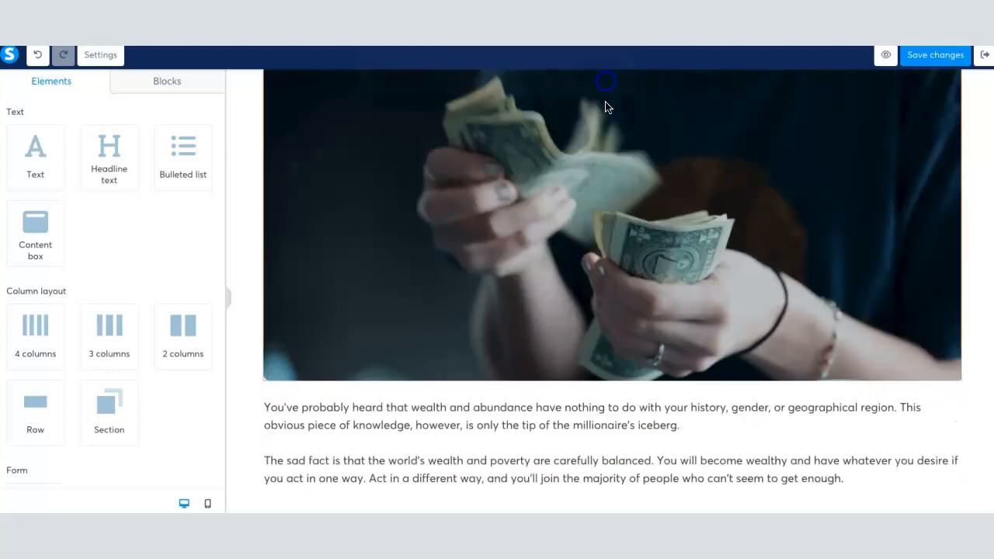
Open the settings of the money image below the Introduction heading and check the available actions for when it is clicked
scroll(630, 450, "up", 2)
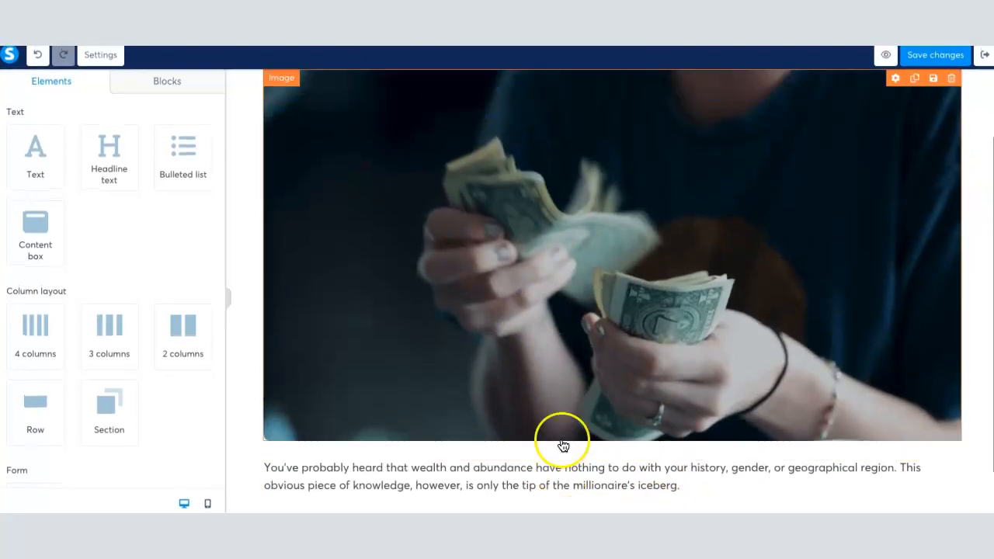
scroll(570, 328, "down", 1)
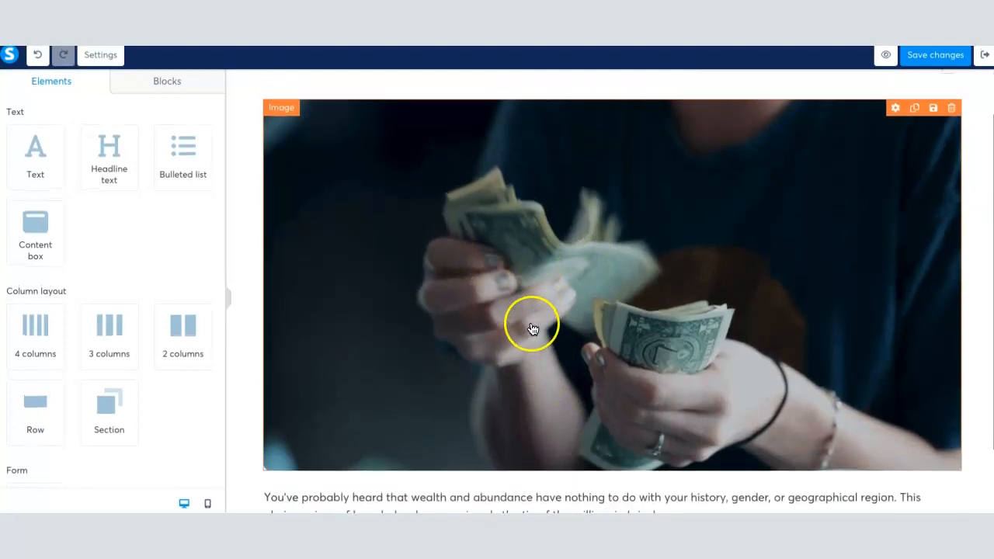
left_click(532, 277)
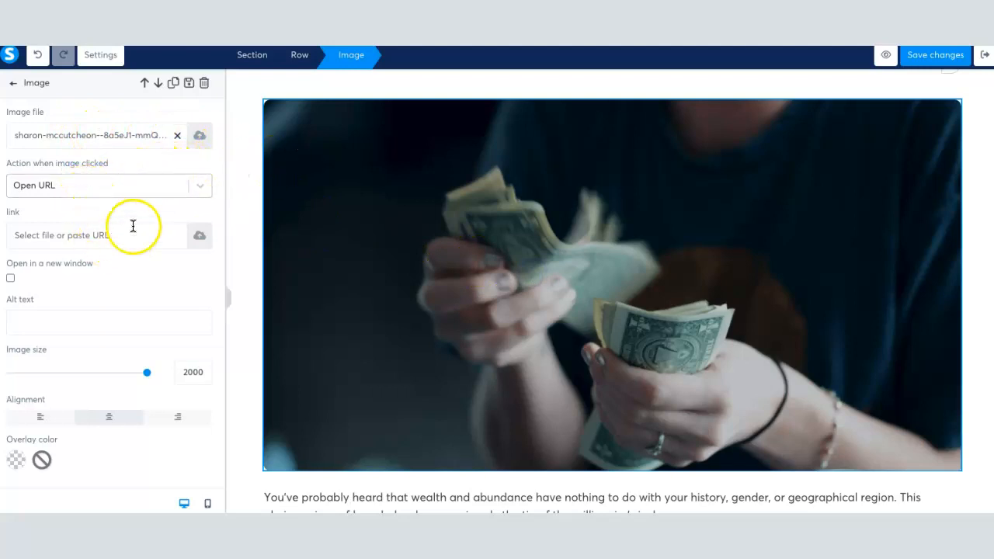
left_click(199, 188)
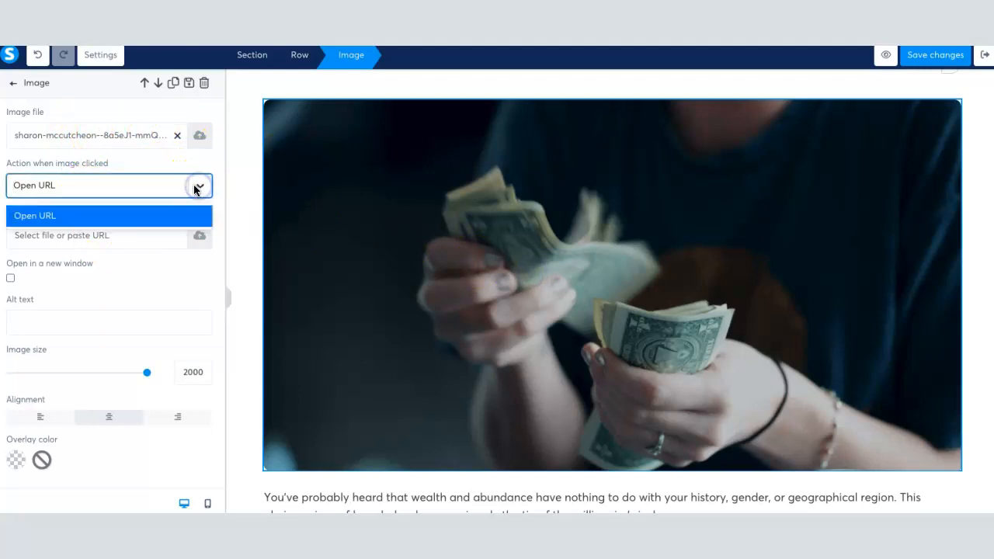
left_click(169, 199)
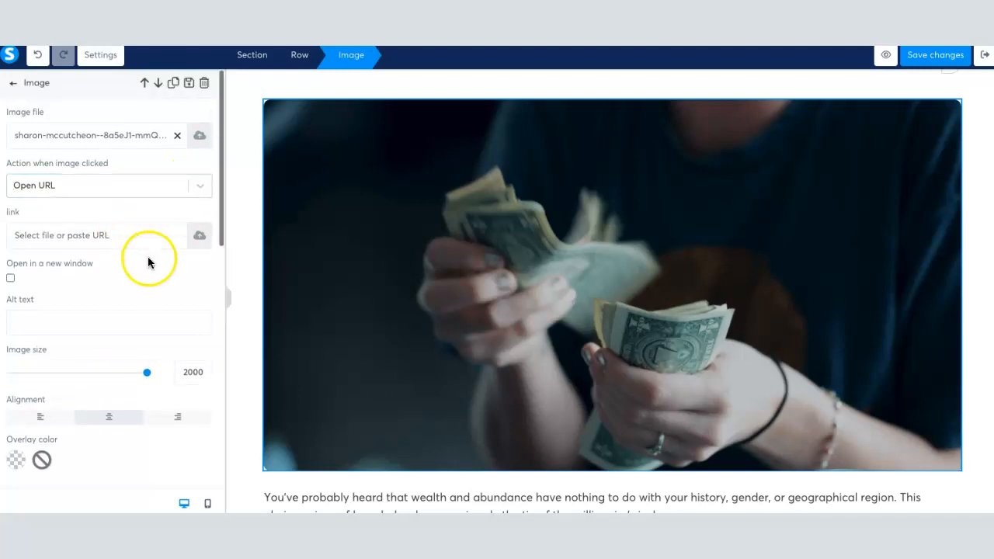
left_click(388, 244)
left_click(391, 239)
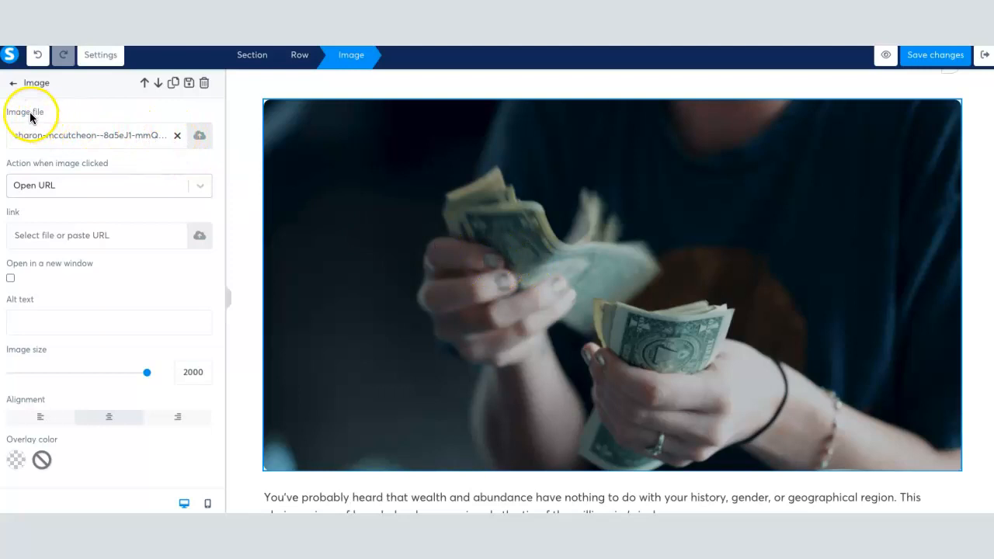
Close the image settings and delete the money image below the Introduction heading
left_click(549, 209)
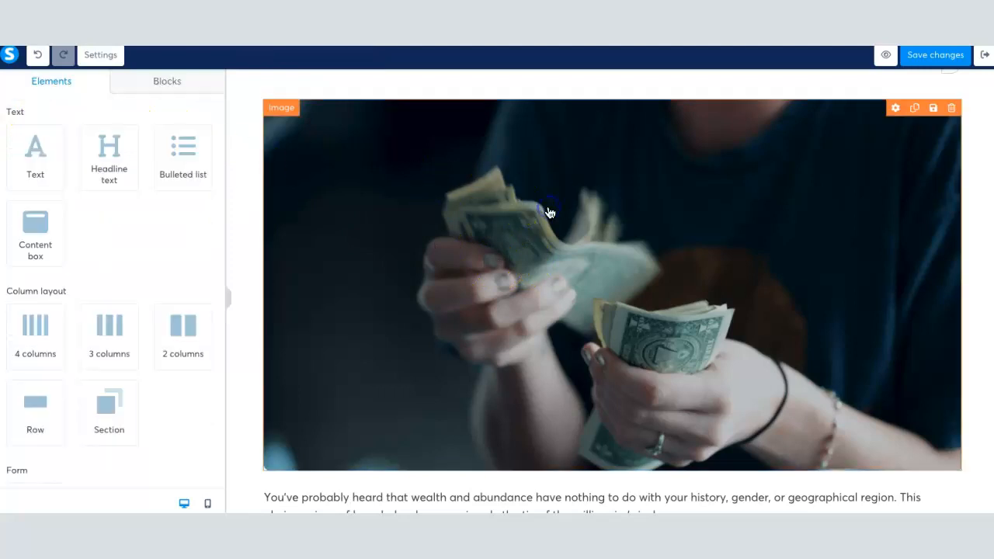
left_click(549, 211)
left_click(655, 234)
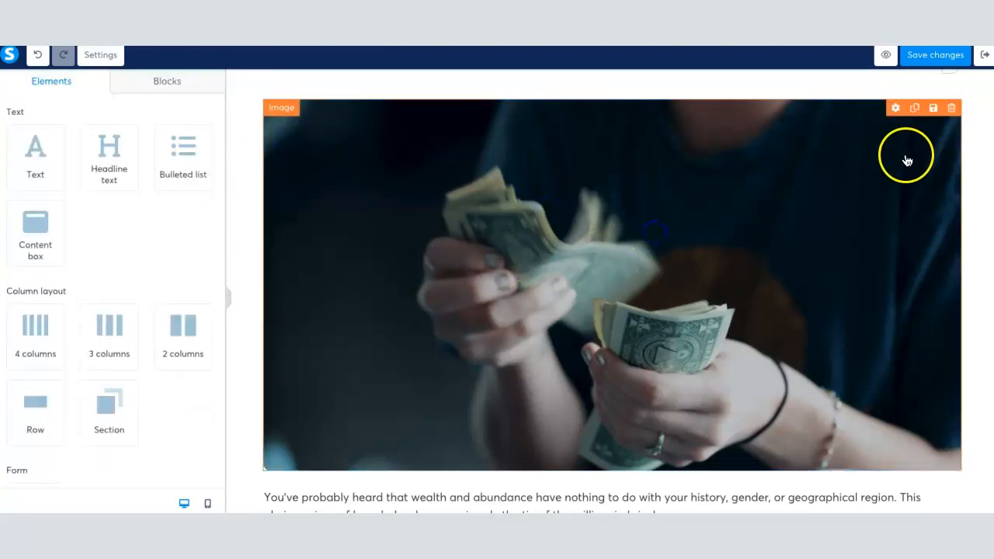
left_click(952, 108)
left_click(605, 90)
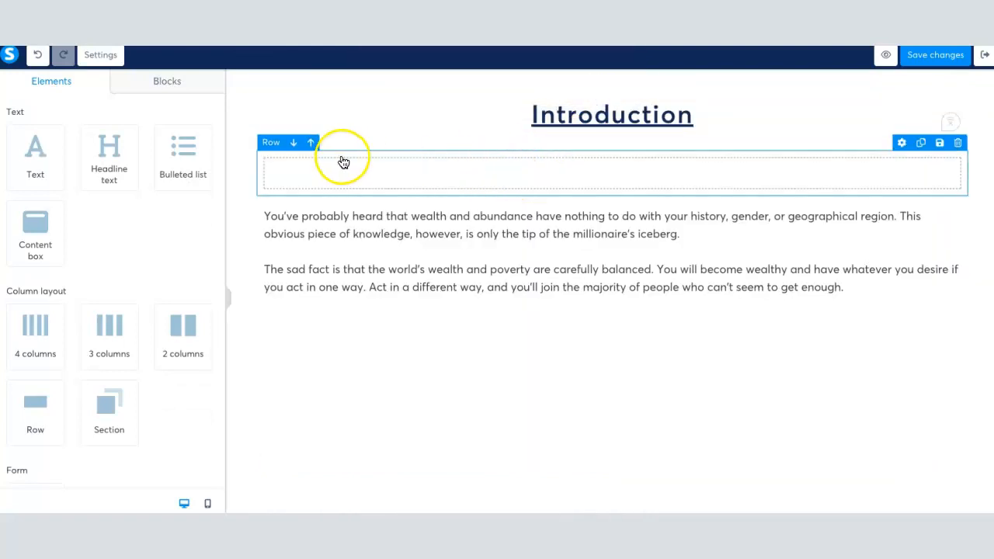
Add a Video element to the empty row below the Introduction heading and set its video type to Custom embed
scroll(104, 281, "down", 5)
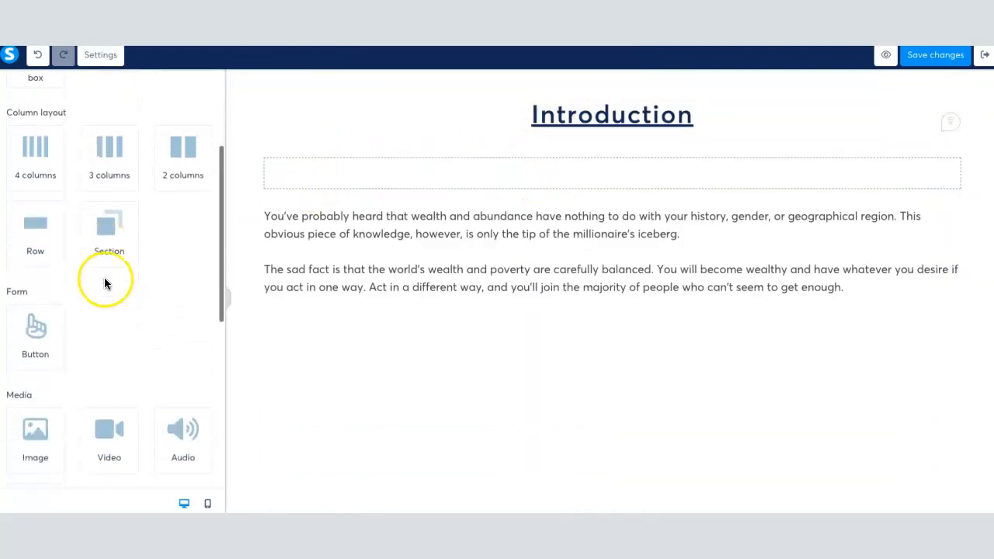
left_click_drag(102, 282, 481, 189)
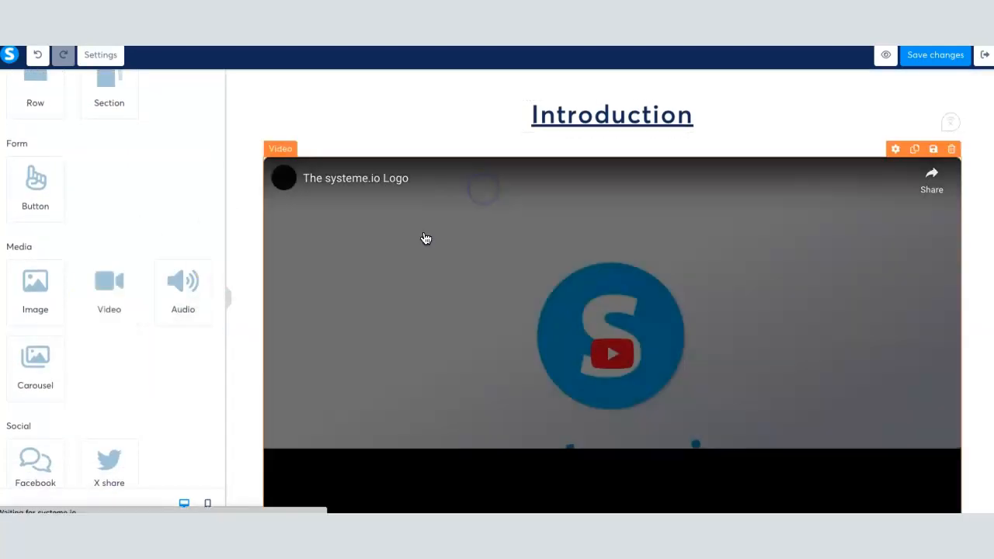
left_click(419, 293)
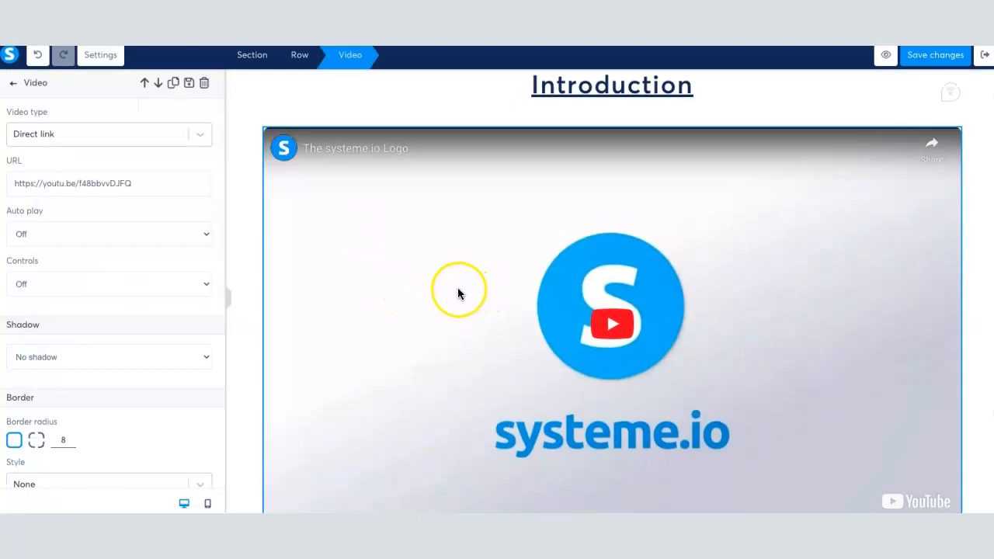
left_click(201, 136)
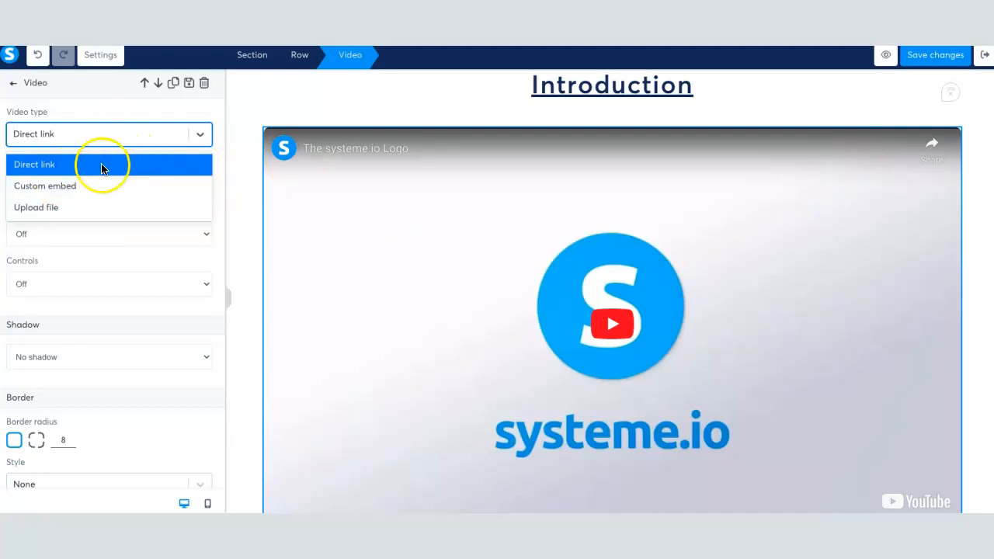
left_click(64, 187)
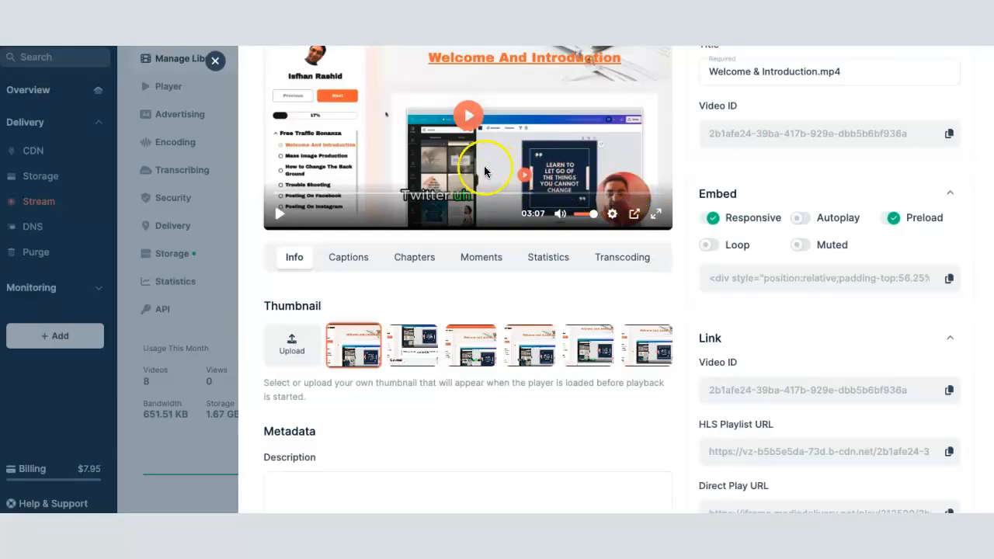
On the video hosting site's page for Welcome & Introduction.mp4, review the video details and copy its embed code
scroll(484, 167, "up", 2)
scroll(476, 167, "down", 2)
scroll(476, 167, "up", 2)
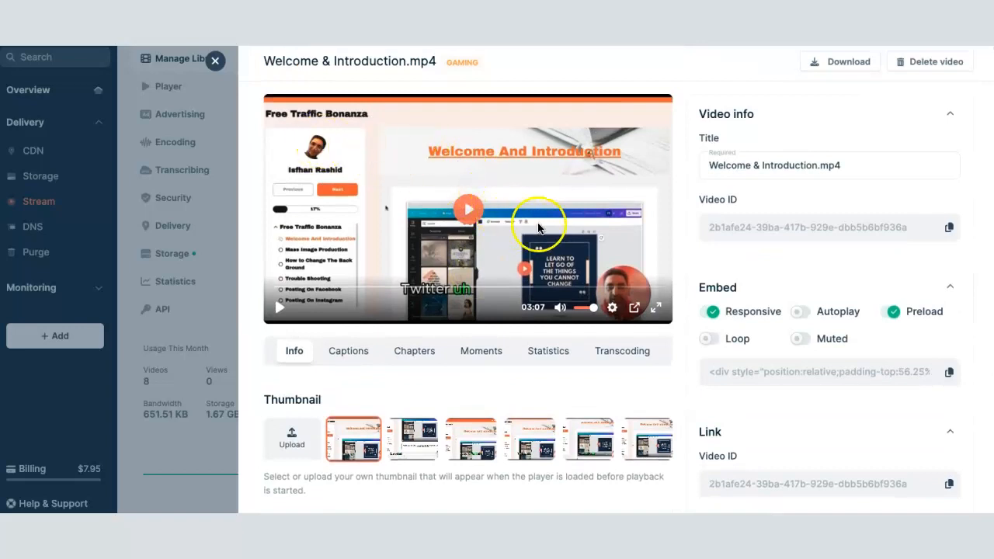
scroll(428, 184, "down", 2)
scroll(466, 184, "up", 2)
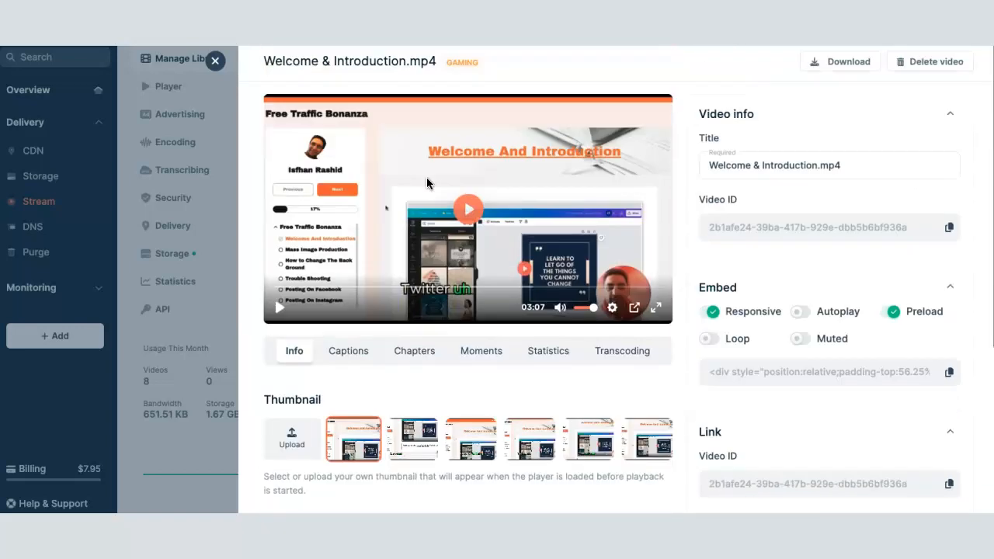
scroll(541, 149, "down", 2)
scroll(539, 152, "up", 2)
scroll(529, 154, "down", 2)
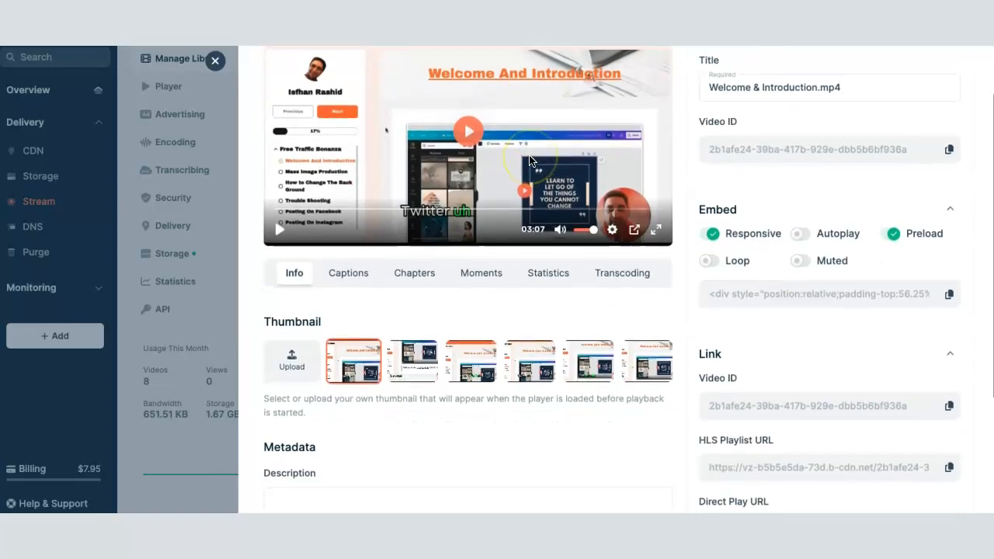
scroll(527, 155, "up", 2)
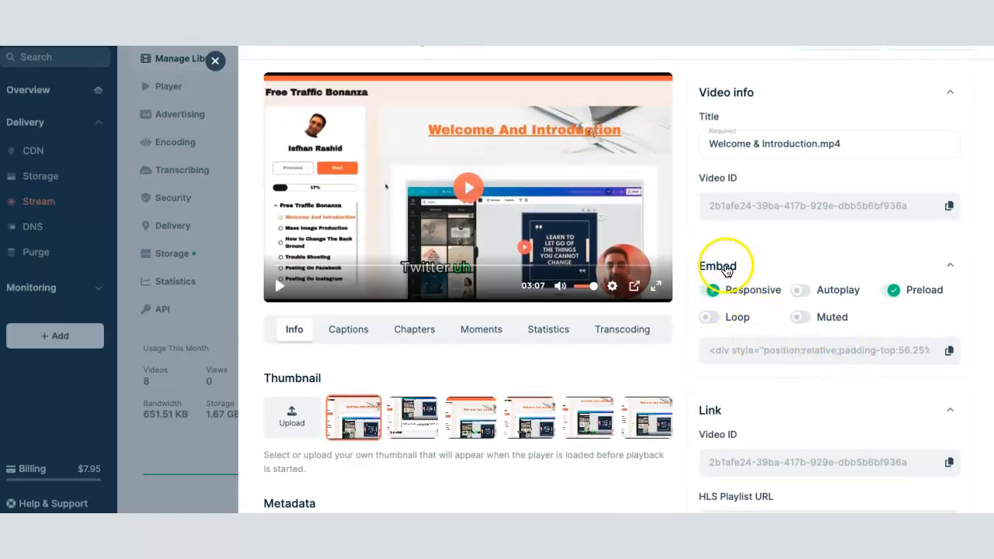
left_click(949, 350)
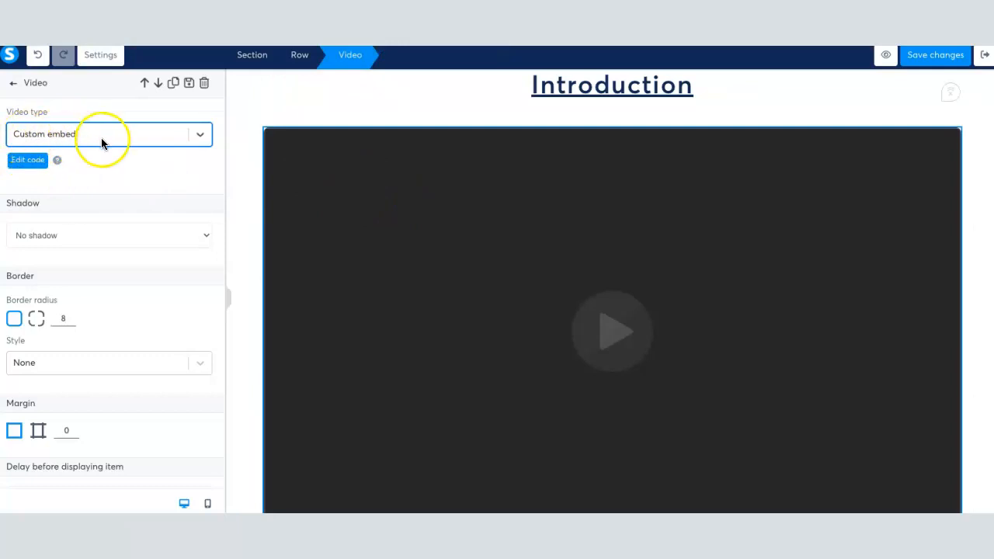
Paste the copied embed code into the video element's HTML code and save it
left_click(28, 160)
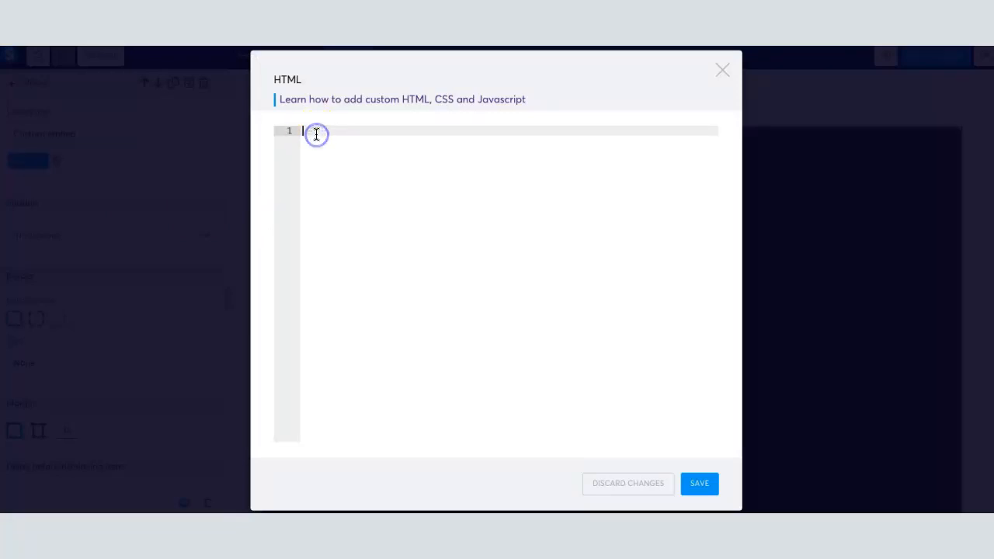
key("ctrl+v")
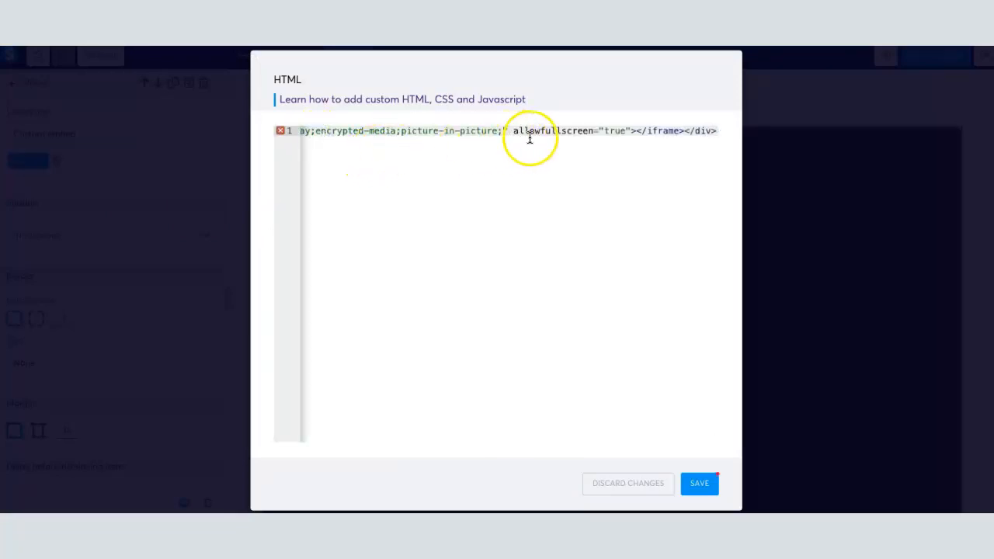
left_click(694, 483)
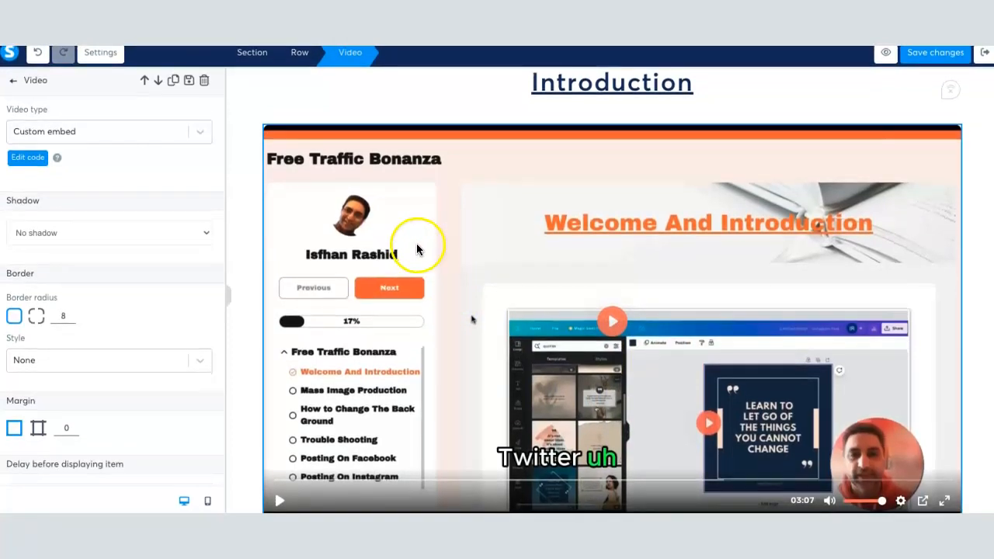
left_click(244, 250)
Review the example course's Welcome And Introduction lecture page and highlight the note about extra traffic tips below the video
scroll(389, 259, "down", 5)
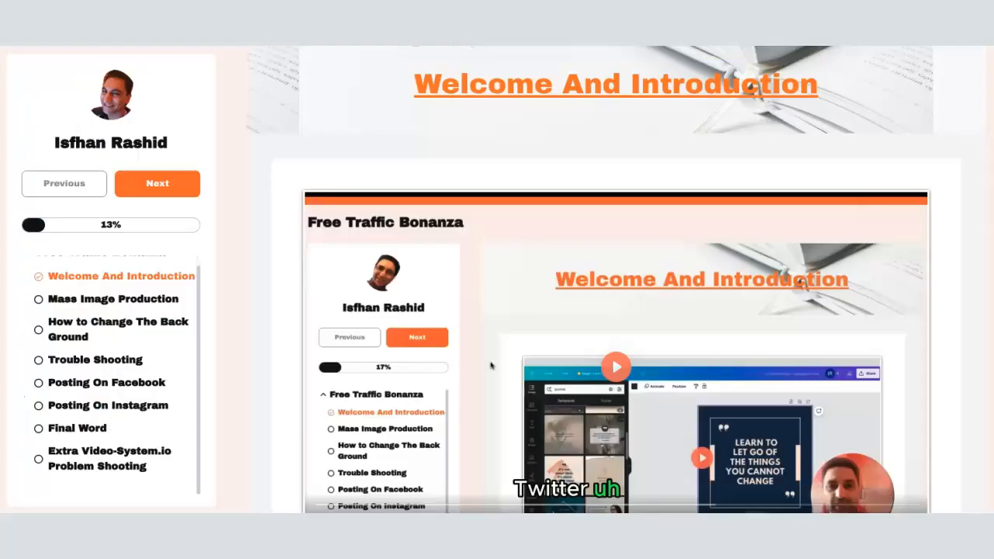
scroll(439, 393, "down", 8)
scroll(437, 380, "up", 2)
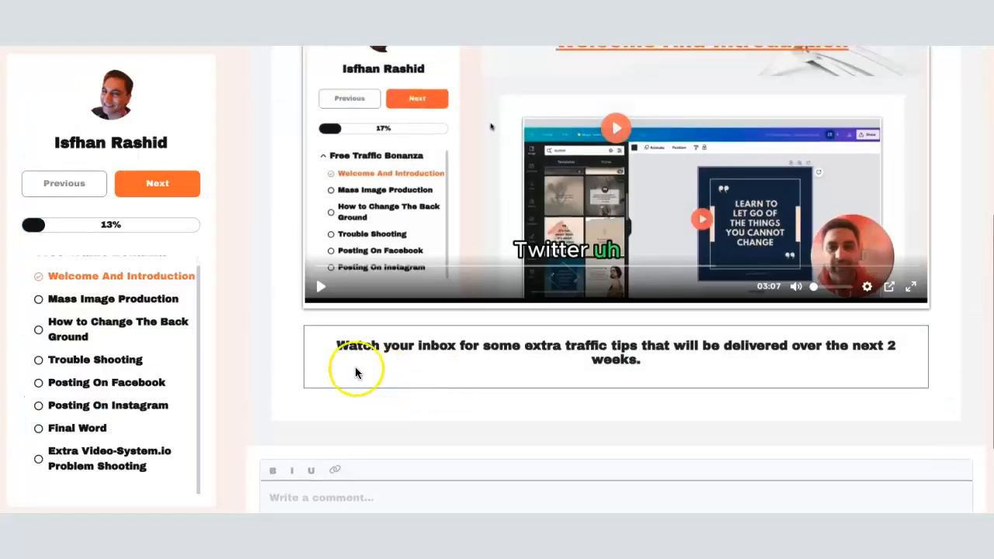
left_click_drag(336, 345, 702, 363)
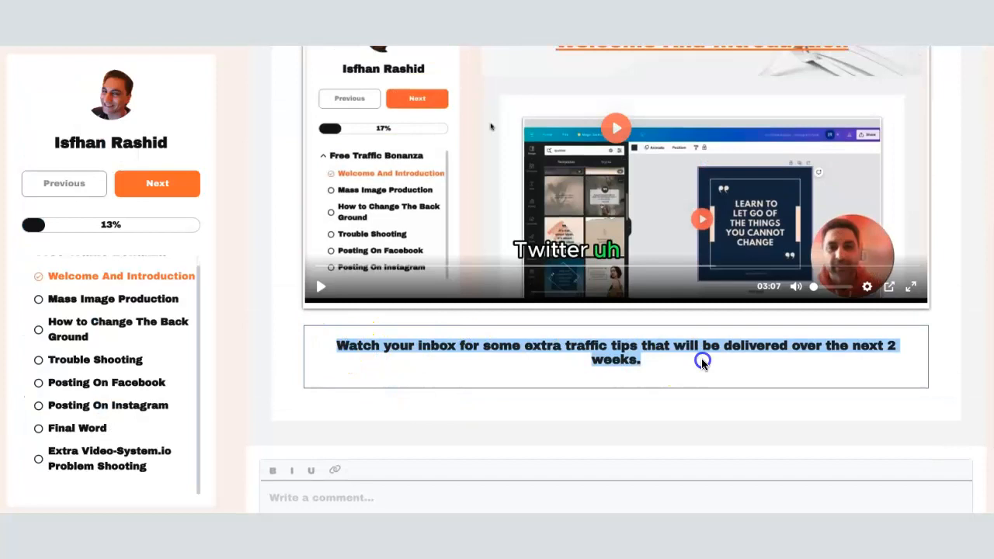
Copy the example course's note about extra traffic tips and paste it over the two placeholder paragraphs below the lecture video
right_click(676, 350)
left_click(695, 378)
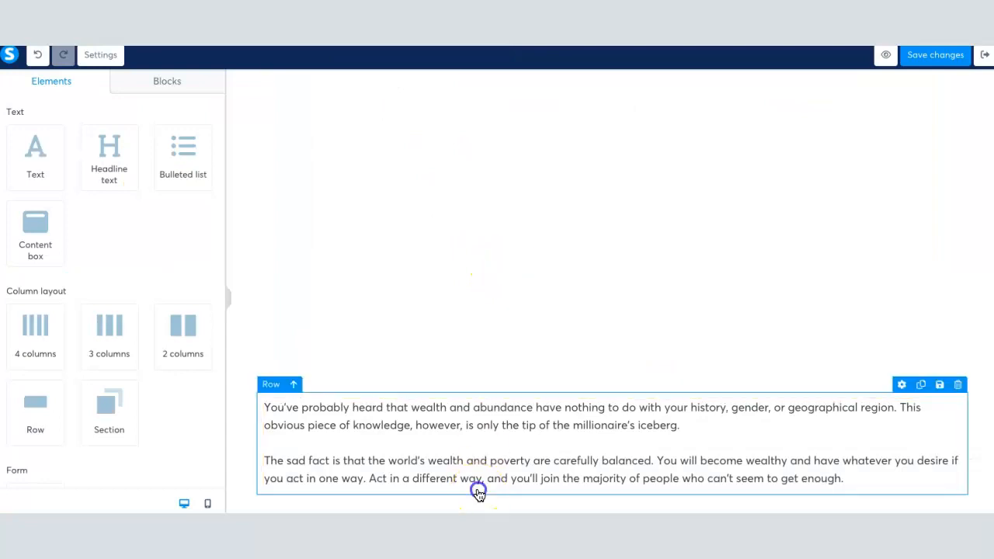
left_click(479, 493)
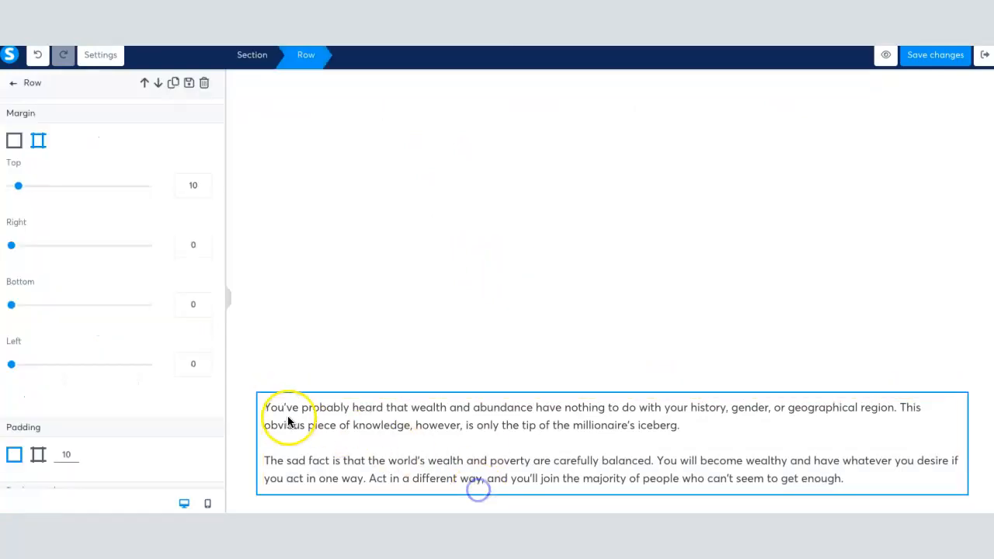
left_click(264, 405)
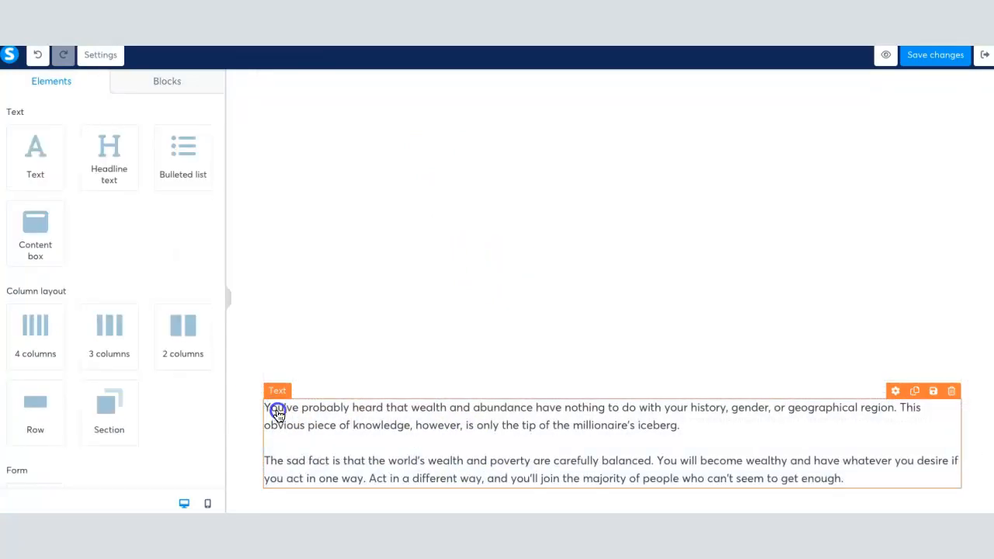
double_click(277, 411)
left_click_drag(317, 421, 855, 479)
key("ctrl+v")
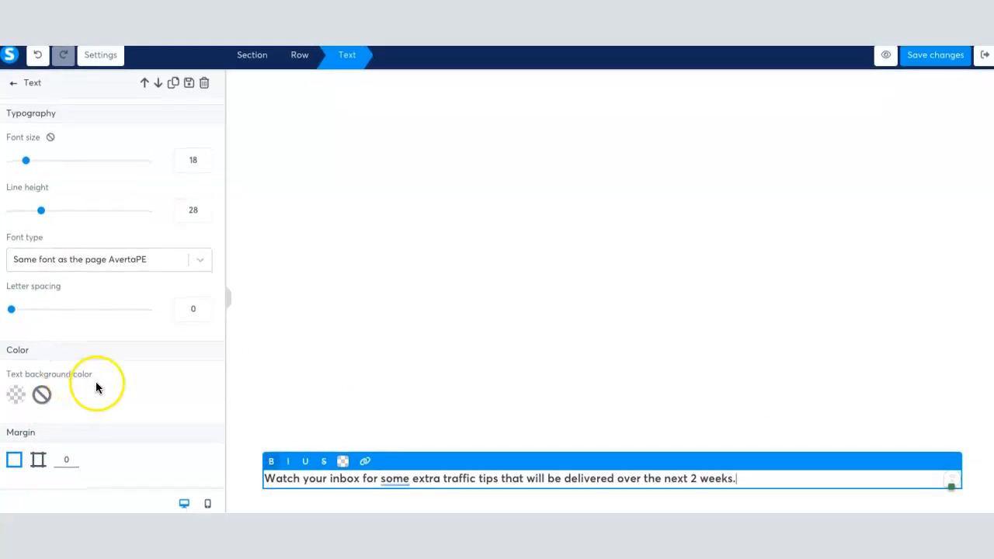
Center the pasted note about extra traffic tips and set its font size to 30
left_click(373, 482)
scroll(92, 352, "down", 5)
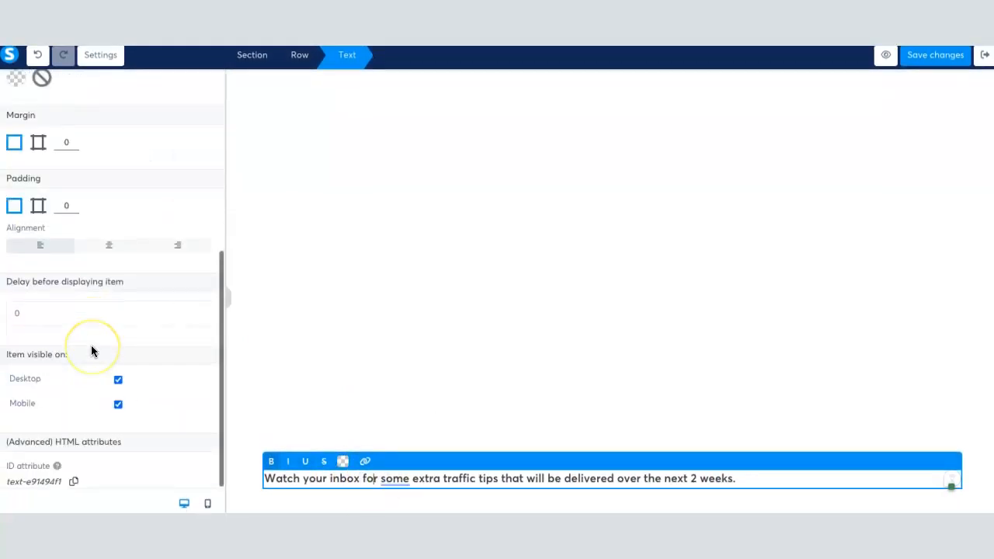
left_click(107, 245)
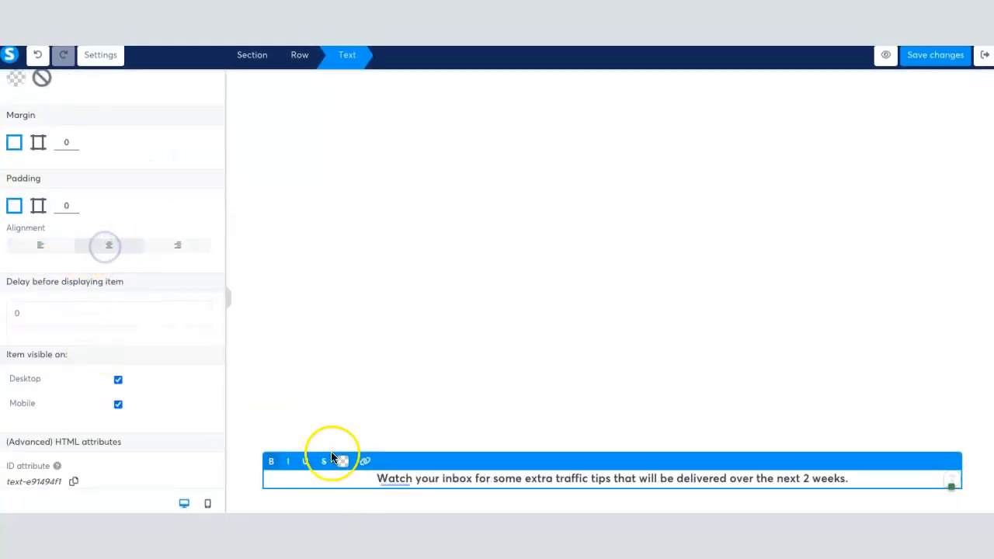
scroll(82, 310, "up", 5)
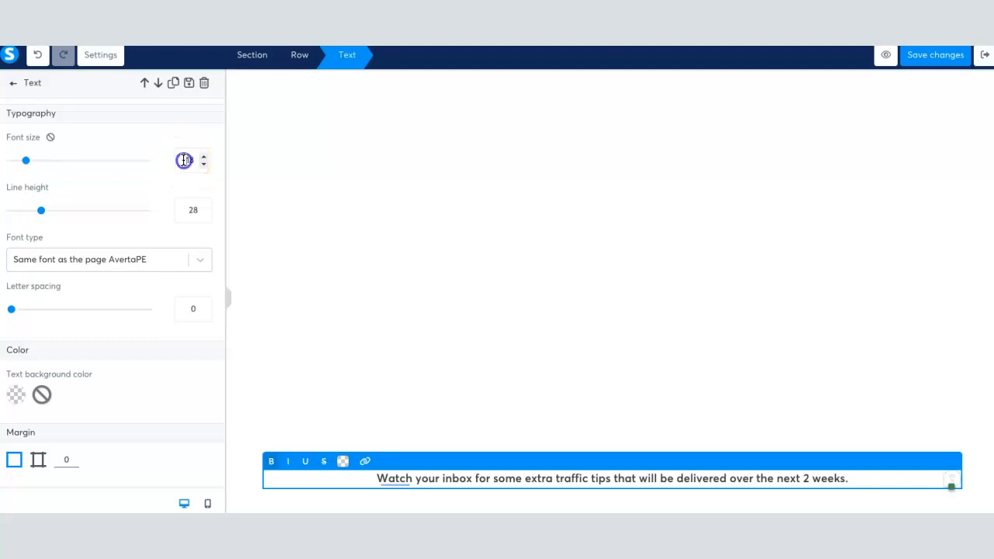
type("30")
left_click(612, 486)
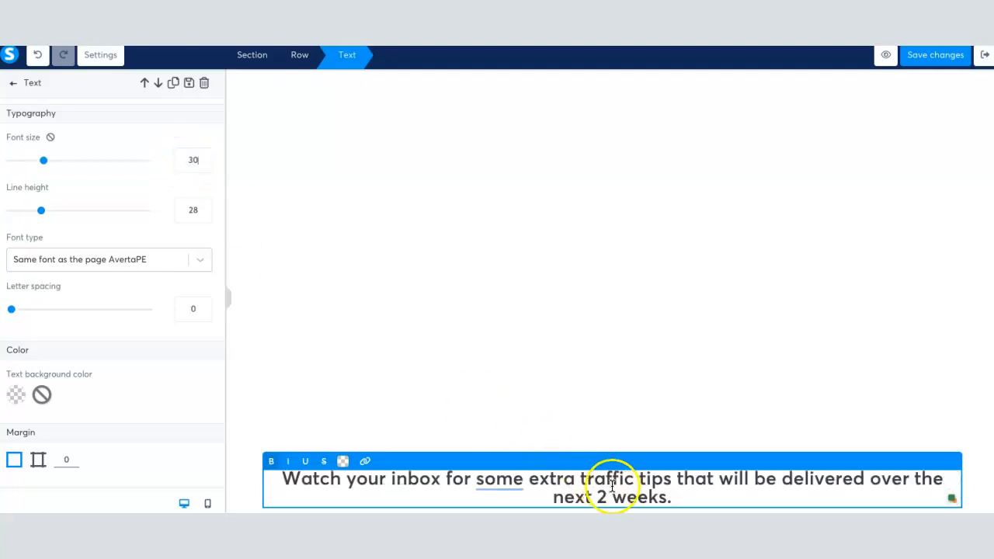
Preview the lecture page, dismiss the preview notice, and examine the heading, video, and note below it
scroll(564, 430, "up", 5)
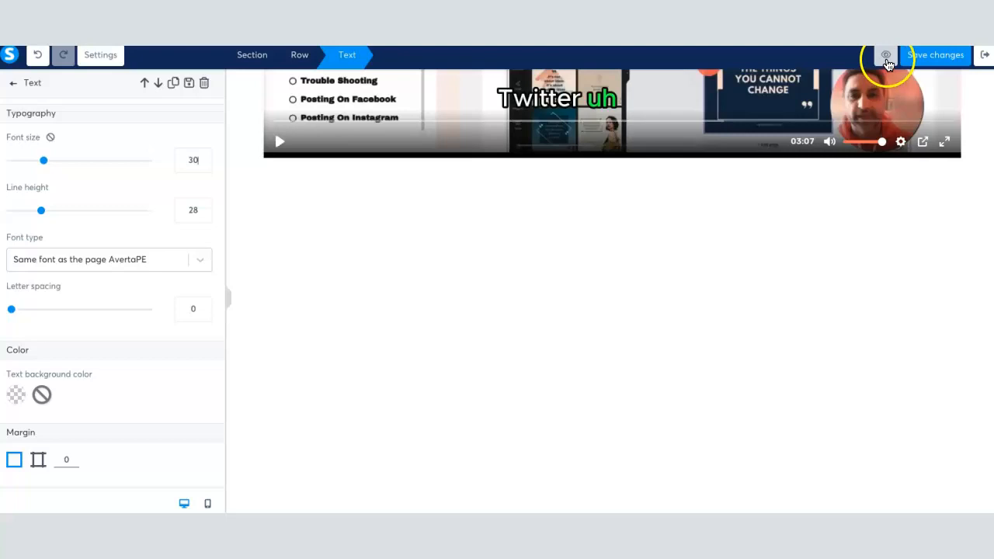
left_click(887, 61)
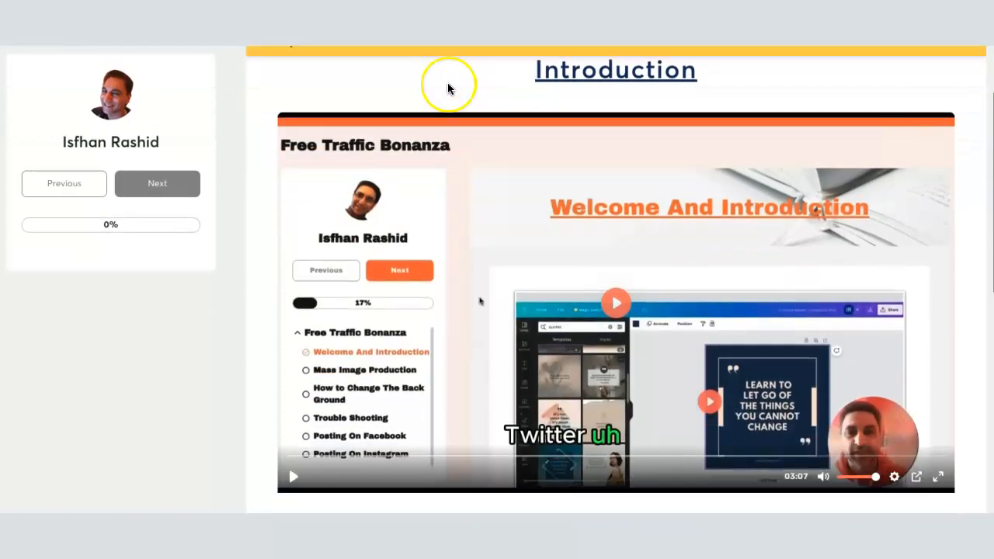
scroll(447, 86, "down", 2)
scroll(448, 89, "down", 6)
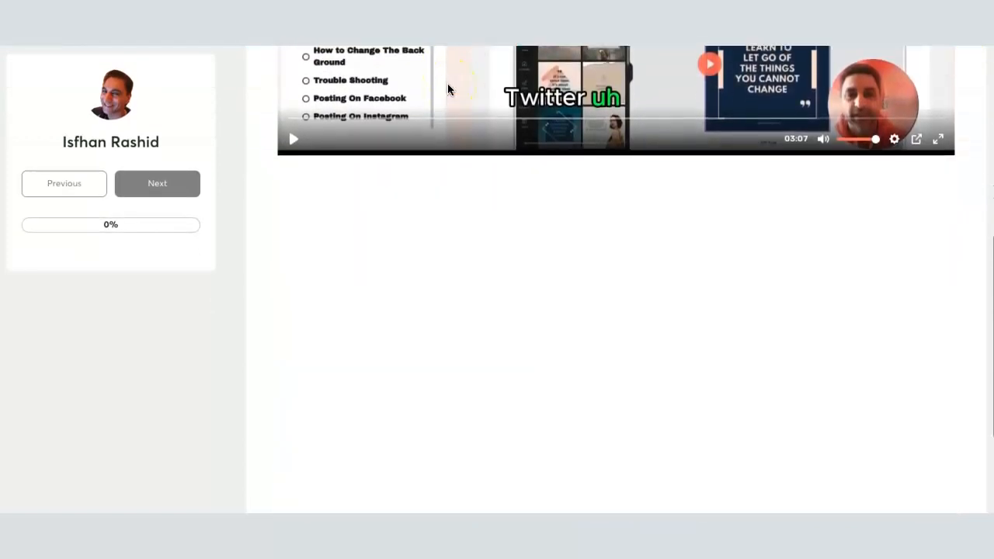
scroll(447, 89, "up", 9)
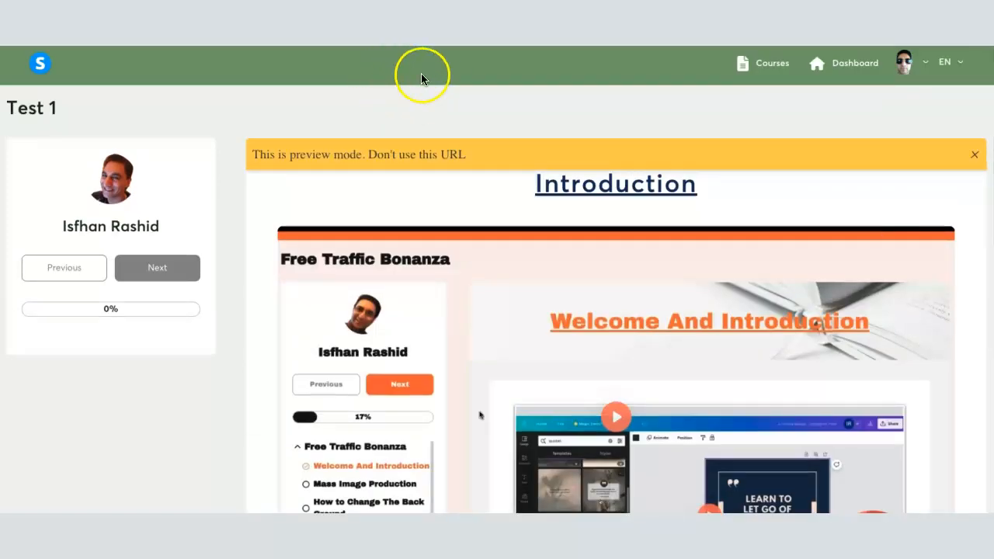
scroll(418, 175, "down", 1)
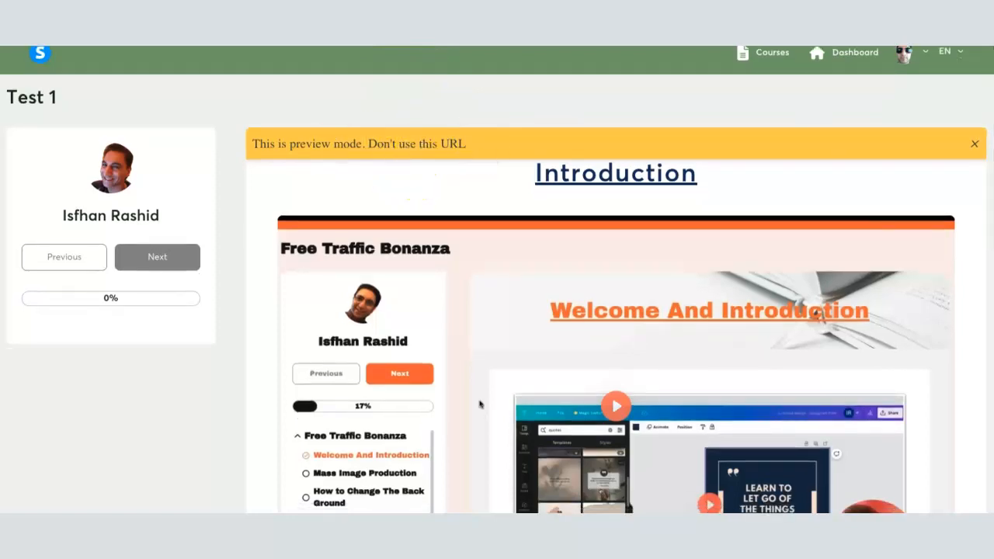
left_click(977, 147)
scroll(809, 179, "down", 4)
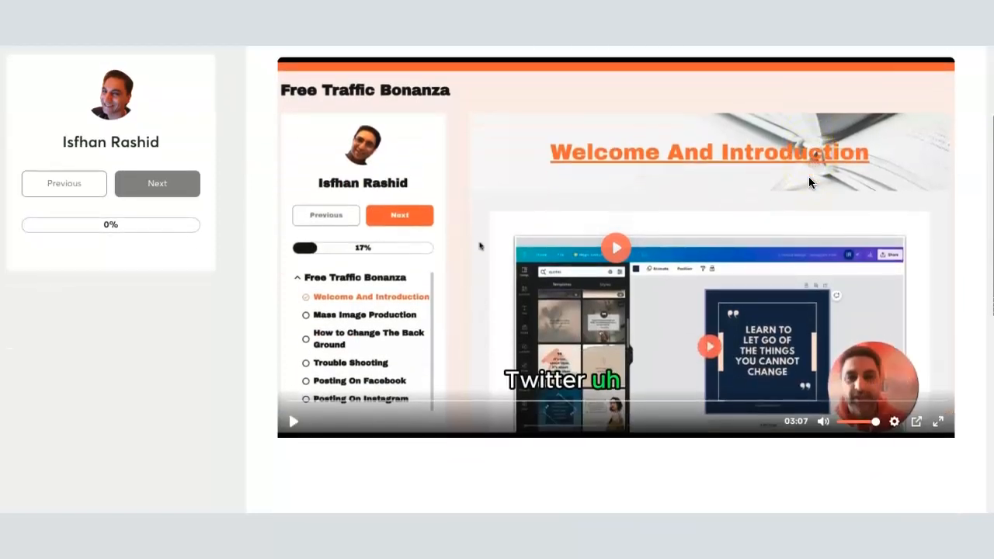
scroll(808, 183, "down", 3)
left_click(758, 250)
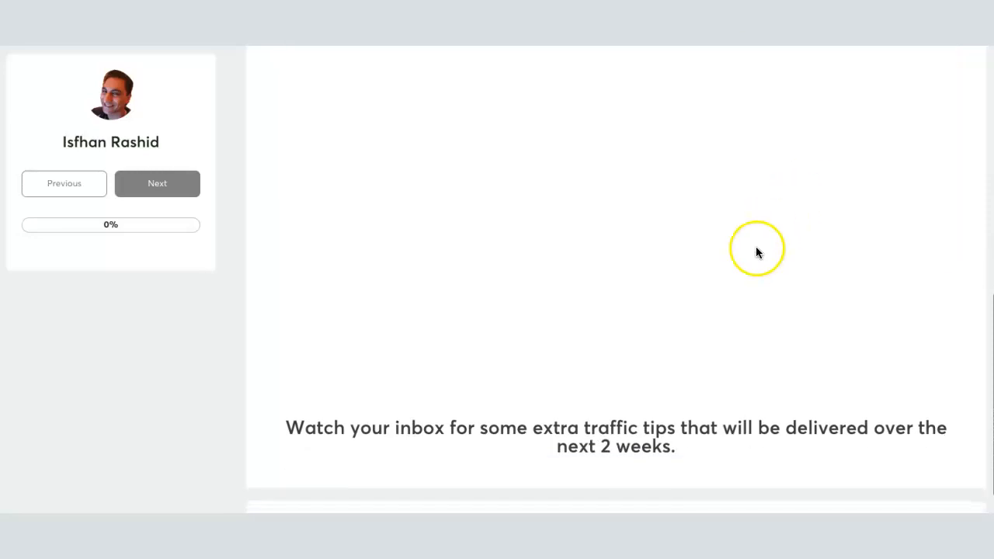
scroll(583, 143, "up", 3)
scroll(591, 233, "down", 1)
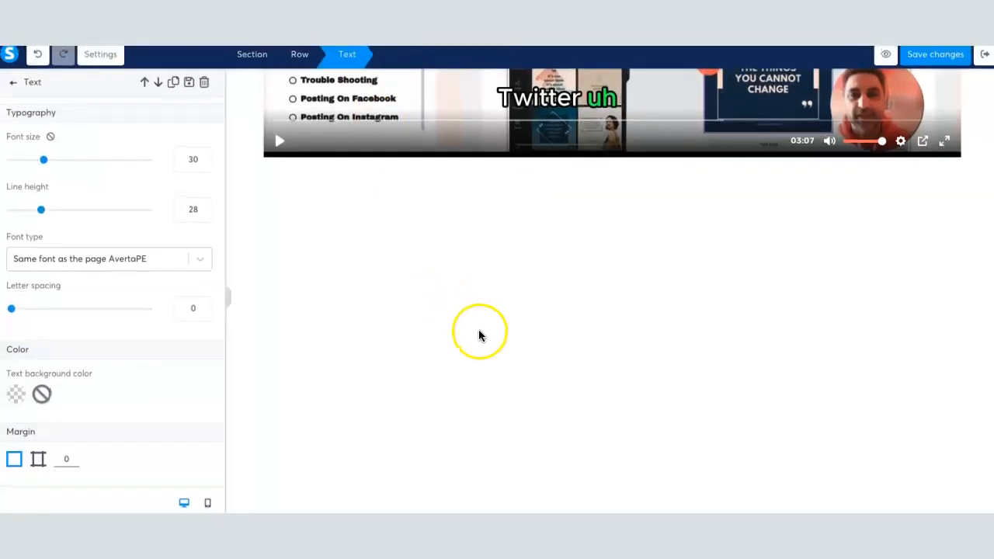
Set the border radius of the embedded video element to 7
left_click(480, 335)
scroll(536, 318, "down", 2)
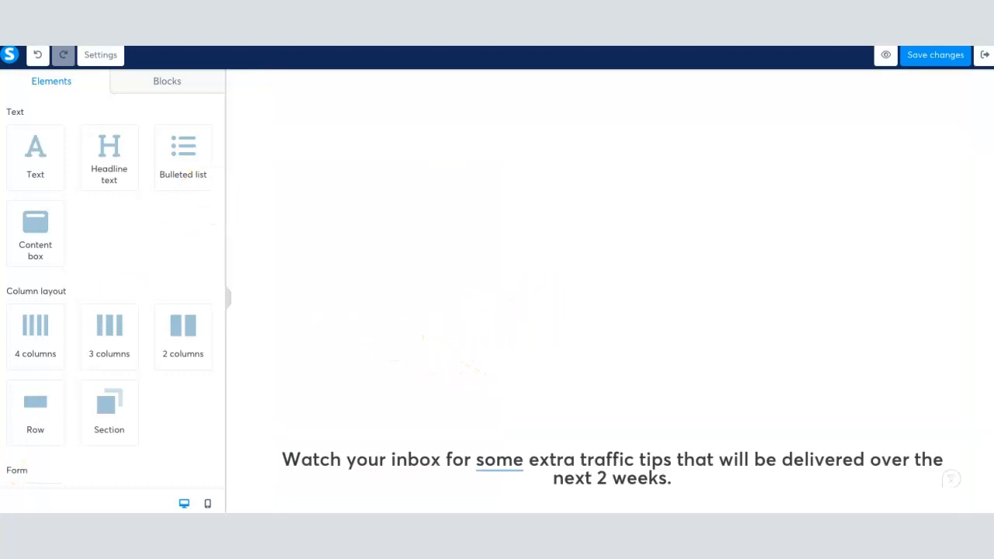
scroll(419, 390, "down", 3)
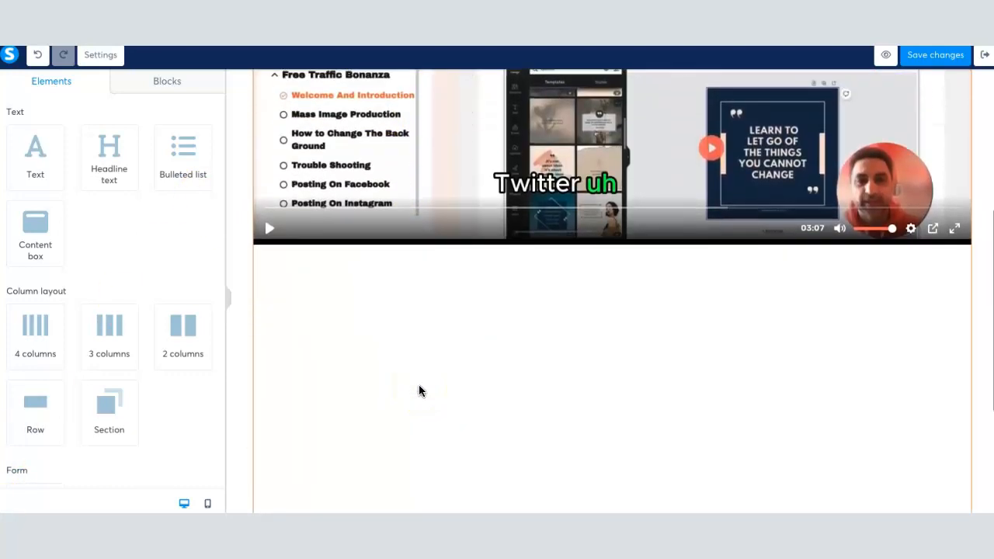
scroll(419, 391, "down", 3)
scroll(419, 391, "up", 2)
scroll(417, 388, "down", 1)
scroll(416, 387, "up", 1)
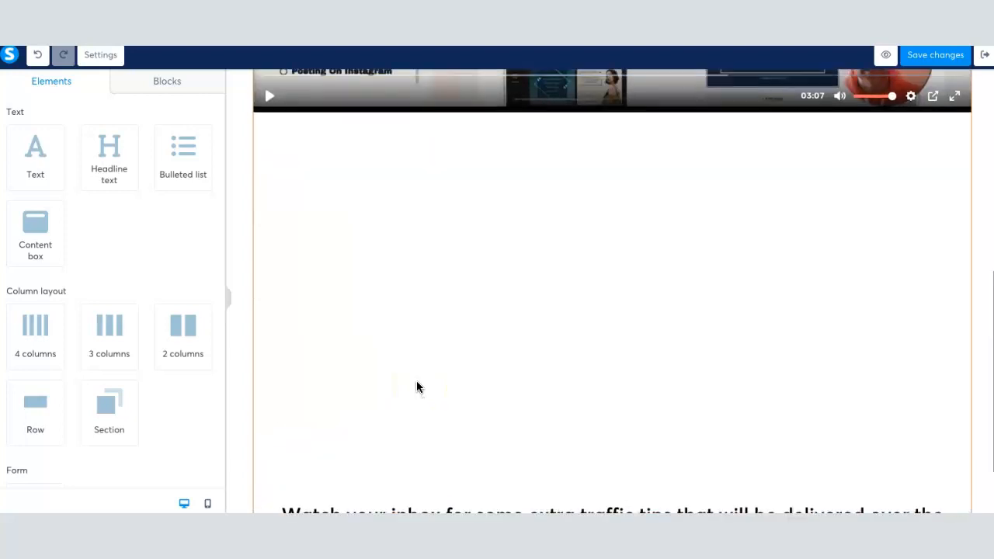
left_click(427, 341)
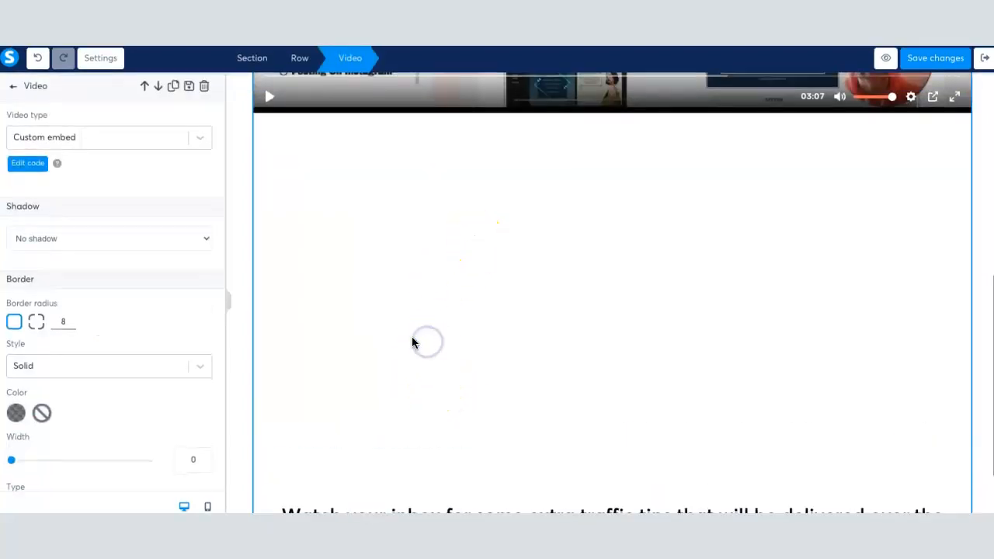
scroll(431, 354, "down", 1)
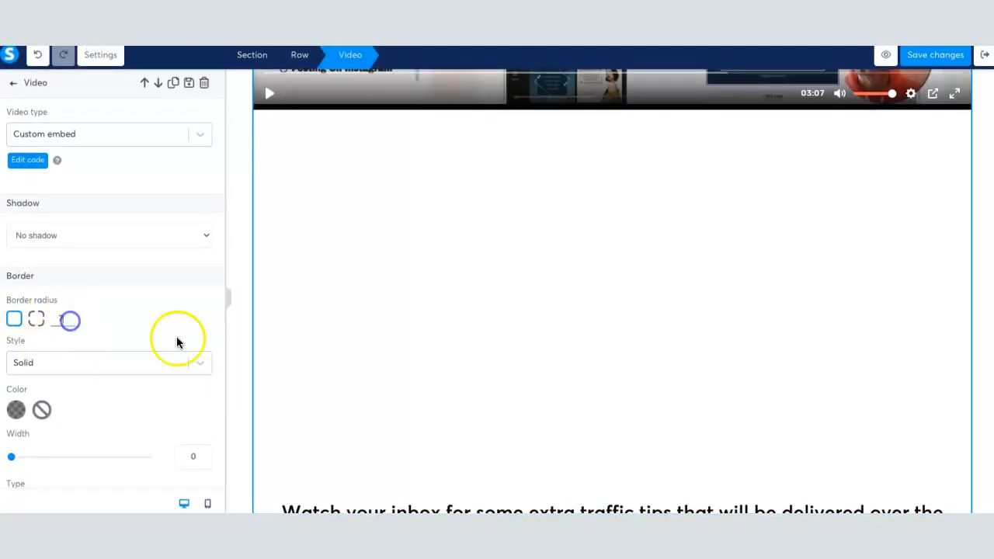
left_click(450, 395)
scroll(451, 397, "down", 2)
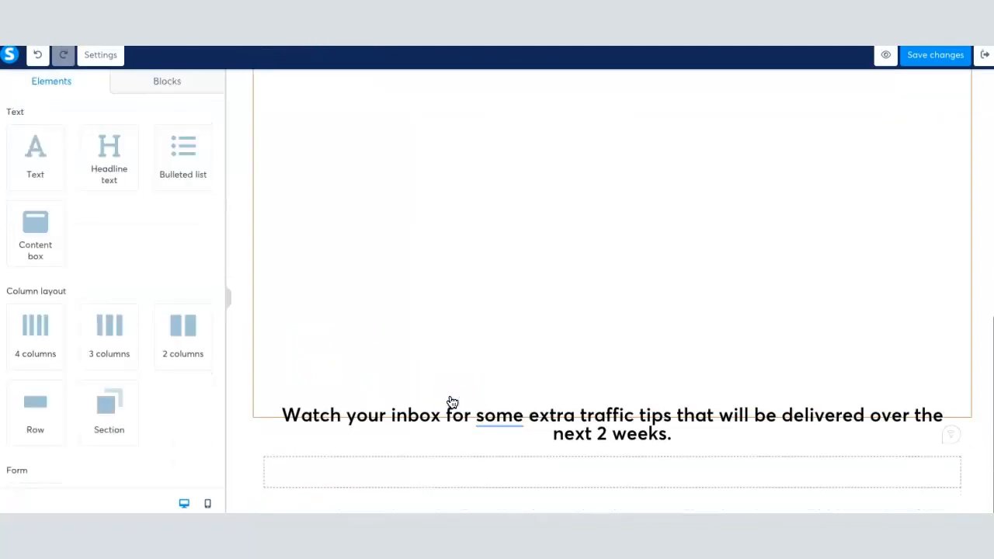
Preview the updated lecture page again and check the video's size and the empty space between it and the note
left_click(885, 56)
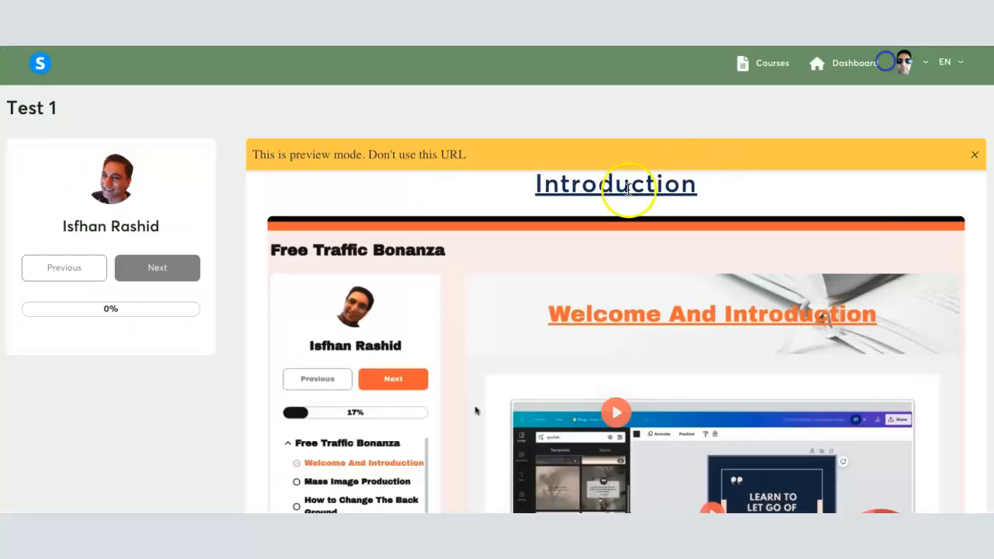
scroll(583, 208, "down", 5)
scroll(583, 207, "up", 5)
scroll(582, 208, "down", 3)
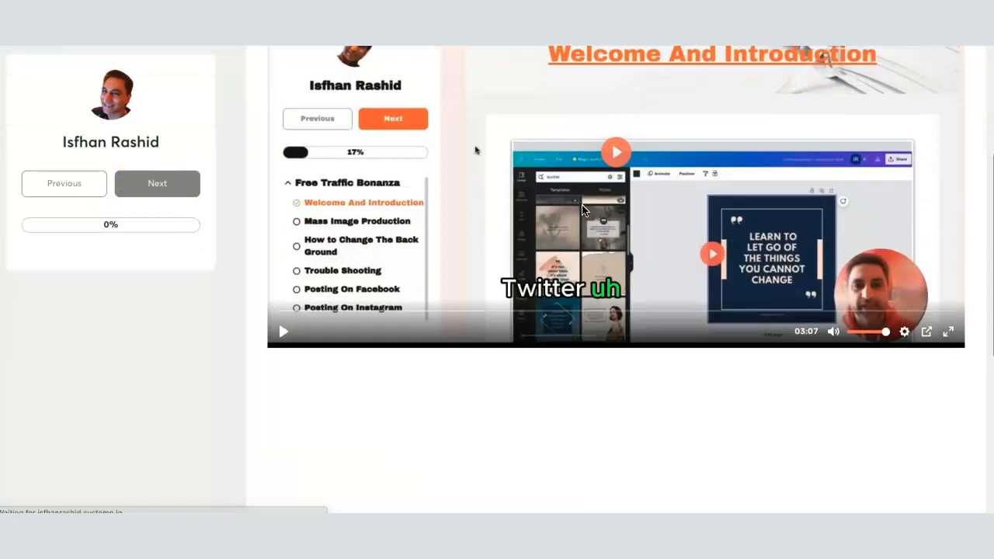
scroll(583, 210, "down", 3)
scroll(582, 210, "up", 2)
scroll(583, 225, "down", 2)
scroll(583, 233, "down", 2)
scroll(583, 233, "up", 2)
scroll(583, 233, "down", 1)
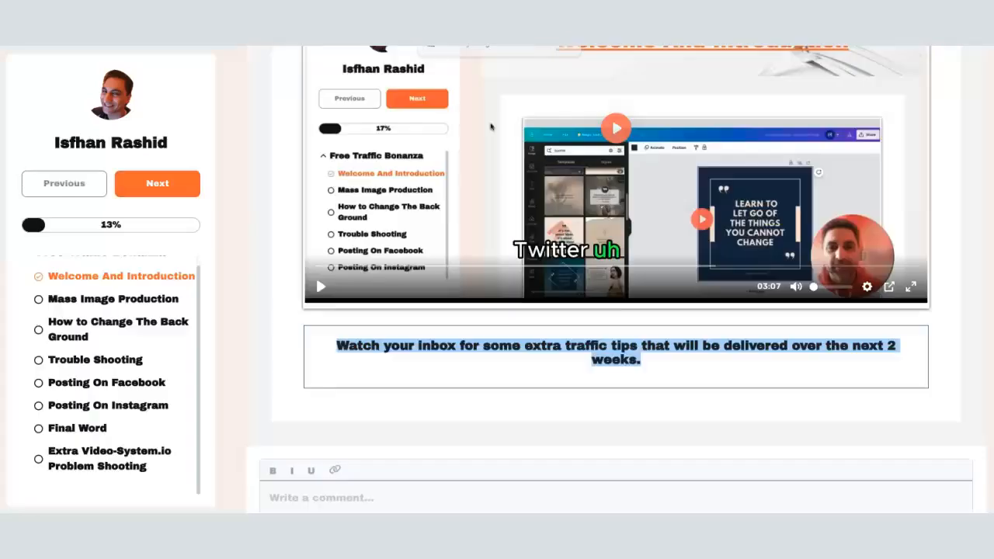
Compare the example course's lecture layout around the video and note with the preview of the new lecture
left_click(283, 331)
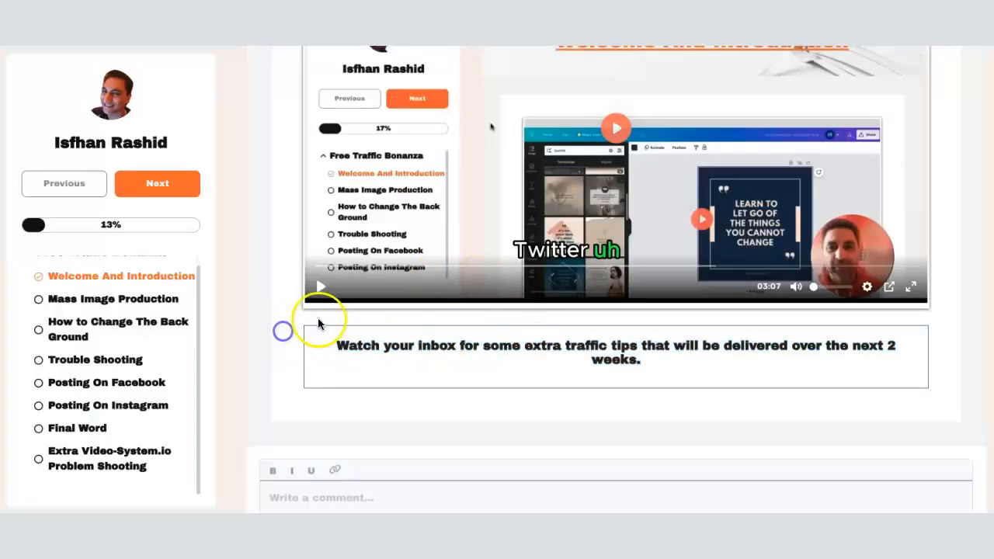
scroll(326, 319, "up", 3)
scroll(361, 316, "down", 5)
scroll(361, 316, "up", 5)
scroll(454, 142, "up", 2)
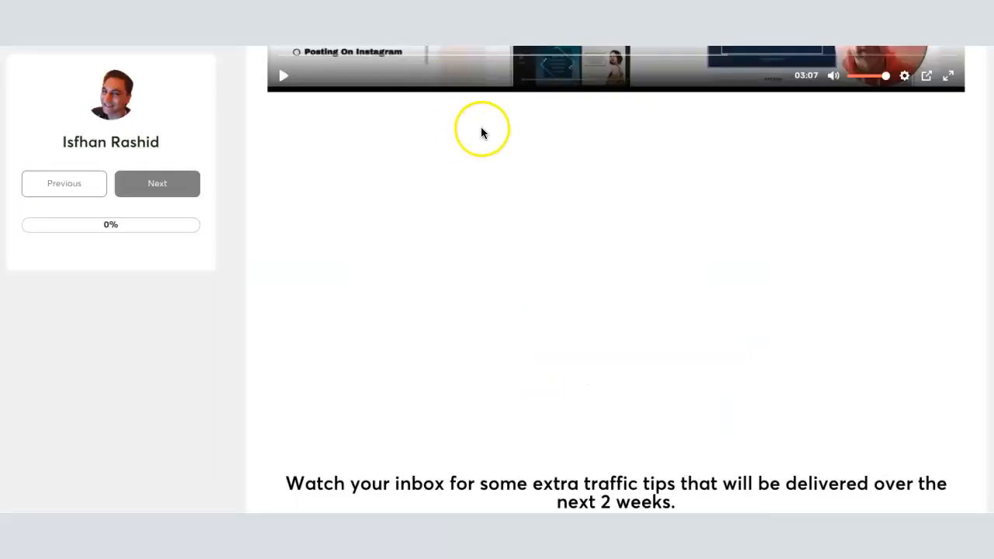
scroll(481, 132, "down", 3)
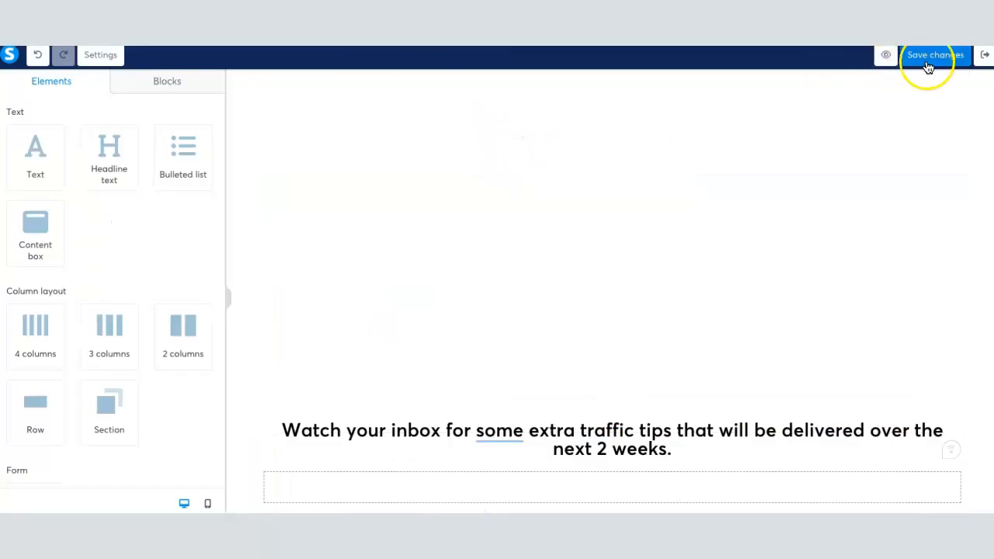
Save the changes to the Introduction lecture page and exit the editor to the Test 1 course overview
left_click(928, 60)
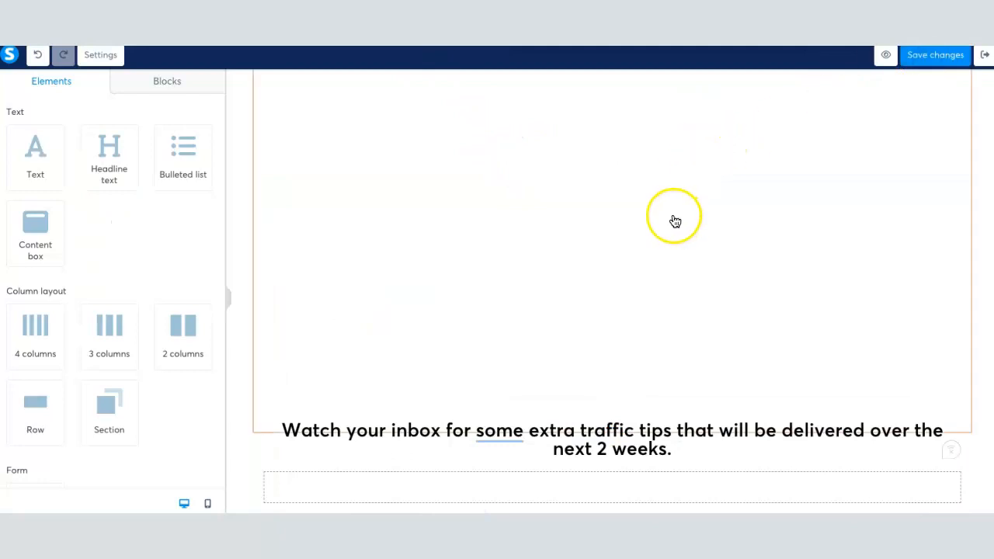
scroll(635, 187, "up", 8)
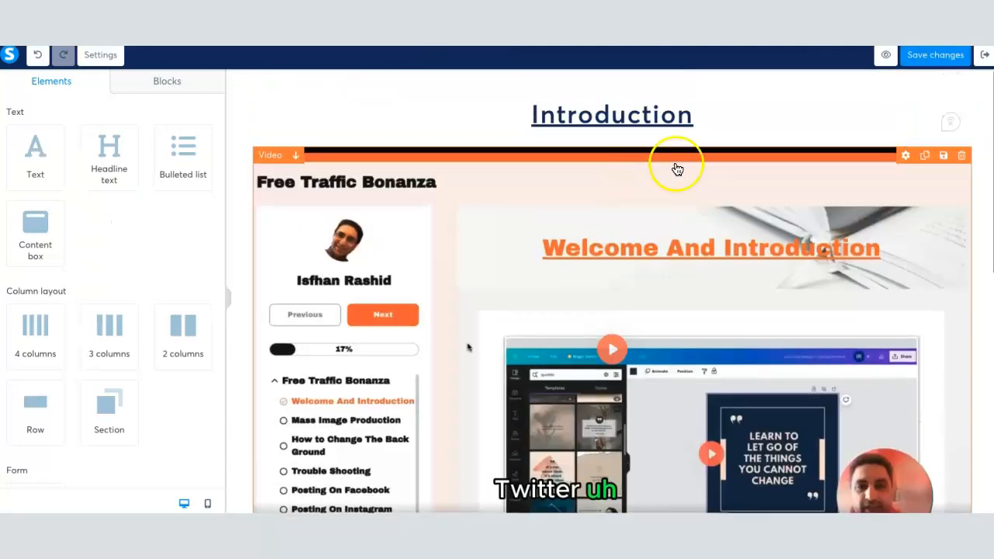
left_click(982, 57)
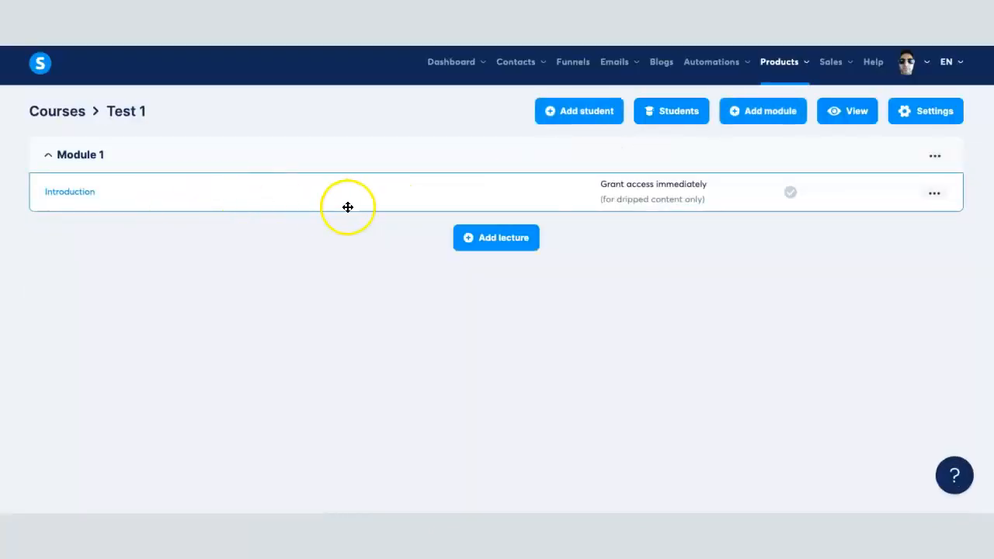
Start a new lecture in Module 1 and select the template with the large VIDEO block at its top
left_click(500, 243)
scroll(451, 361, "down", 3)
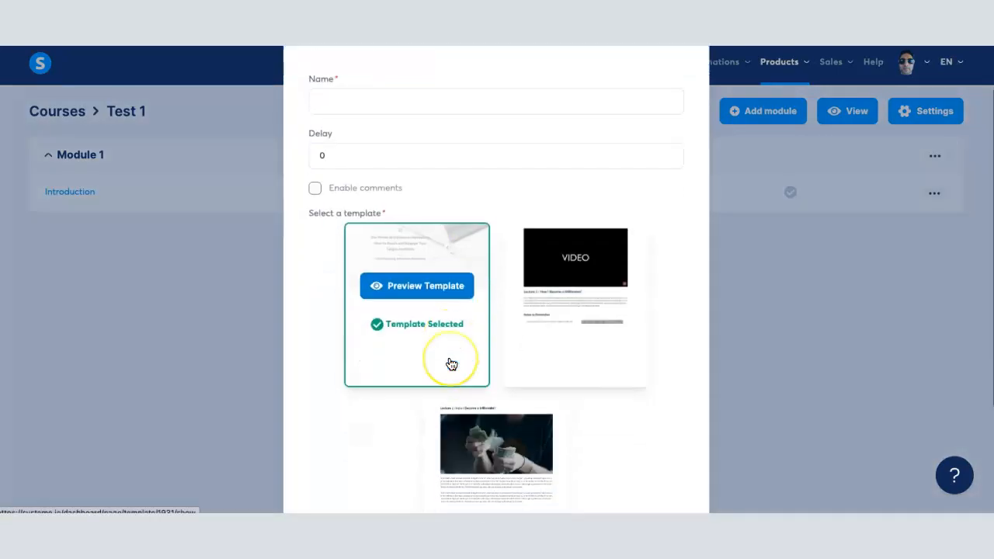
scroll(458, 365, "down", 2)
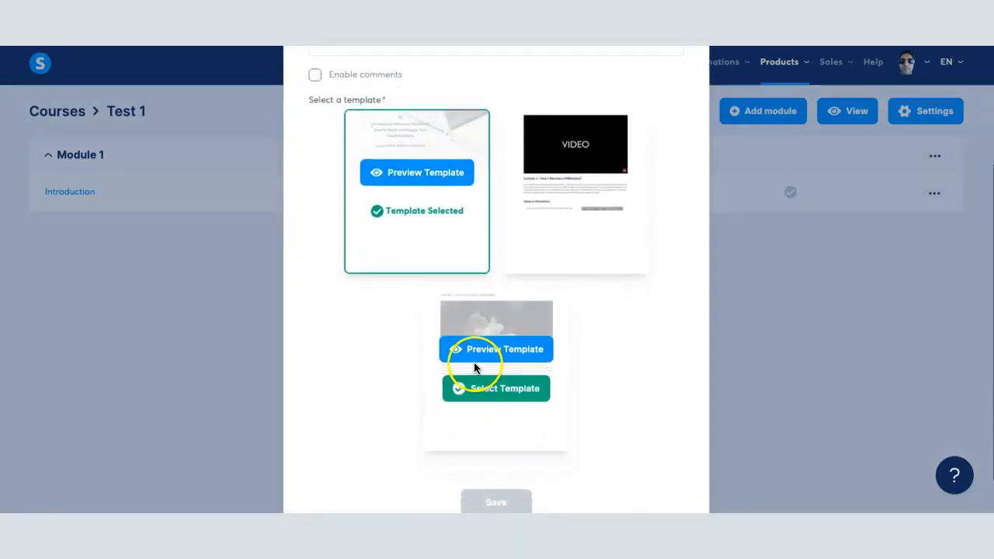
scroll(406, 231, "up", 1)
scroll(435, 245, "down", 2)
scroll(447, 253, "up", 2)
mouse_move(562, 251)
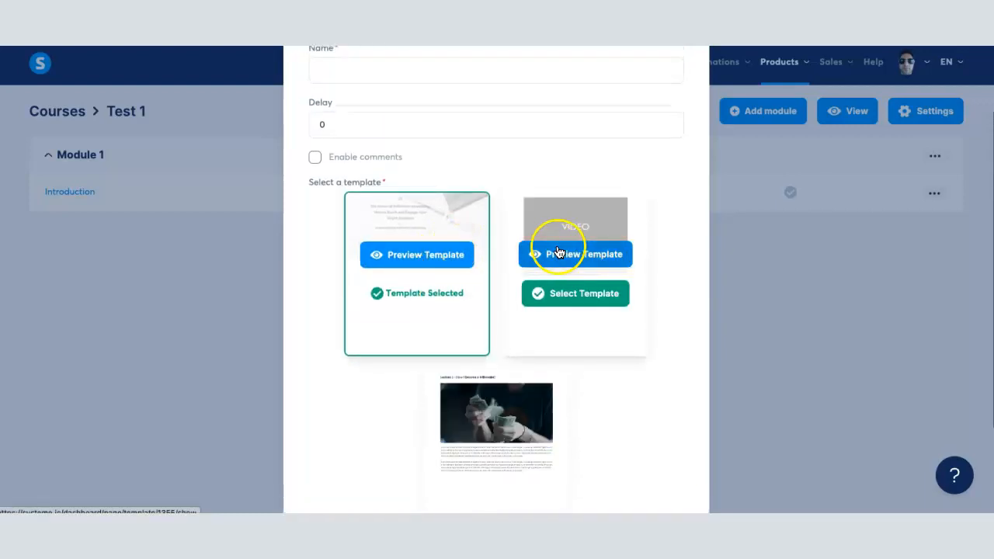
left_click(571, 301)
scroll(577, 342, "down", 2)
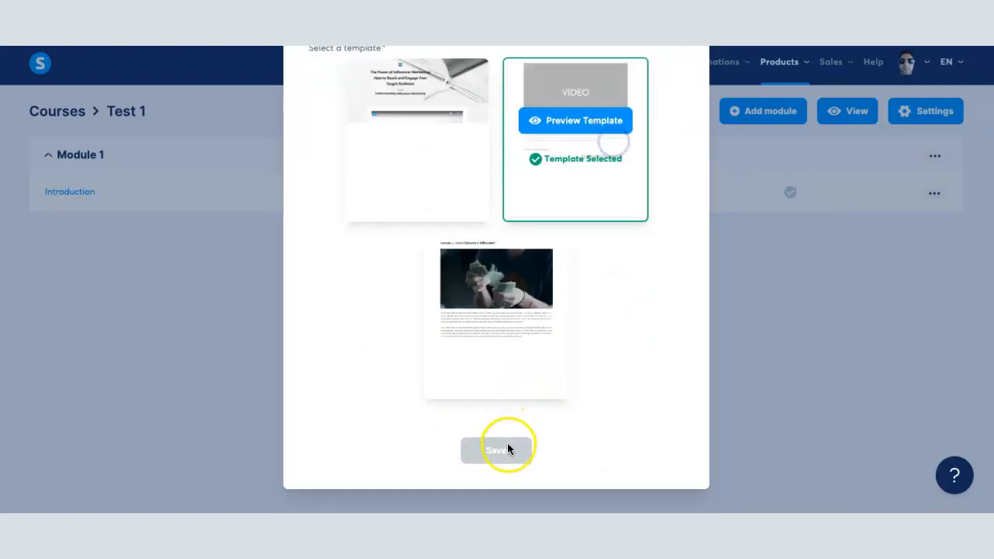
mouse_move(451, 196)
mouse_move(501, 317)
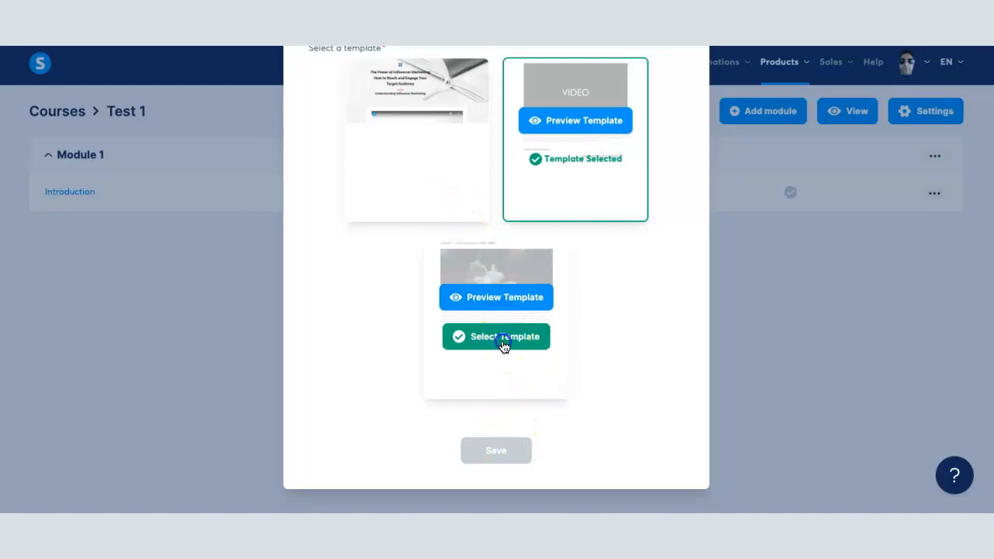
left_click(505, 340)
left_click(581, 160)
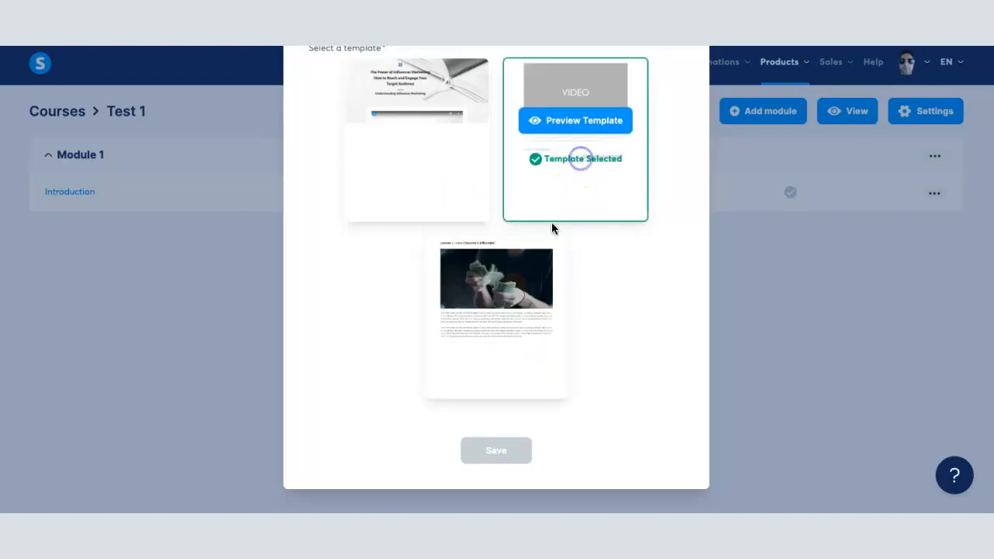
Look over the new lecture's form fields and the preview of the Introduction lecture page
scroll(386, 339, "up", 3)
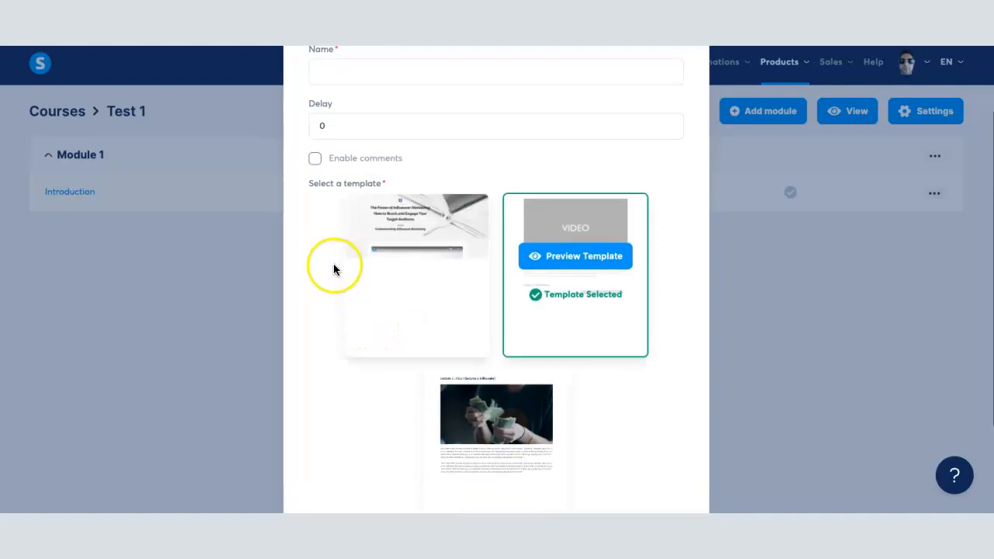
scroll(333, 263, "up", 2)
left_click(352, 165)
scroll(451, 237, "down", 1)
scroll(444, 233, "up", 1)
scroll(356, 186, "down", 2)
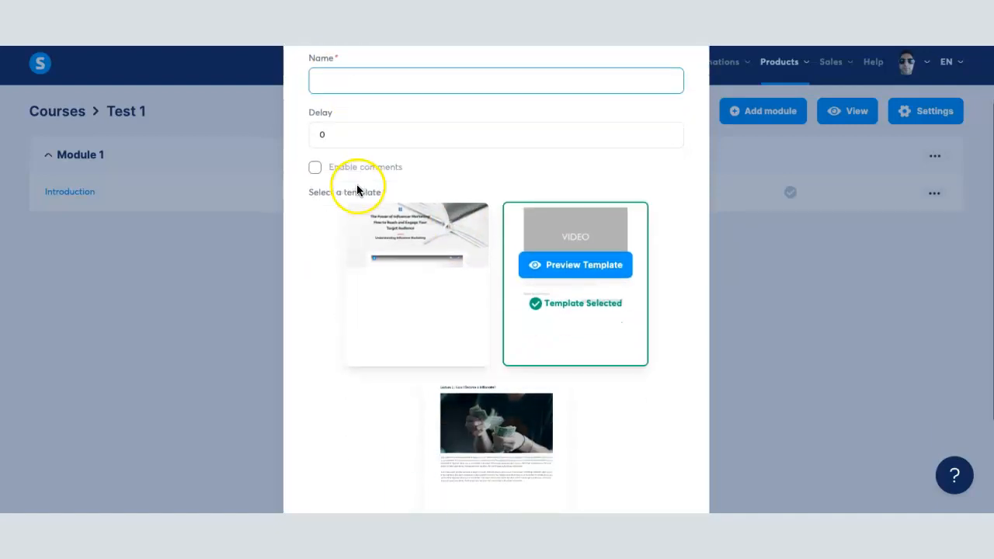
scroll(393, 282, "up", 2)
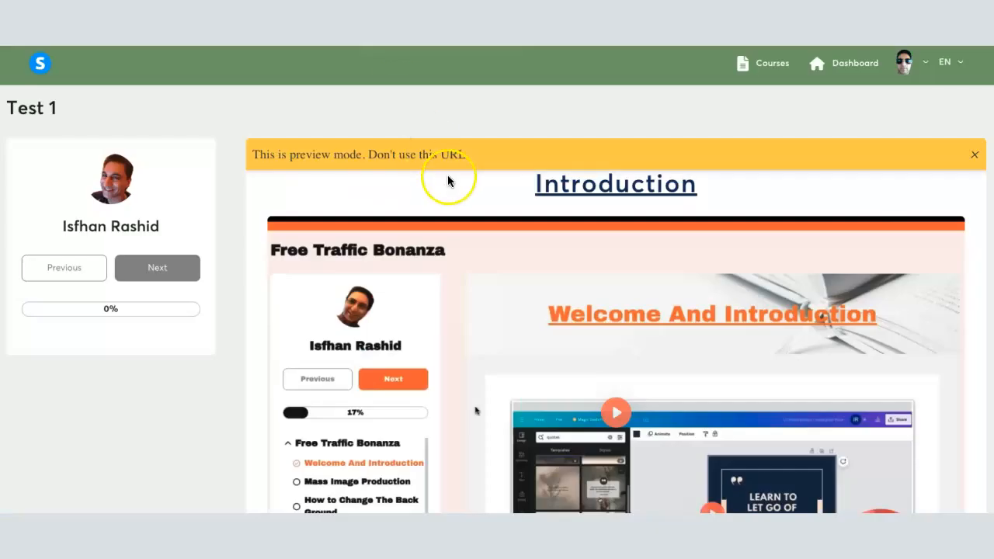
scroll(448, 182, "down", 1)
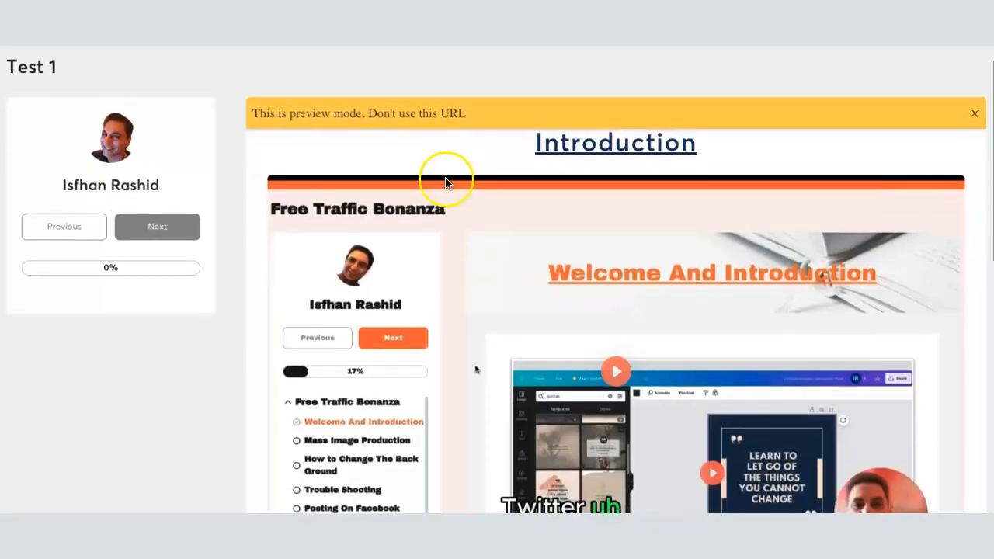
scroll(427, 183, "up", 1)
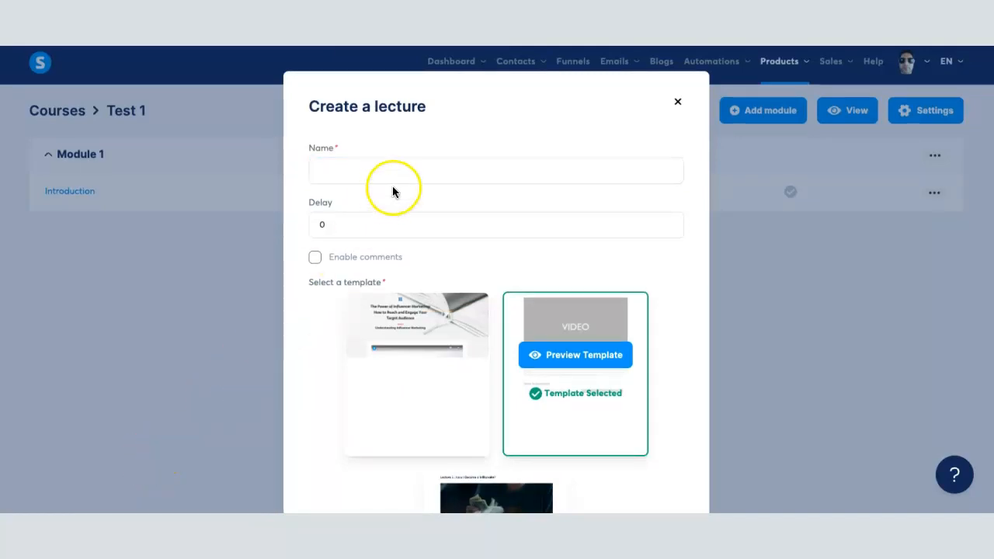
Name the new lecture "Lecture 2", enable comments for it and save it
left_click(423, 171)
type("Lectu")
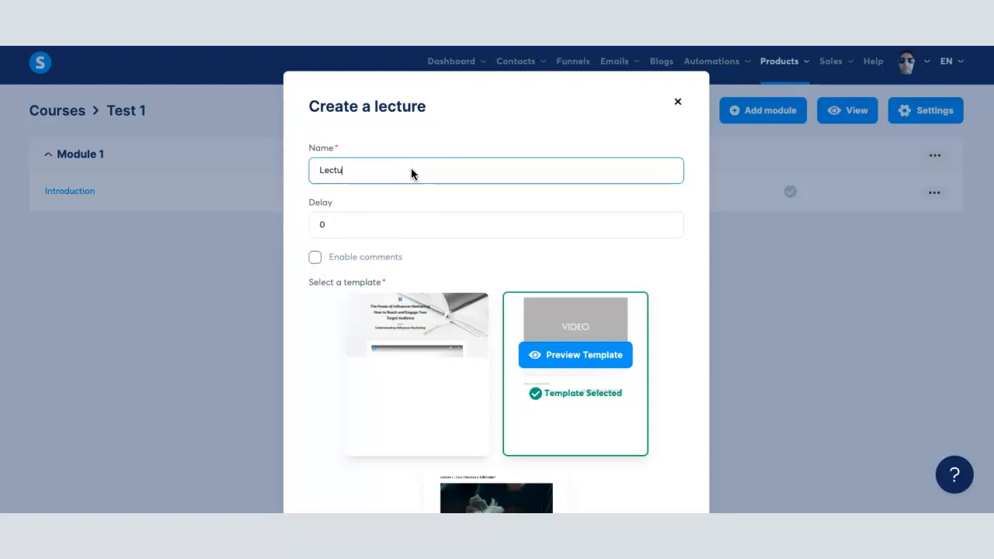
type("re 2")
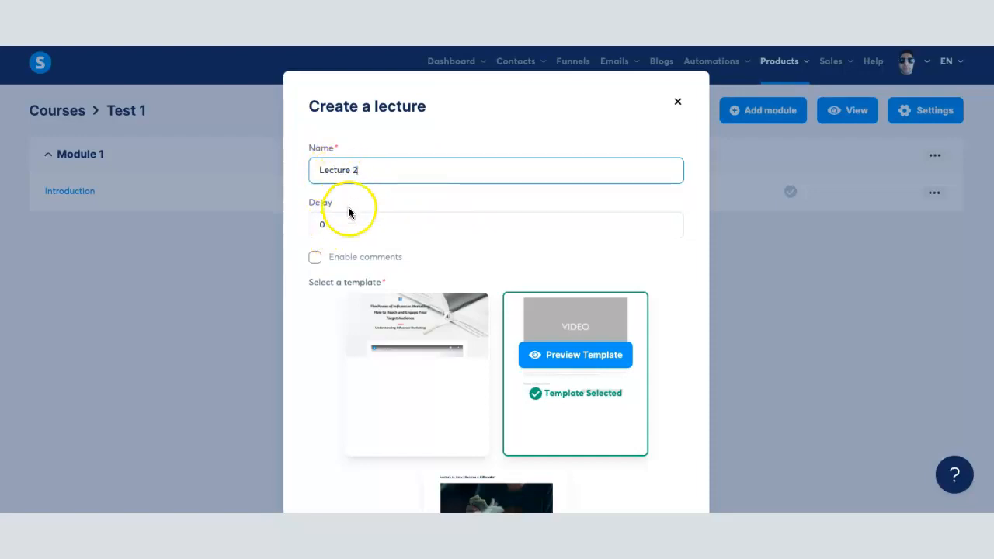
left_click_drag(320, 224, 336, 224)
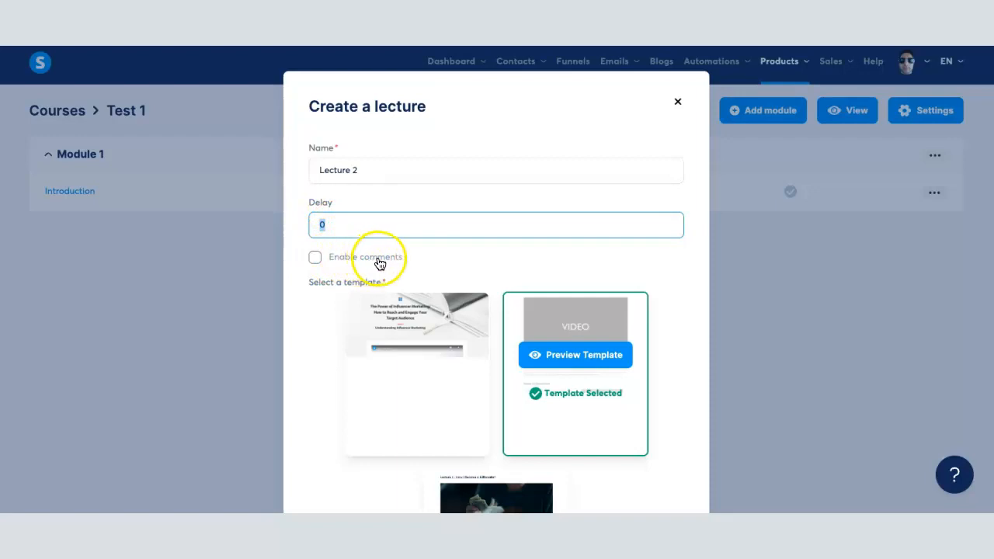
left_click(315, 259)
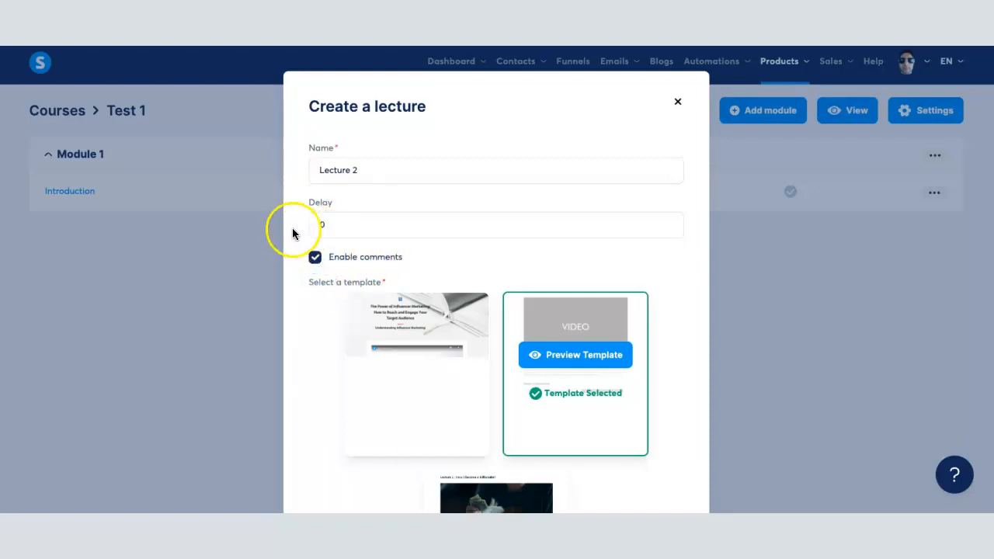
scroll(338, 269, "down", 2)
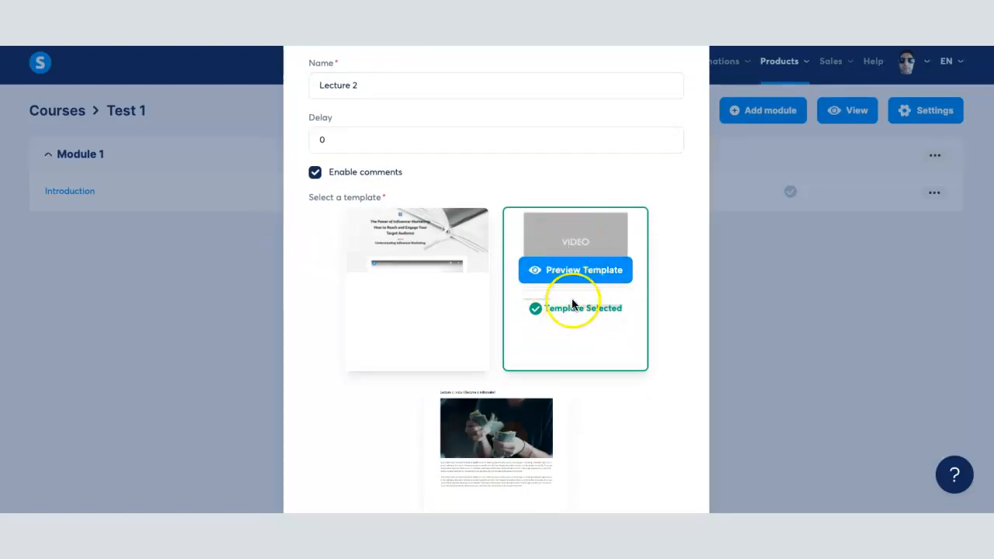
scroll(515, 412, "down", 2)
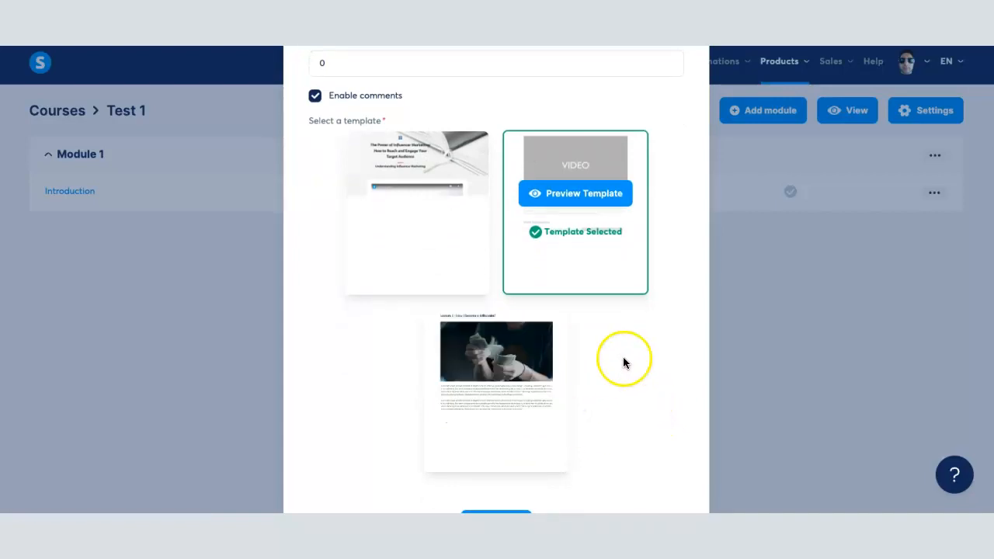
scroll(559, 365, "down", 2)
left_click(492, 452)
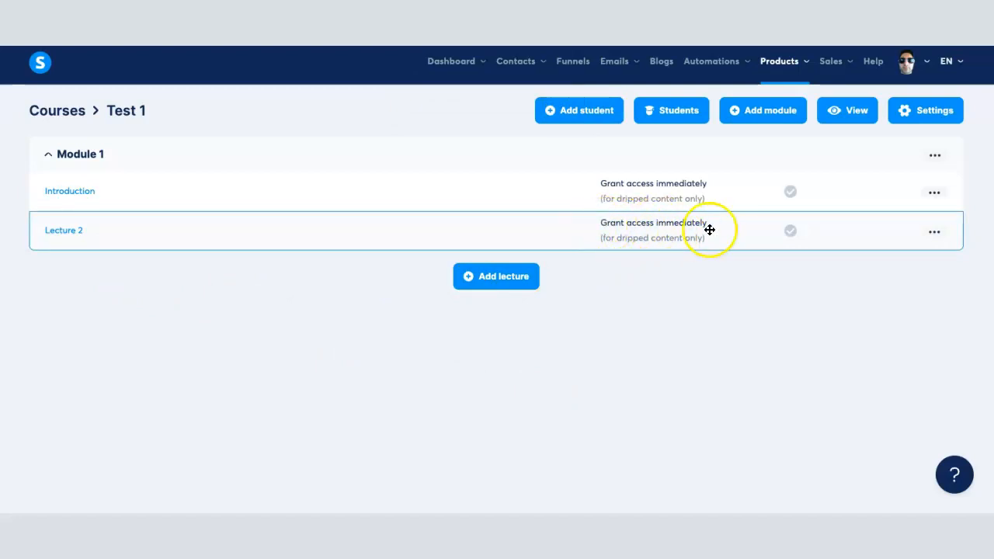
Open the Lecture 2 page in the editor and look through the template's video, heading, text and notes
left_click(65, 230)
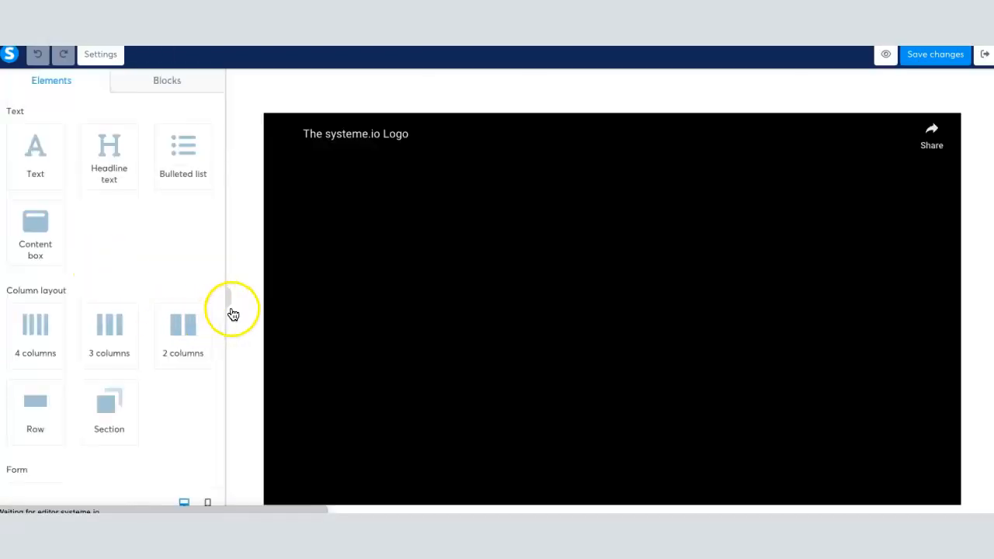
scroll(543, 310, "down", 4)
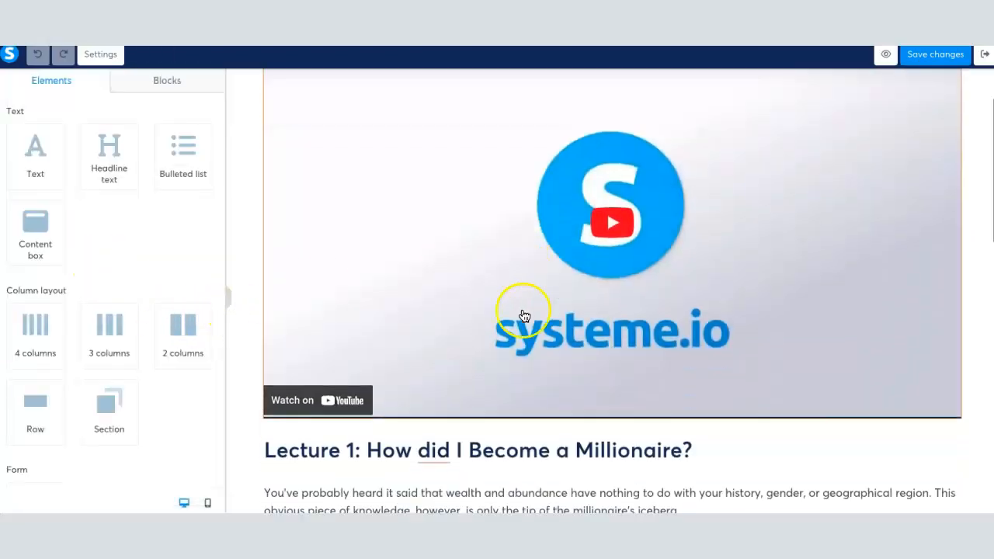
scroll(451, 273, "down", 9)
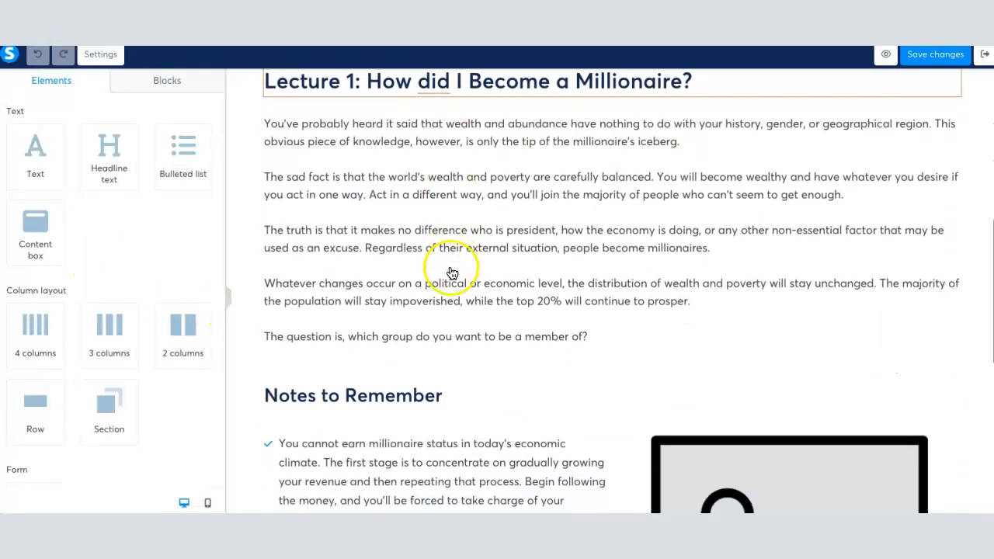
scroll(451, 276, "up", 3)
scroll(451, 280, "up", 10)
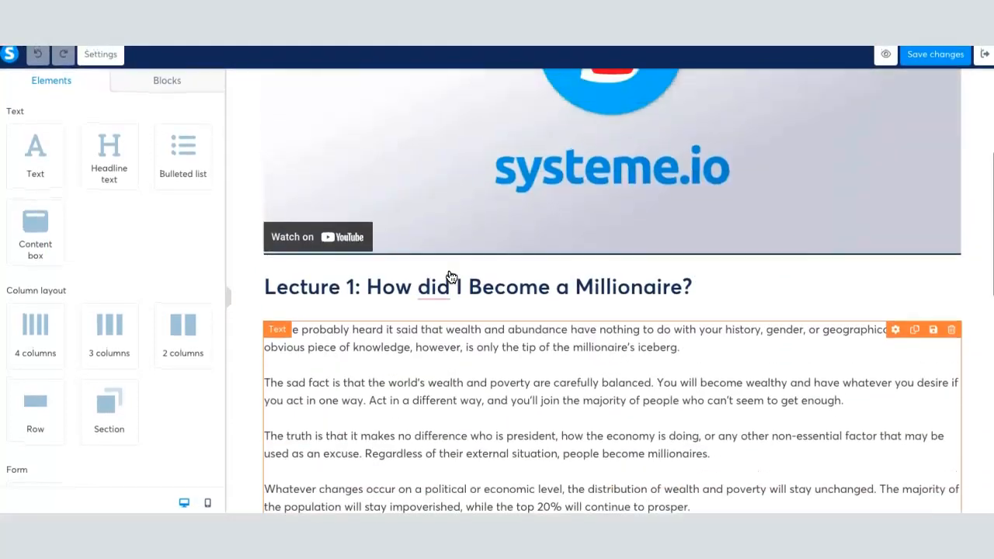
scroll(473, 287, "down", 2)
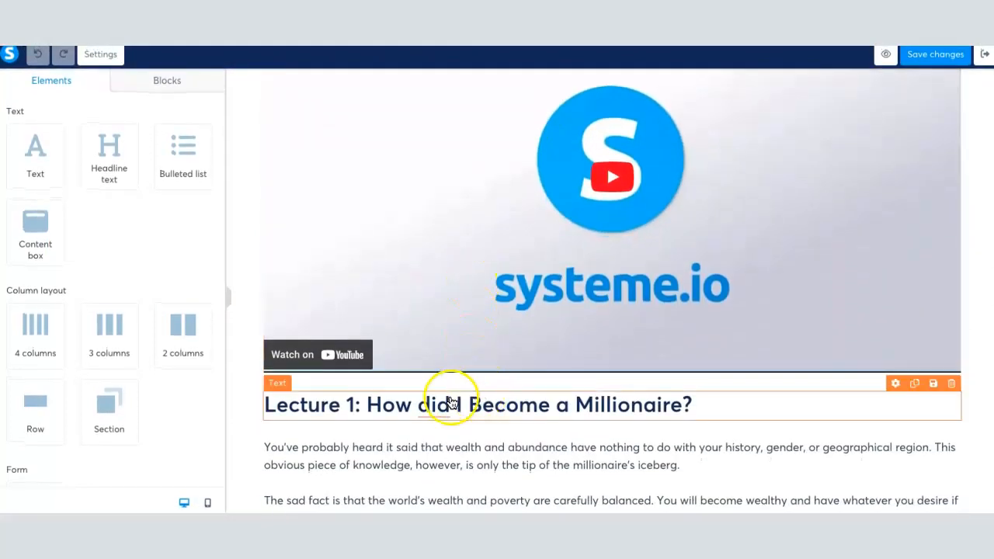
scroll(427, 396, "up", 3)
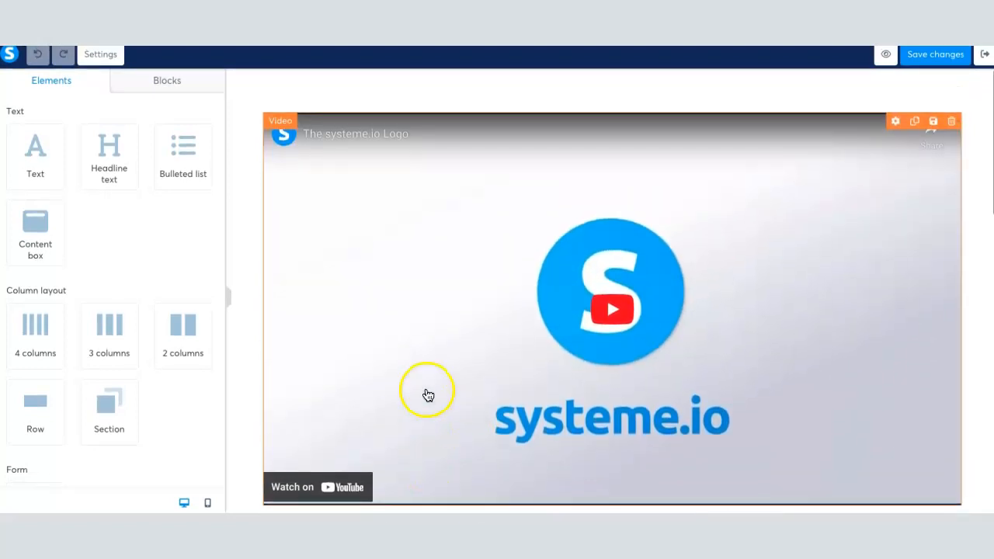
Move the heading row above the video and change the heading text to "Lecture 2"
scroll(477, 264, "down", 3)
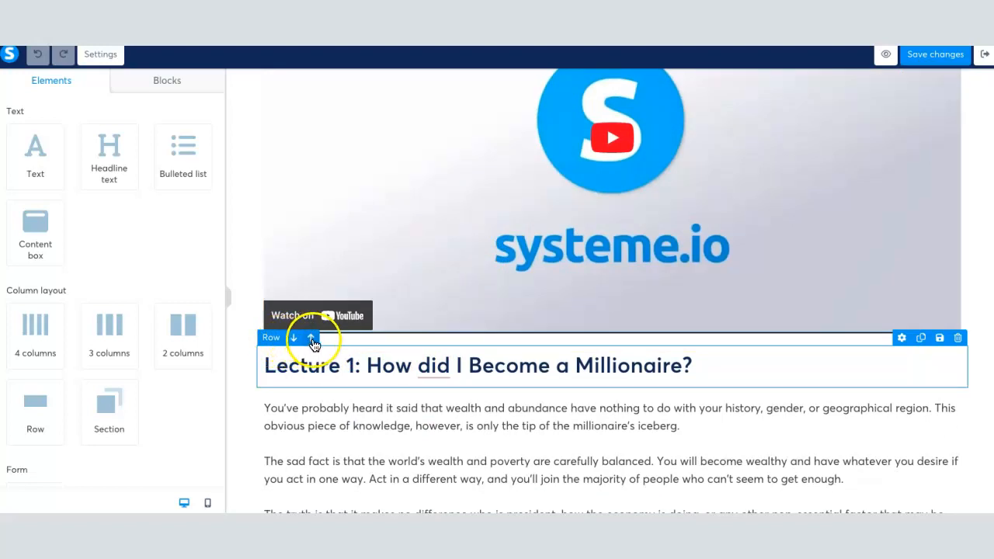
left_click(311, 339)
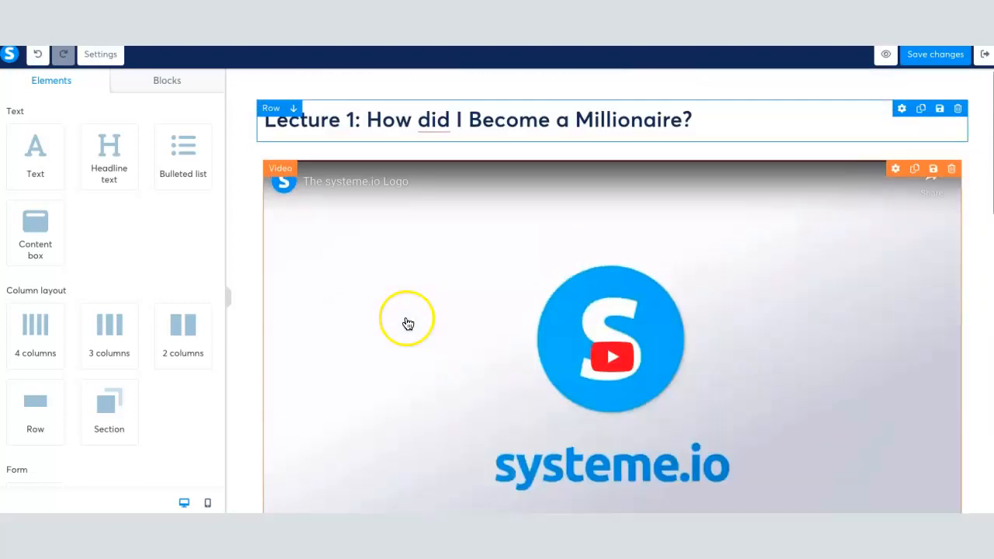
left_click(386, 121)
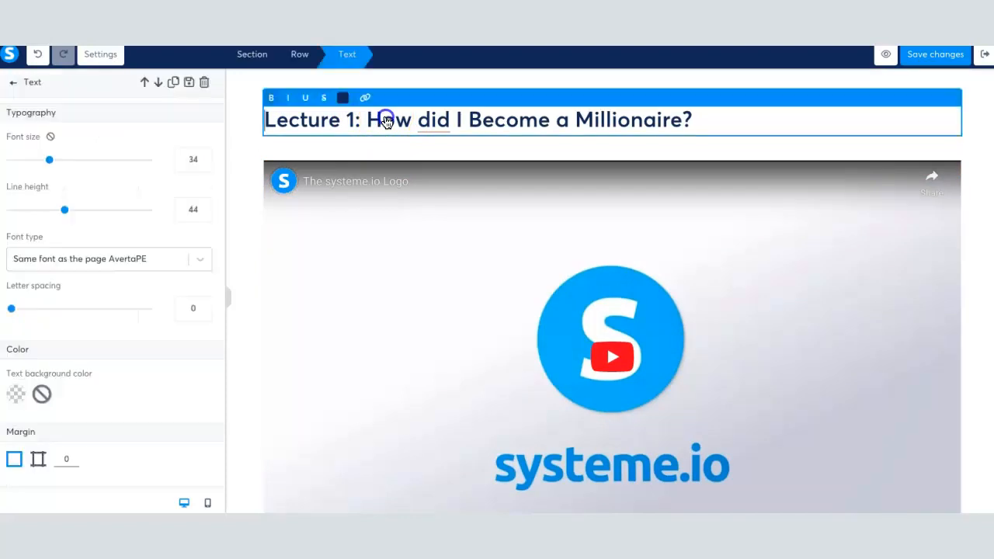
left_click_drag(354, 119, 695, 120)
type("2")
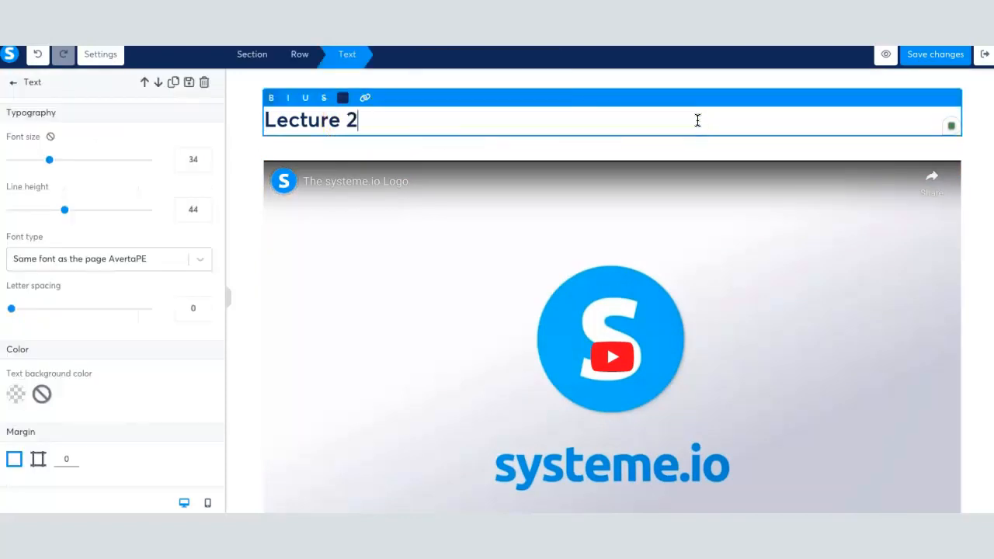
Set the Lecture 2 heading's font size to 37, underline its text and centre it
left_click_drag(49, 160, 53, 160)
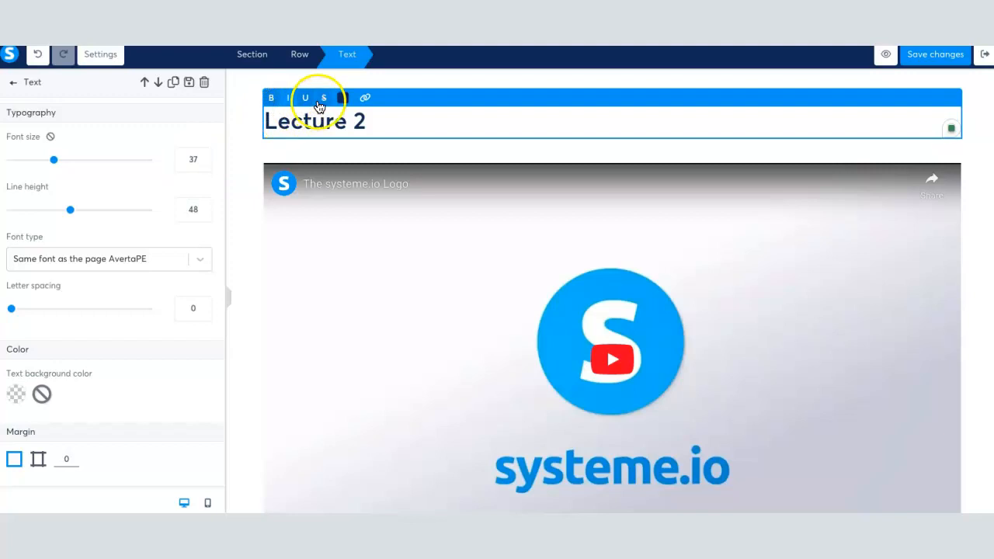
left_click_drag(295, 117, 368, 115)
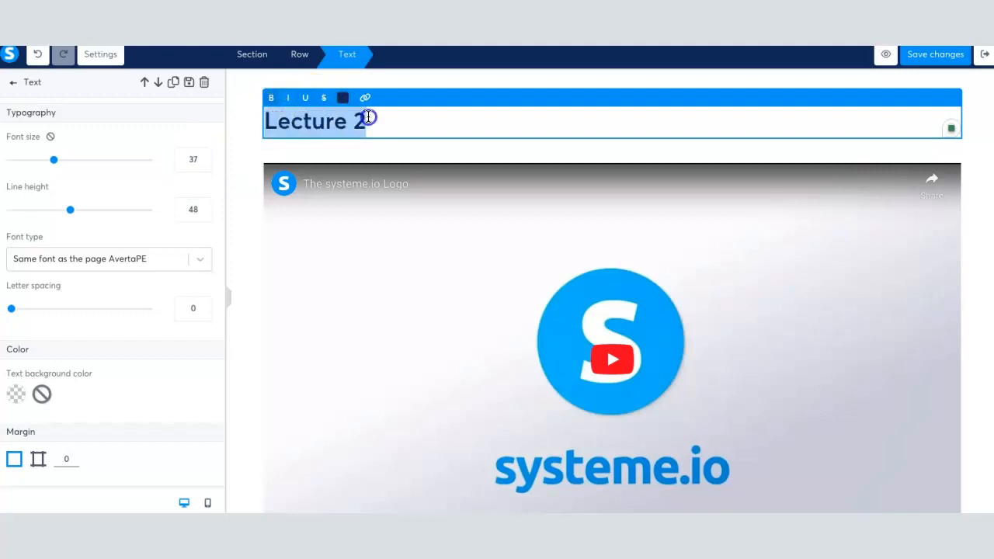
left_click(305, 99)
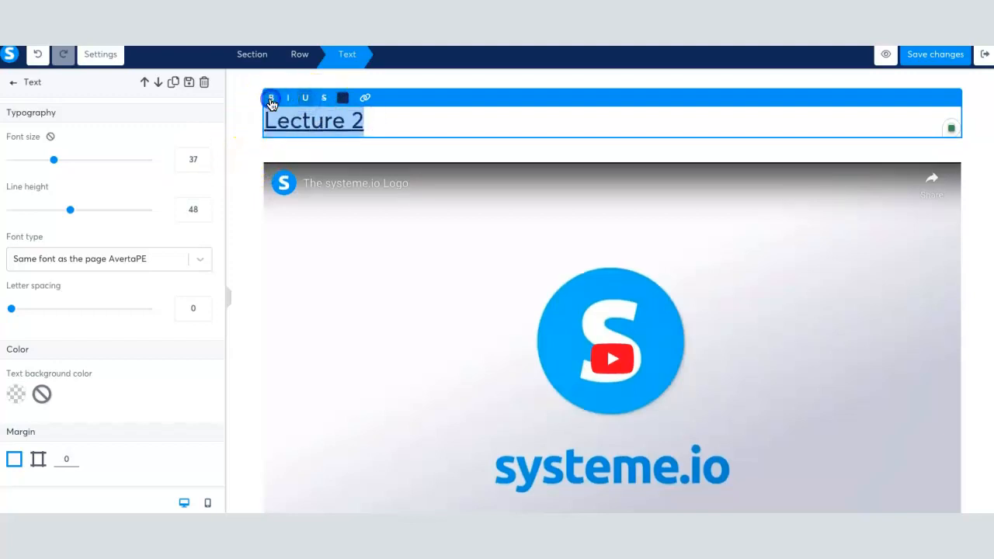
scroll(72, 368, "down", 1)
scroll(73, 368, "down", 5)
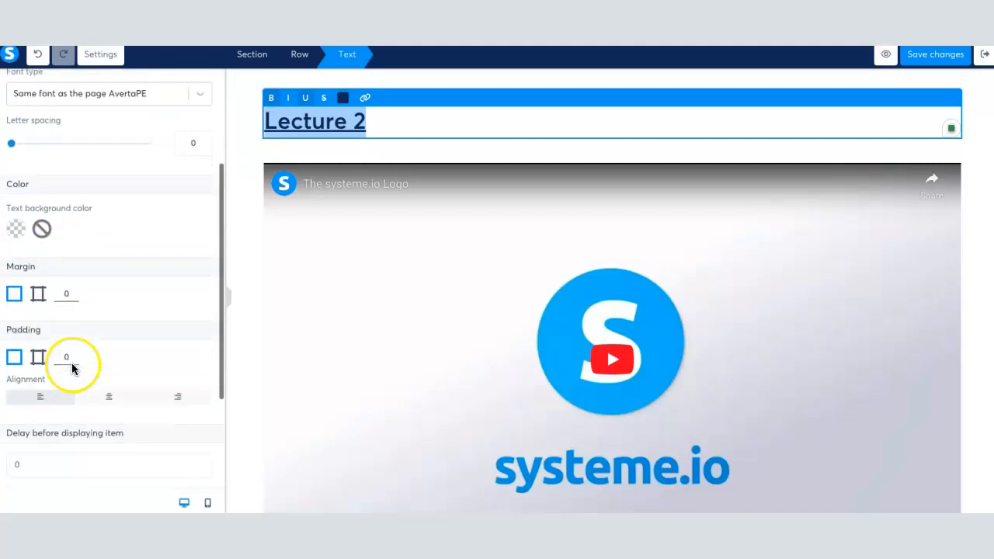
left_click(108, 315)
left_click(408, 129)
Give the Lecture 2 heading a light yellow text background colour, FFF888
scroll(139, 333, "down", 1)
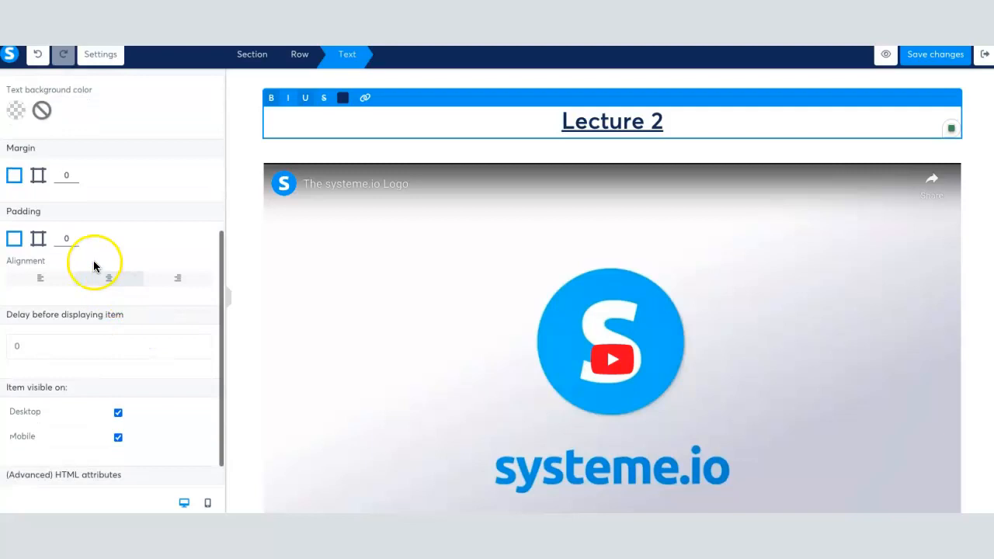
scroll(93, 261, "up", 6)
left_click(18, 397)
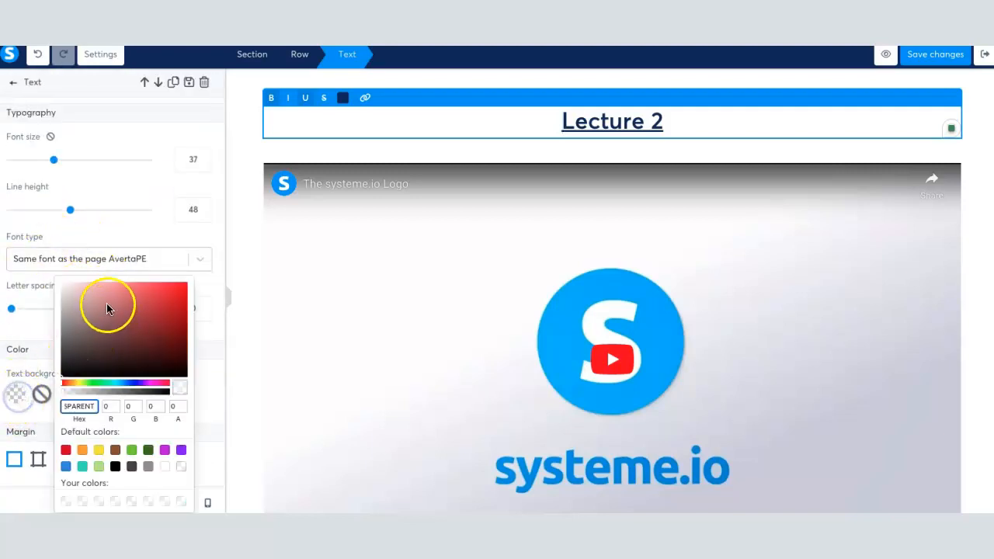
left_click(77, 383)
left_click(120, 283)
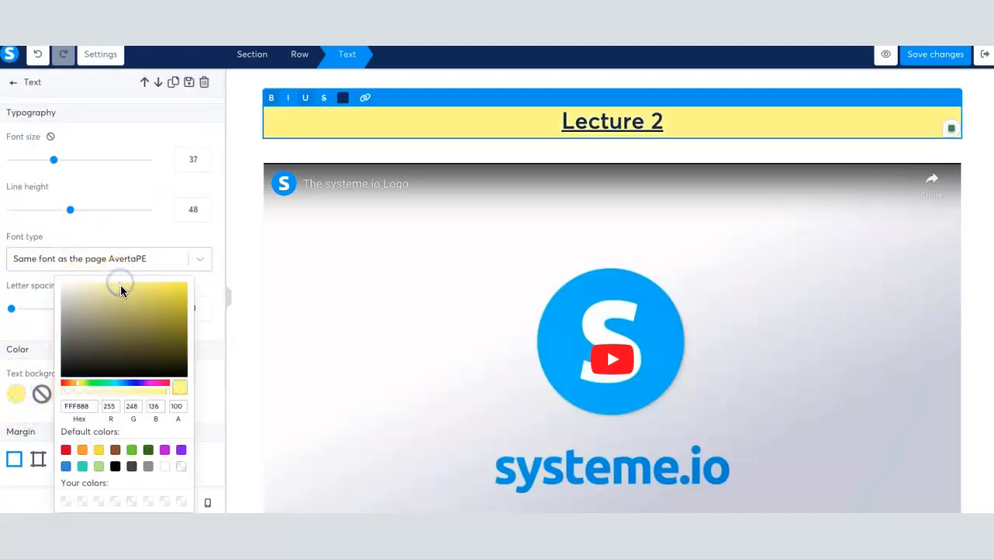
left_click(318, 156)
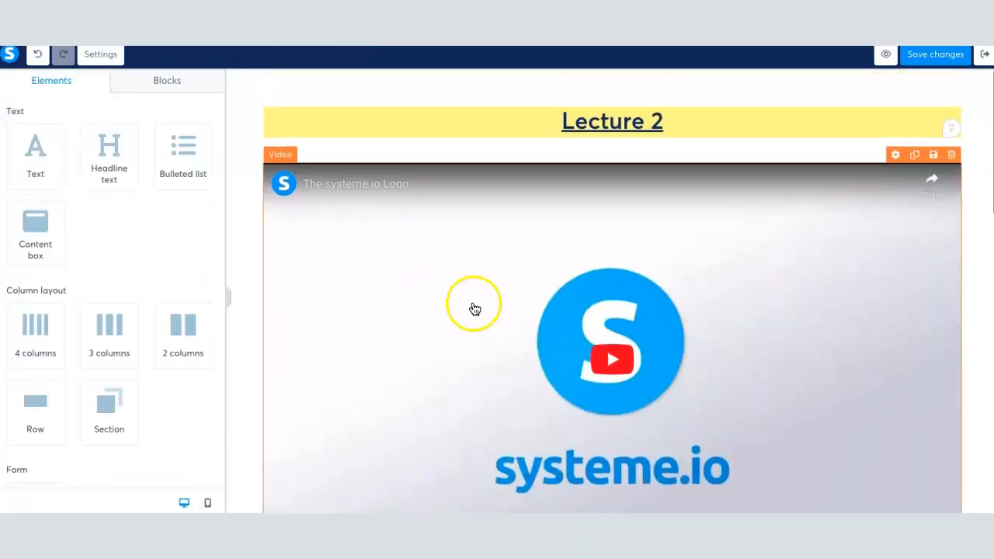
Open the video type options of the video element below the Lecture 2 heading
left_click(434, 318)
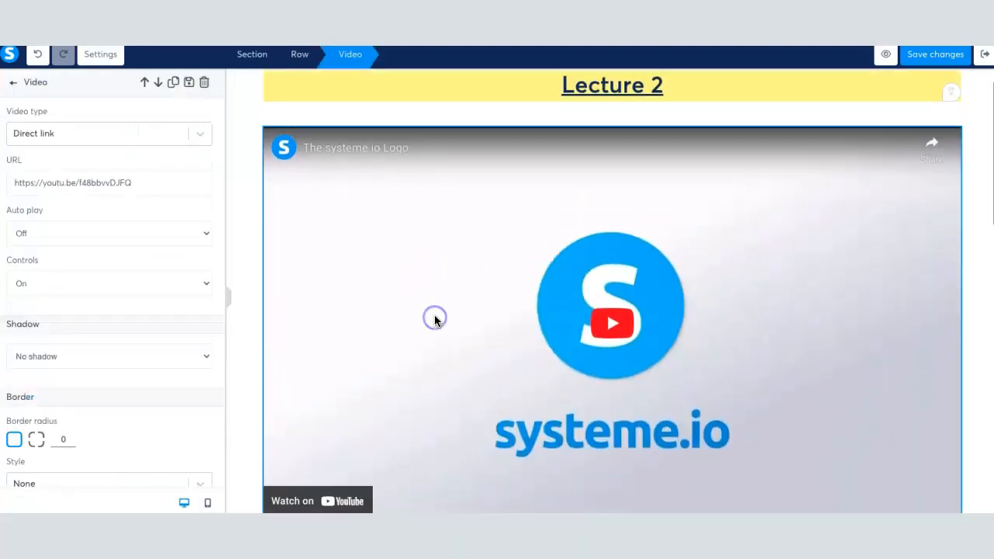
left_click(195, 132)
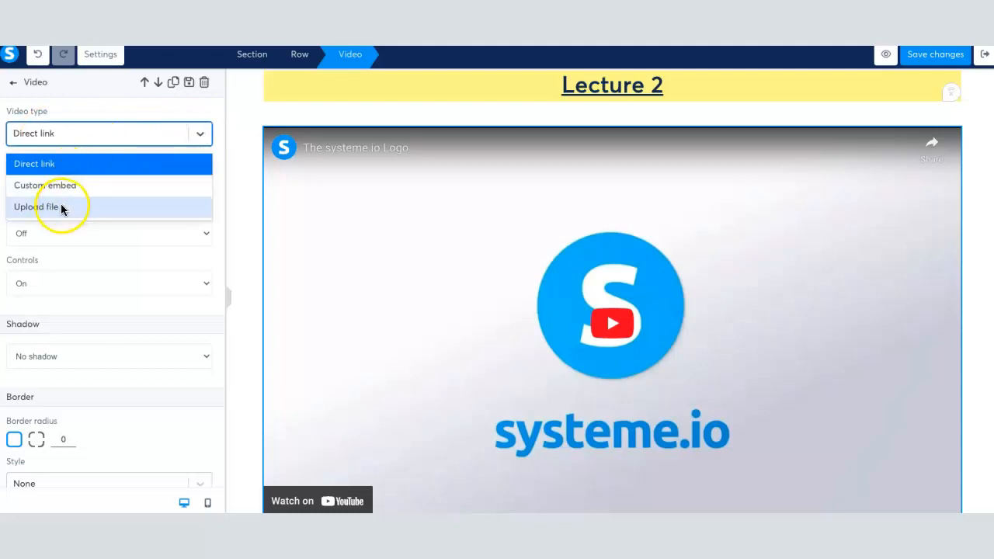
left_click(132, 136)
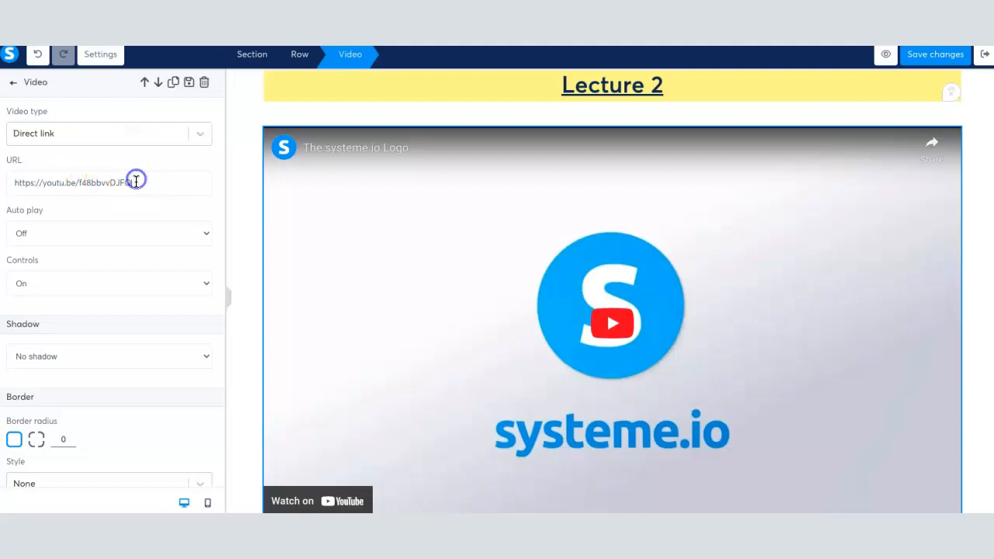
left_click_drag(133, 182, 13, 185)
key("BackSpace")
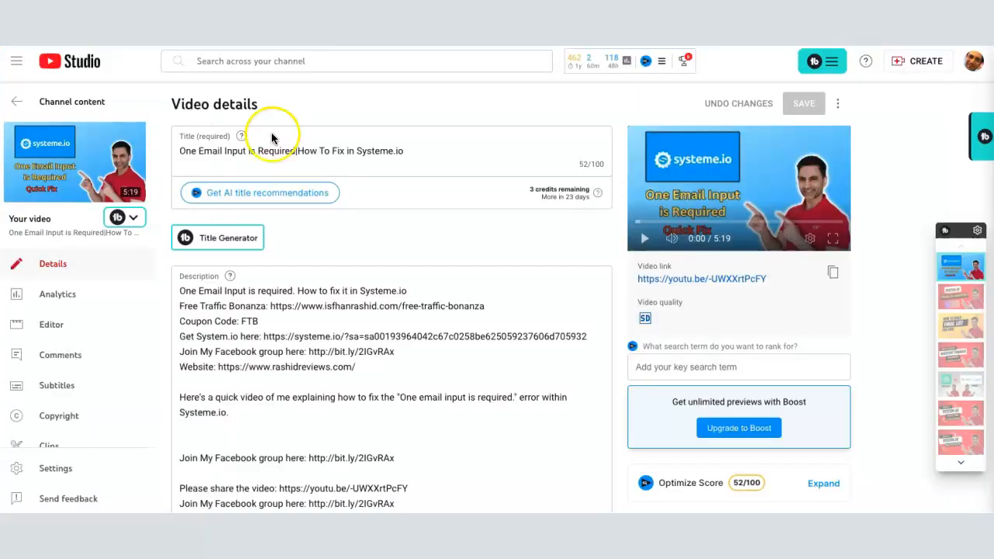
left_click(832, 272)
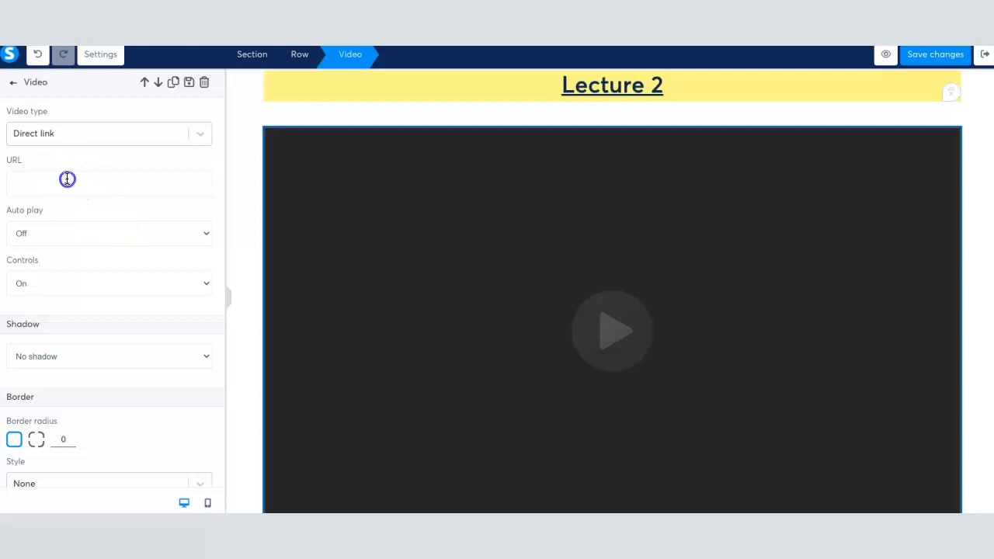
left_click(68, 178)
key("ctrl+v")
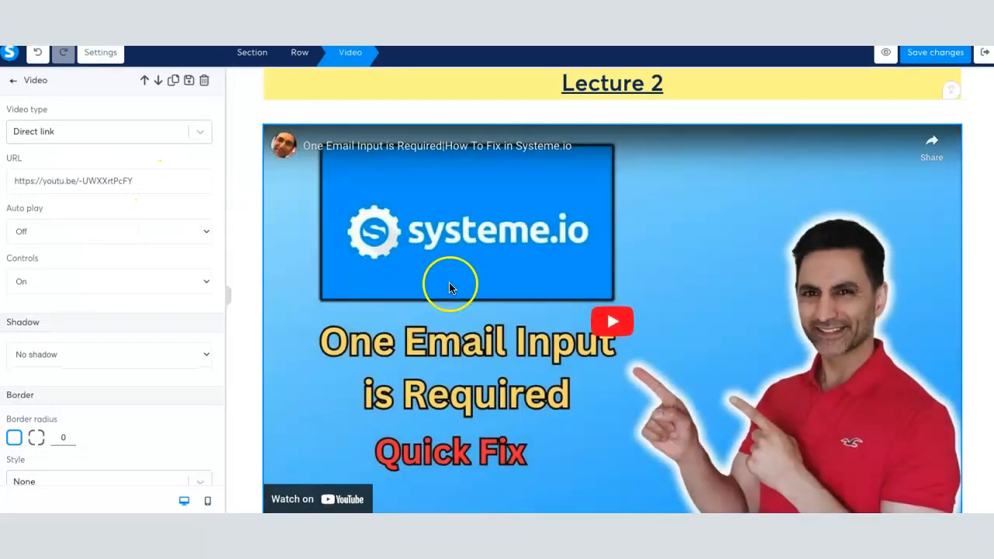
left_click(256, 332)
Delete the "Recommended References for this Lecture" heading row and the row of book references beneath it
scroll(380, 357, "down", 5)
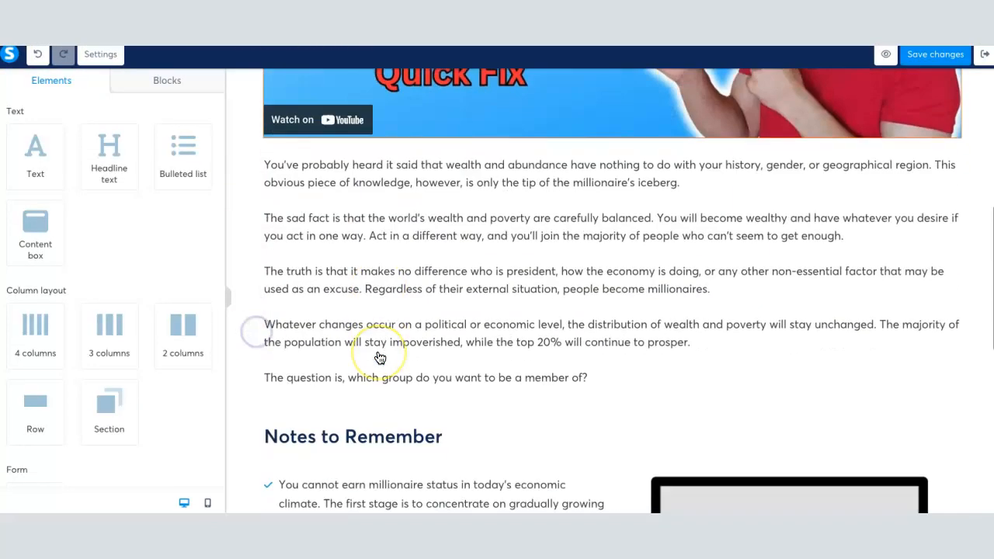
scroll(380, 357, "down", 8)
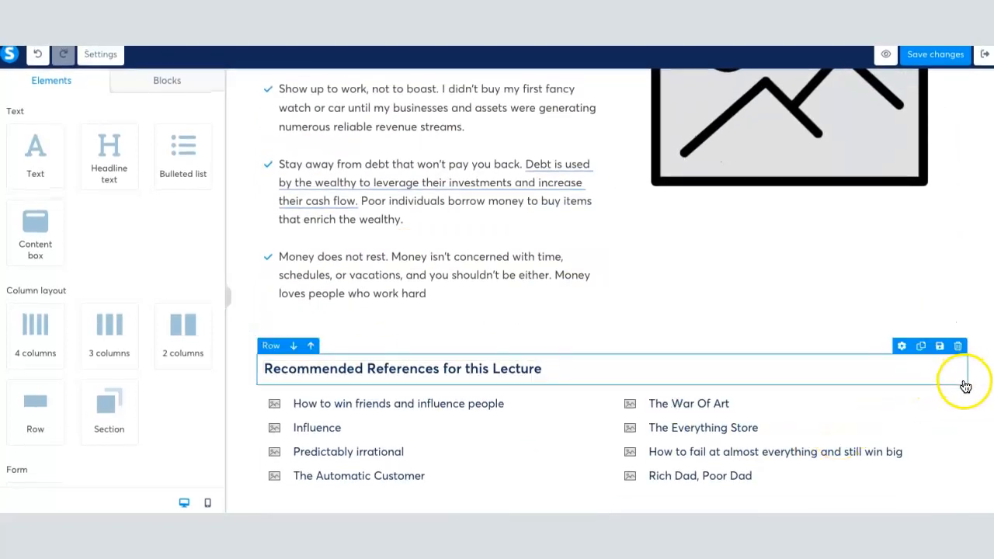
left_click(958, 346)
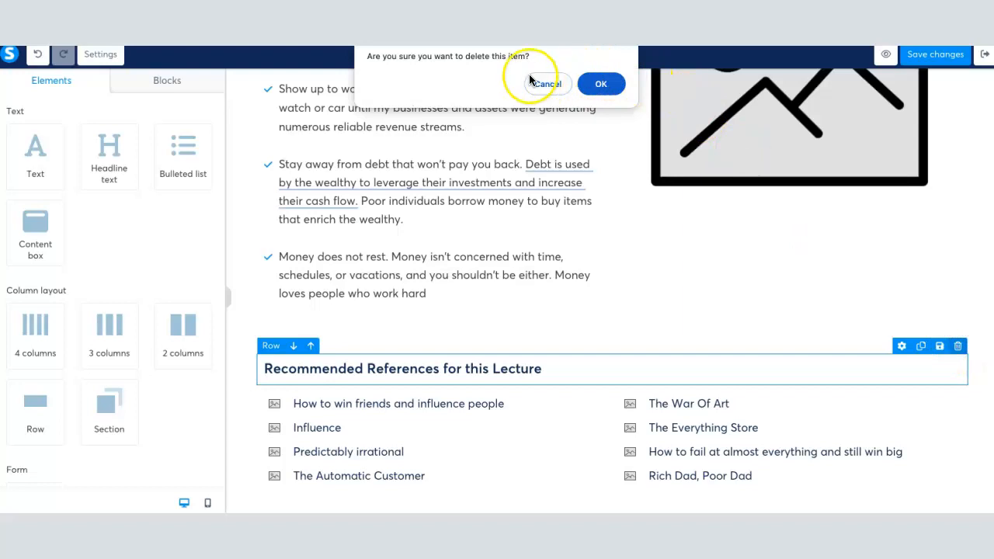
left_click(601, 83)
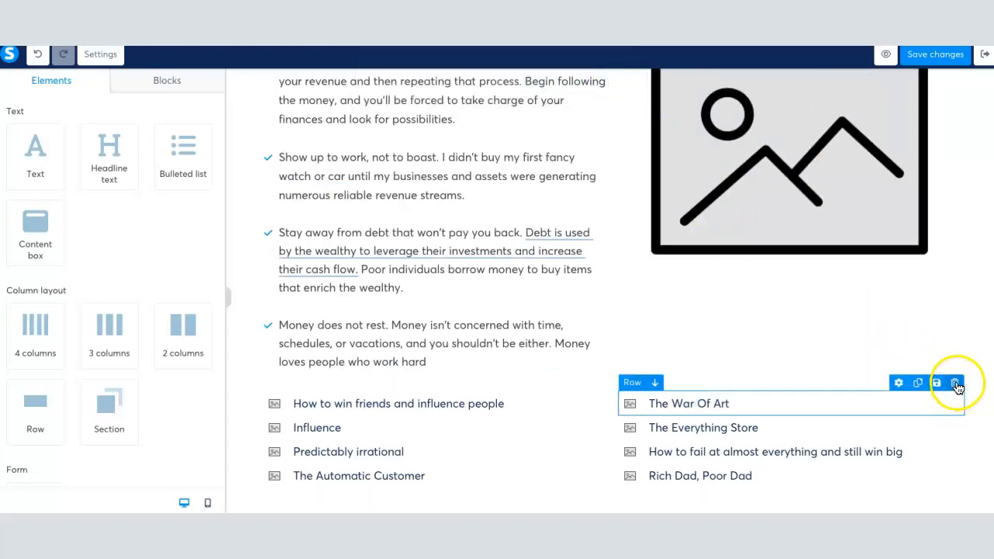
left_click(958, 377)
left_click(600, 85)
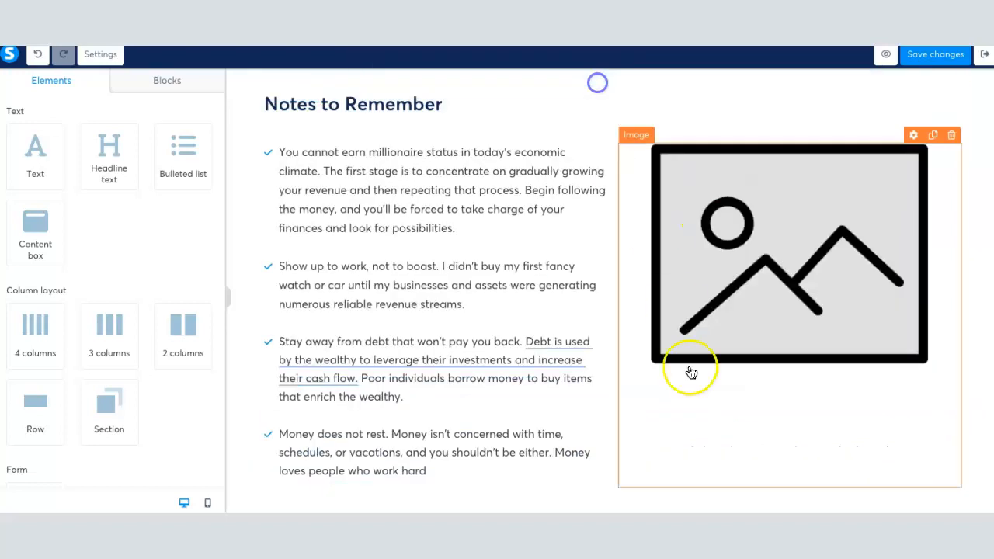
Delete the lecture notes with their placeholder image, the "Notes to Remember" heading row and the body text below the video
left_click(958, 128)
left_click(600, 83)
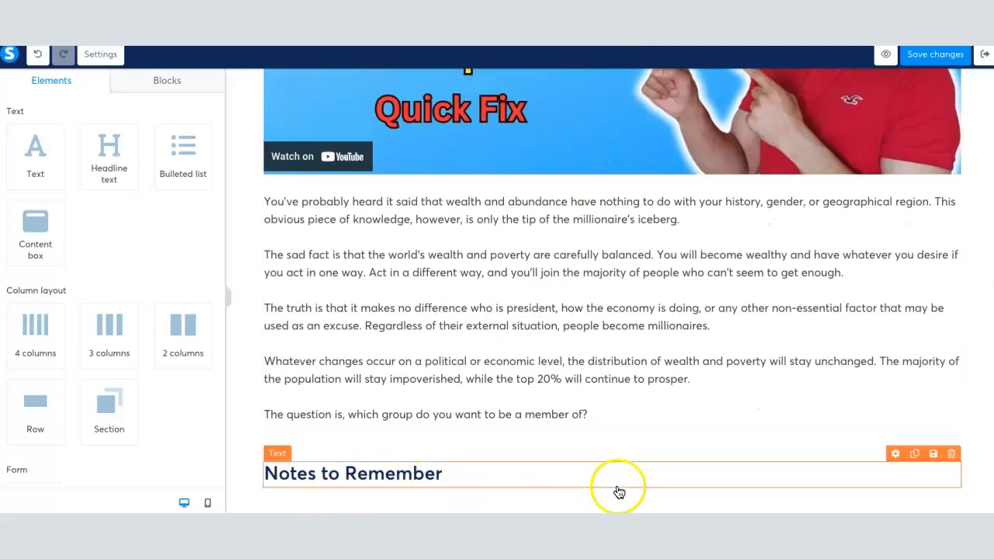
left_click(958, 447)
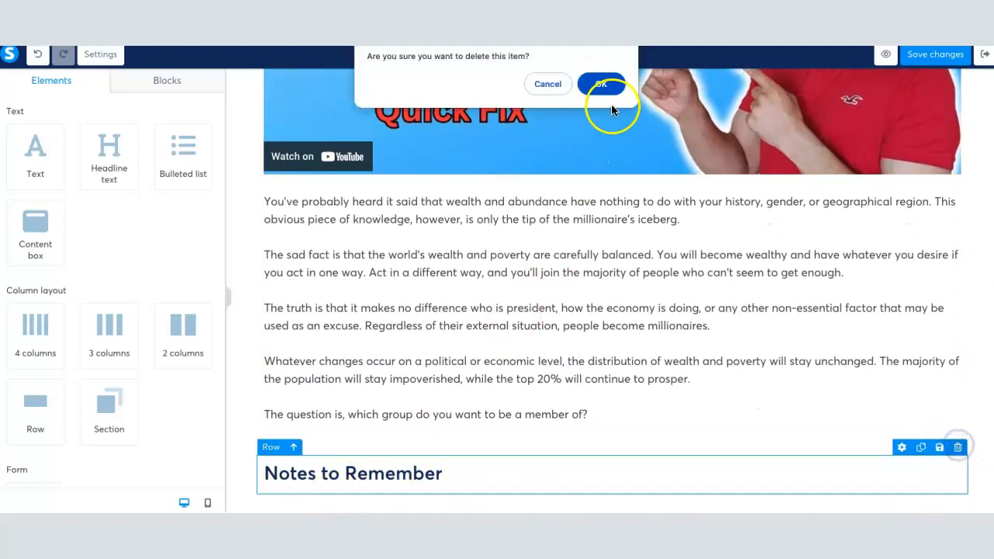
left_click(603, 84)
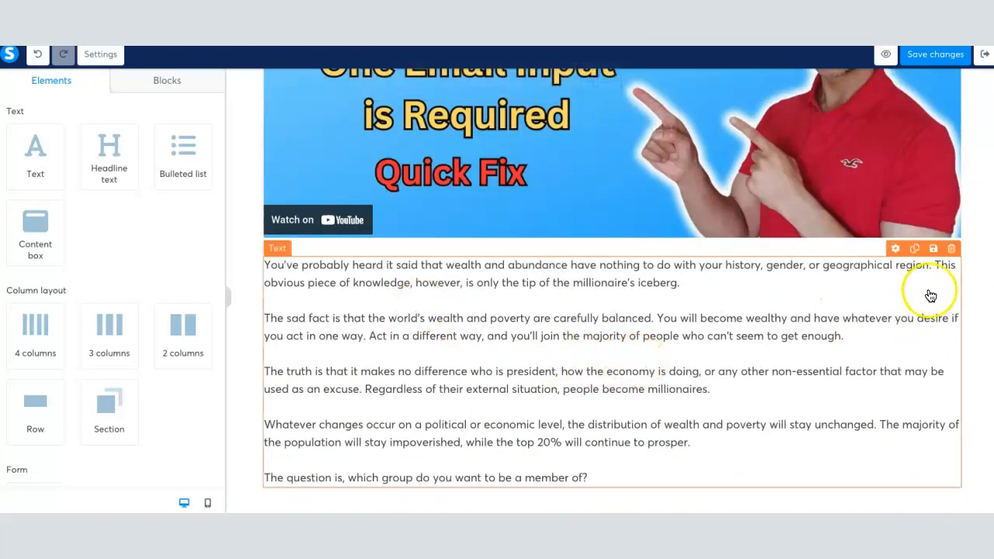
left_click(952, 250)
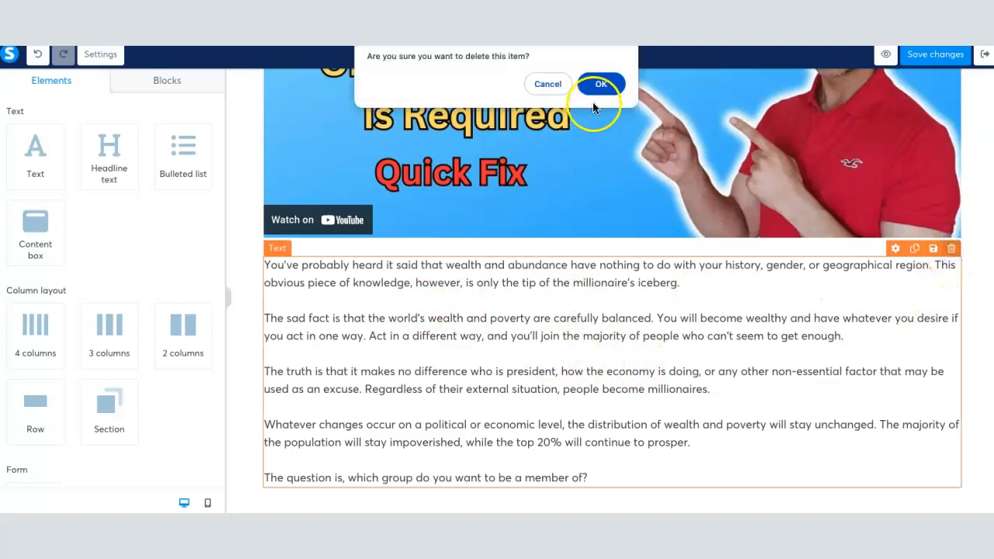
left_click(604, 85)
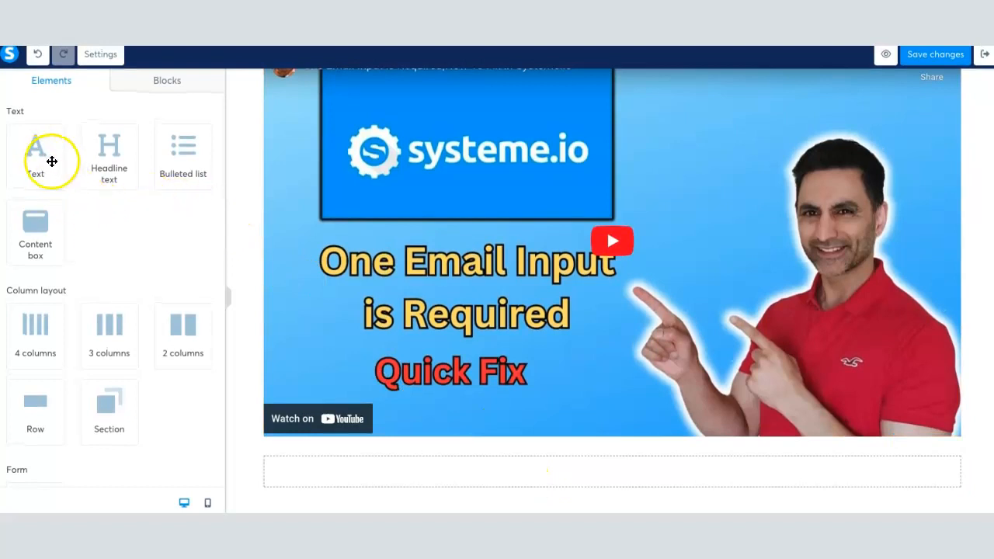
Add a Button element to the empty row below the lecture video
scroll(124, 240, "down", 3)
scroll(422, 231, "up", 3)
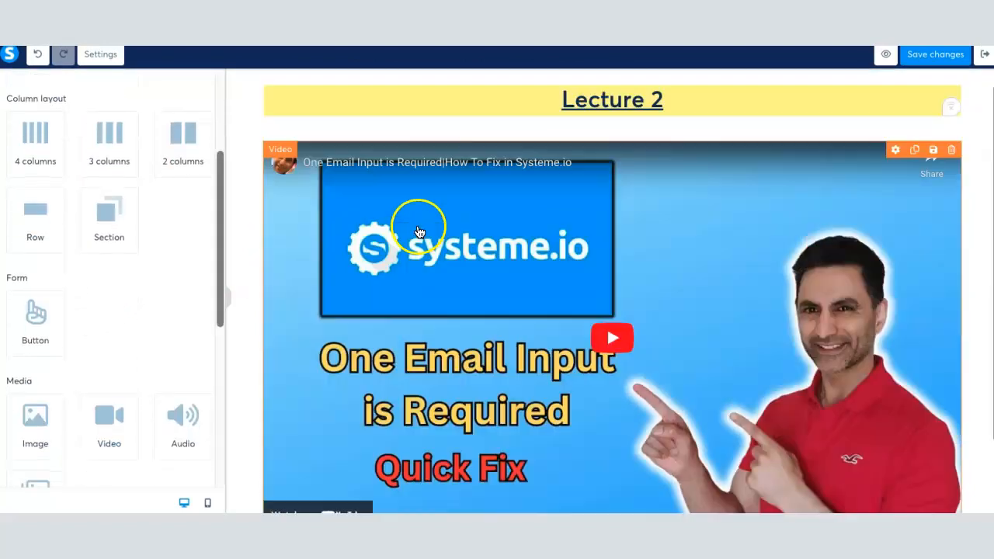
scroll(119, 215, "up", 3)
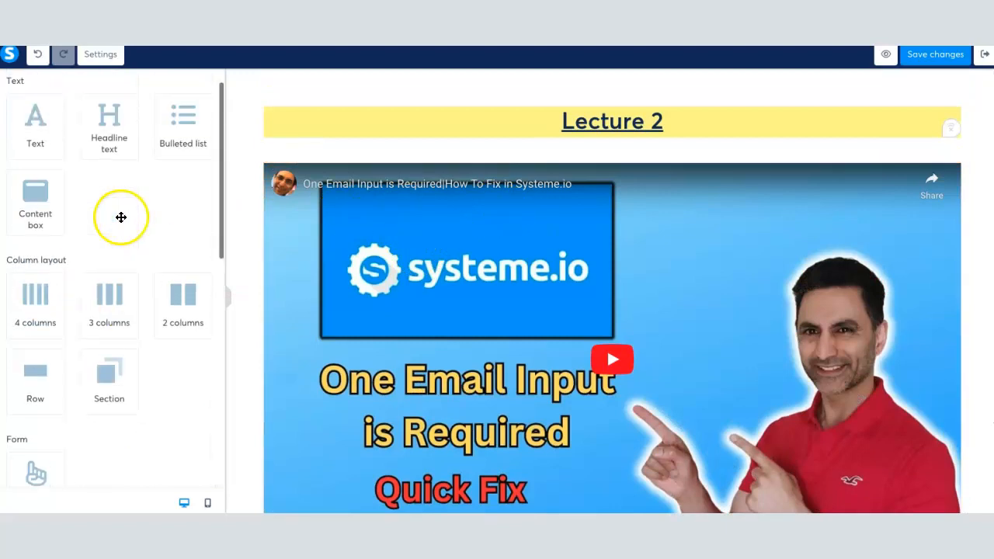
scroll(109, 207, "down", 3)
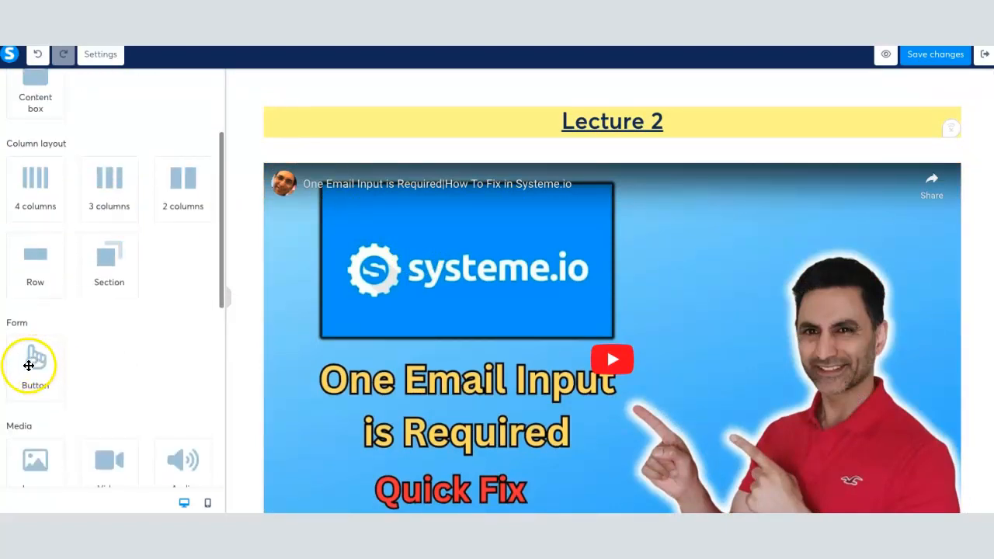
scroll(306, 371, "down", 1)
scroll(307, 372, "down", 1)
left_click_drag(27, 365, 520, 462)
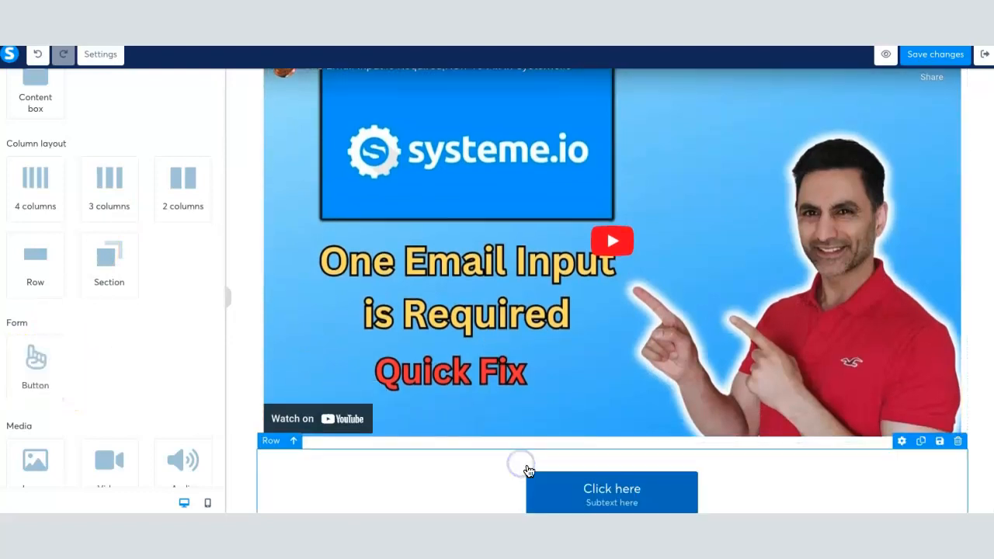
left_click(546, 468)
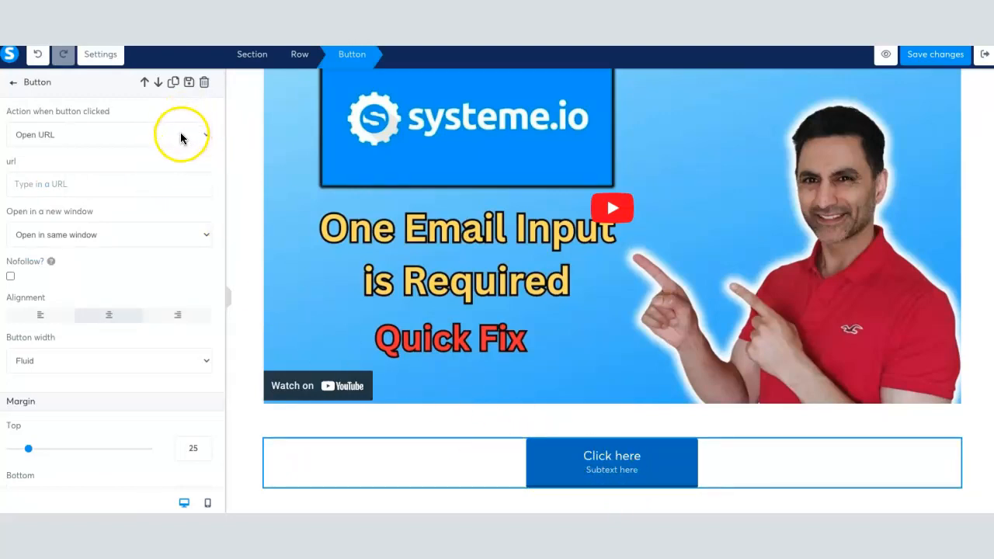
left_click(204, 136)
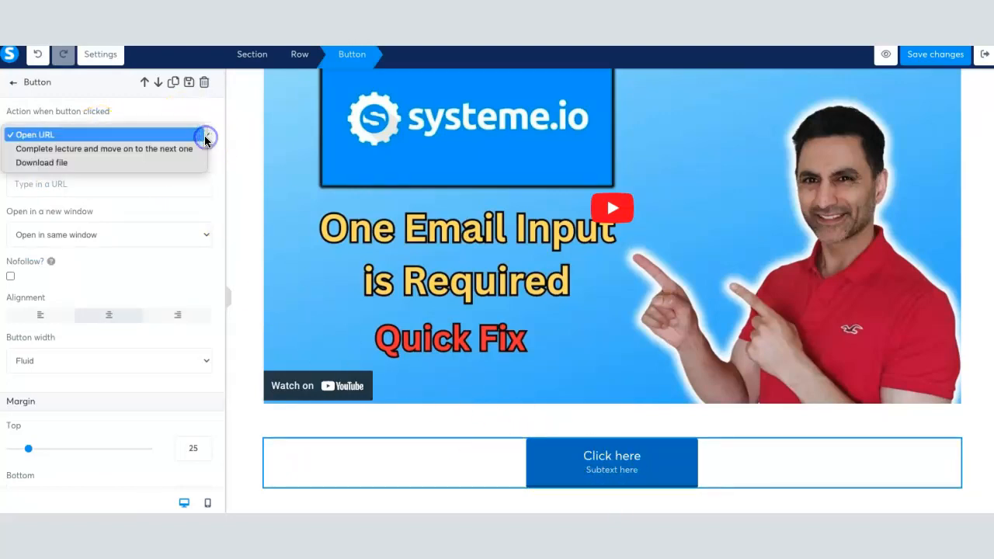
left_click(40, 135)
left_click(91, 185)
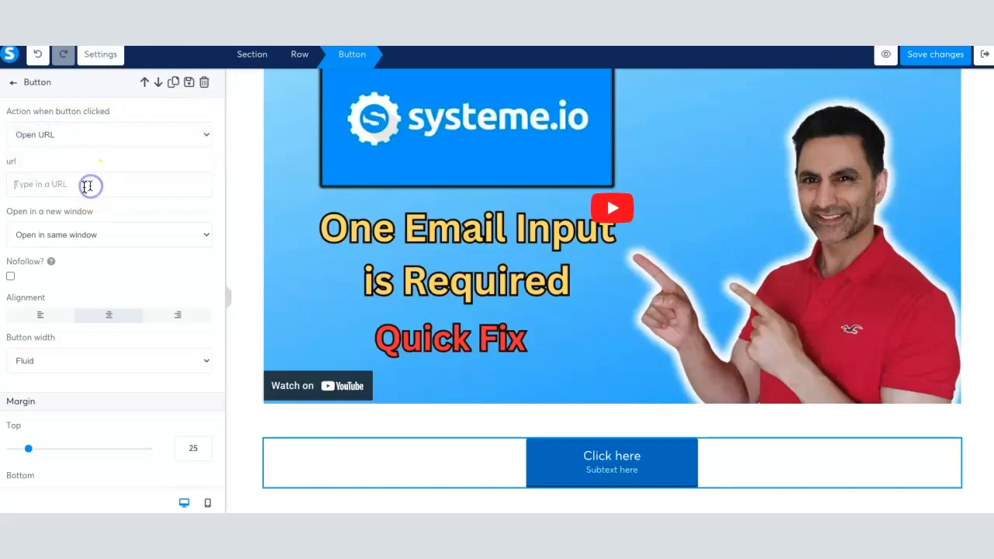
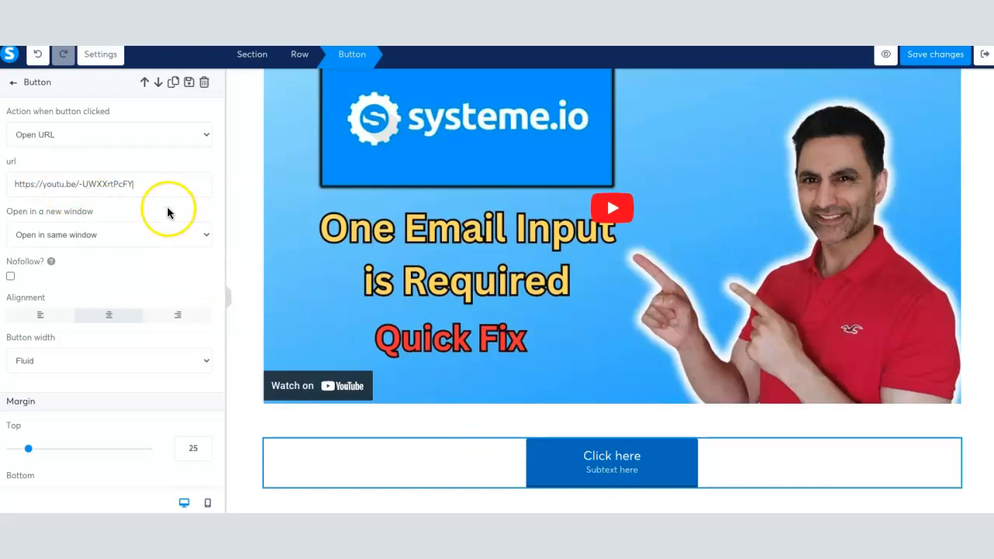
scroll(155, 210, "down", 1)
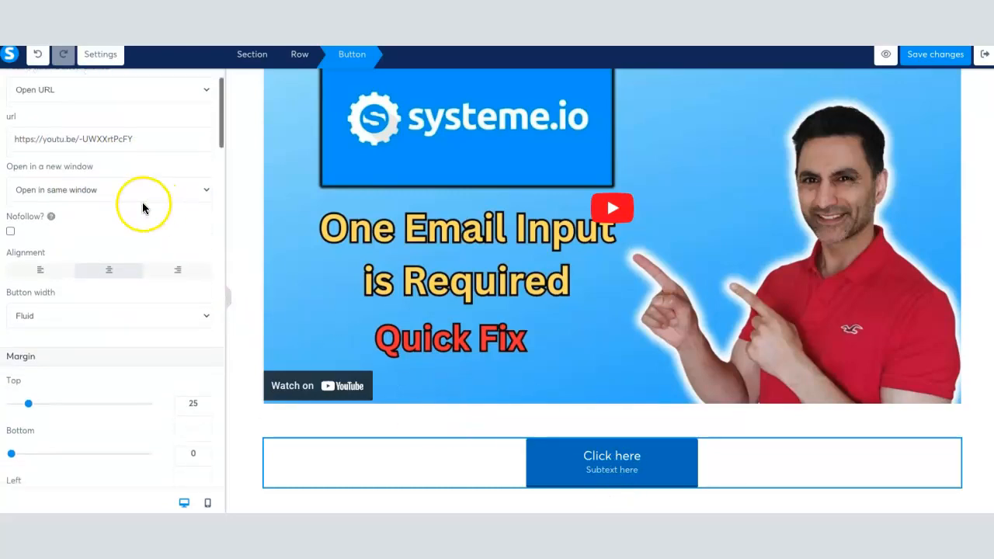
left_click(201, 190)
left_click(101, 204)
Left-align the button, try Fill width for it, and return its width to Fluid
scroll(138, 230, "down", 2)
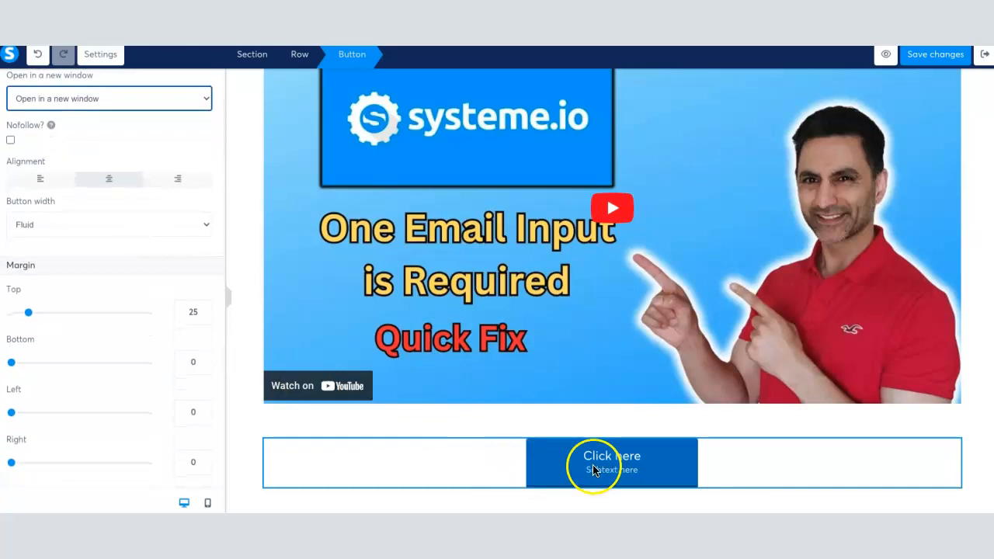
left_click(28, 183)
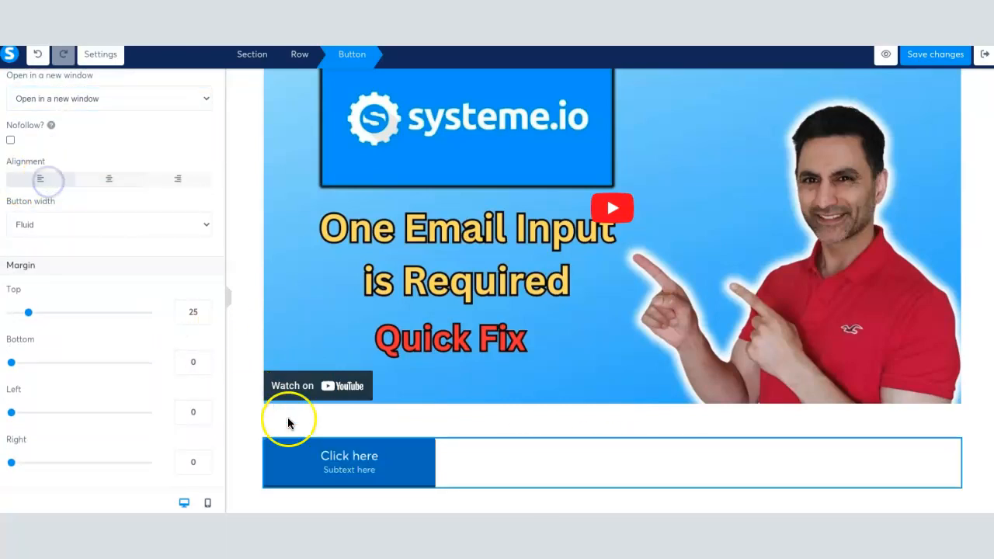
left_click(181, 223)
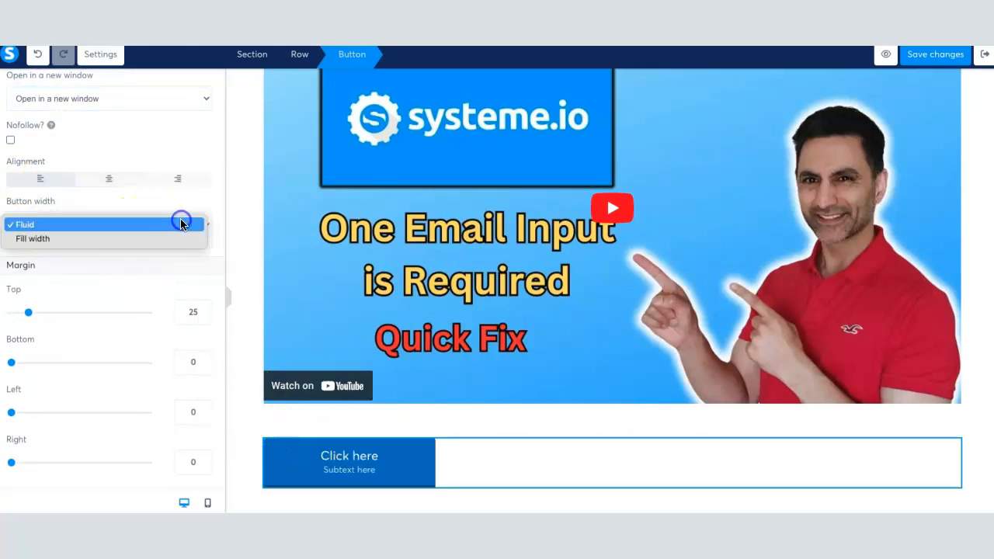
left_click(126, 239)
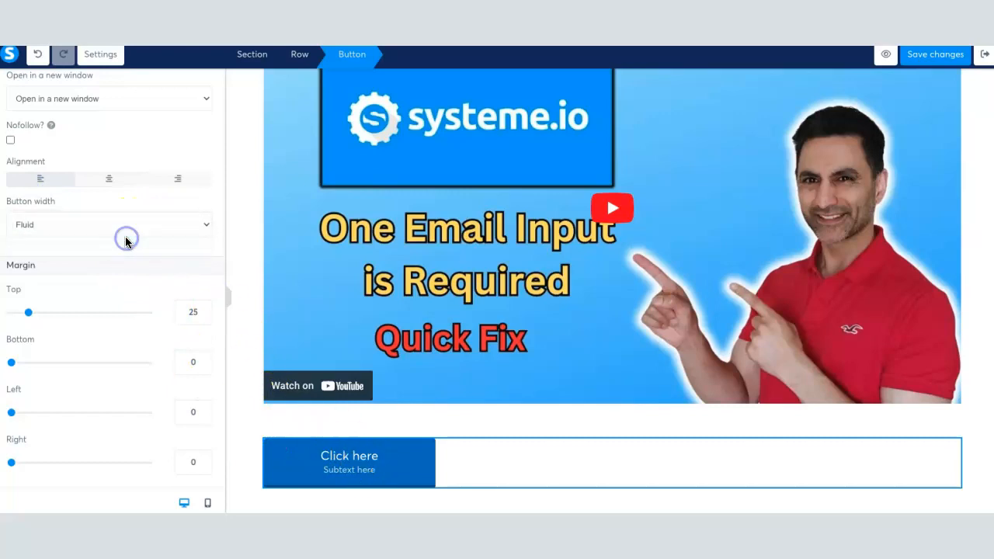
left_click(197, 232)
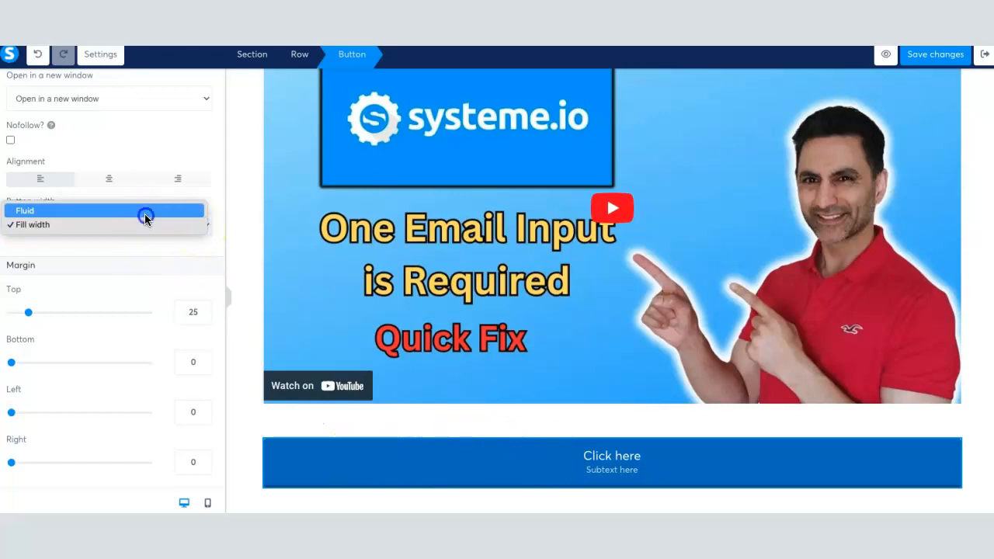
left_click(142, 211)
Set the button's top margin to 27
scroll(173, 258, "down", 1)
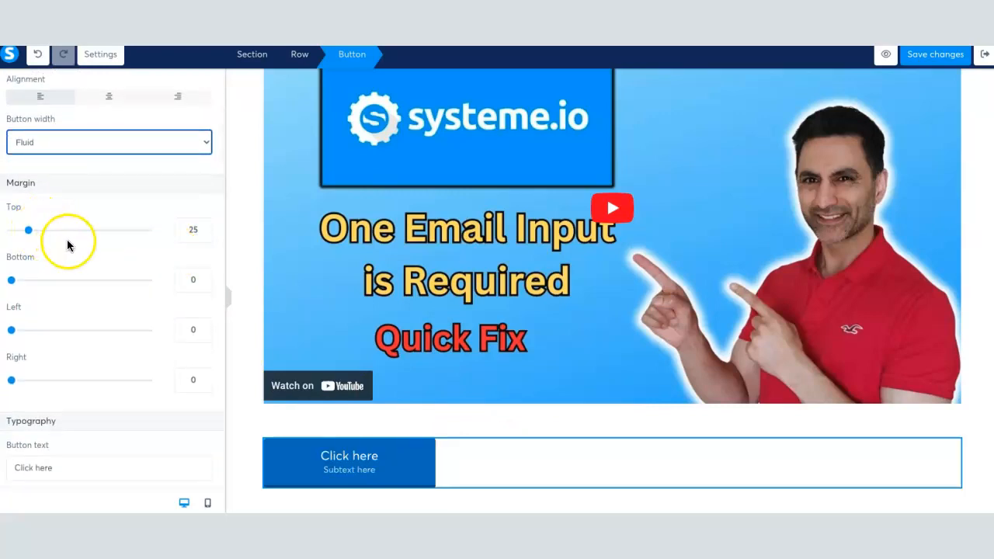
scroll(62, 233, "down", 1)
left_click_drag(29, 180, 30, 180)
scroll(30, 189, "down", 1)
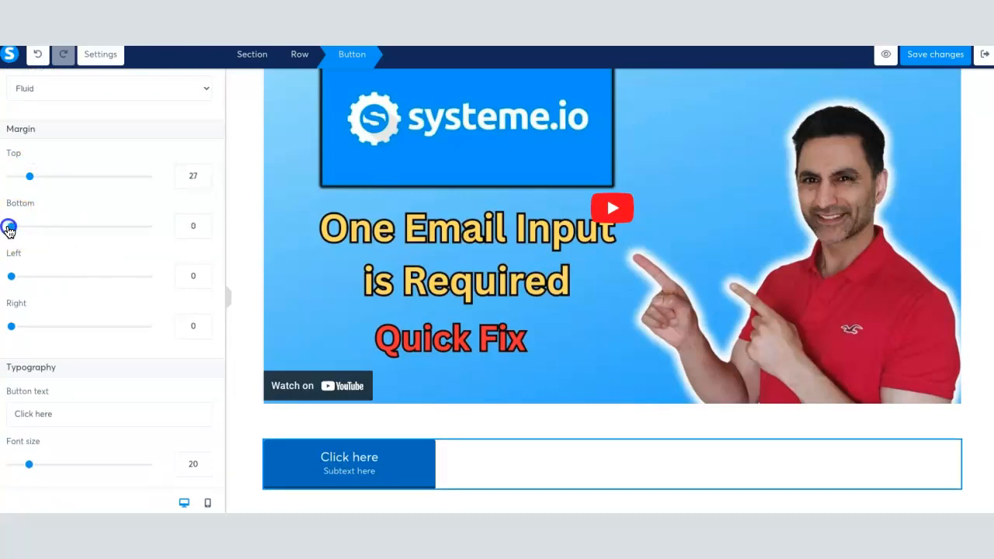
Change the button text to Canva and set its font size to 24
scroll(85, 251, "down", 4)
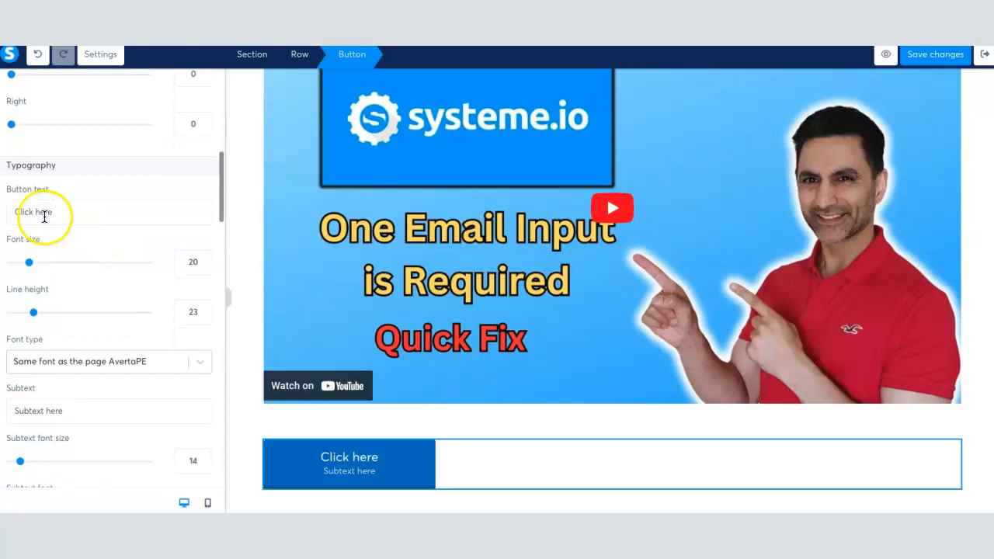
left_click_drag(17, 213, 89, 214)
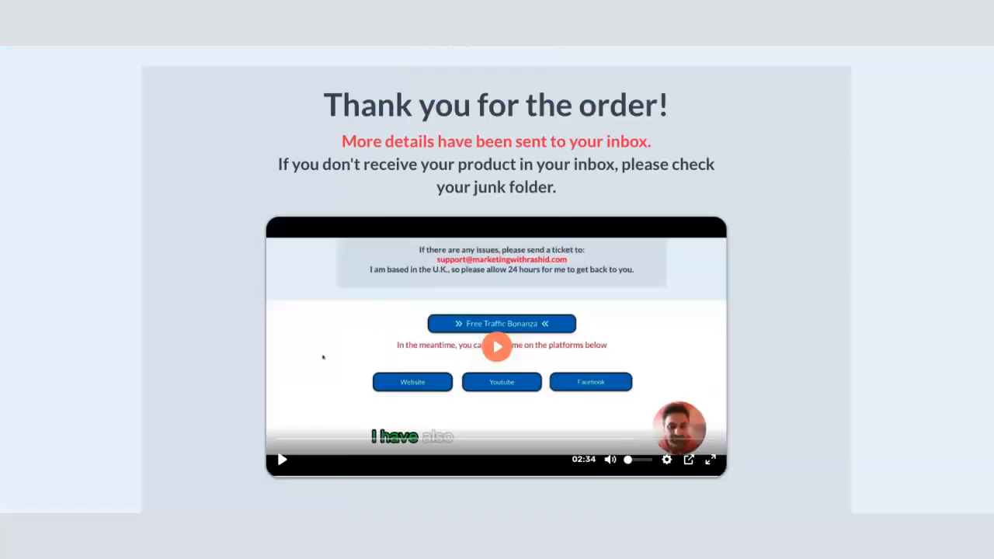
scroll(497, 279, "down", 4)
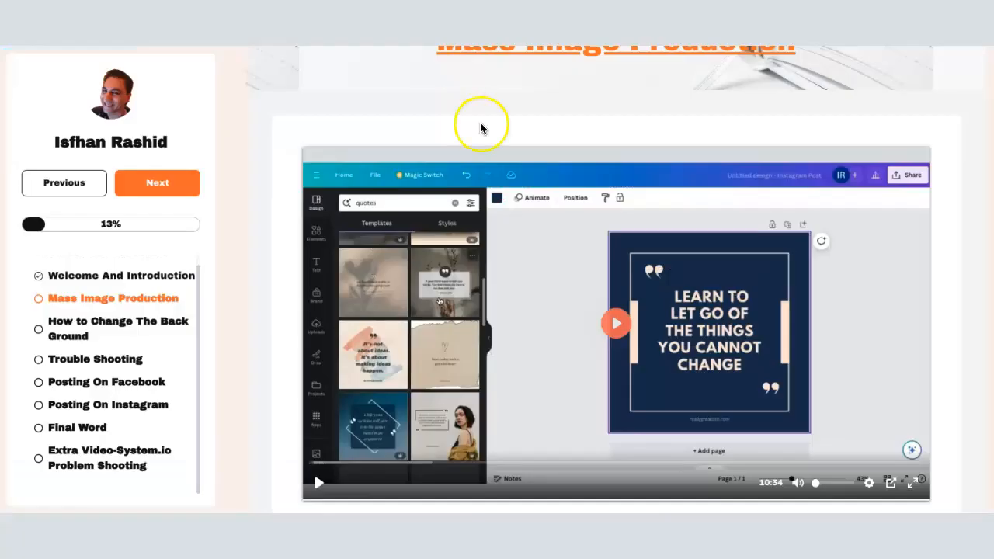
scroll(484, 215, "down", 6)
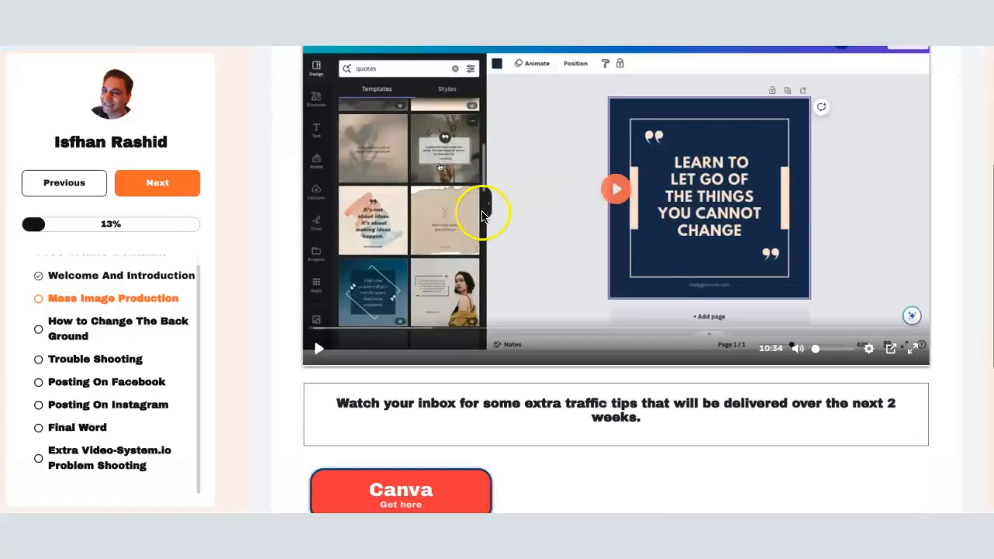
scroll(431, 215, "up", 3)
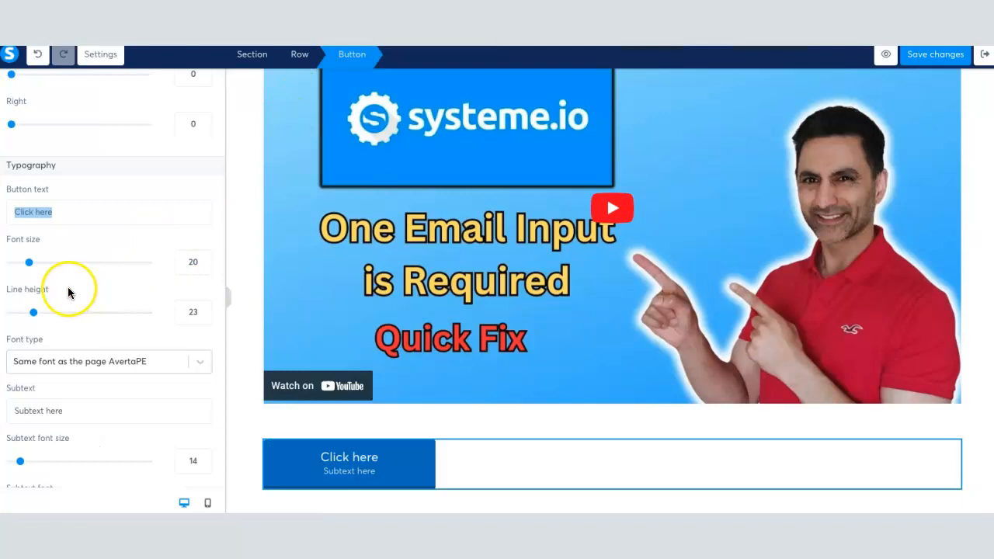
type("Canva")
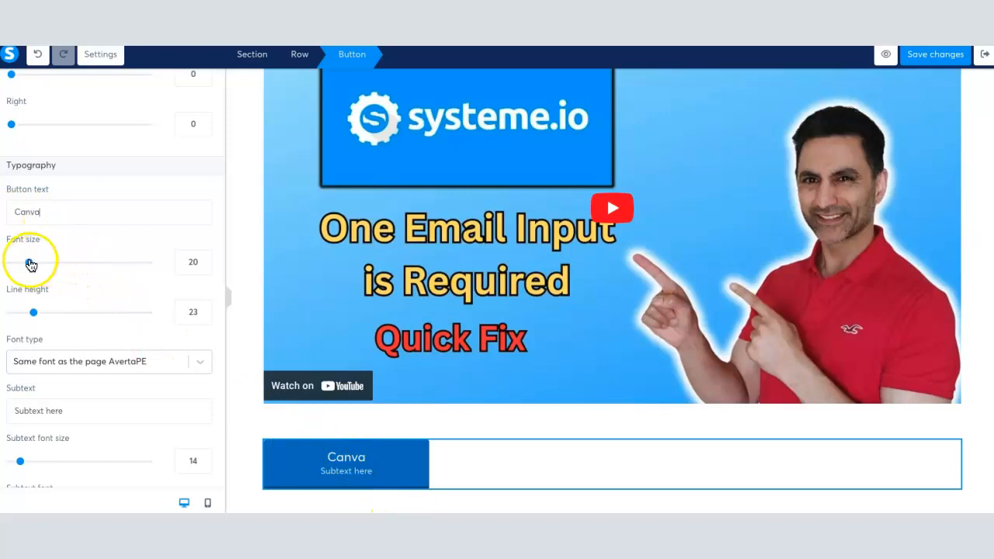
left_click_drag(31, 262, 35, 263)
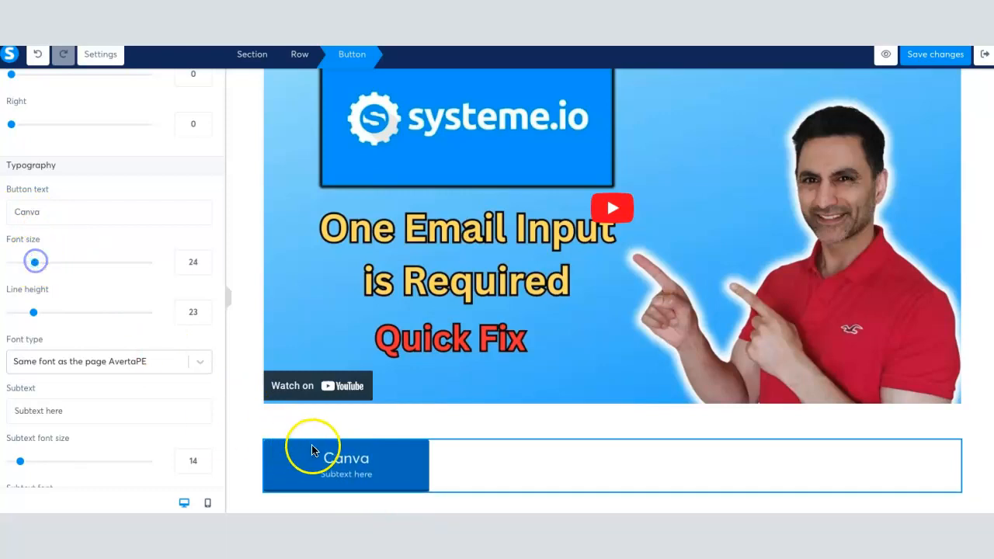
Set the button's subtext font size to 17
scroll(108, 299, "down", 3)
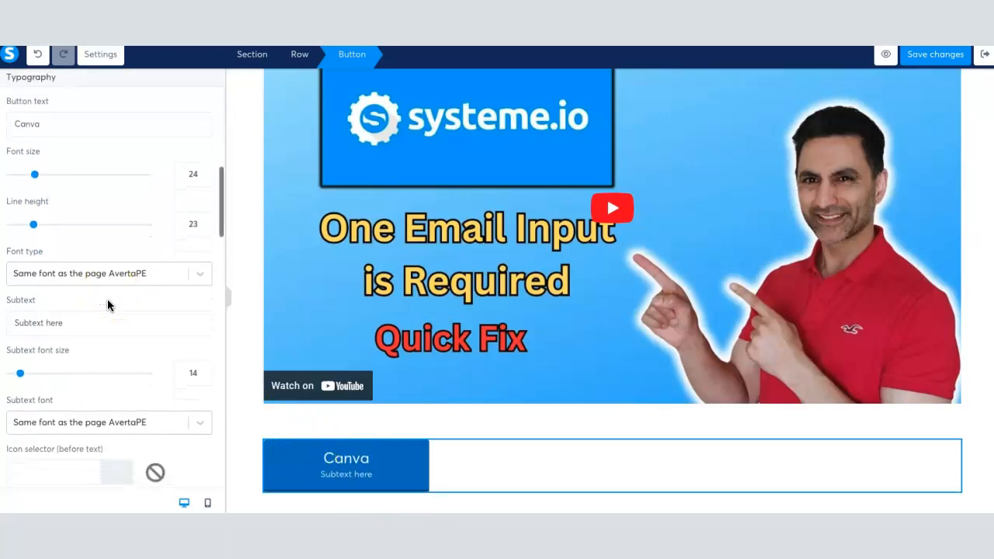
scroll(108, 300, "down", 1)
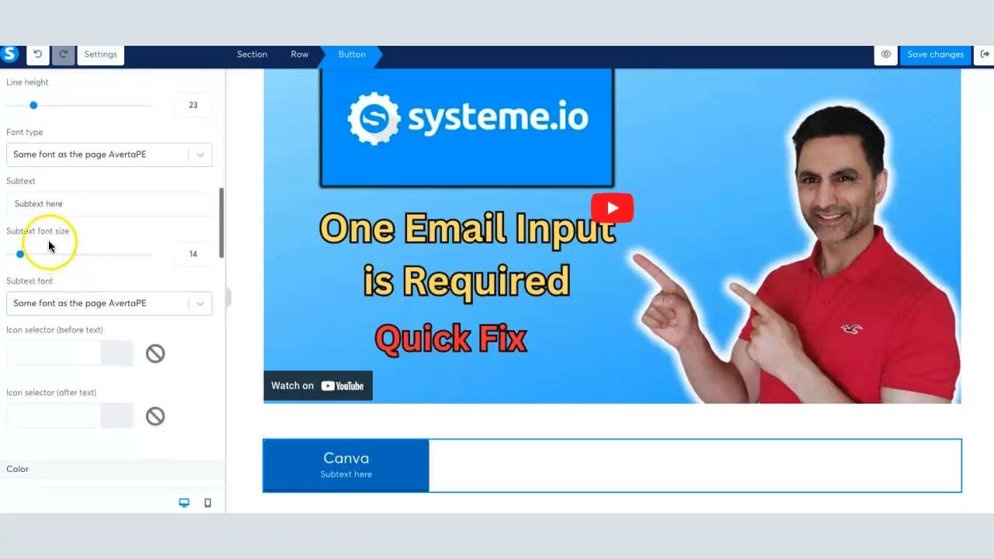
left_click_drag(23, 255, 24, 254)
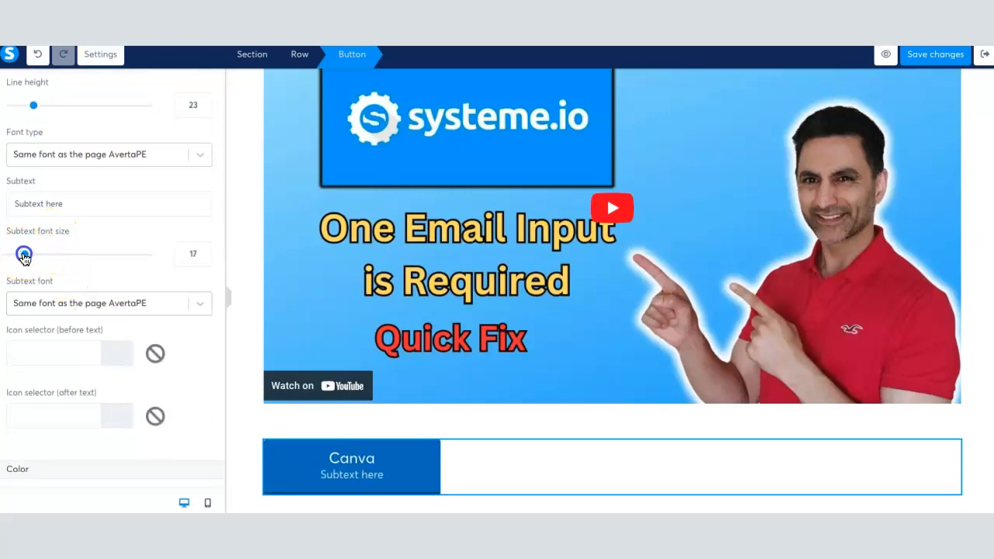
left_click(324, 479)
left_click(347, 478)
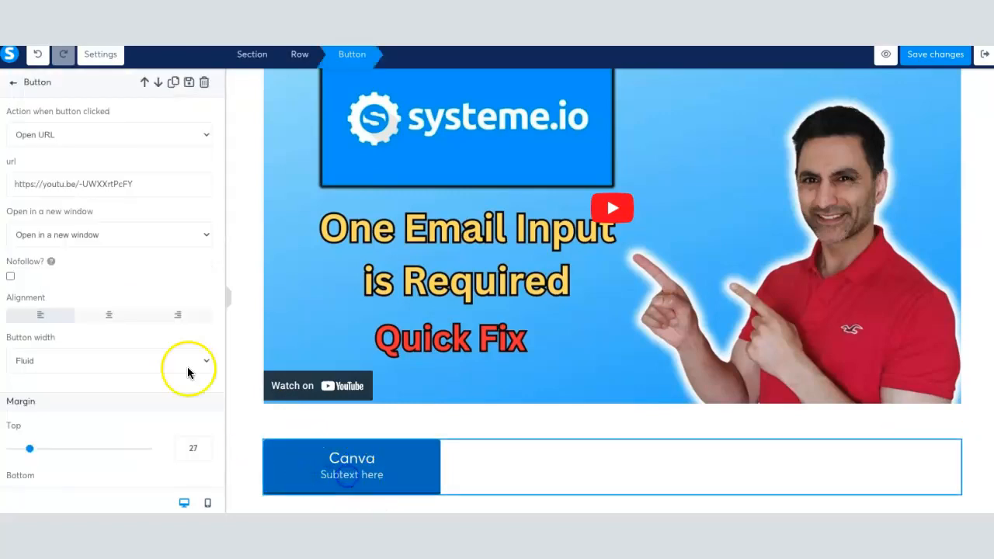
Open the icon picker for the icon before the button text and browse the available icons
scroll(100, 286, "down", 2)
scroll(98, 283, "up", 1)
scroll(97, 283, "down", 3)
scroll(98, 288, "down", 7)
scroll(98, 288, "down", 4)
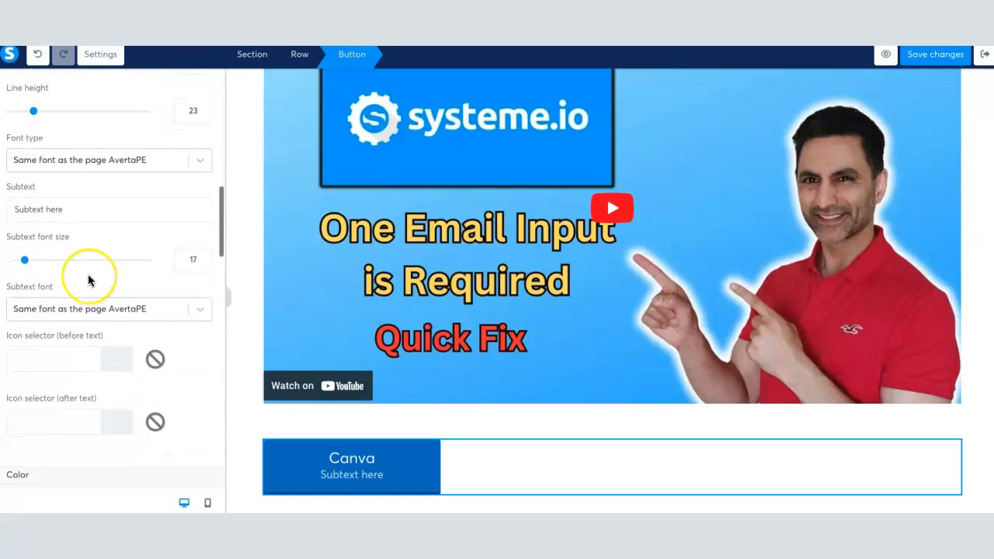
scroll(88, 280, "down", 1)
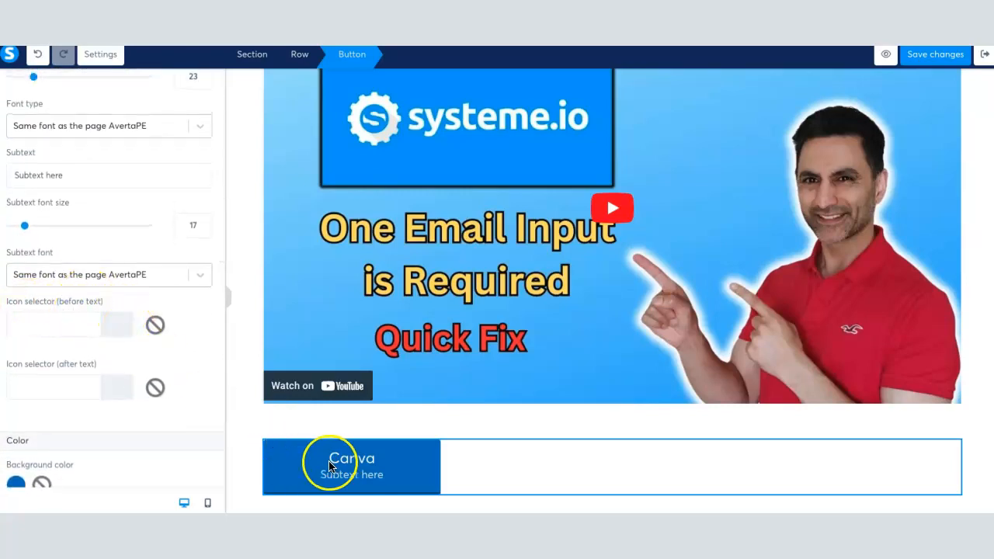
left_click(112, 328)
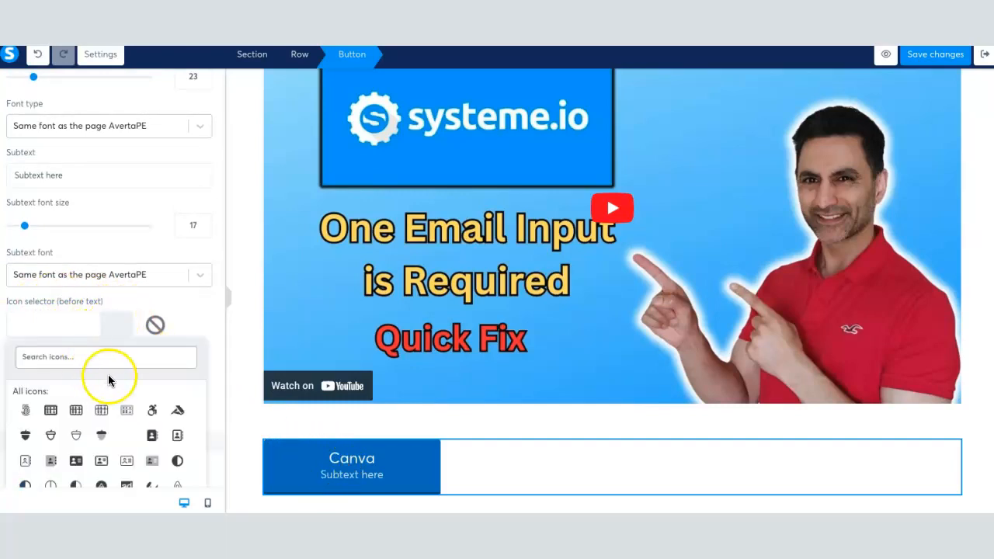
scroll(109, 380, "down", 2)
scroll(110, 380, "down", 5)
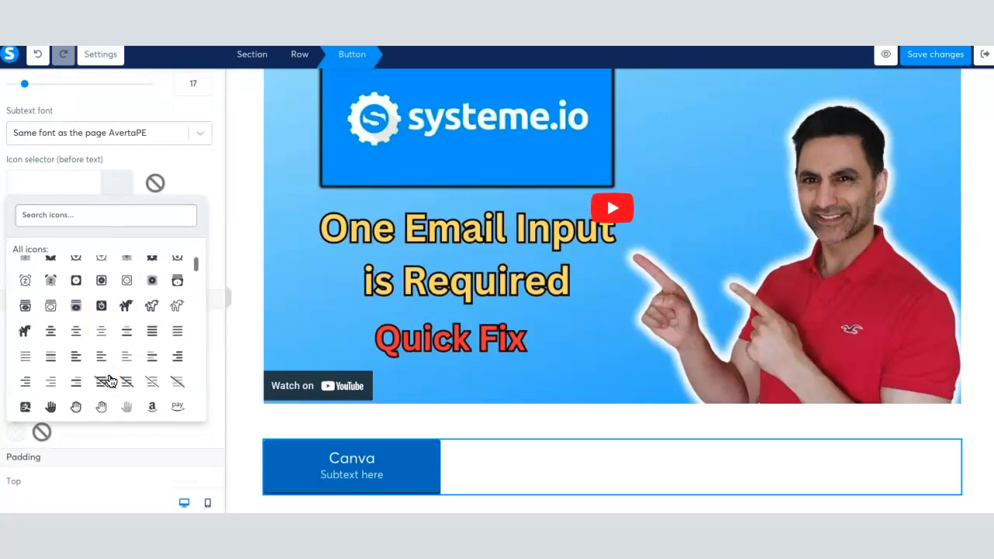
scroll(110, 380, "down", 1)
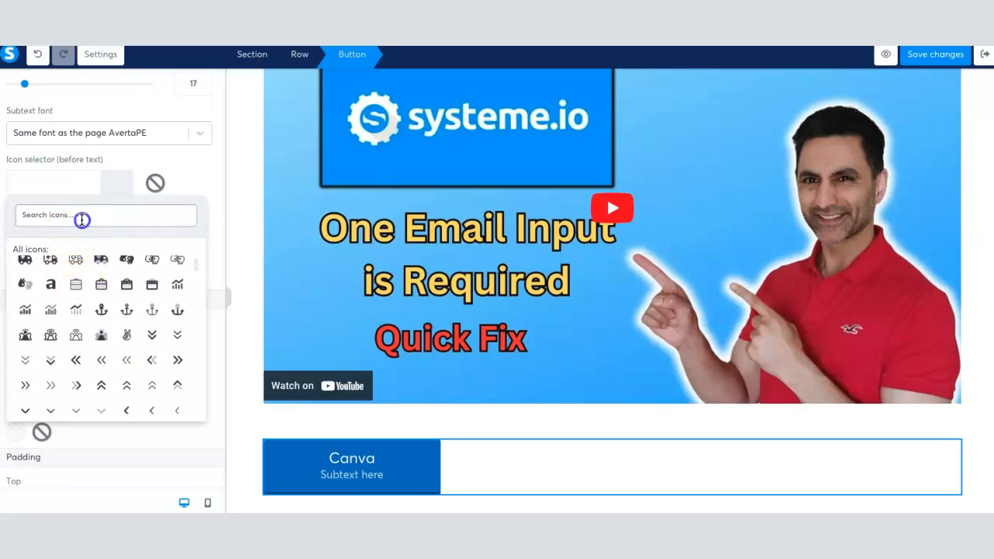
Try searching the icon picker for "Arrow", and clear the search term
type("Arrow")
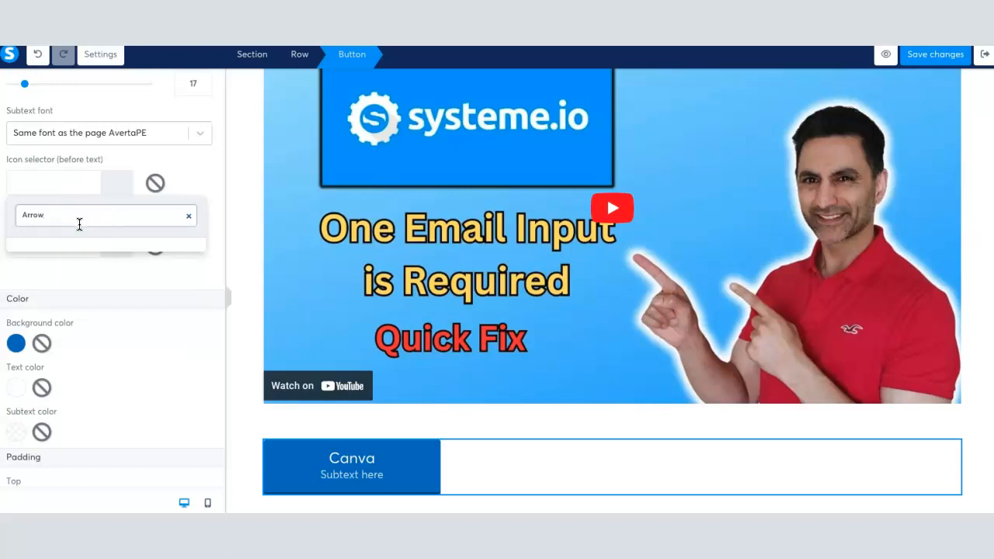
left_click(104, 232)
scroll(107, 225, "down", 1)
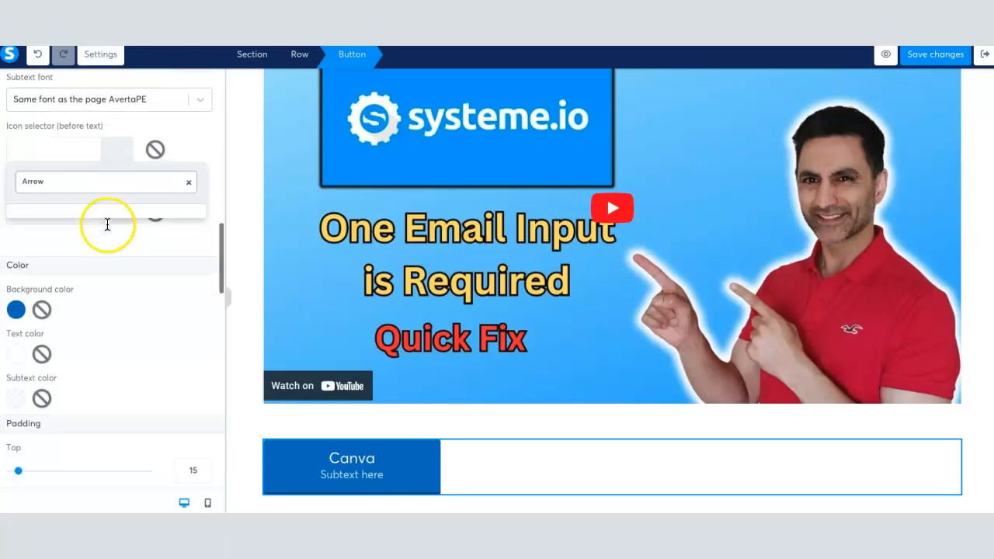
scroll(107, 226, "up", 1)
left_click(80, 233)
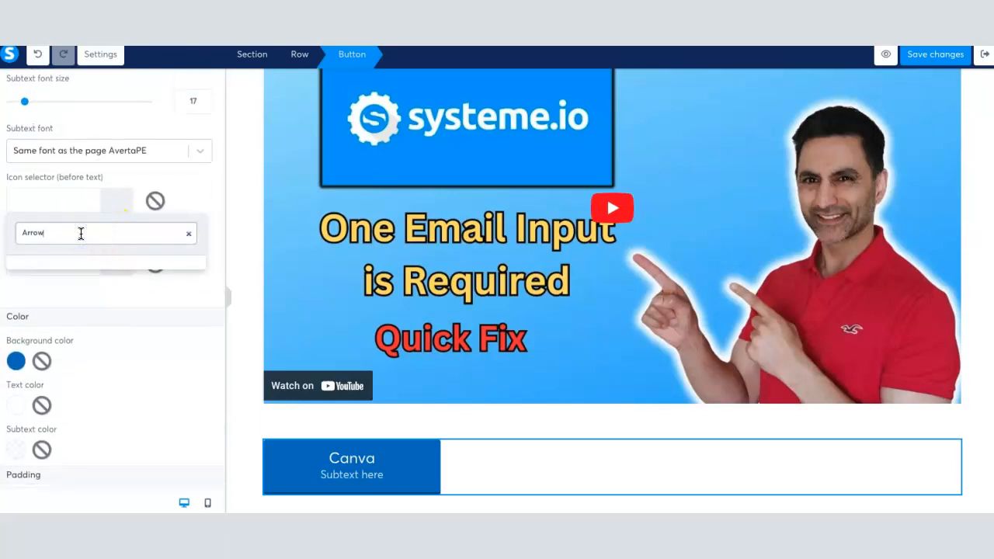
key("BackSpace")
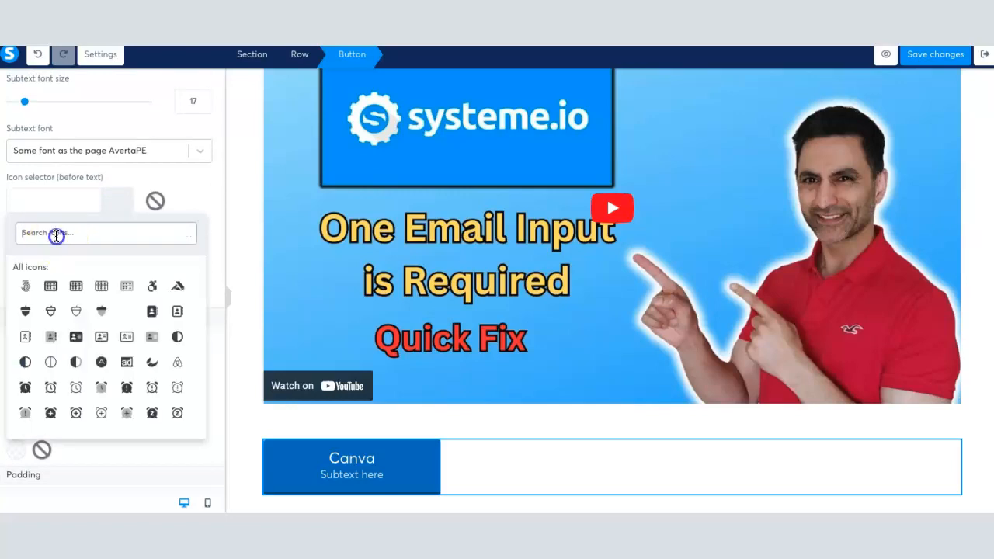
Search the icons for "arrow" and choose arrow-alt-circle-right as the icon before the button text
type("A")
key("BackSpace")
type("arrow")
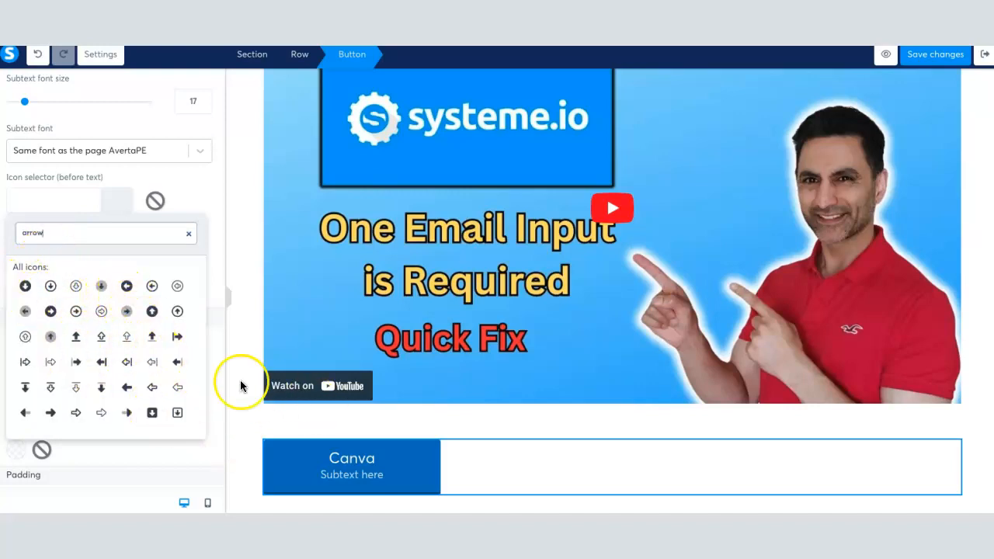
left_click(50, 313)
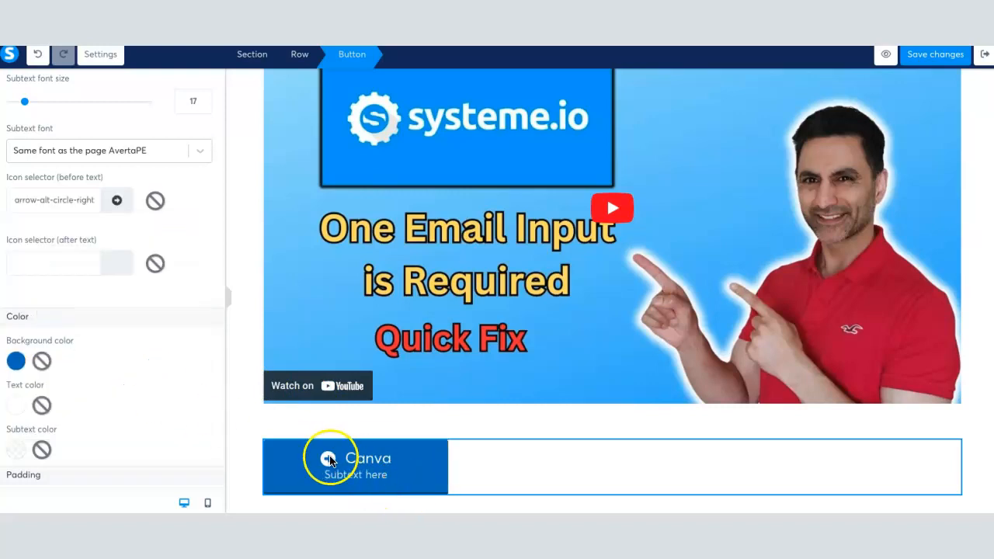
Set the button's background color to solid bright red, EC1606
scroll(87, 369, "down", 2)
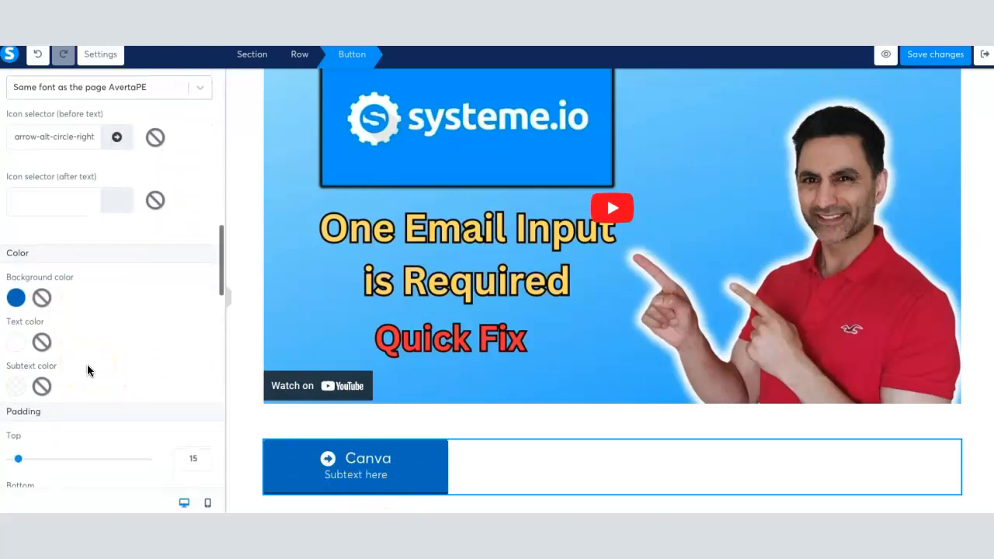
left_click(14, 284)
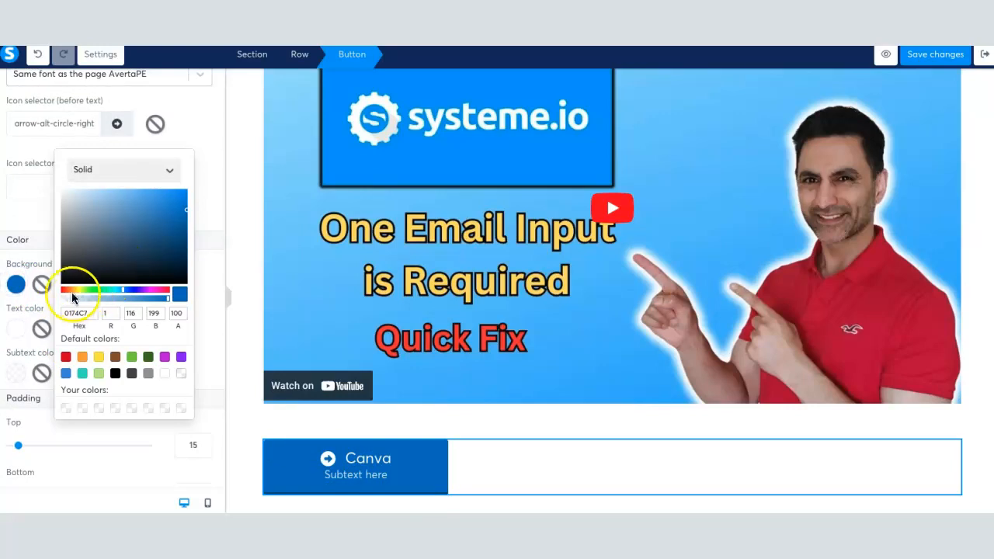
left_click(63, 291)
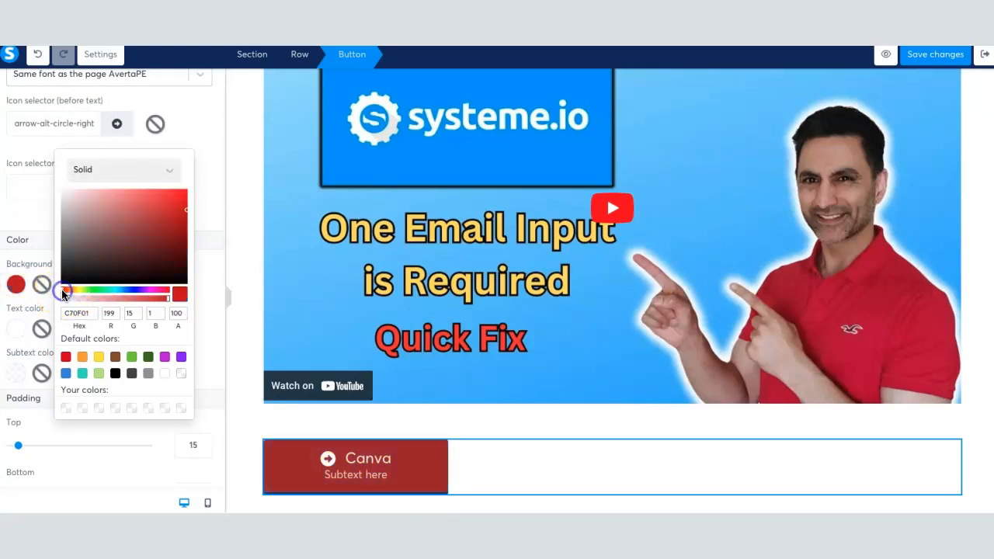
left_click(184, 197)
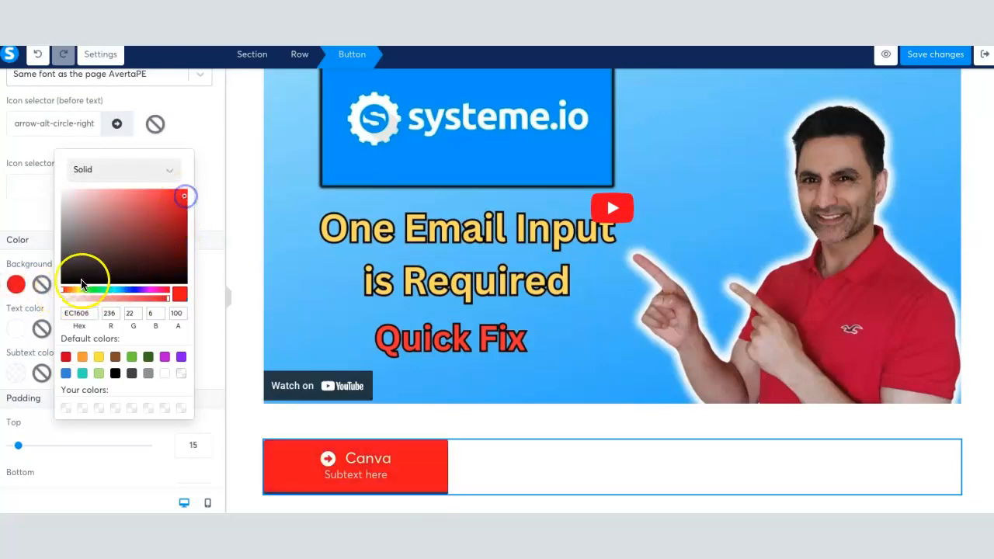
Set the button's text color to near-black, 0E0101
left_click(14, 335)
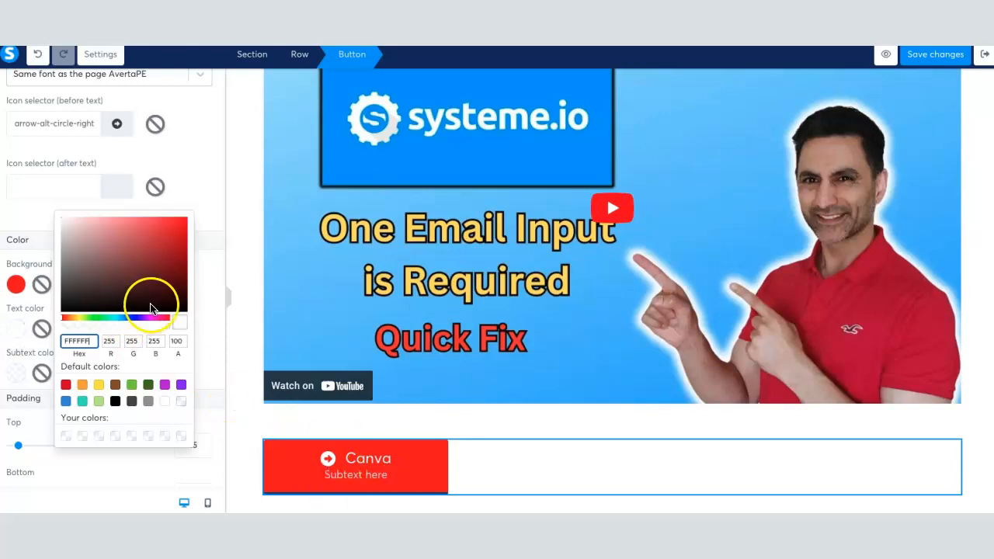
left_click(178, 310)
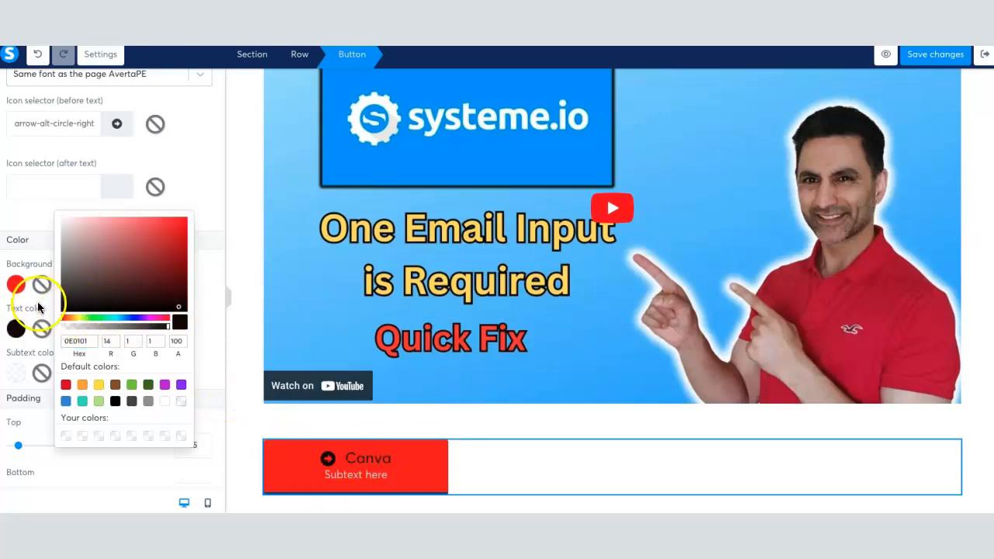
scroll(38, 315, "down", 5)
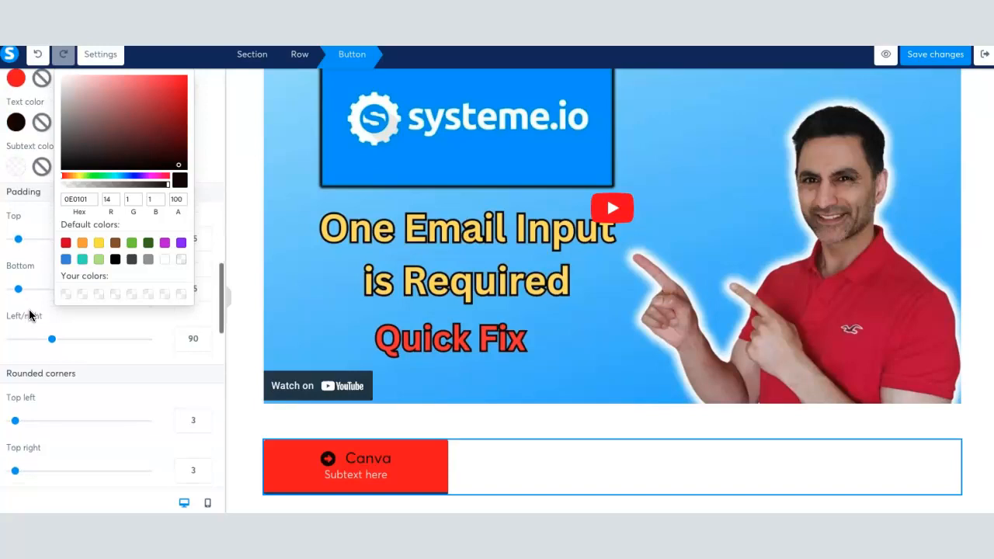
left_click(116, 328)
Delete the placeholder subtext "Subtext here" from the Canva button, leaving the subtext empty
scroll(117, 329, "down", 4)
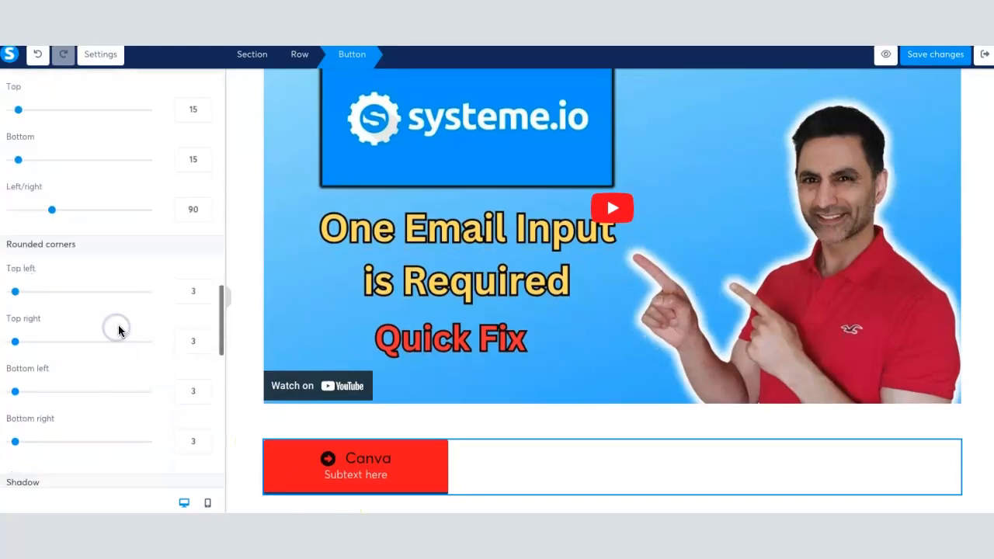
scroll(118, 331, "down", 10)
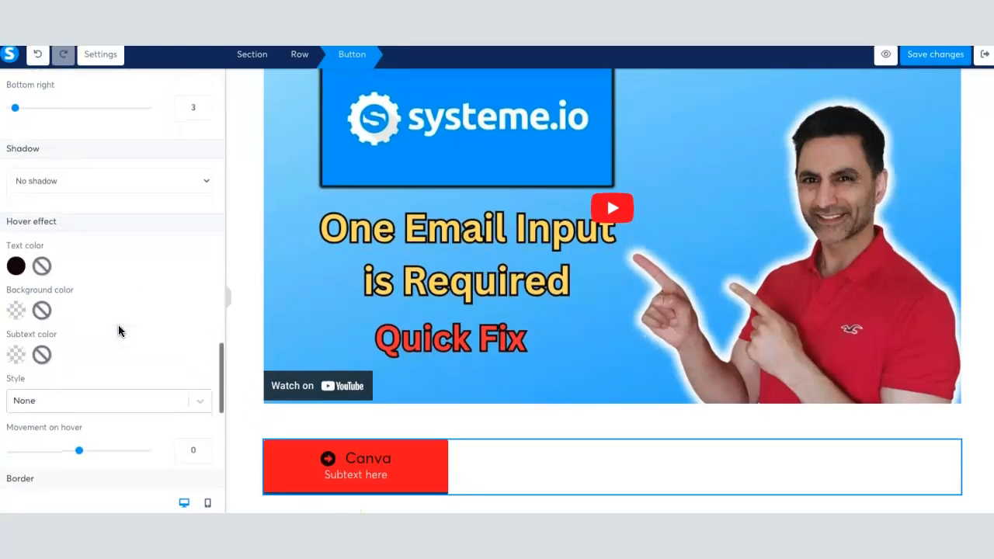
scroll(118, 330, "up", 15)
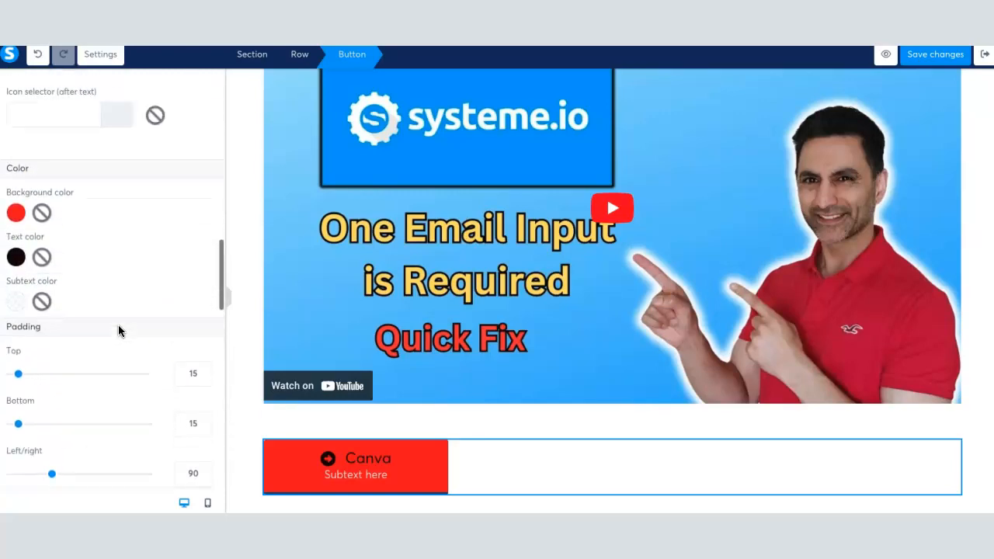
scroll(118, 331, "up", 7)
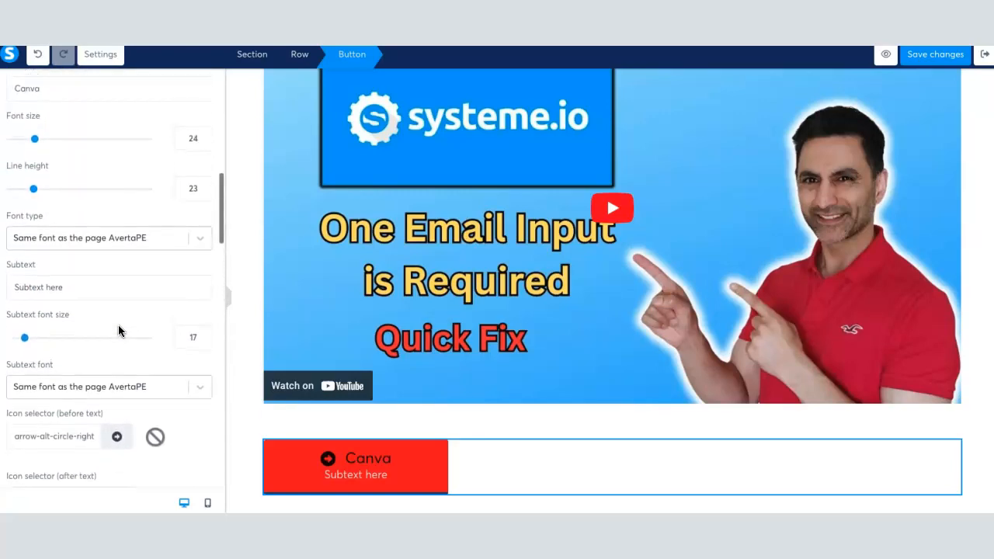
scroll(87, 326, "down", 2)
scroll(84, 319, "up", 1)
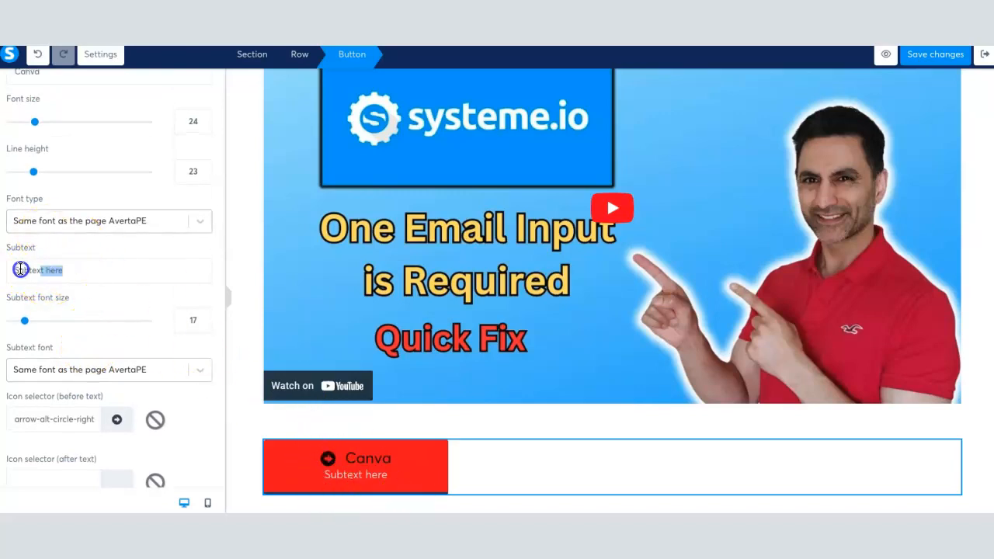
key("BackSpace")
left_click(410, 453)
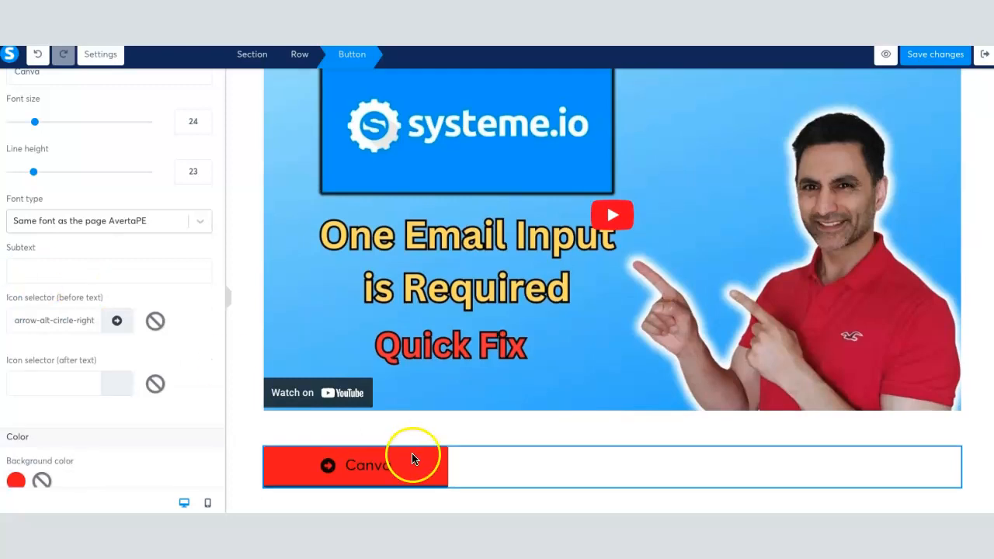
Set all four rounded corners of the Canva button to 20
scroll(197, 356, "down", 5)
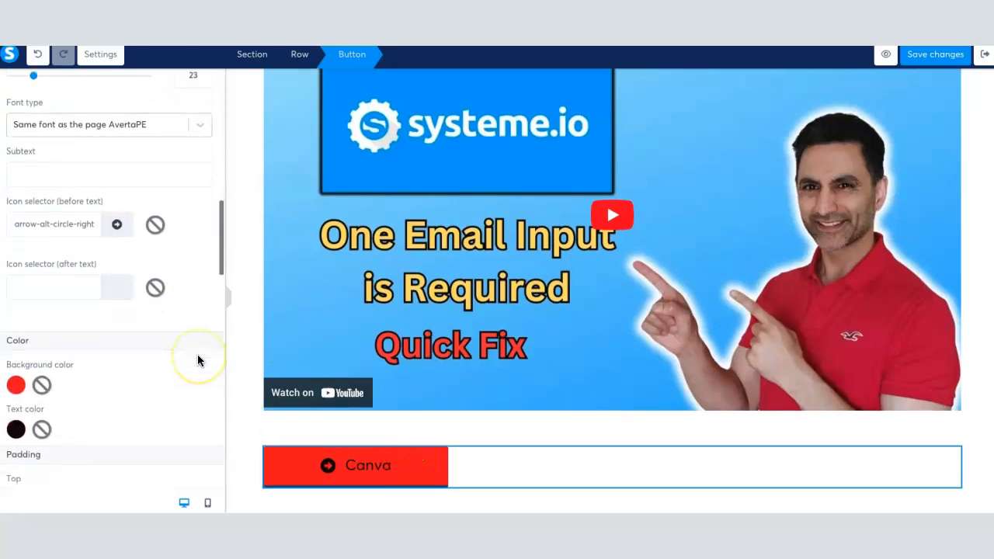
scroll(197, 354, "down", 1)
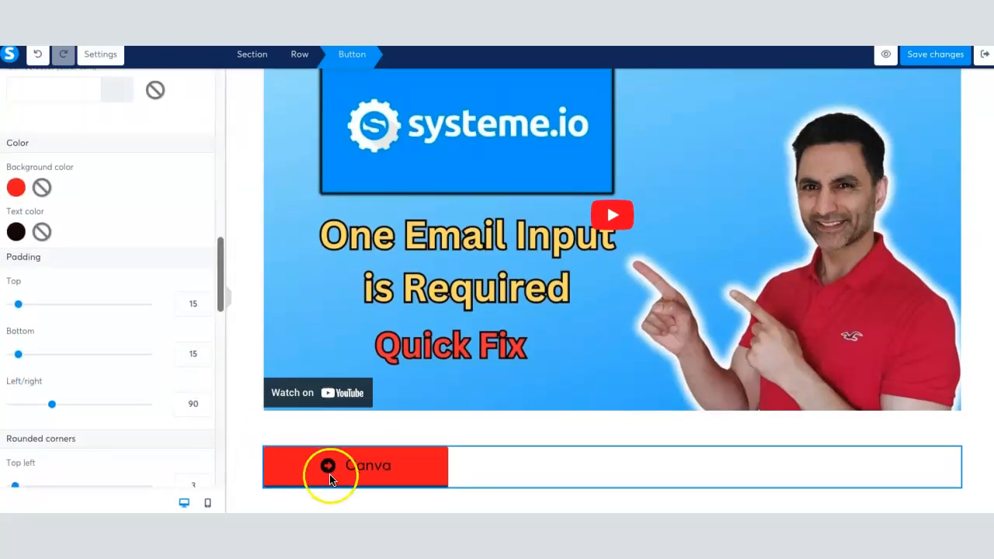
scroll(116, 353, "down", 5)
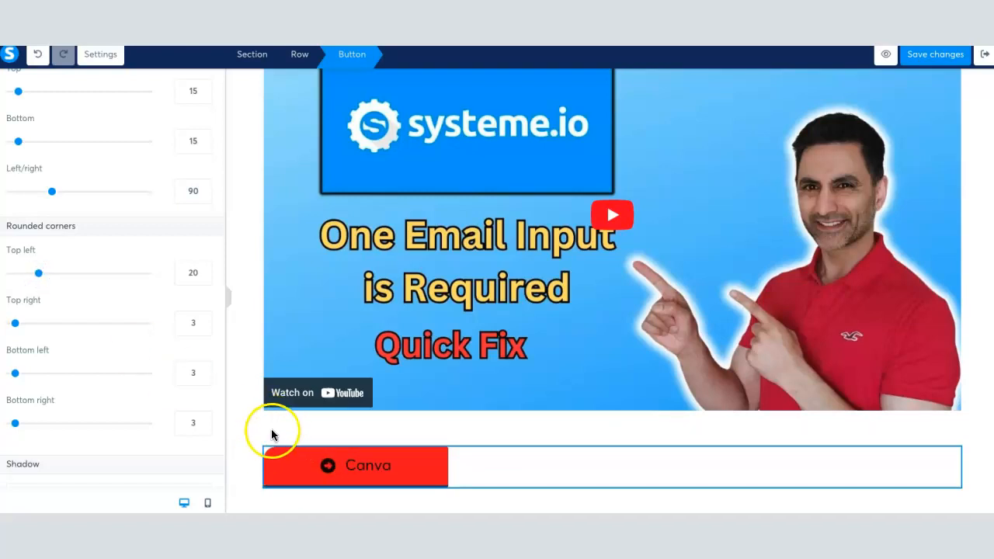
type("3")
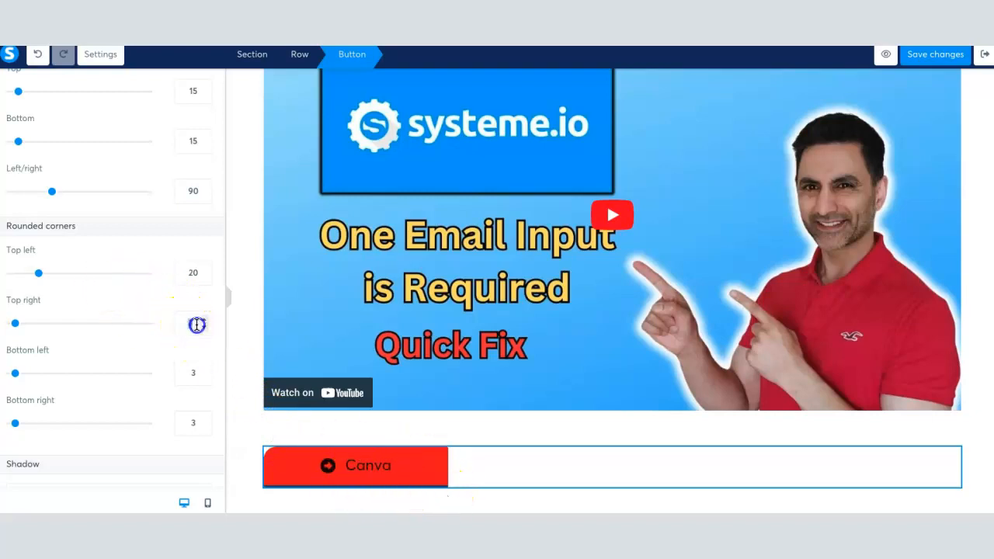
left_click(186, 372)
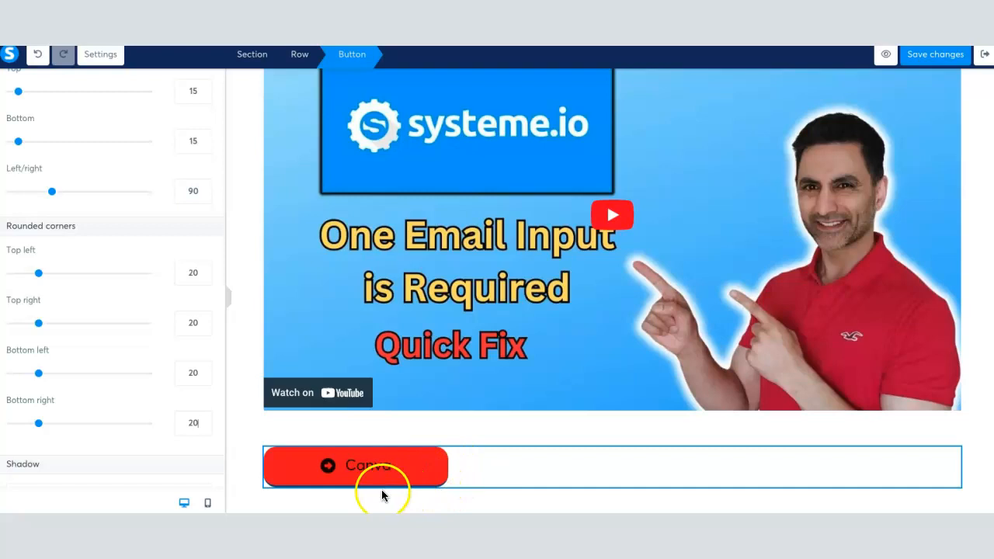
Try the Dashed border style on the Canva button and return it to Solid
scroll(67, 318, "down", 3)
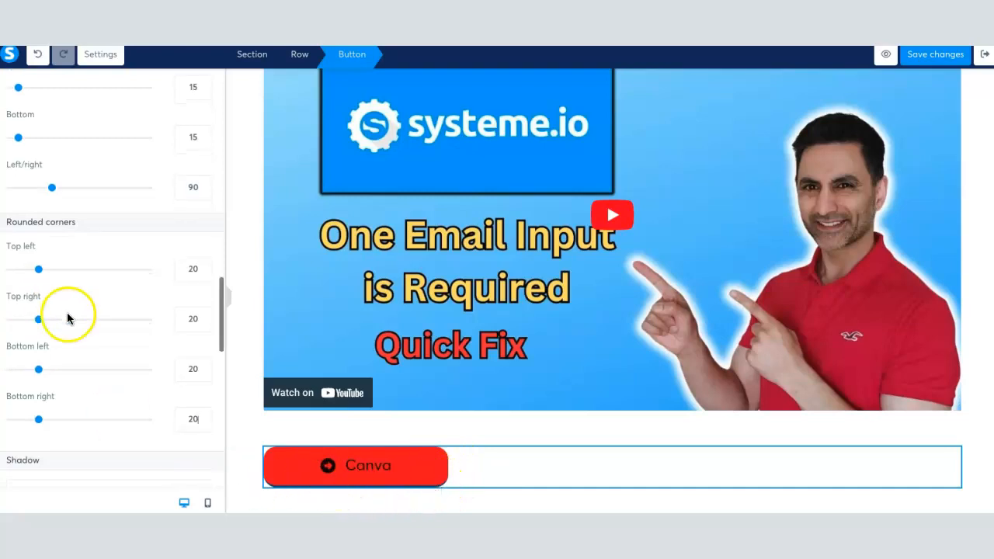
scroll(67, 318, "down", 6)
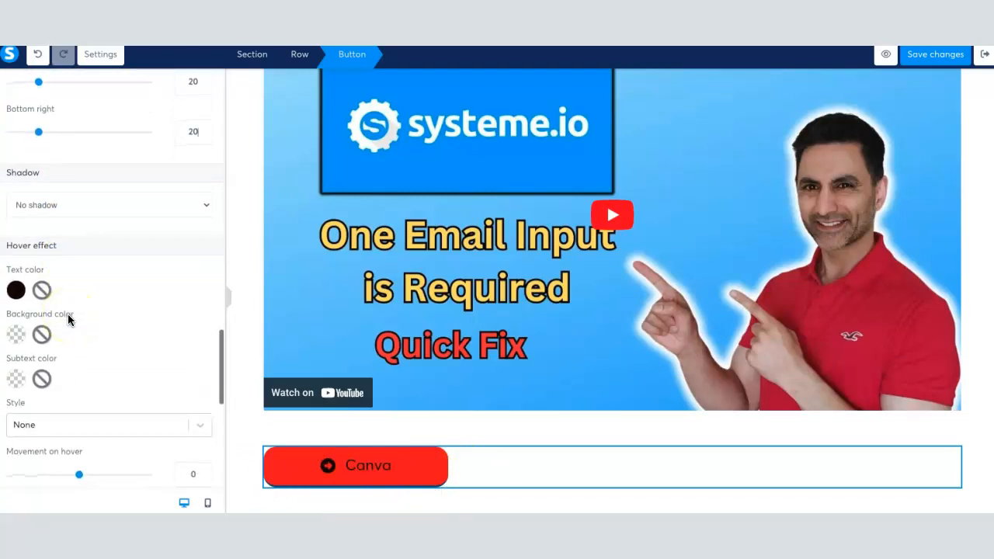
scroll(69, 319, "down", 5)
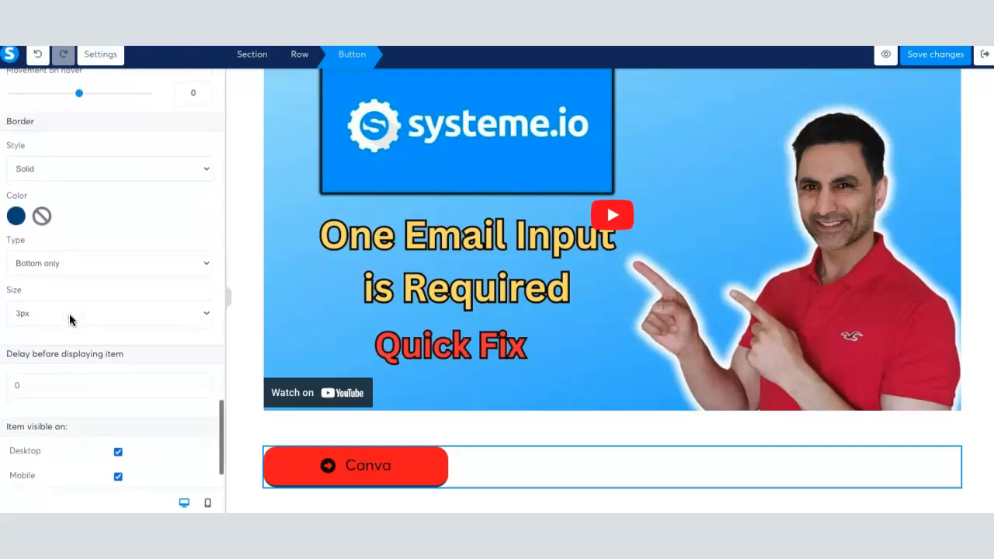
scroll(53, 212, "up", 1)
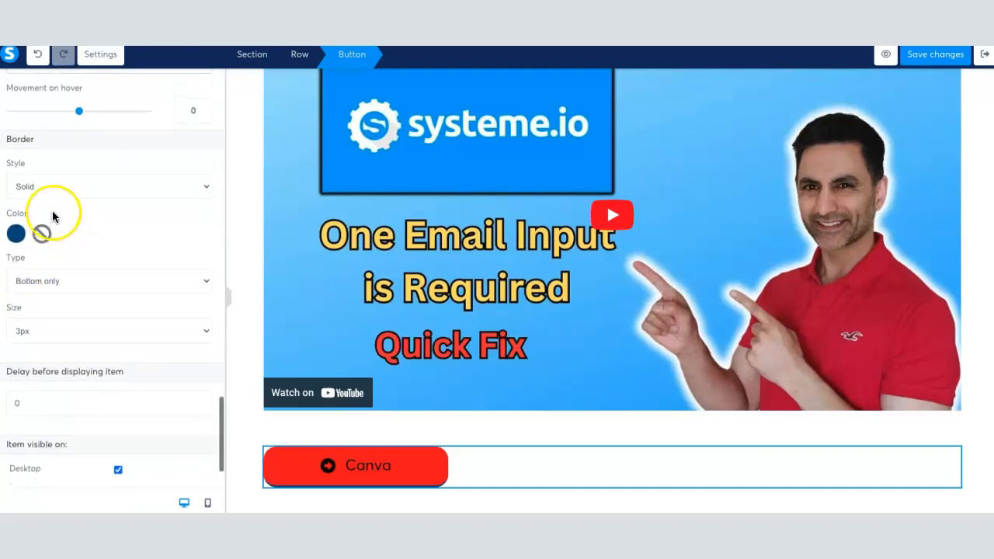
left_click(63, 199)
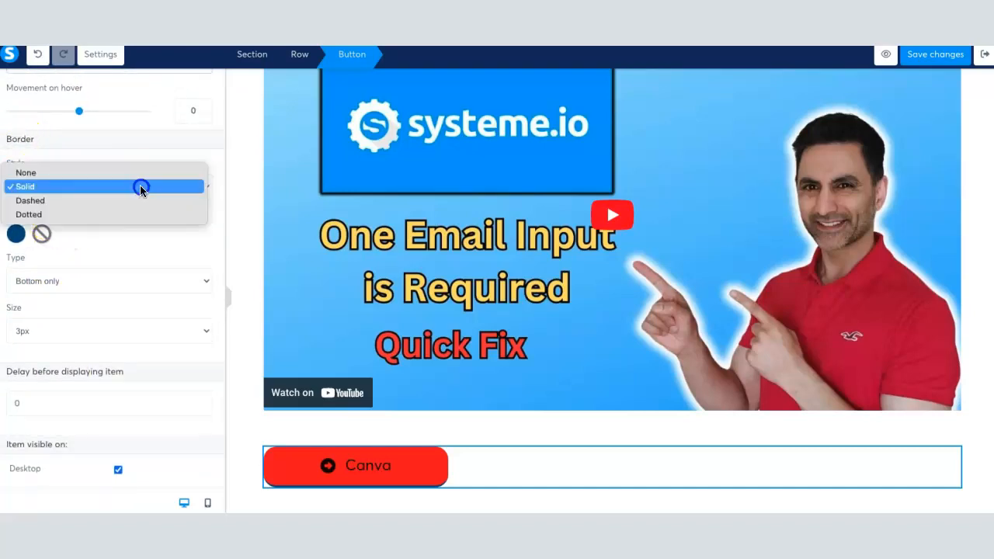
left_click(73, 203)
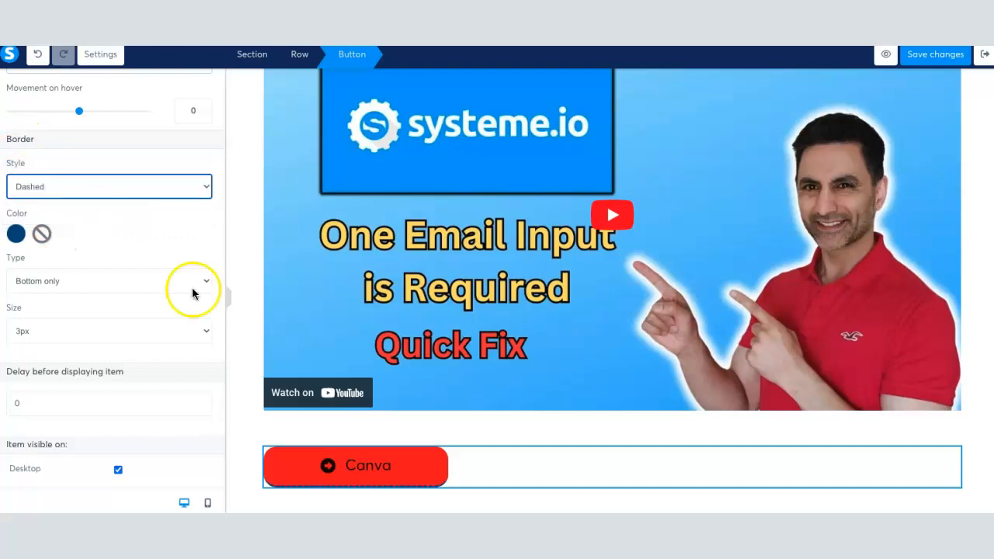
left_click(202, 186)
left_click(129, 167)
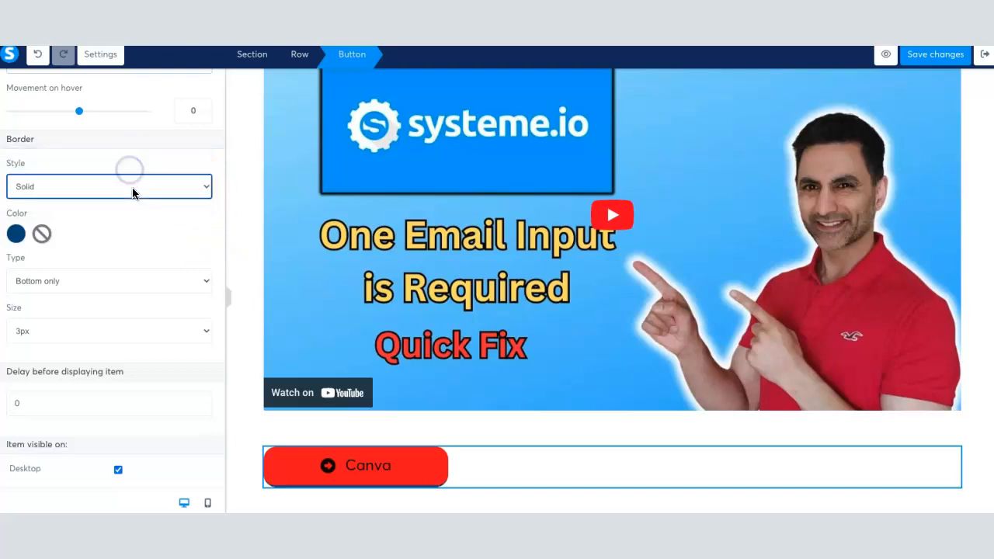
Change the Canva button's border type to Full Border and its size to 5px
left_click(199, 281)
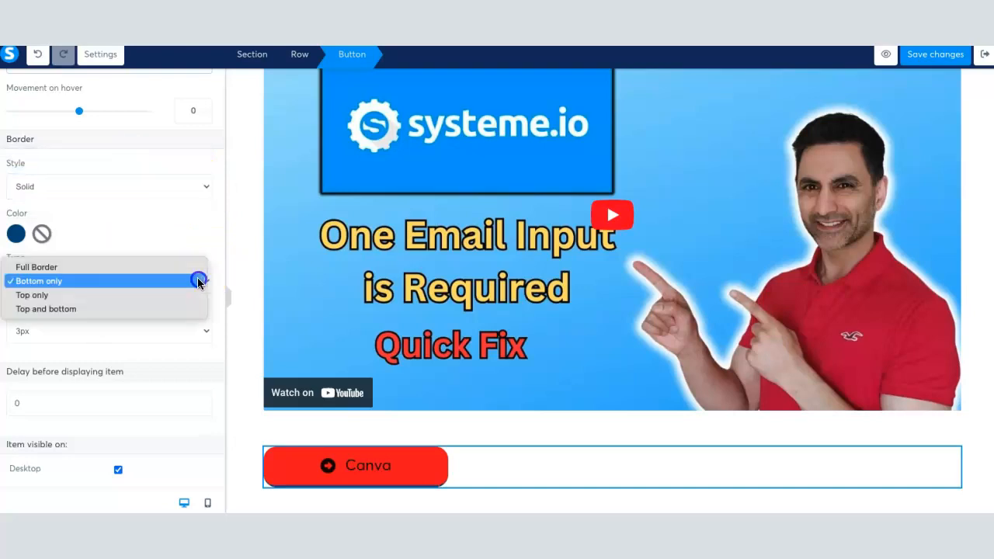
left_click(59, 267)
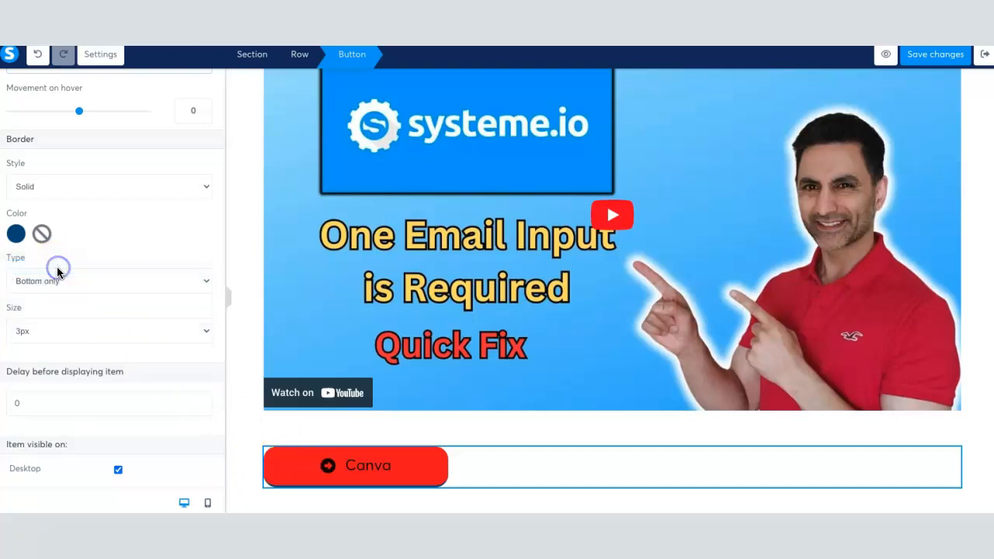
left_click(199, 330)
left_click(177, 347)
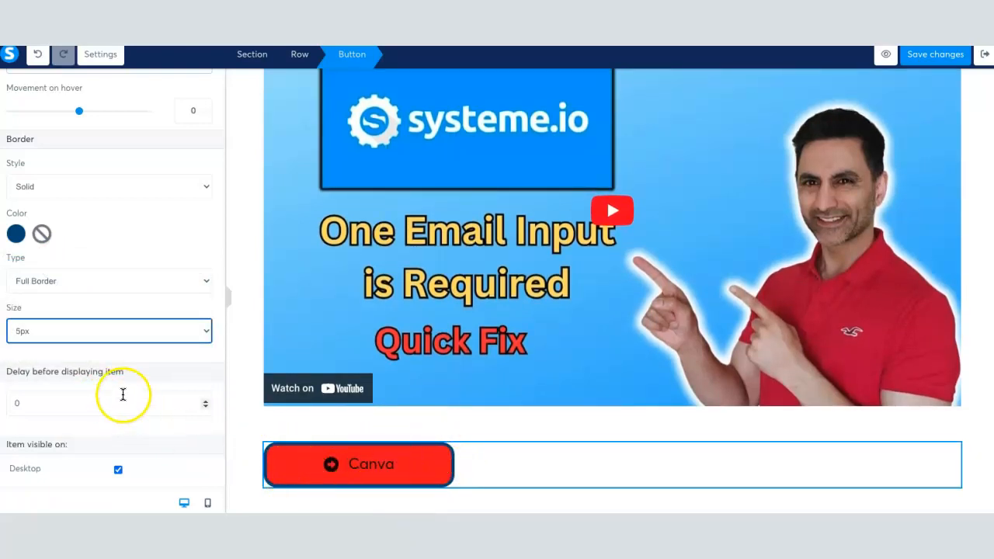
Set the background color of the Canva button's hover effect to yellow, E7F108
scroll(122, 393, "down", 1)
scroll(168, 401, "up", 4)
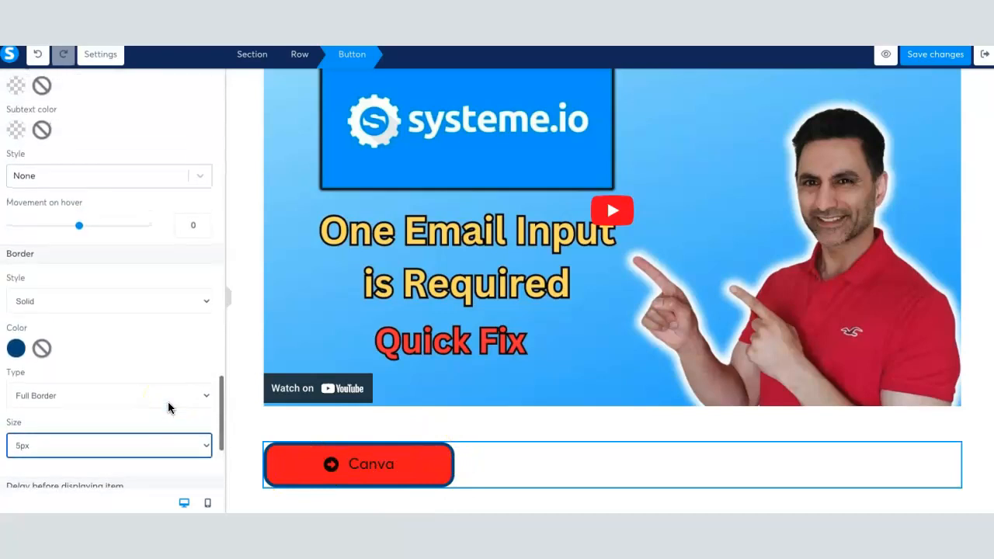
scroll(167, 408, "up", 2)
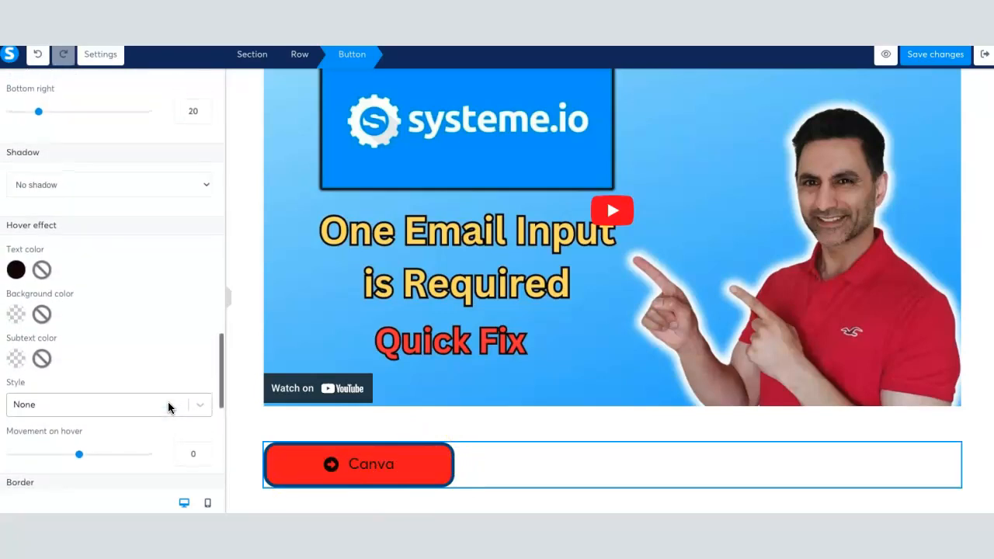
left_click(25, 330)
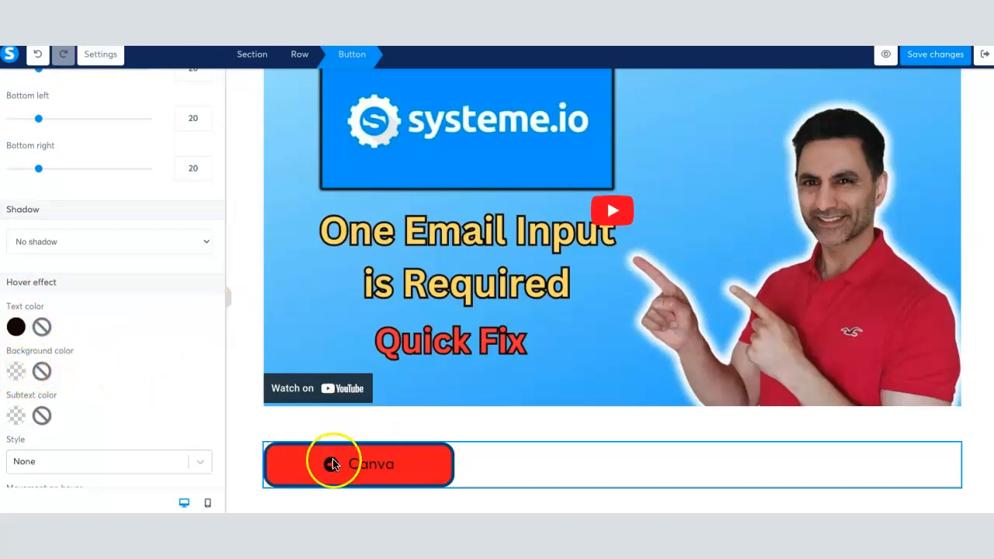
left_click(16, 373)
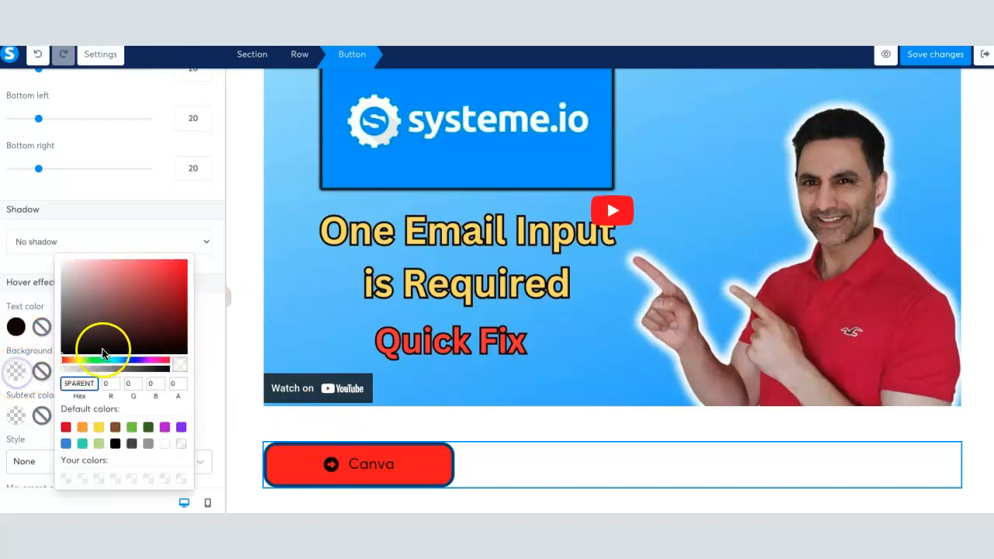
left_click(80, 362)
left_click_drag(180, 274, 184, 266)
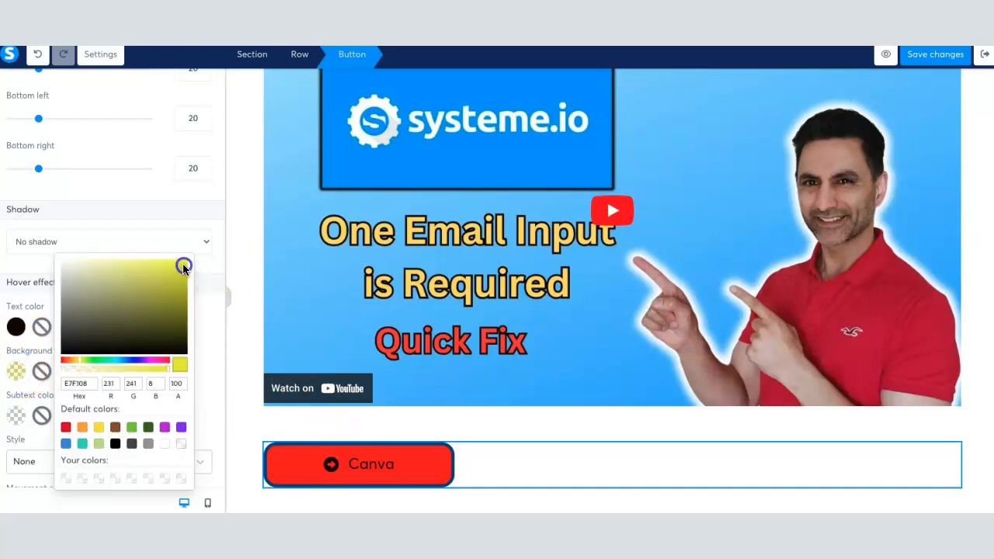
left_click(214, 344)
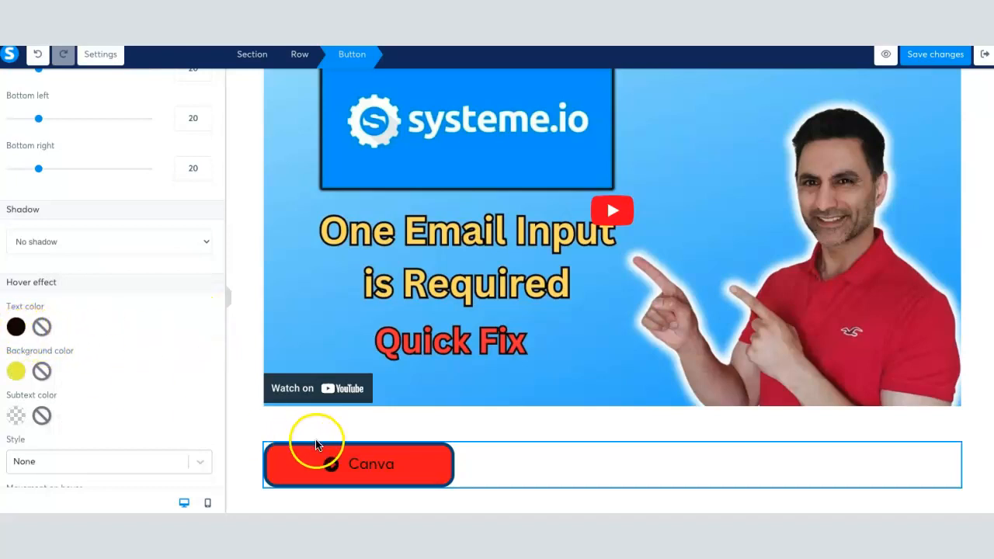
Set the text color of the Canva button's hover effect to bright red, F60606, and deselect the button
left_click(16, 326)
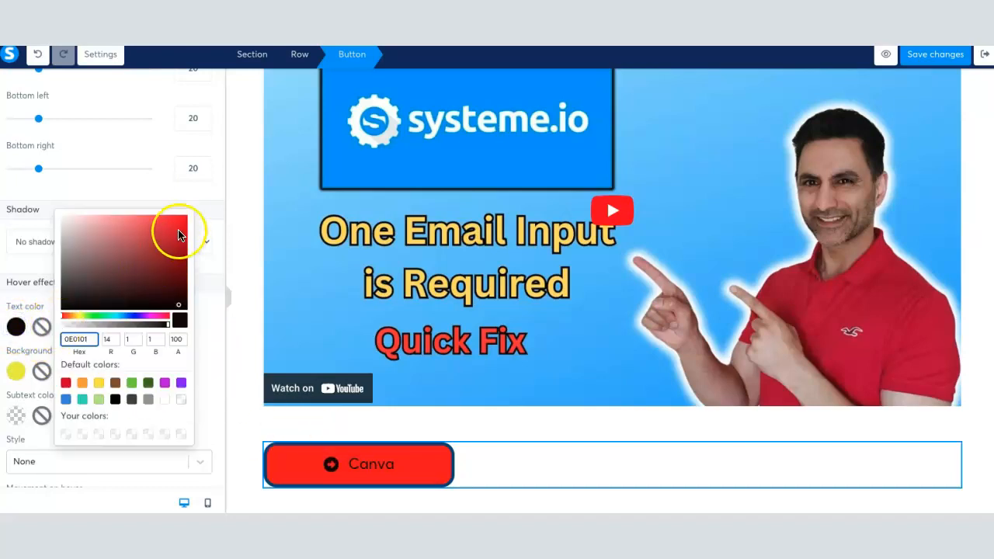
left_click(185, 221)
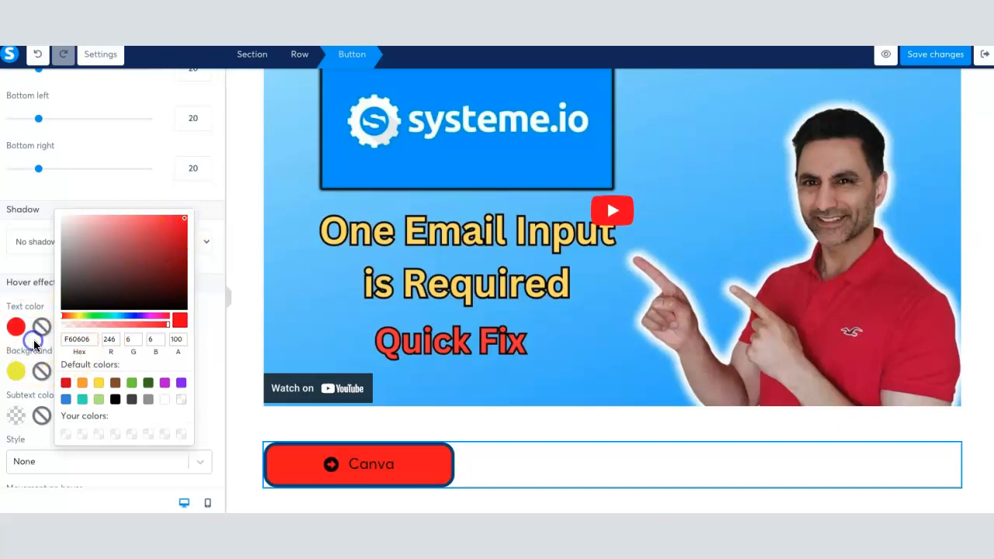
left_click(409, 428)
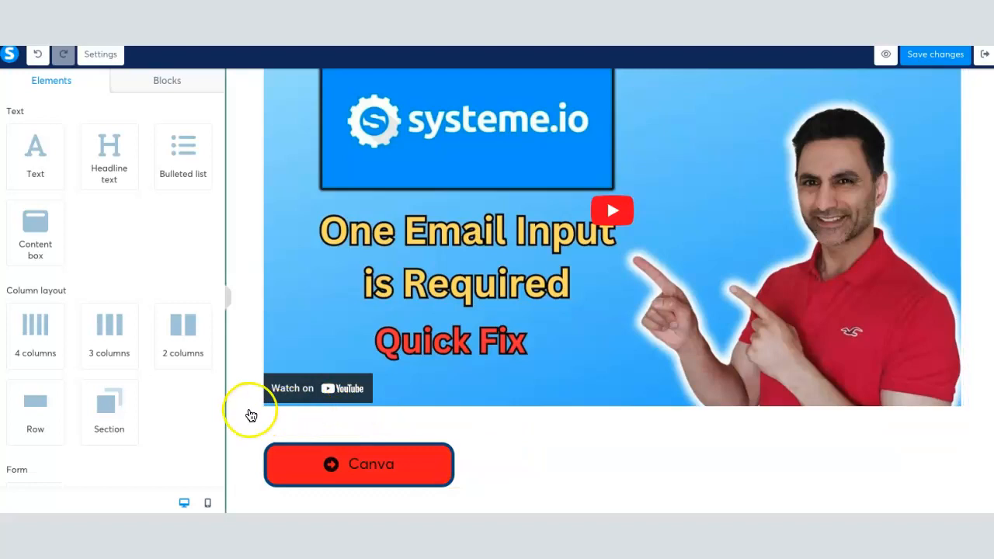
Test the hover effect of the Canva button on the page
left_click(319, 460)
mouse_move(348, 466)
left_mouse_down()
mouse_move(375, 466)
mouse_move(346, 465)
left_mouse_up()
left_click(353, 466)
left_click(352, 466)
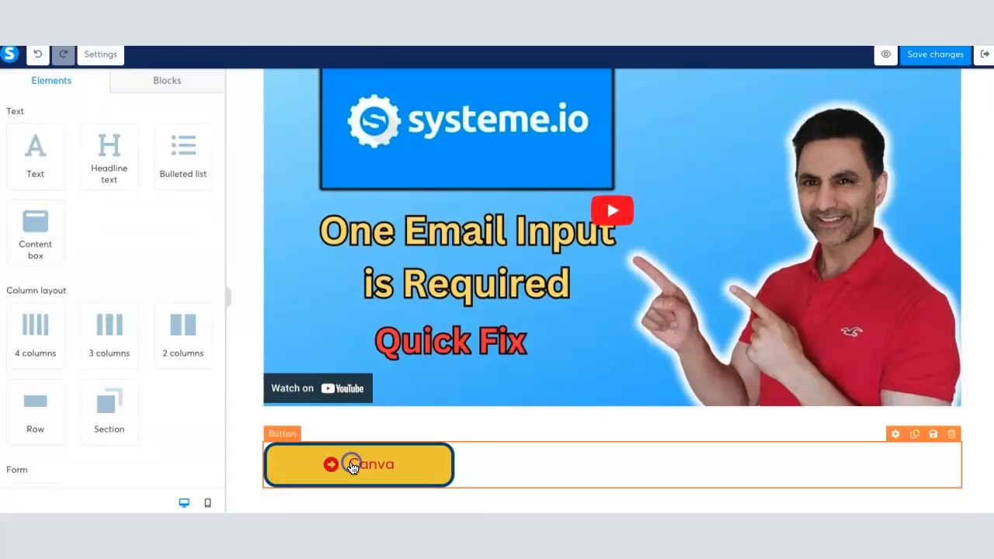
Review the Canva button's settings, from its click action and link through margins and typography, and deselect it
left_click(415, 465)
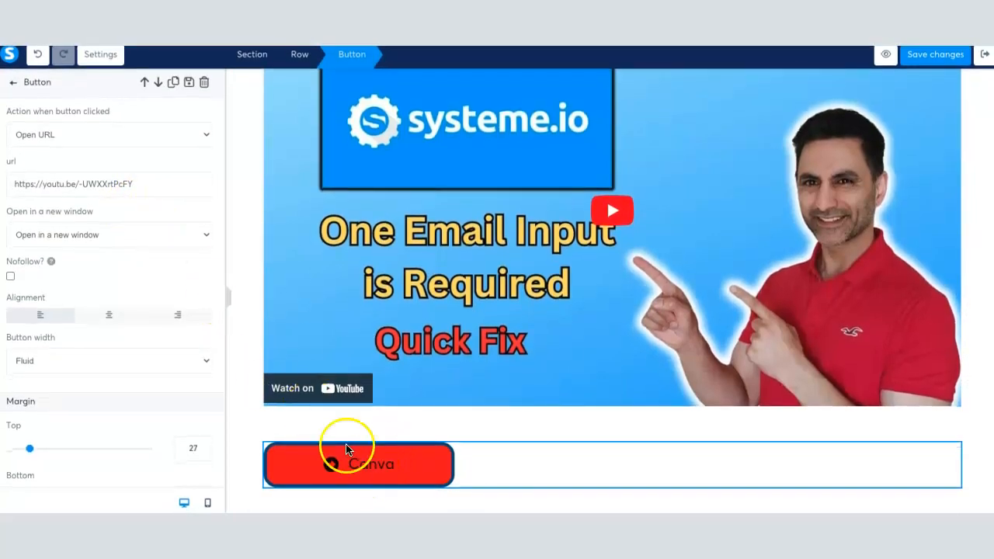
scroll(171, 282, "down", 4)
scroll(171, 285, "down", 5)
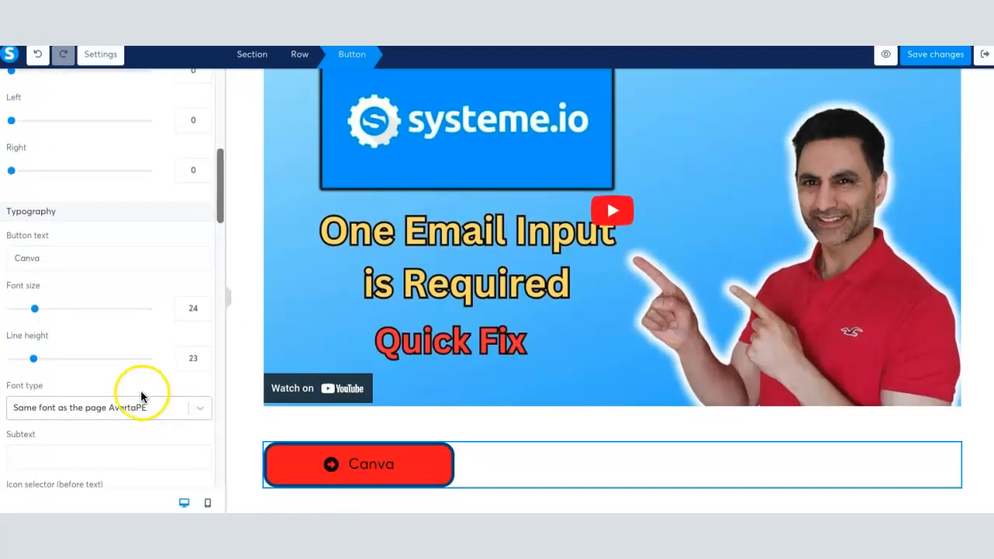
scroll(71, 268, "up", 1)
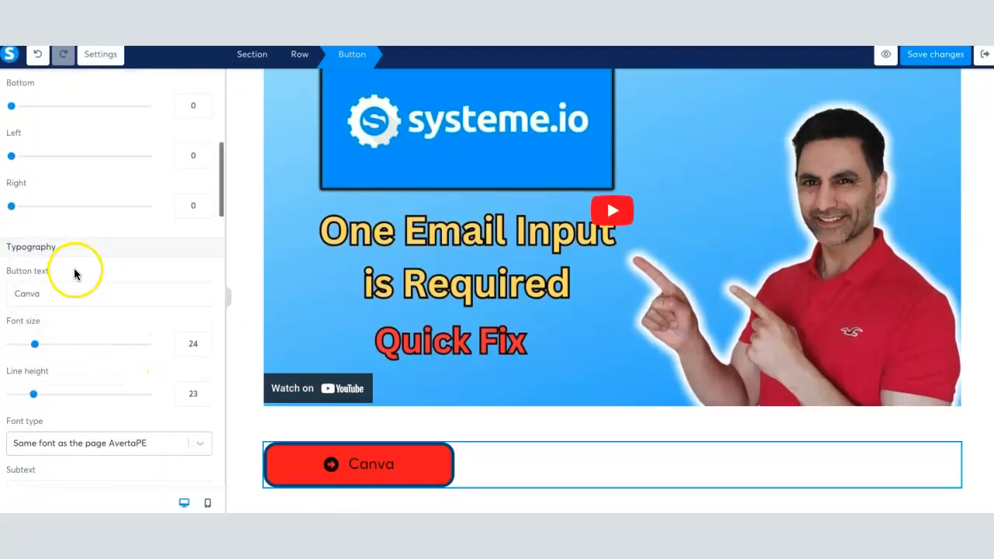
left_click(369, 465)
left_click(369, 466)
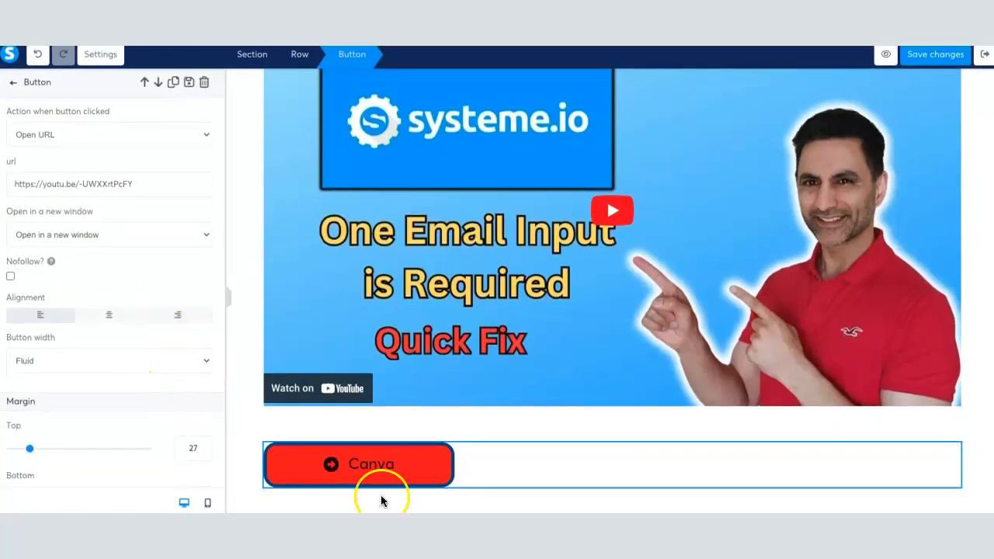
scroll(109, 431, "down", 5)
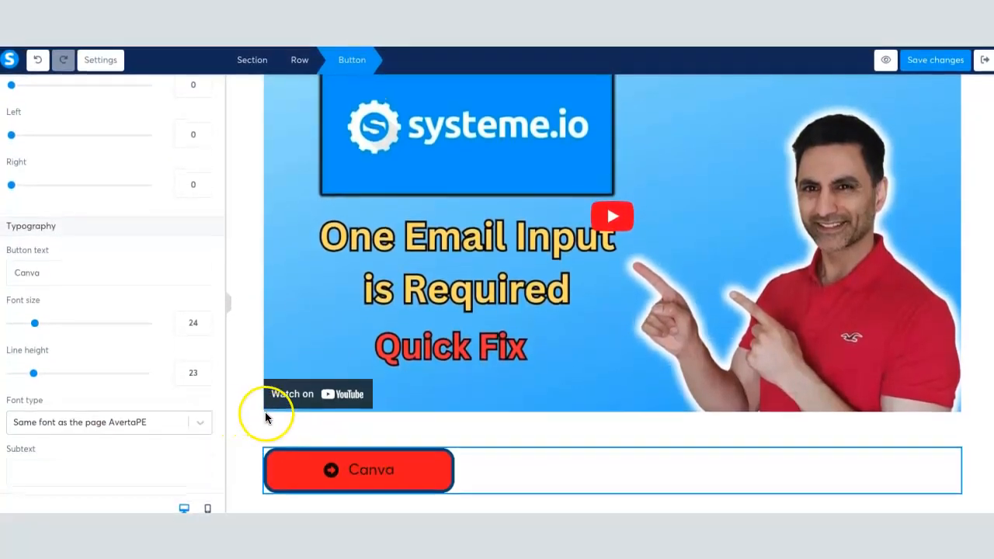
left_click(240, 413)
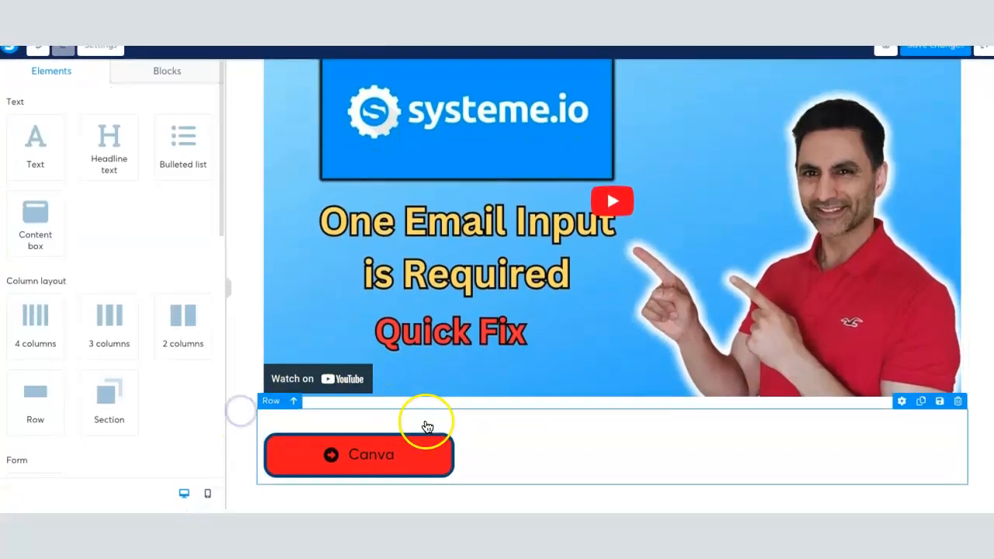
Duplicate the Canva button below the video
scroll(385, 417, "up", 2)
scroll(382, 417, "down", 2)
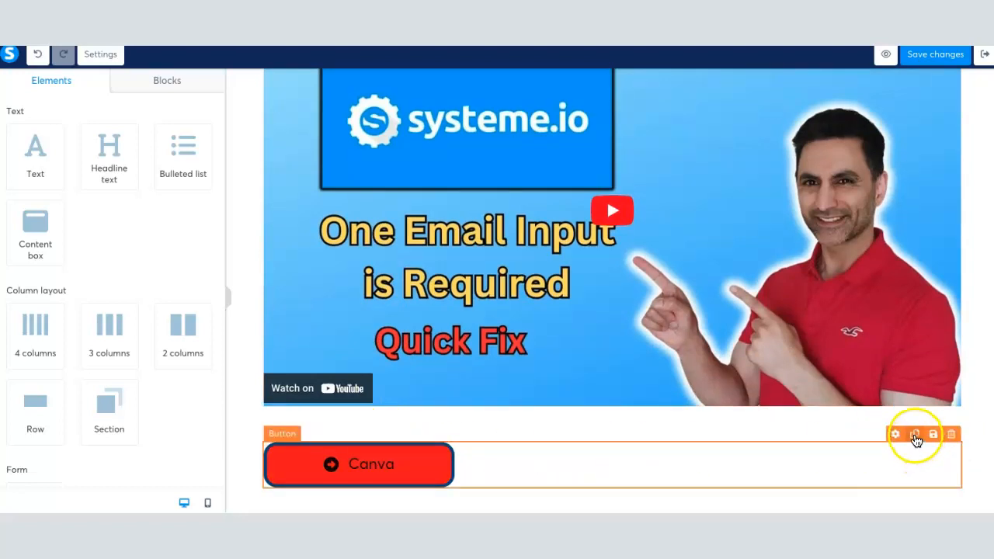
left_click(915, 435)
scroll(666, 440, "down", 2)
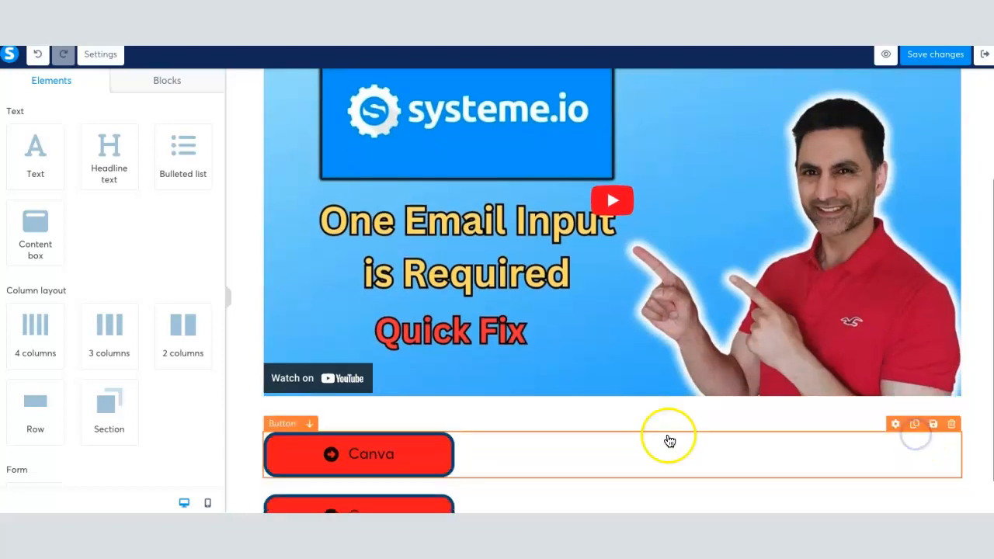
Replace the YouTube address in the lower Canva button's link with a Google address
left_click(437, 466)
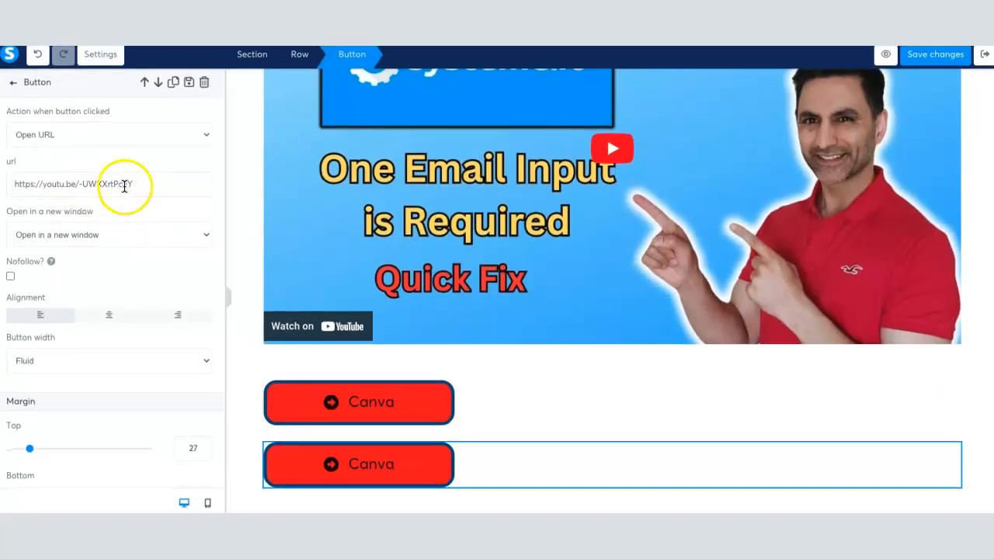
mouse_move(130, 184)
left_mouse_down()
mouse_move(52, 184)
mouse_move(137, 184)
left_mouse_up()
left_click(43, 185)
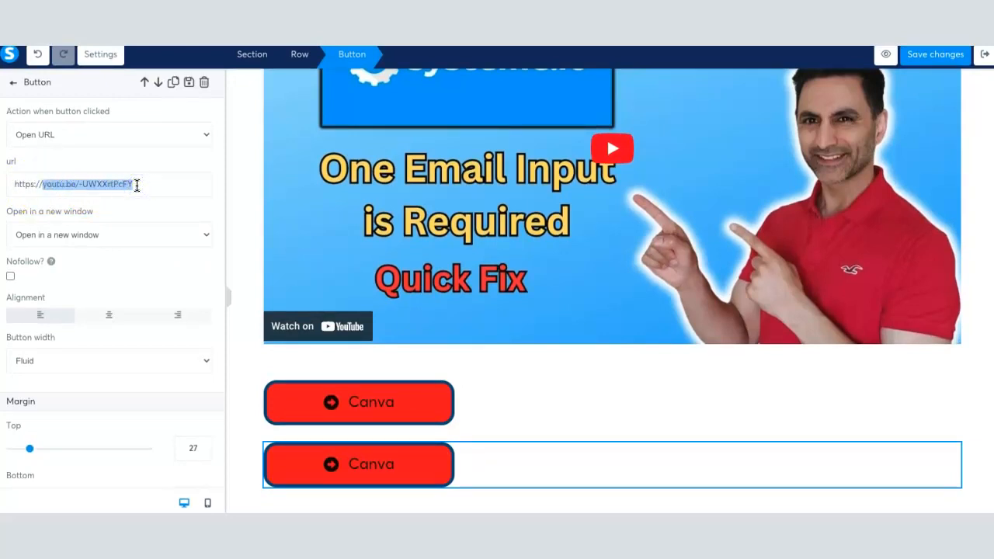
type("googl")
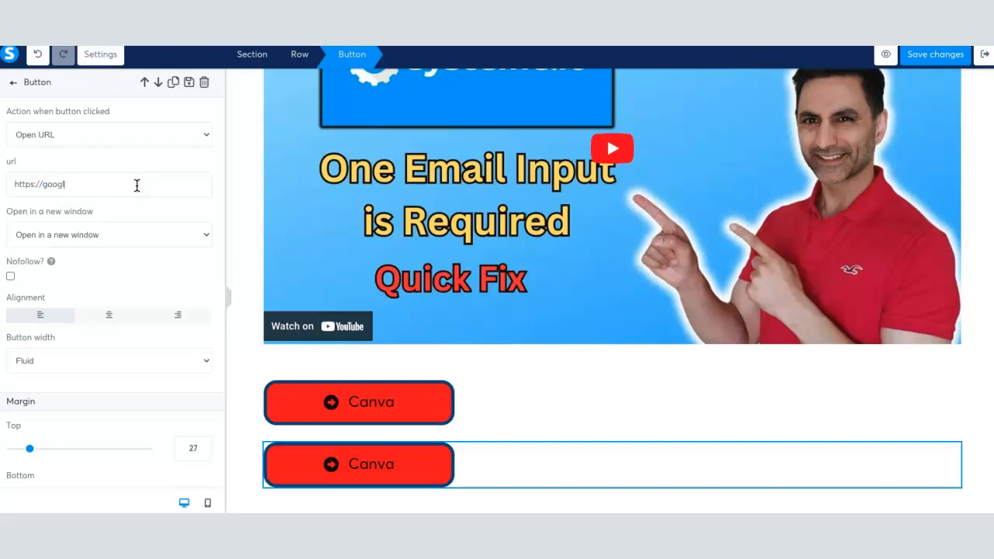
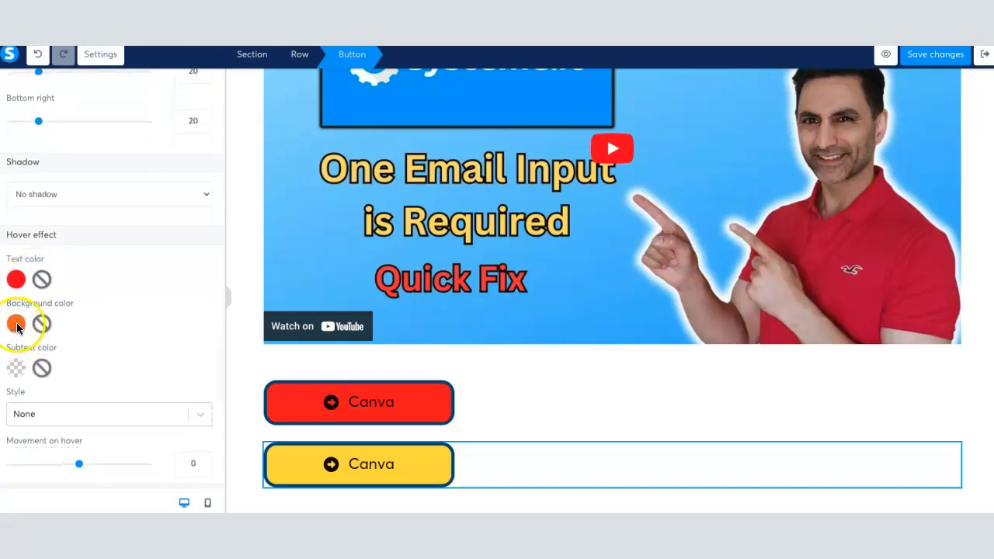
Set the text color of the lower Canva button's hover effect to near-black, 0A0000, and deselect the button
scroll(55, 326, "down", 1)
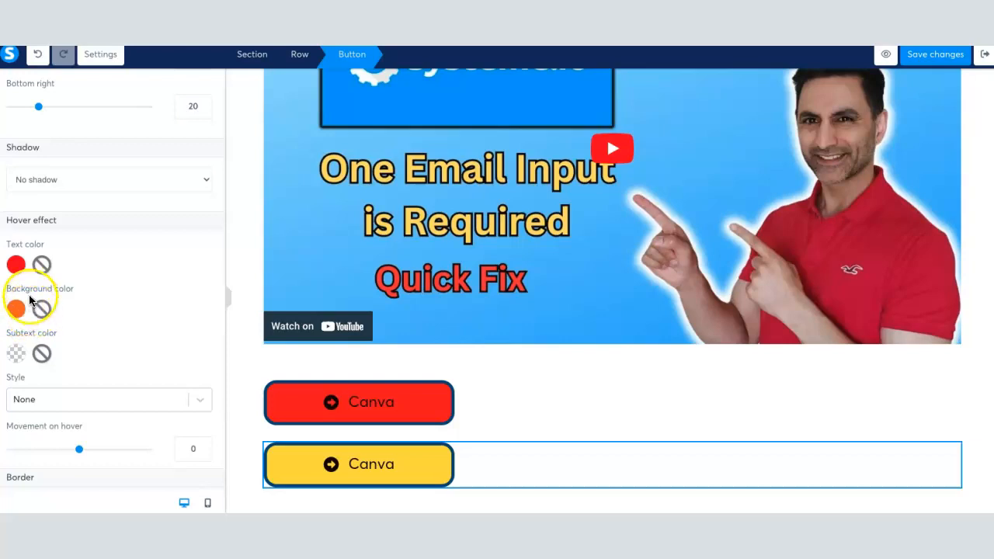
left_click(16, 264)
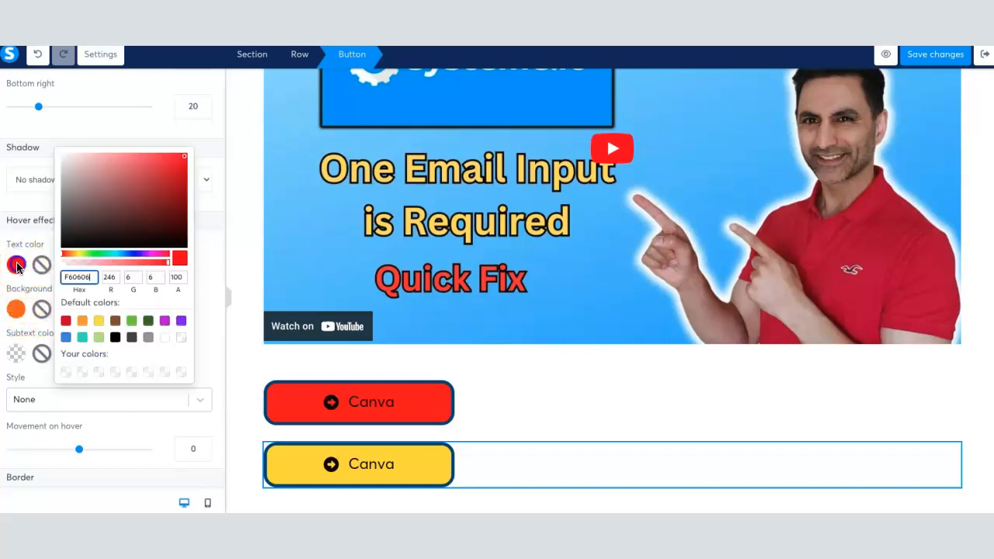
left_click(182, 247)
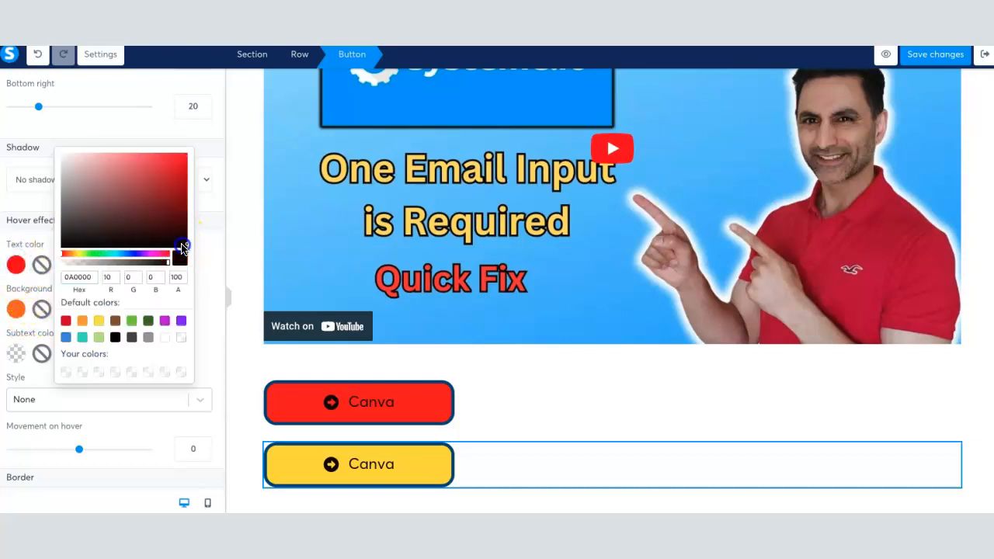
left_click(206, 313)
left_click(258, 349)
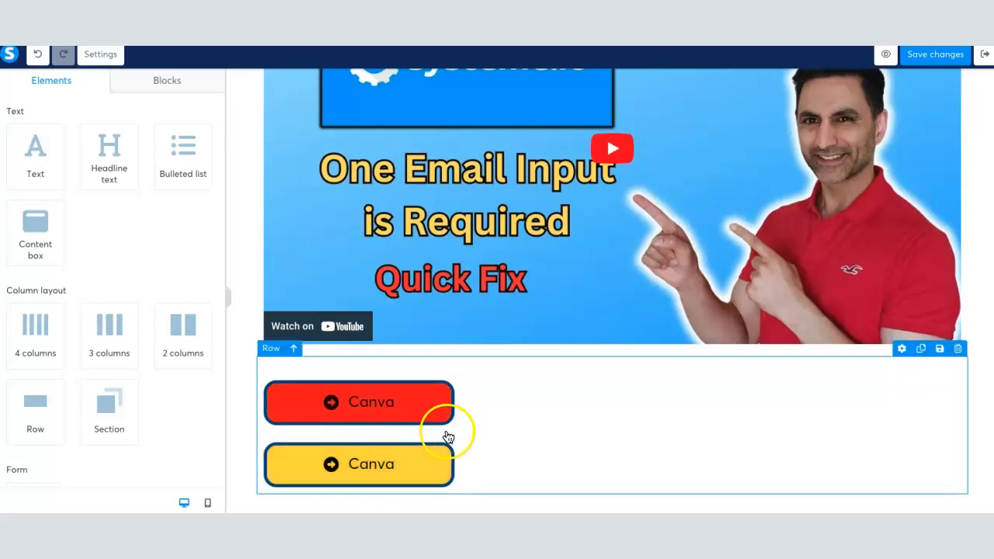
Preview the Lecture 2 page, dismiss the preview notice and look over both Canva buttons below the video
scroll(521, 388, "up", 3)
scroll(521, 389, "down", 3)
scroll(521, 388, "up", 1)
scroll(521, 388, "down", 1)
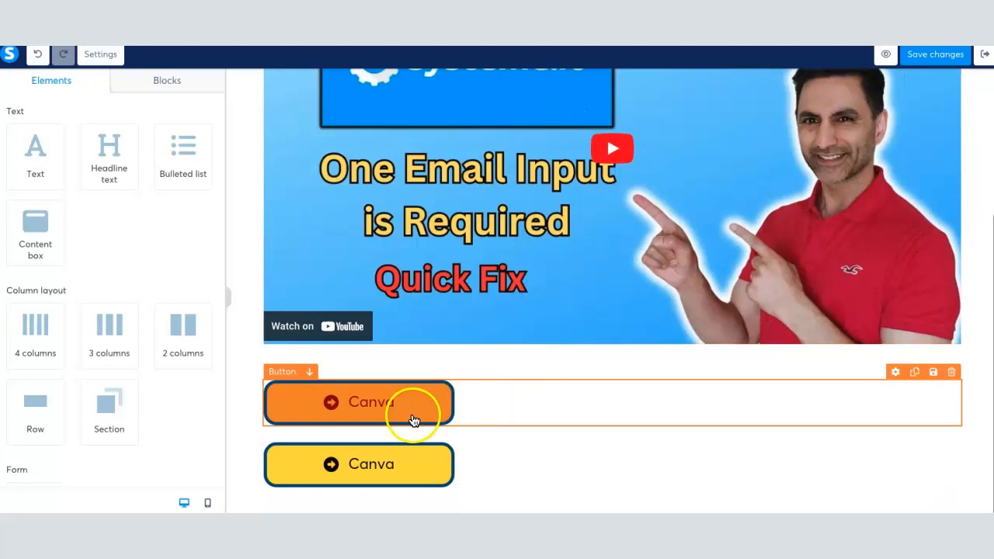
scroll(542, 379, "up", 3)
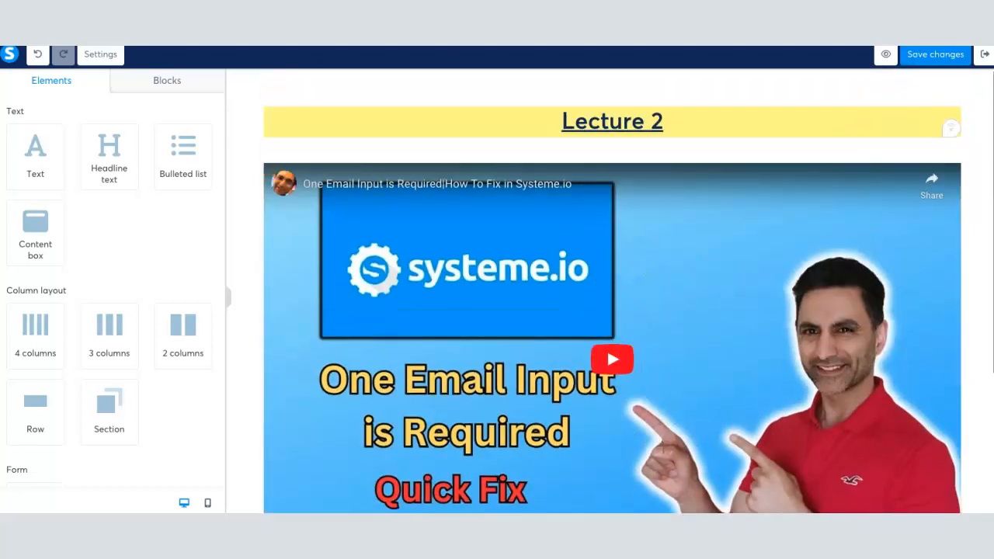
left_click(885, 53)
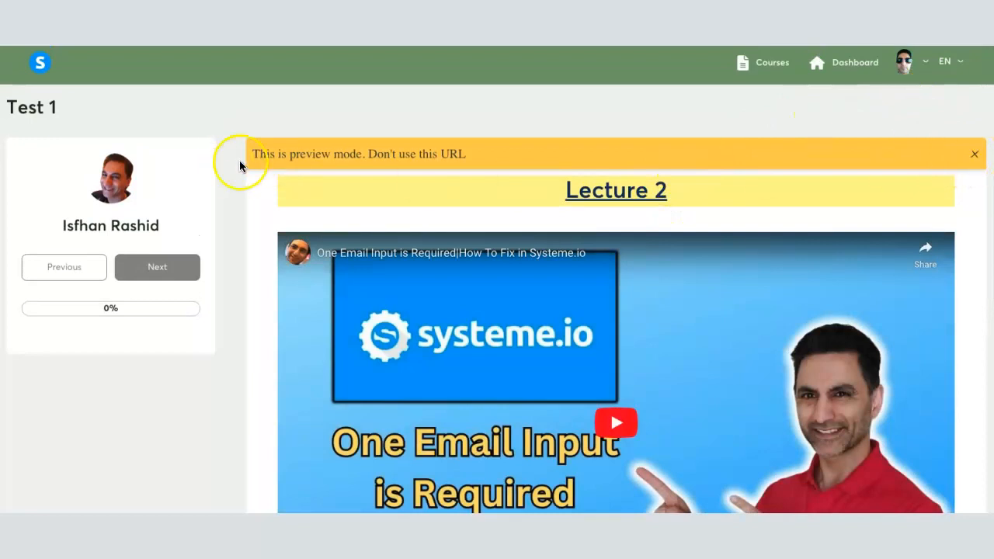
left_click(977, 158)
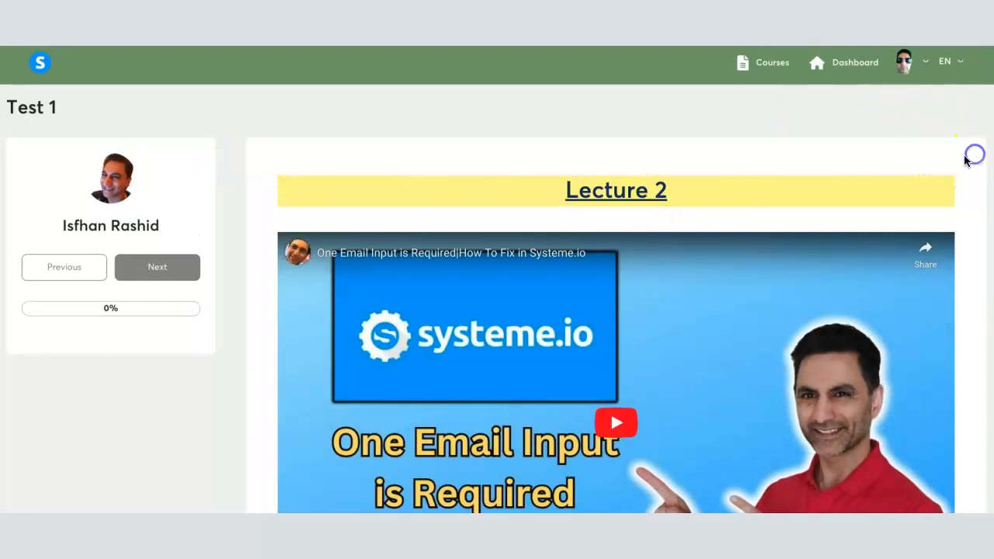
scroll(788, 212, "down", 1)
scroll(641, 181, "down", 1)
scroll(641, 181, "down", 3)
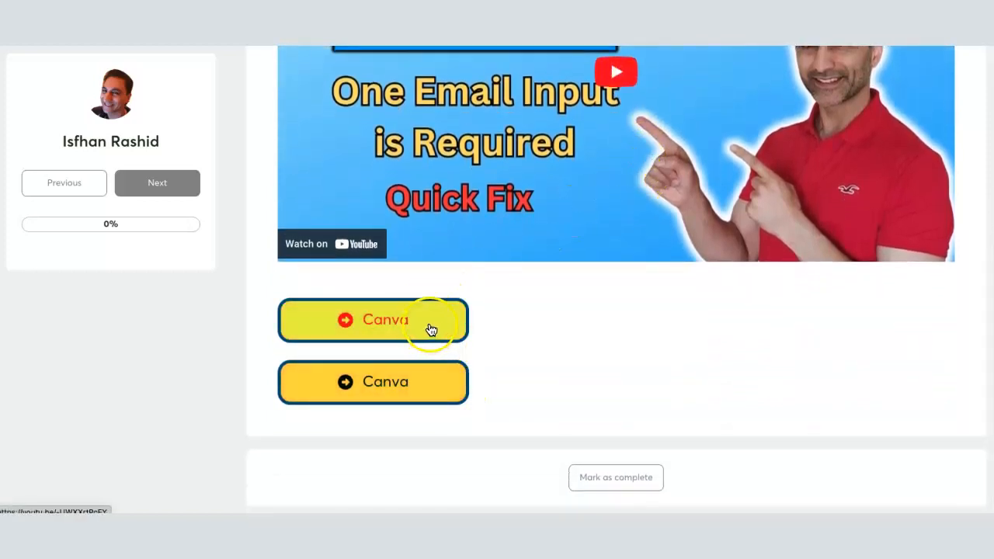
Test the lower Canva button's link and the lecture's mark-as-complete control in the preview
left_click(433, 378)
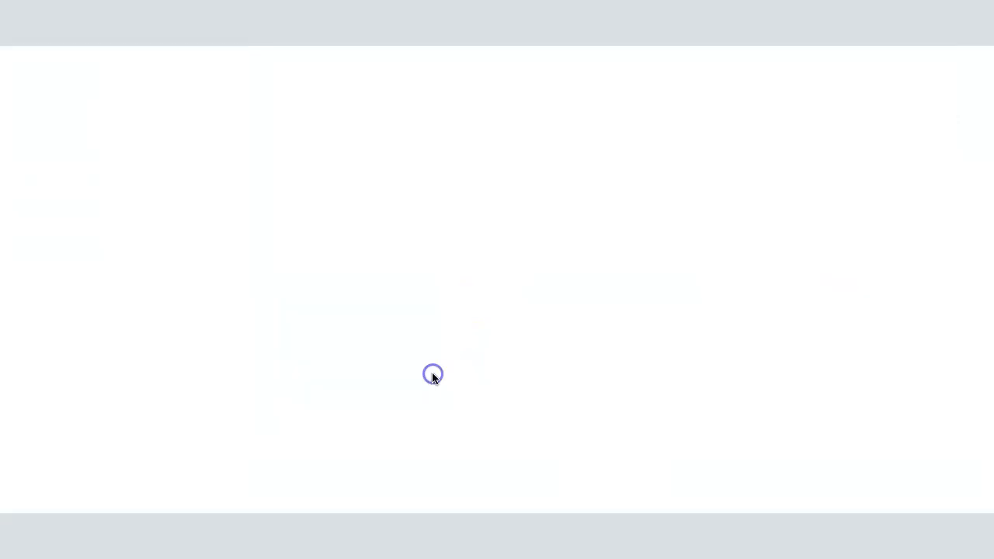
left_click(494, 244)
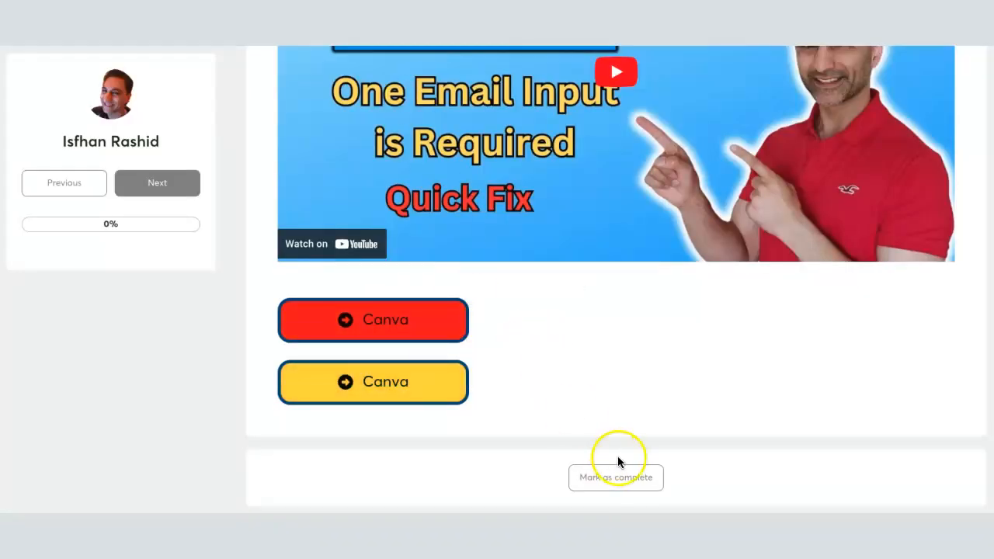
left_click(628, 473)
scroll(547, 338, "up", 5)
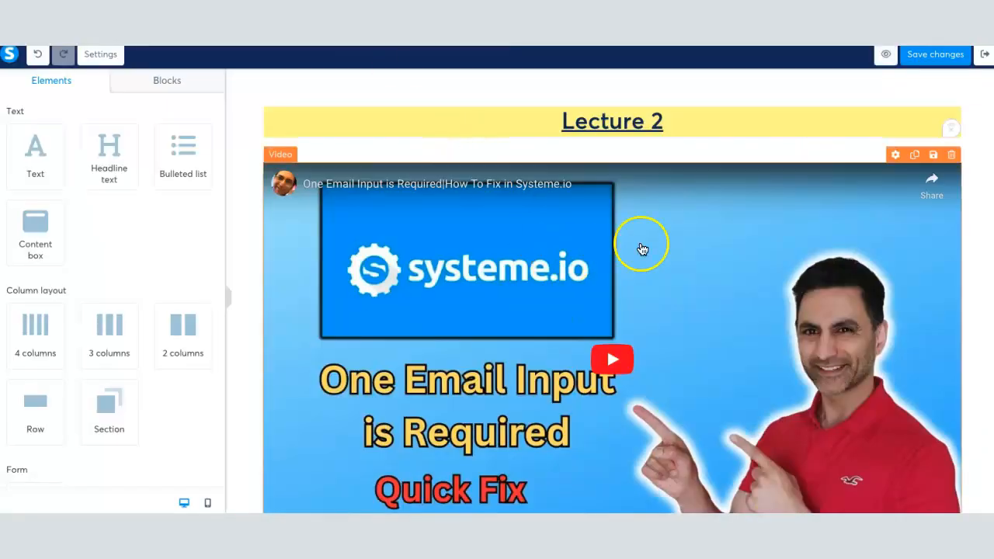
Exit the Lecture 2 page editor and save the page's changes
left_click(983, 61)
left_click(472, 320)
left_click(428, 192)
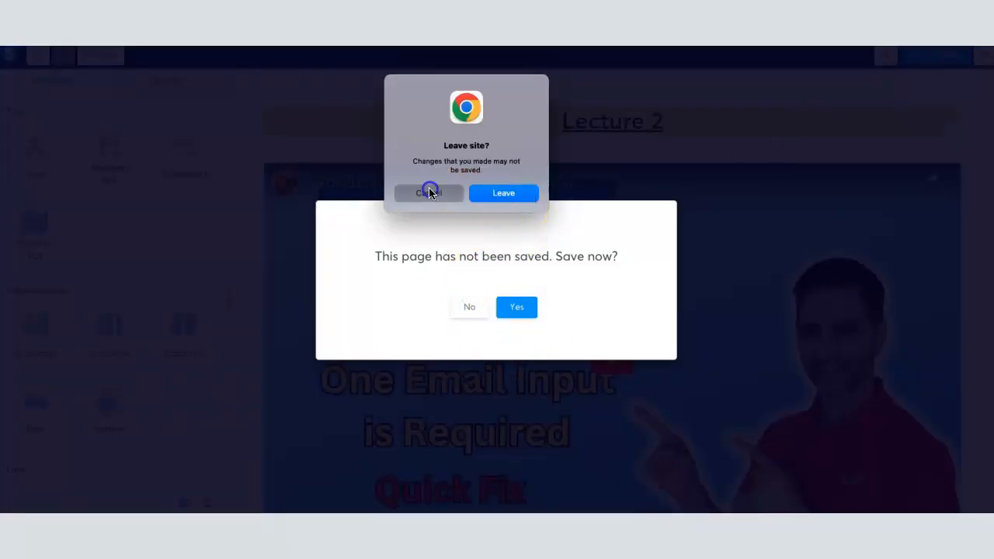
left_click(521, 312)
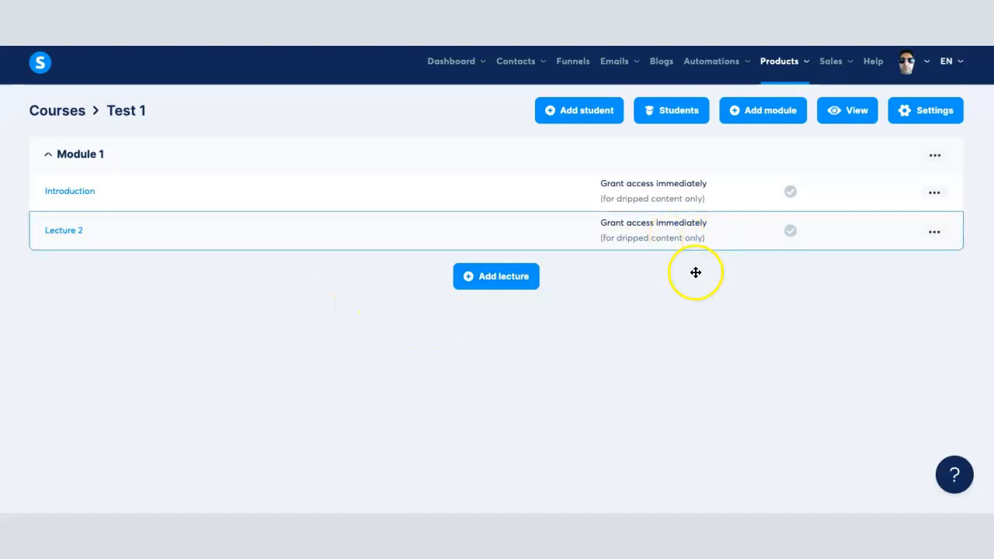
Duplicate Lecture 2 in Module 1 of the Test 1 course
left_click(934, 232)
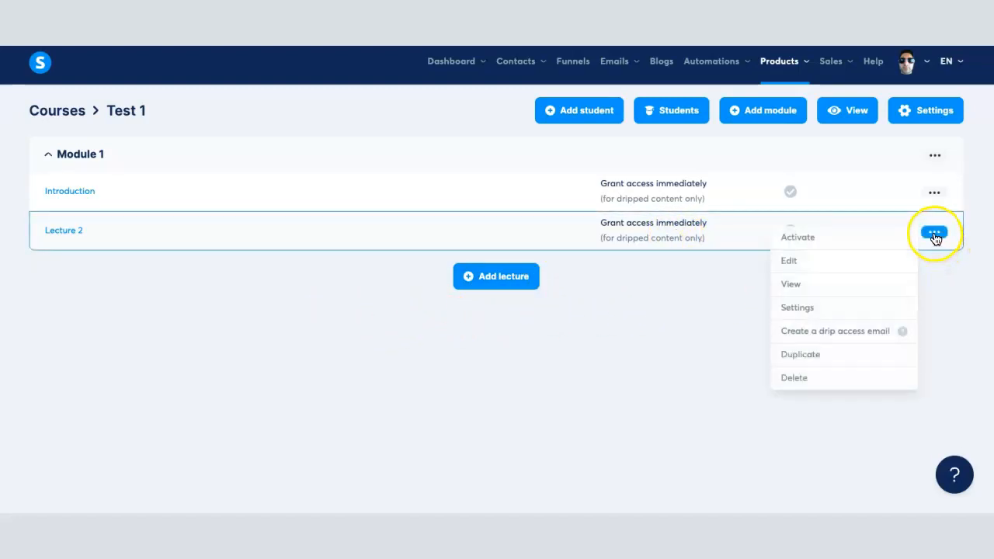
left_click(802, 355)
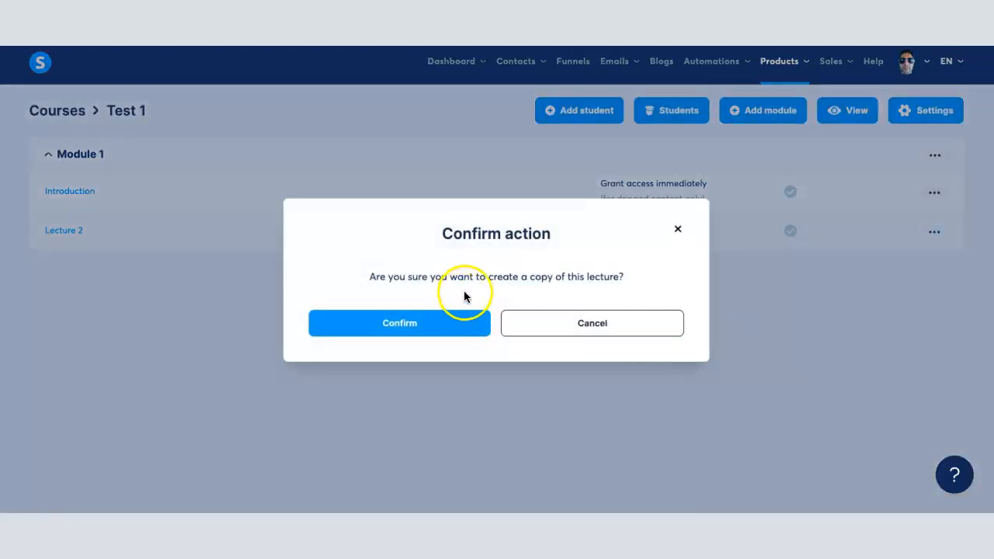
left_click(414, 325)
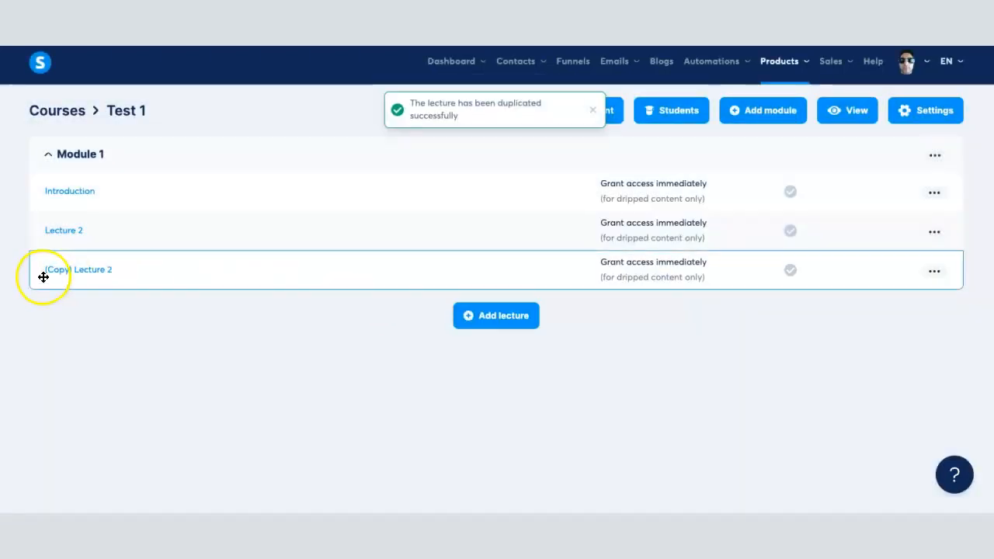
Rename the copy of Lecture 2 as Lecture 3 in its lecture settings and save
left_click(934, 272)
left_click(188, 291)
left_click(935, 271)
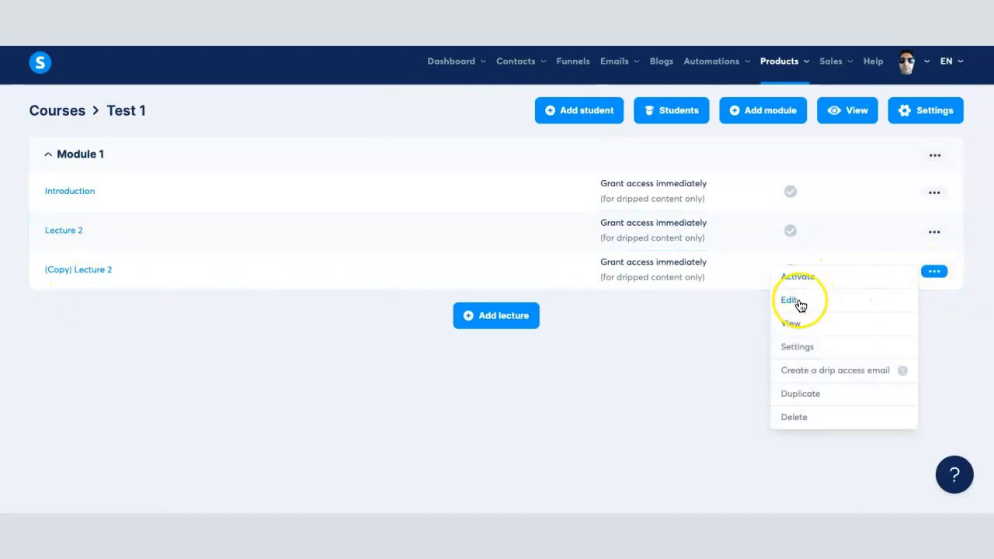
left_click(794, 347)
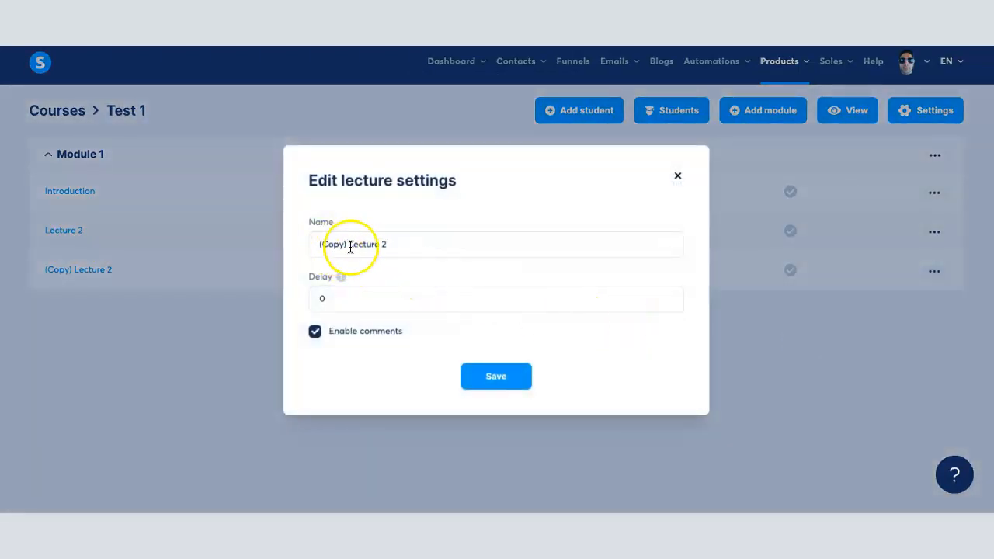
left_click_drag(350, 244, 323, 247)
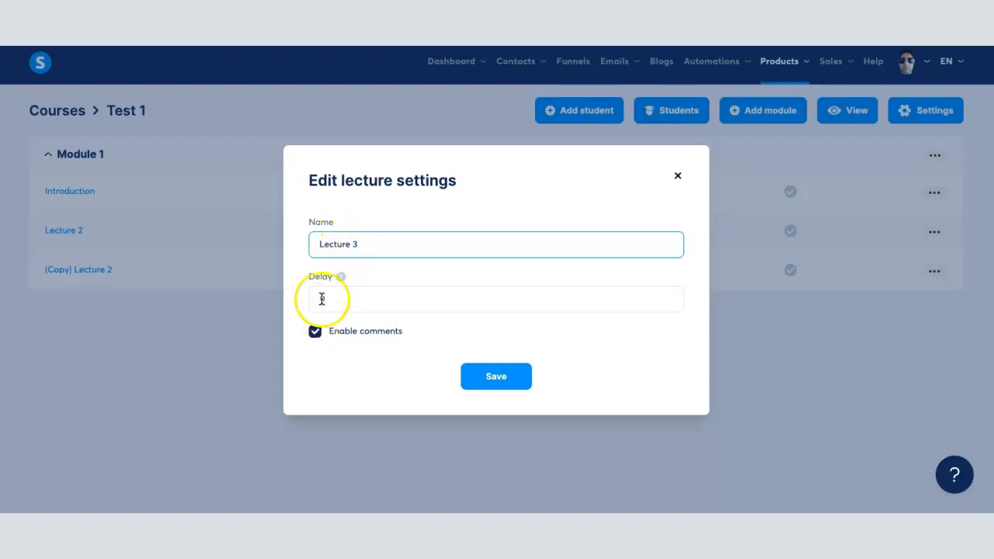
left_click(496, 379)
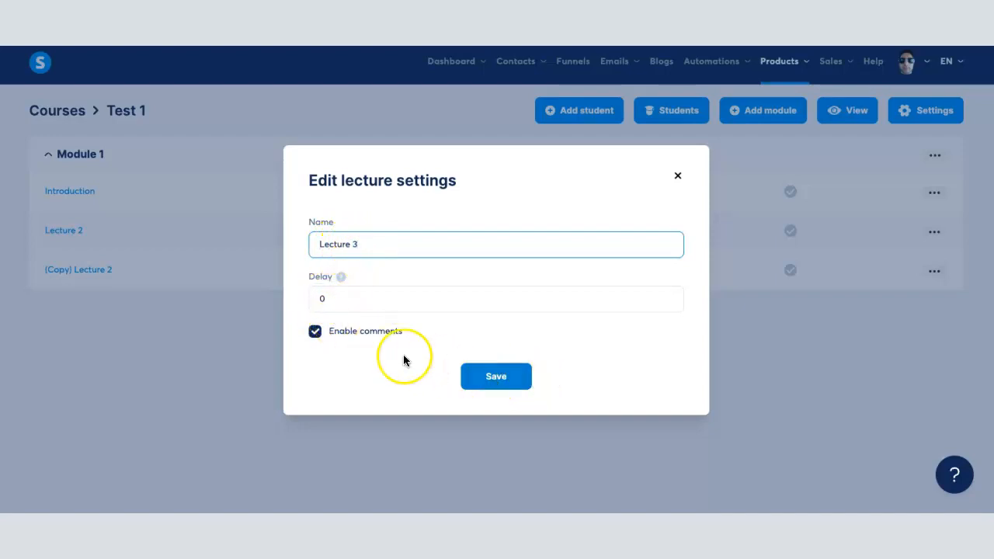
left_click(494, 378)
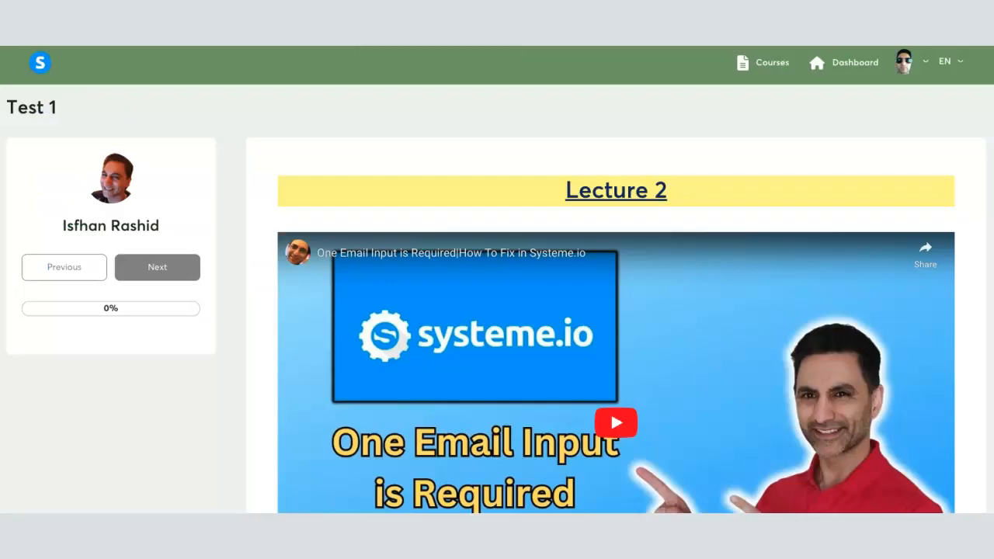
Look over the previewed Lecture 2 page from its heading to the Canva buttons
scroll(539, 317, "down", 4)
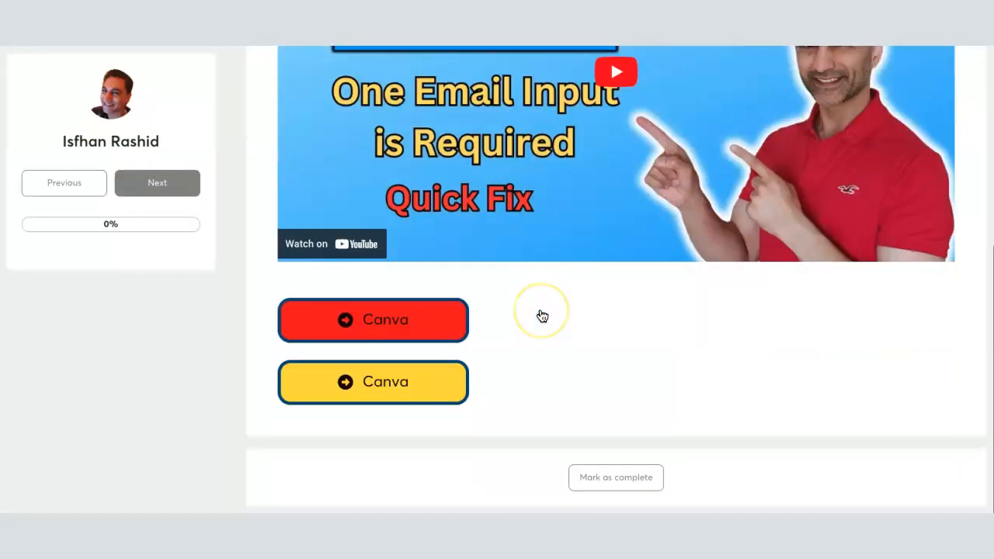
scroll(495, 435, "up", 3)
scroll(495, 435, "down", 3)
scroll(497, 439, "up", 5)
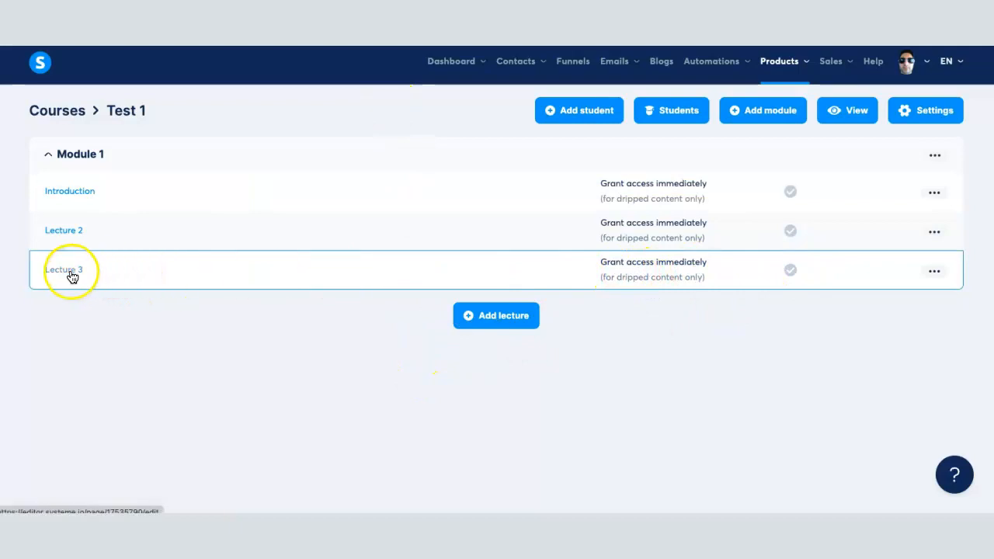
Open the Lecture 3 page for editing and change its heading to Lecture 3
left_click(71, 274)
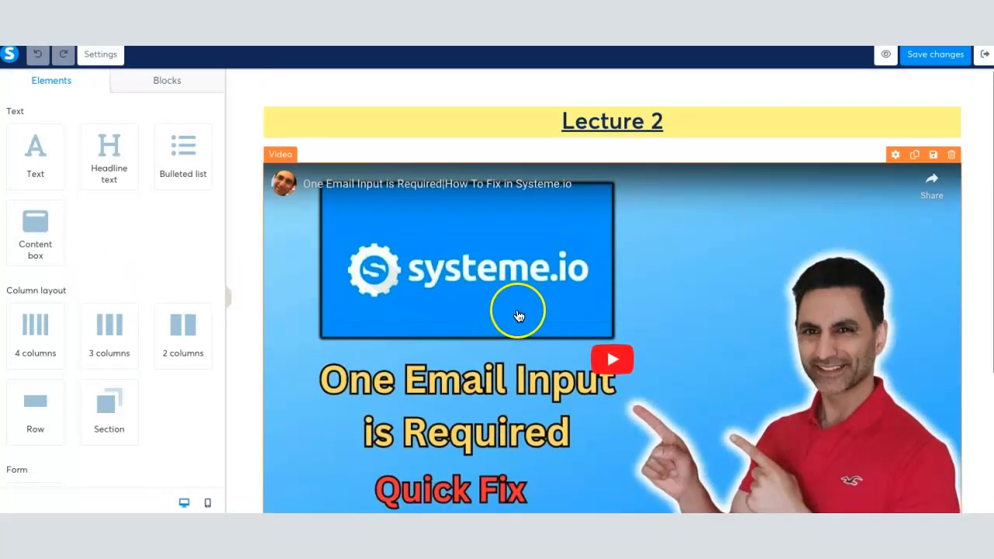
left_click(655, 122)
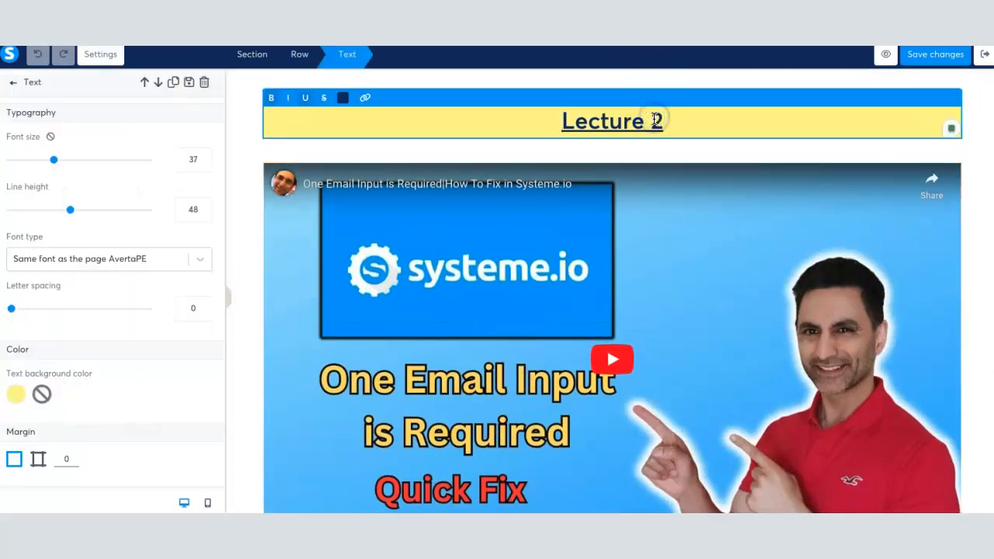
type("3")
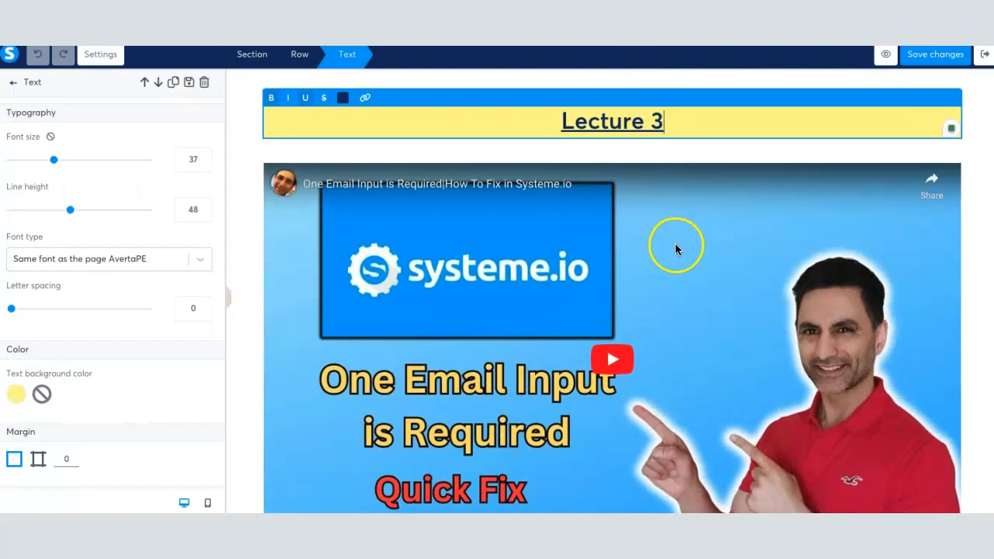
Clear the video's URL on the Lecture 3 page and deselect the video
left_click(677, 247)
left_click(678, 250)
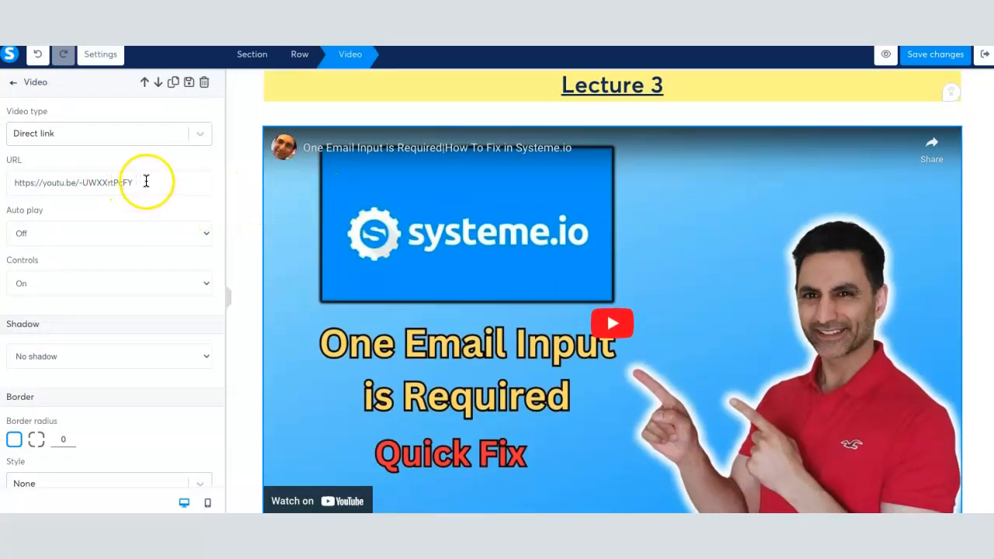
left_click_drag(138, 183, 32, 186)
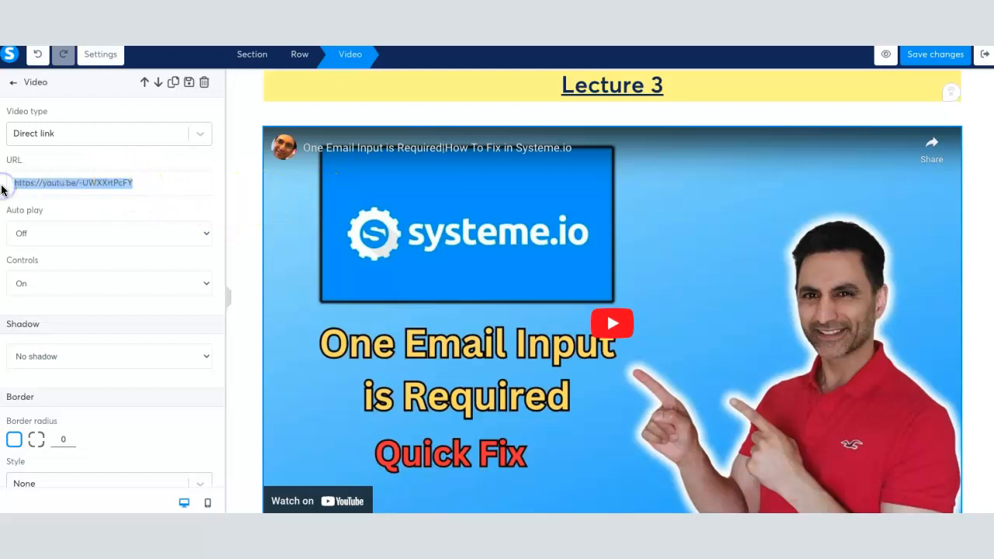
key("BackSpace")
left_click(255, 293)
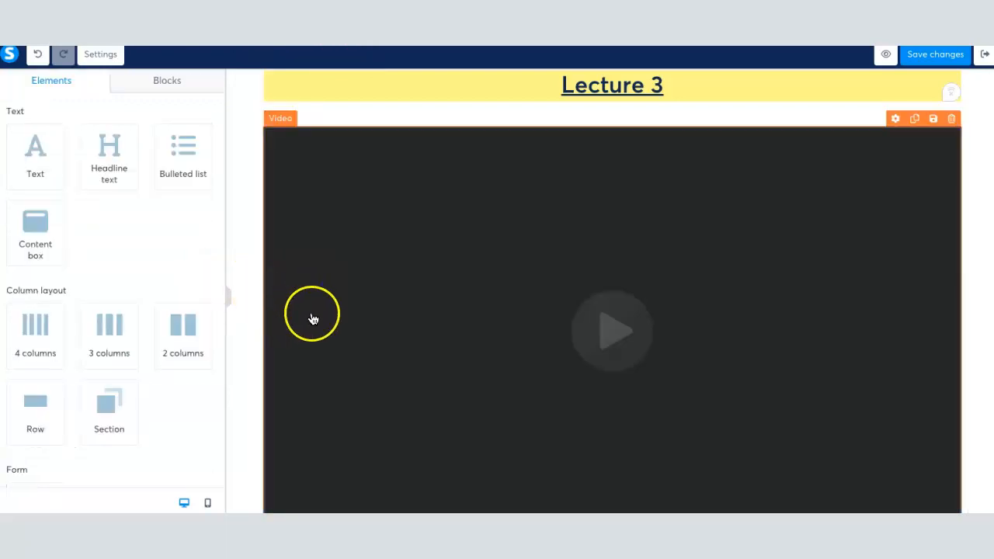
scroll(313, 317, "down", 3)
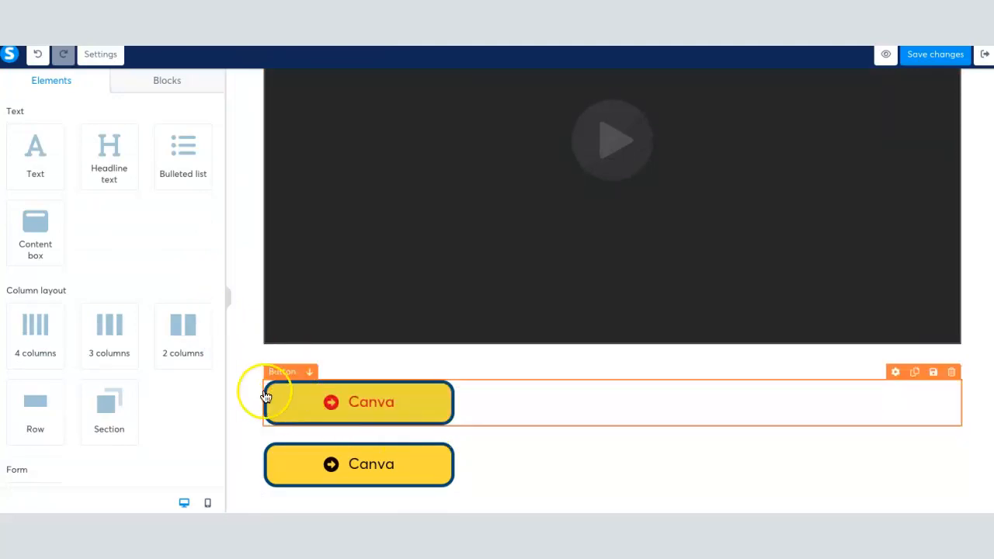
Add a content box with its header turned off below the yellow Canva button and place a text element inside it
left_click_drag(45, 234, 587, 488)
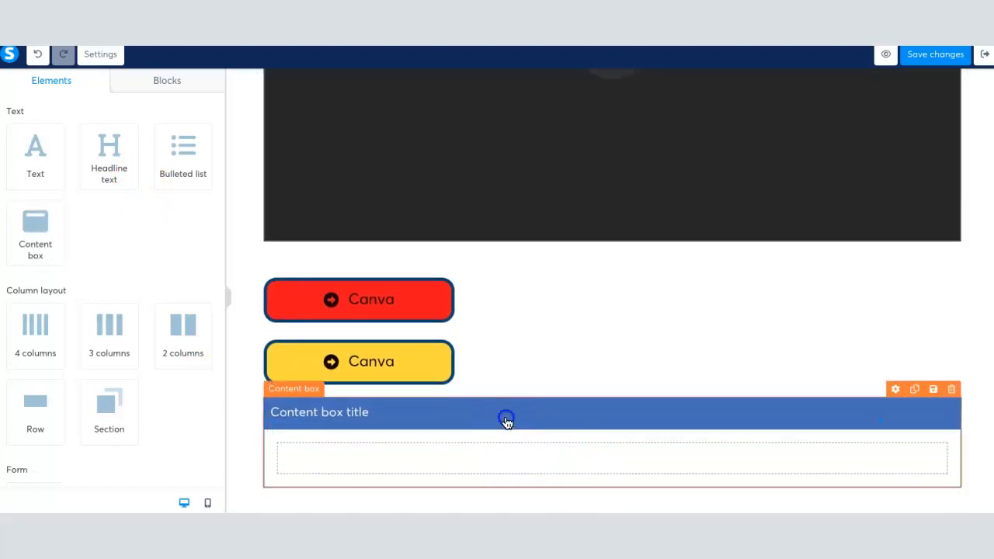
left_click(506, 421)
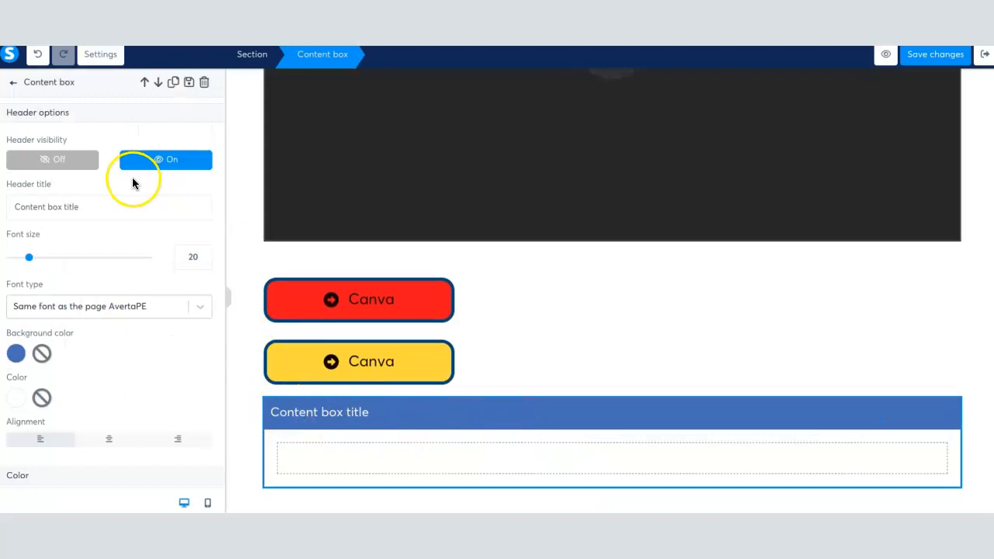
left_click(63, 158)
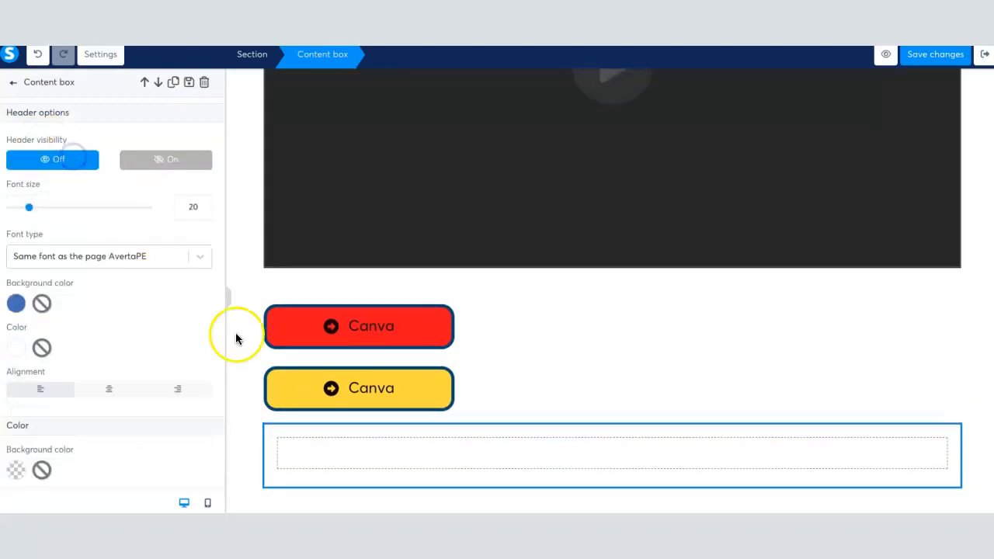
left_click(350, 457)
left_click_drag(26, 148, 416, 445)
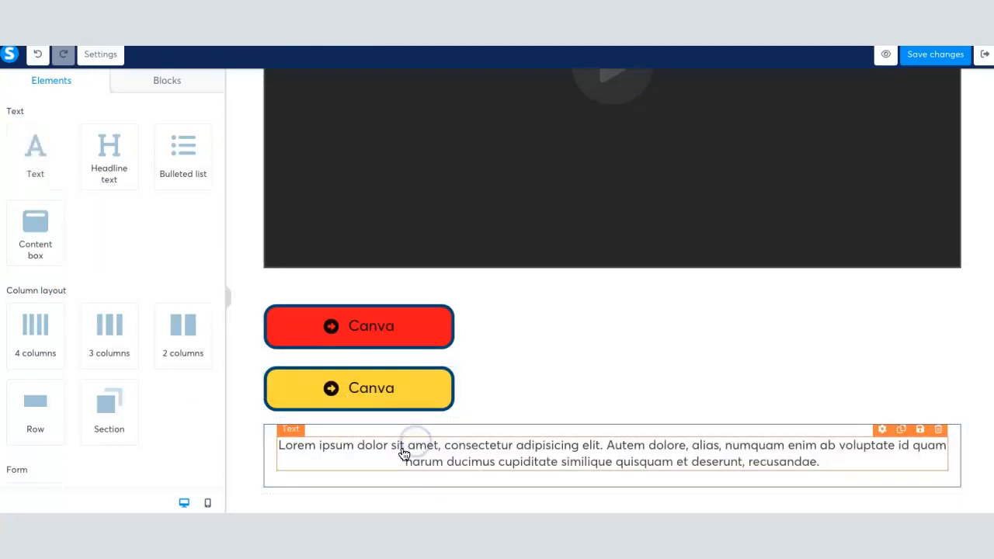
Set the font size of the text in the content box to 25 and align it left
left_click(350, 457)
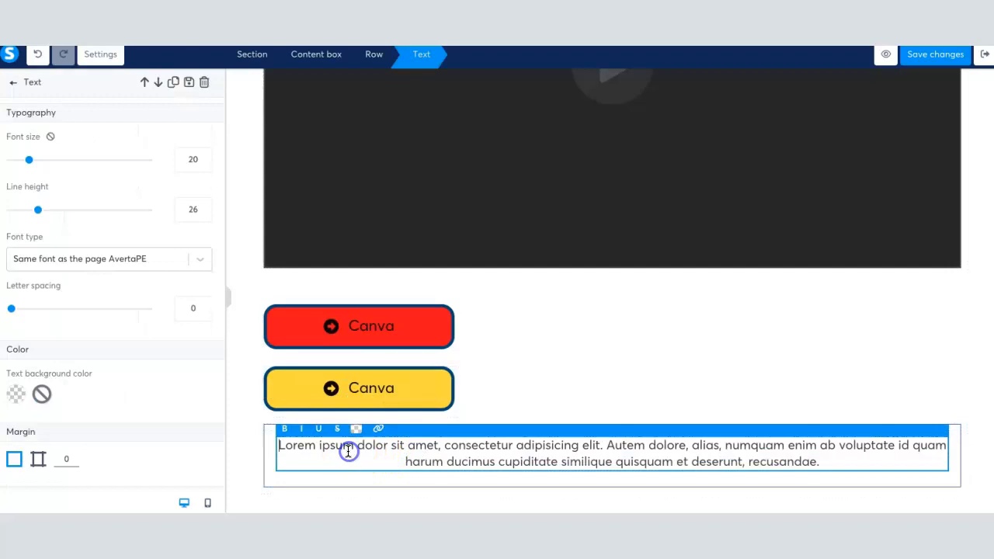
left_click_drag(31, 160, 37, 160)
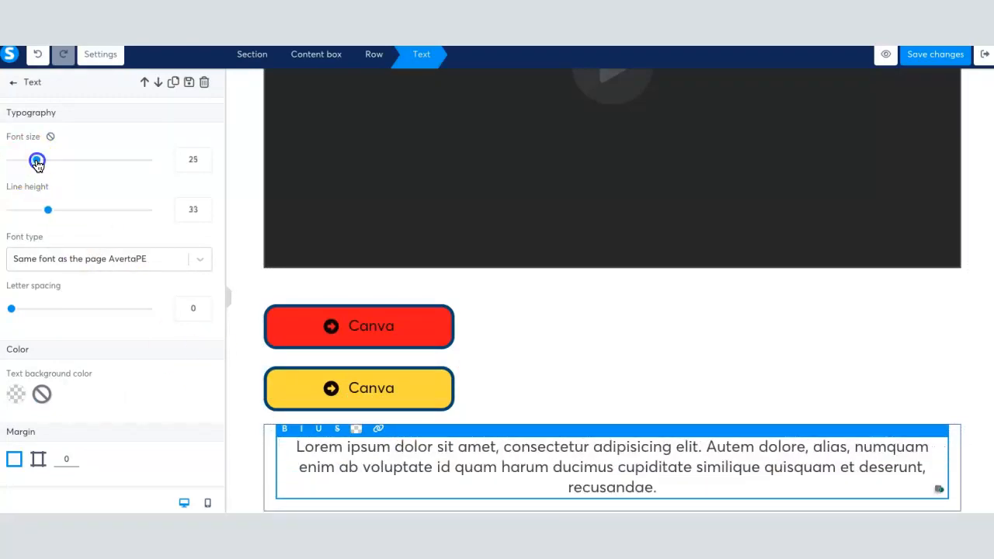
scroll(160, 395, "down", 2)
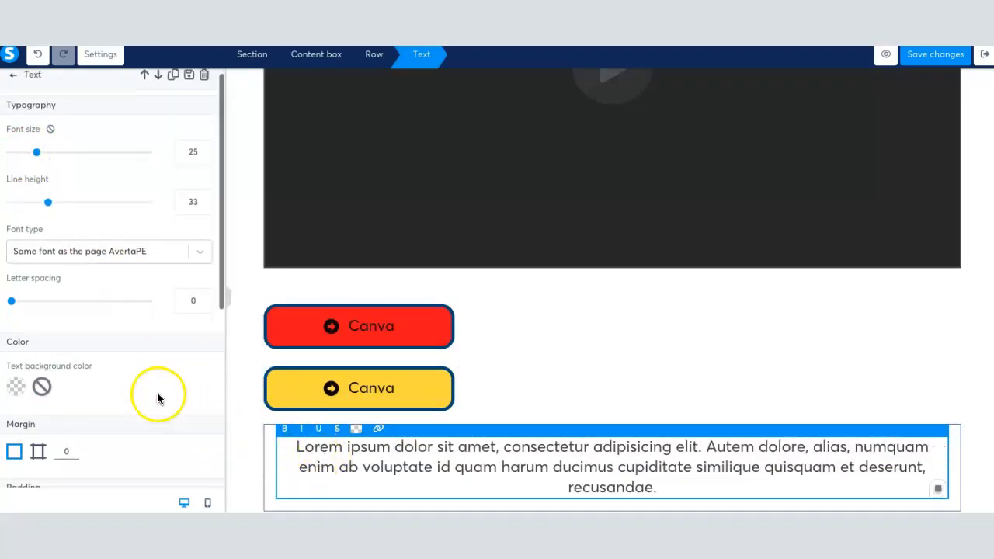
scroll(132, 396, "down", 3)
scroll(108, 374, "down", 1)
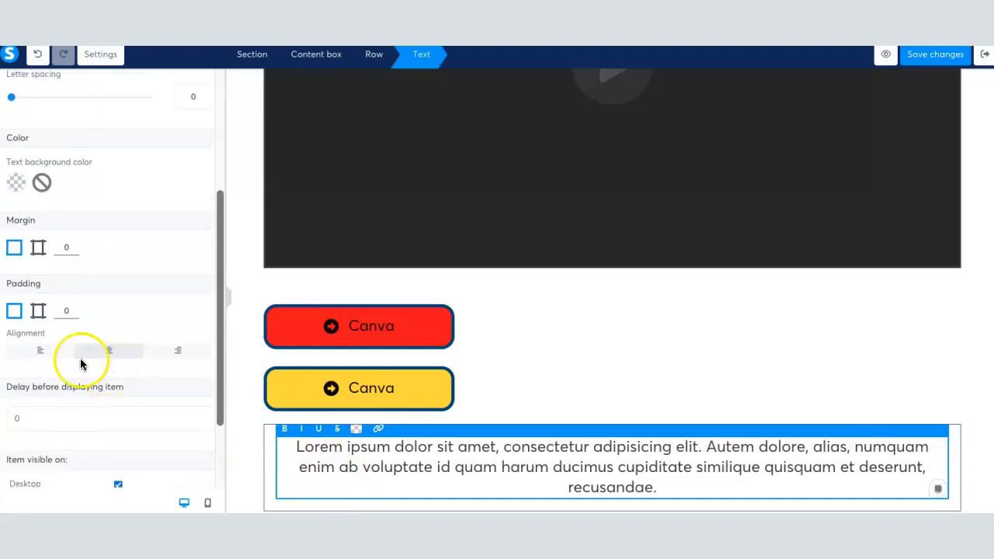
left_click(47, 357)
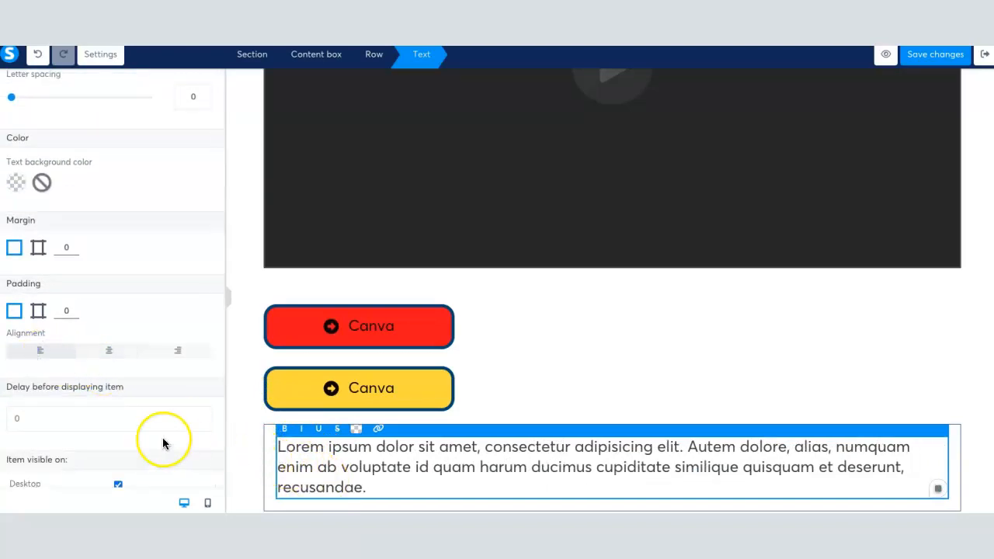
Look through the text element's remaining settings, from spacing and alignment to device visibility and HTML attributes
scroll(162, 442, "down", 3)
scroll(321, 454, "up", 1)
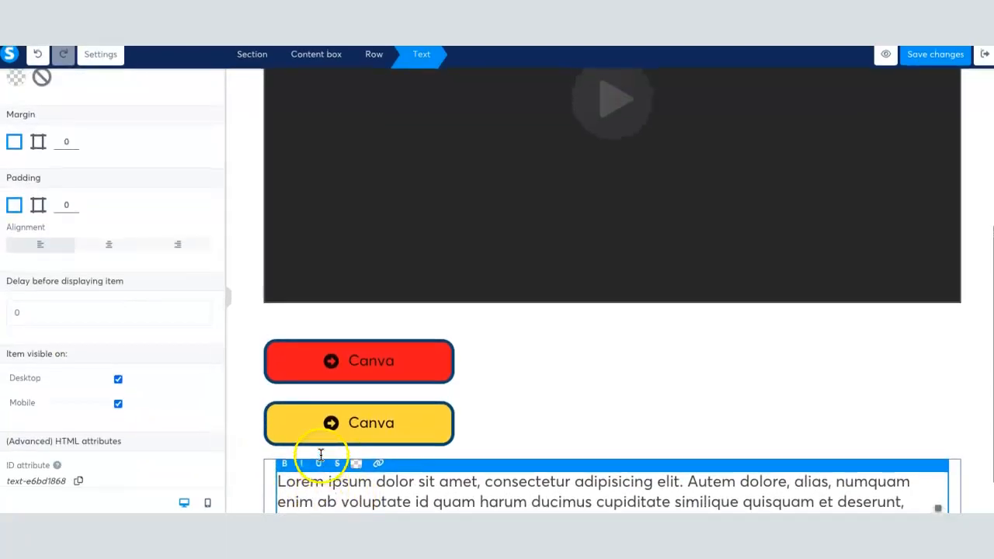
scroll(171, 373, "up", 5)
scroll(171, 373, "down", 2)
scroll(171, 377, "up", 1)
scroll(170, 377, "up", 2)
scroll(171, 377, "down", 2)
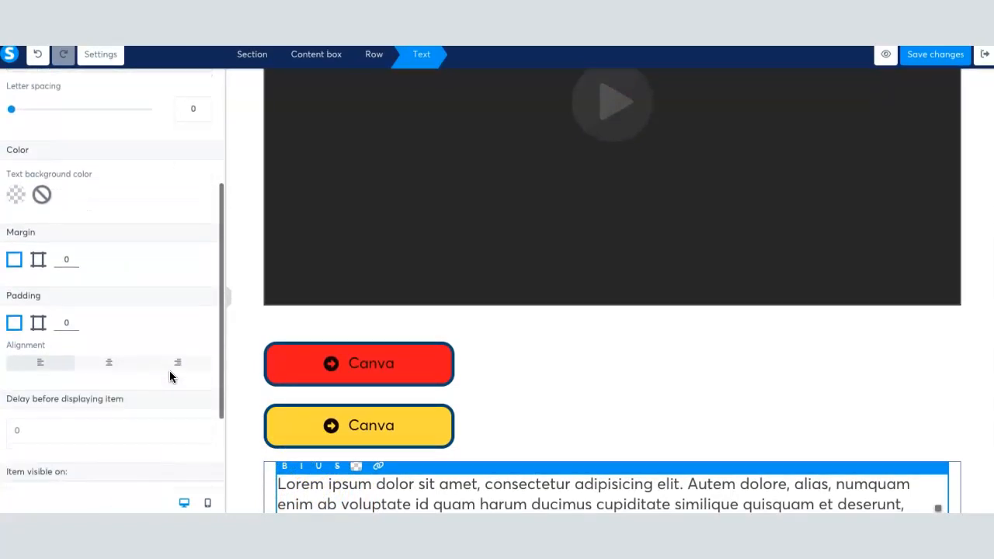
scroll(171, 376, "down", 1)
scroll(453, 502, "down", 1)
Give the text in the content box a pale beige background colour, F0EDCF, and deselect it
left_click(463, 460)
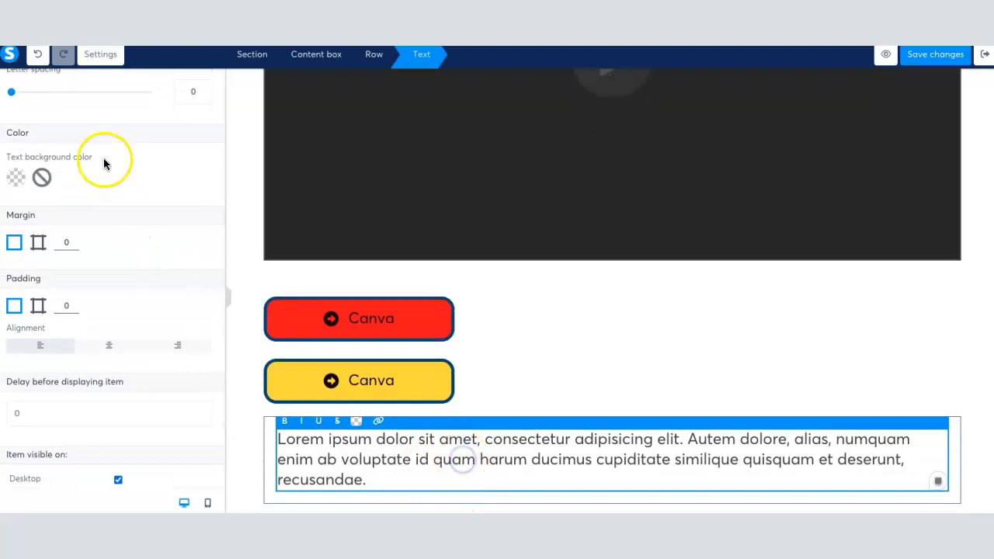
scroll(77, 166, "up", 2)
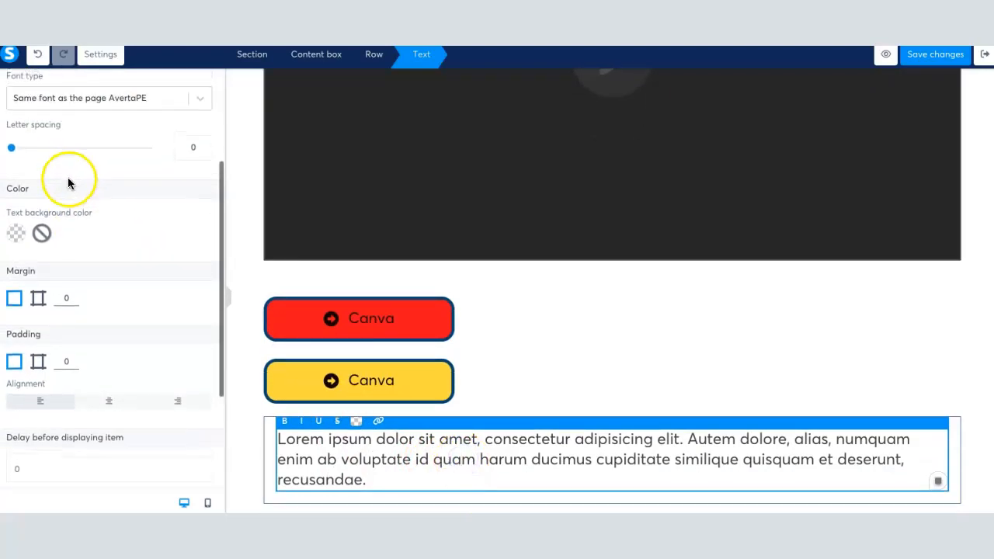
left_click(16, 236)
left_click(149, 130)
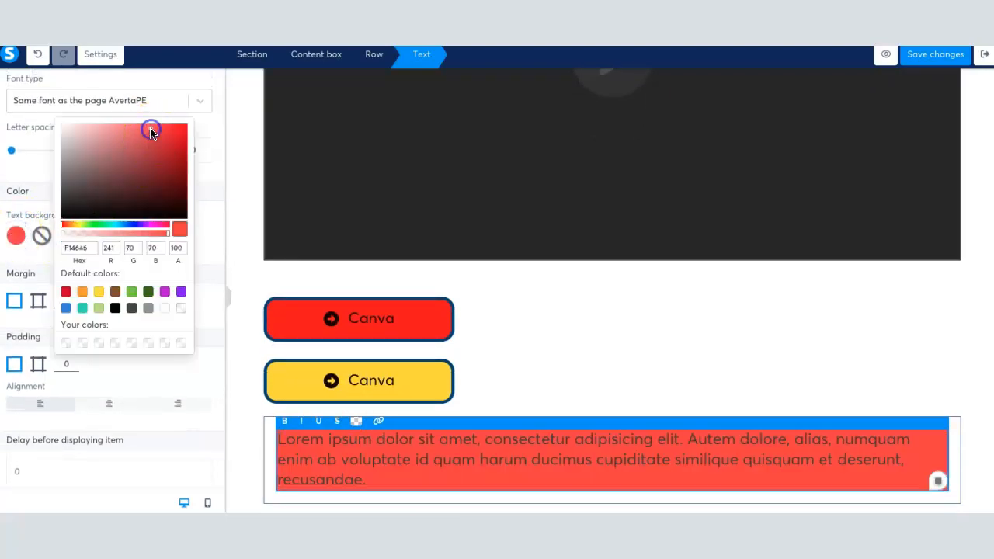
left_click(77, 222)
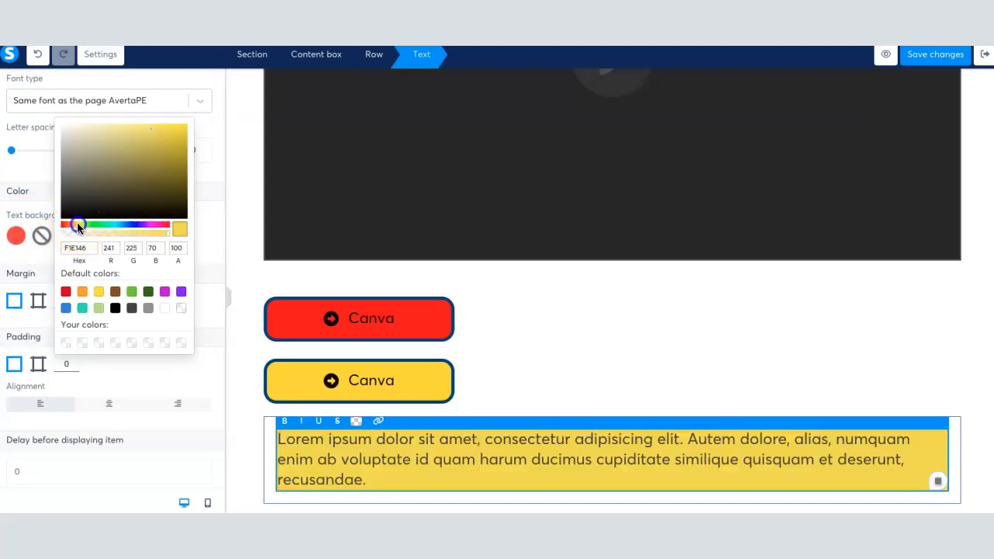
left_click_drag(67, 227, 77, 226)
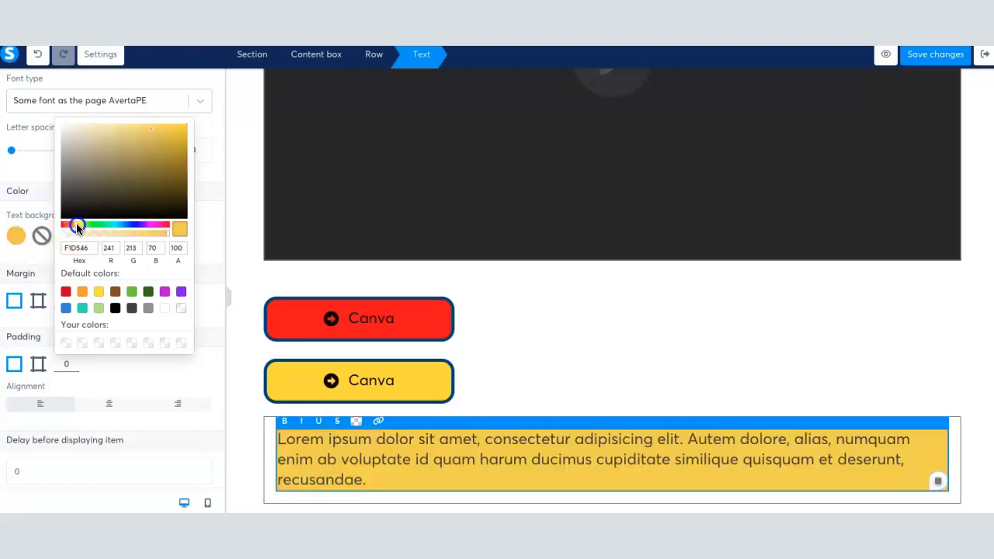
left_click_drag(96, 133, 77, 128)
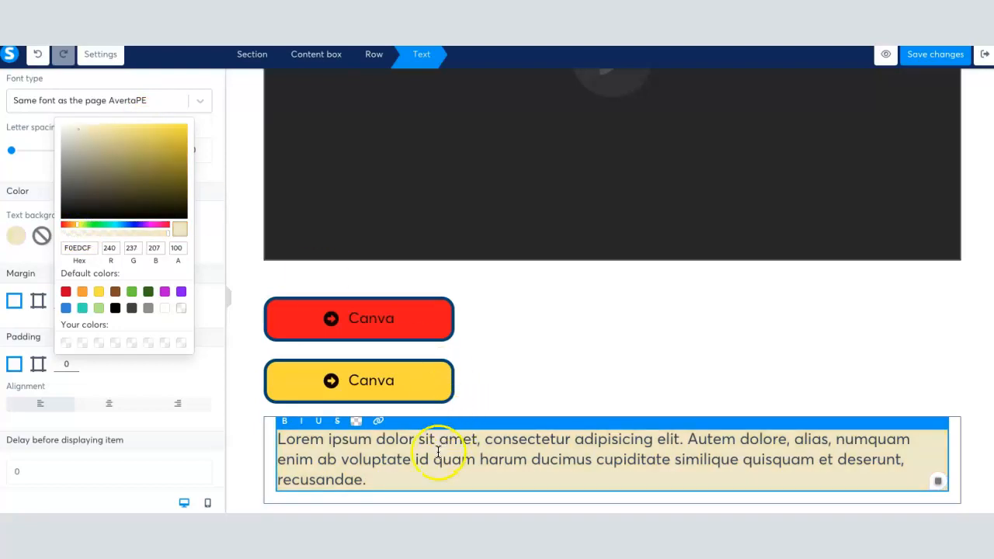
left_click(594, 395)
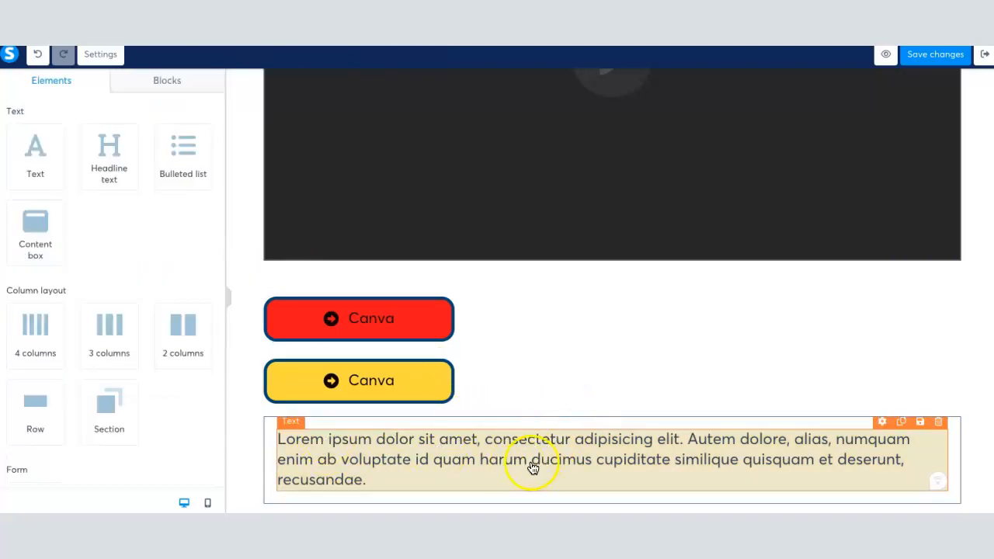
Review the text element's typography, colour, margin, padding and alignment settings
left_click(491, 453)
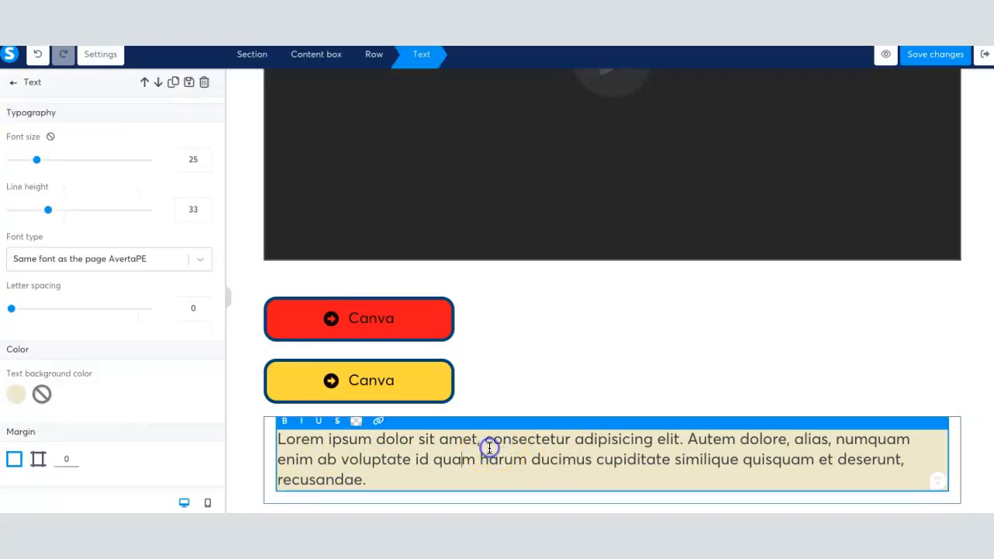
scroll(91, 320, "down", 2)
scroll(92, 323, "down", 3)
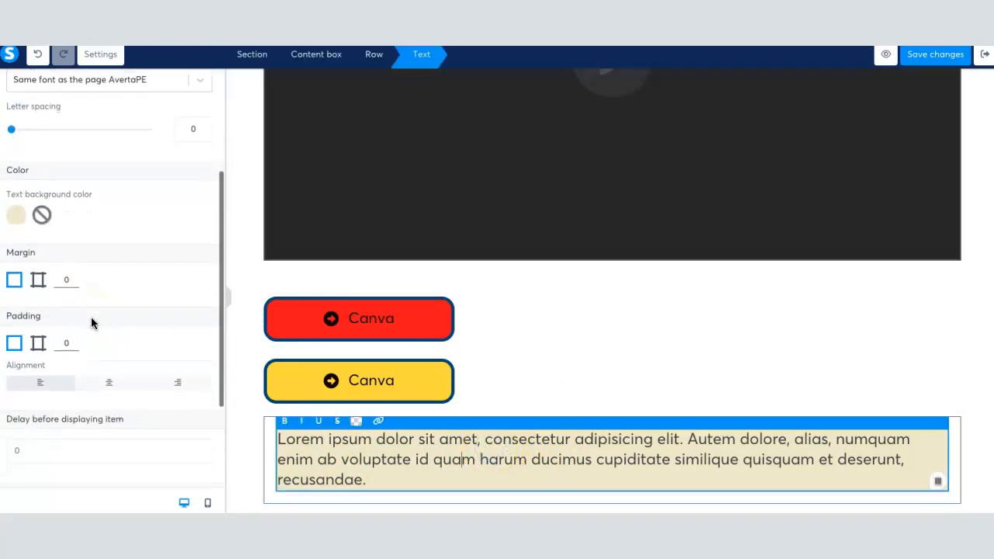
scroll(91, 322, "up", 5)
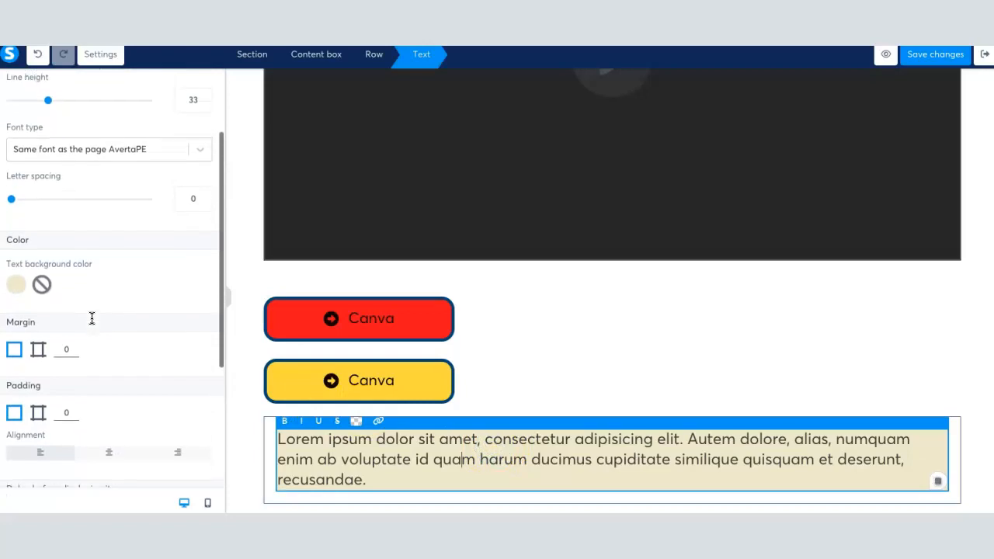
scroll(91, 317, "down", 3)
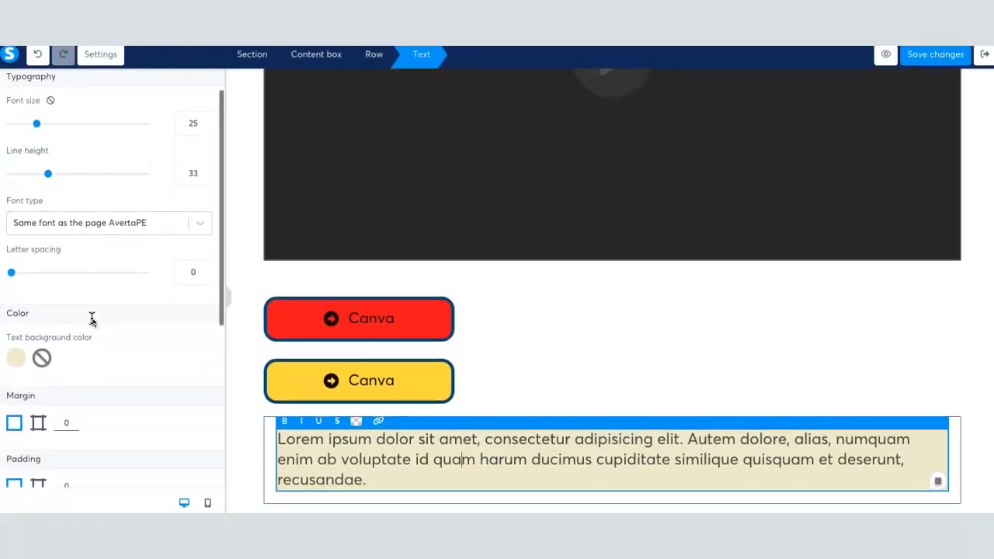
left_click(278, 440)
left_click(271, 438)
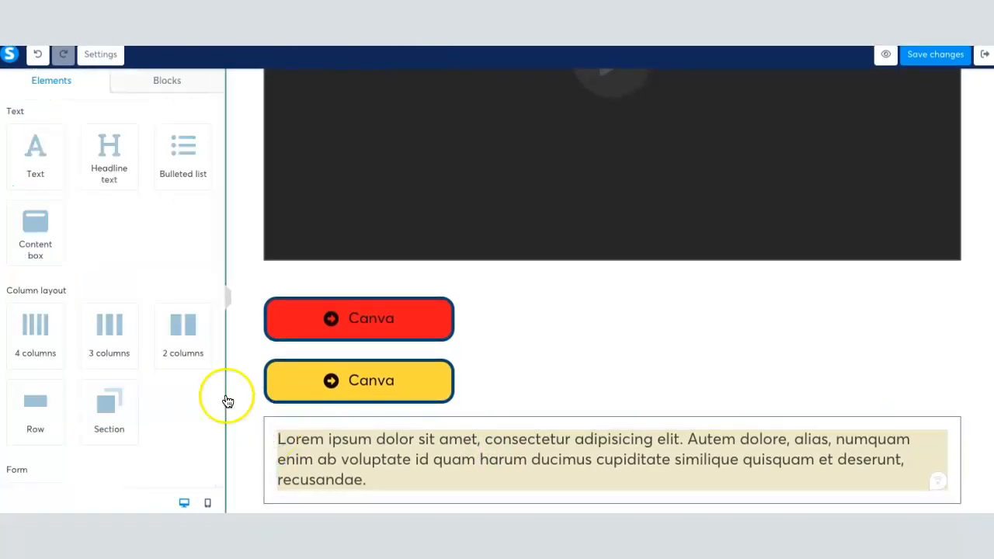
left_click(317, 480)
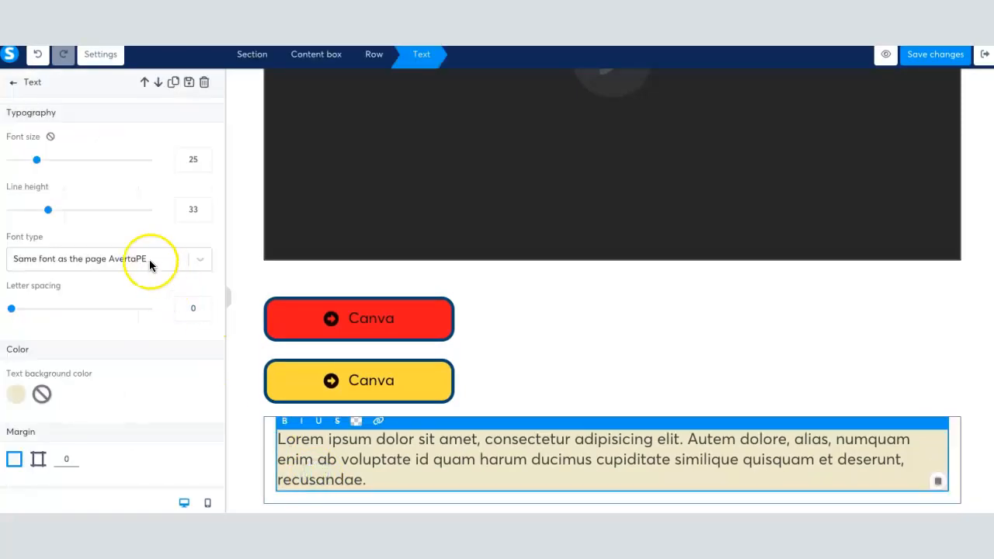
scroll(117, 257, "down", 2)
scroll(116, 258, "down", 3)
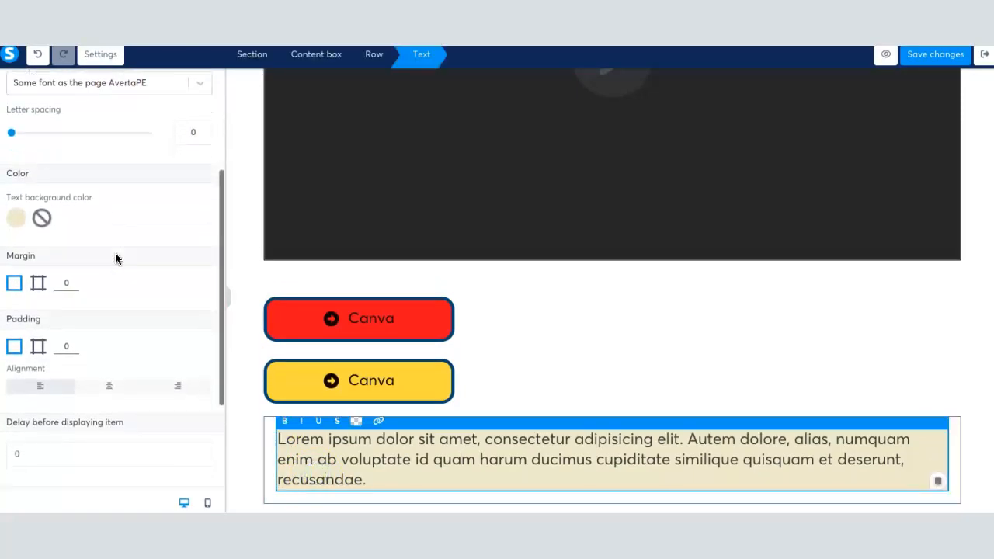
scroll(115, 253, "down", 1)
scroll(115, 252, "up", 5)
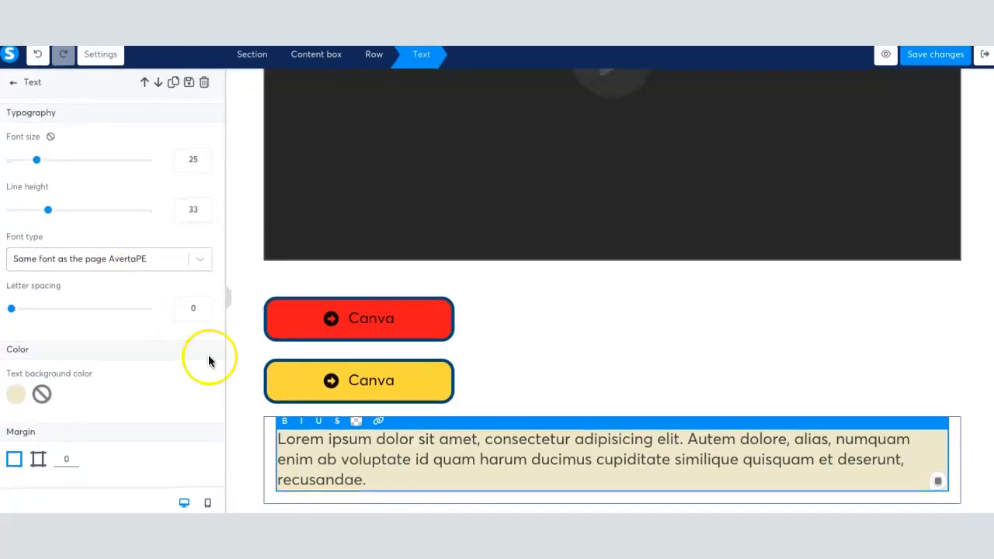
Preview the Lecture 3 page and check its heading, Canva buttons and boxed text
left_click(526, 388)
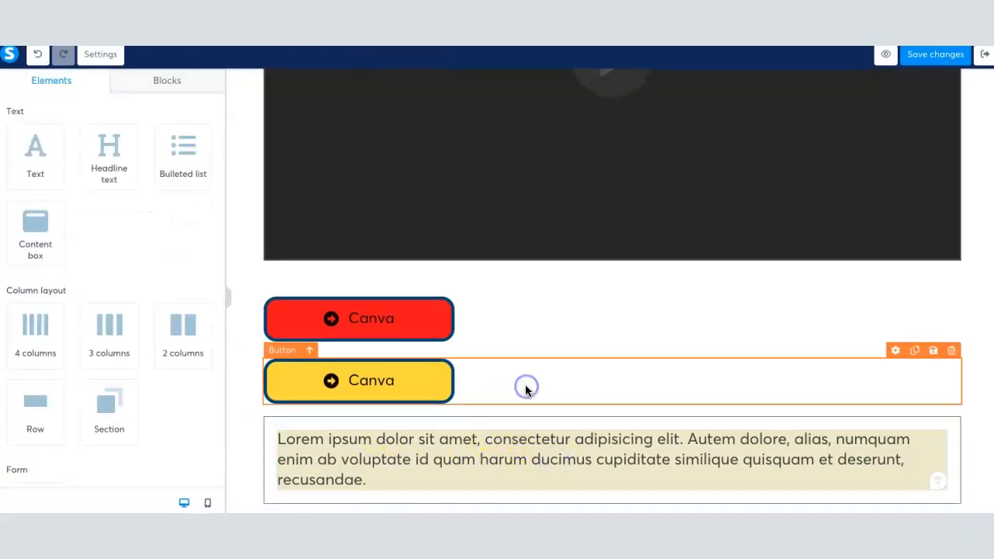
left_click(884, 56)
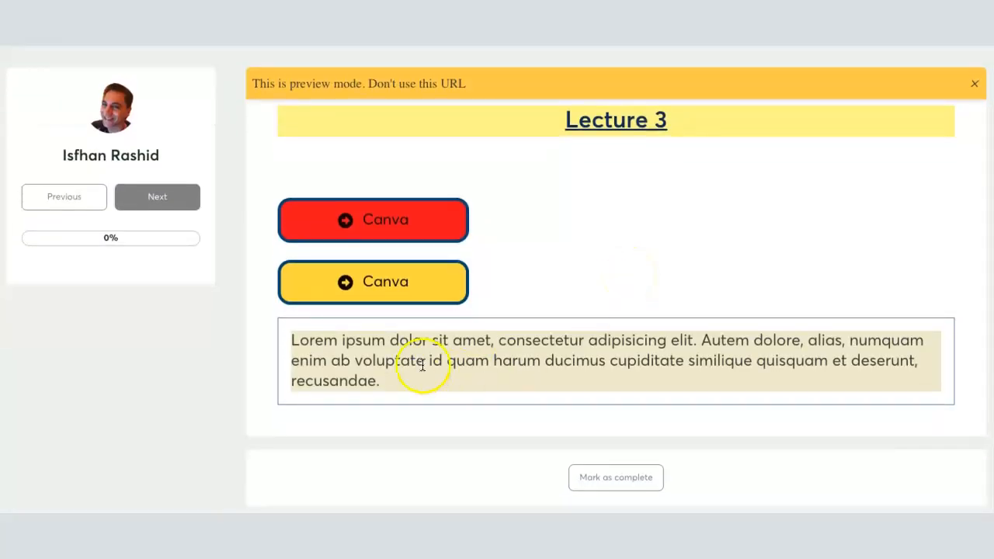
scroll(423, 365, "up", 2)
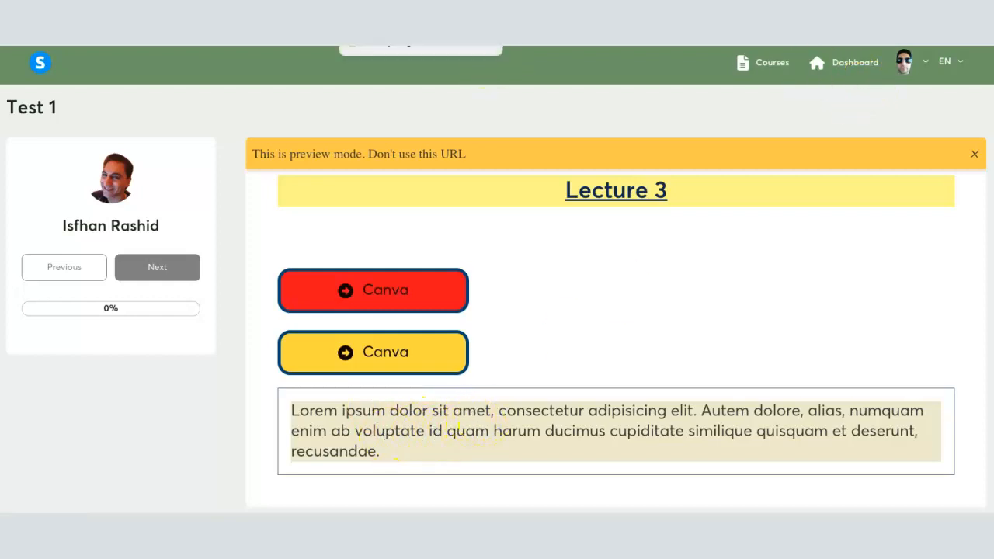
Return to the Lecture 3 page editor, save the changes and exit to the course's lecture list
left_click(396, 39)
scroll(708, 346, "up", 4)
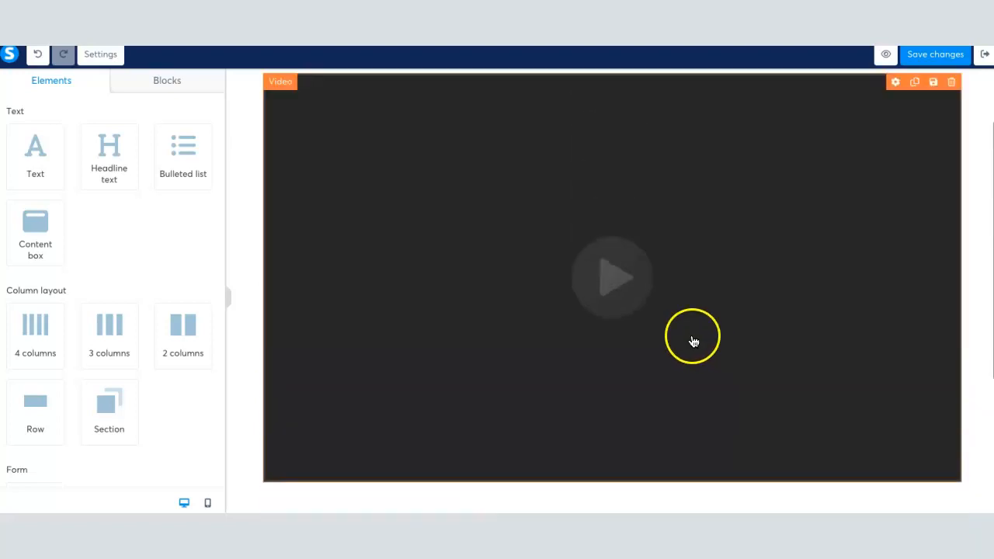
scroll(662, 329, "down", 1)
scroll(657, 326, "up", 1)
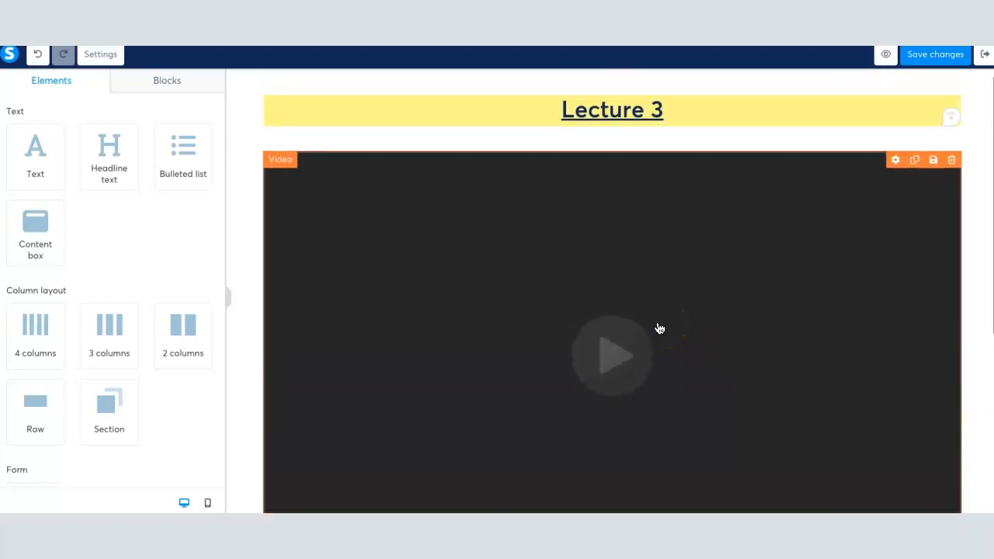
left_click(936, 59)
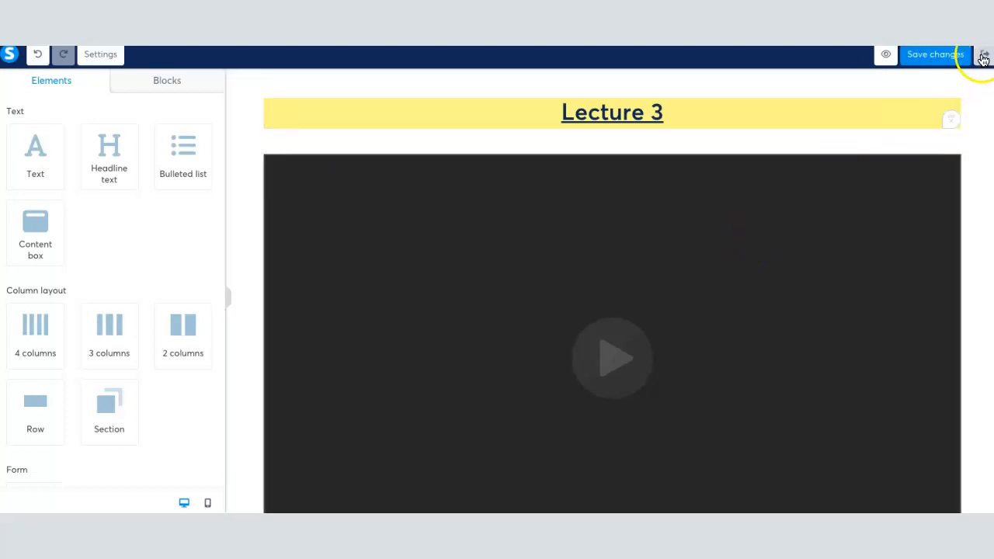
left_click(983, 56)
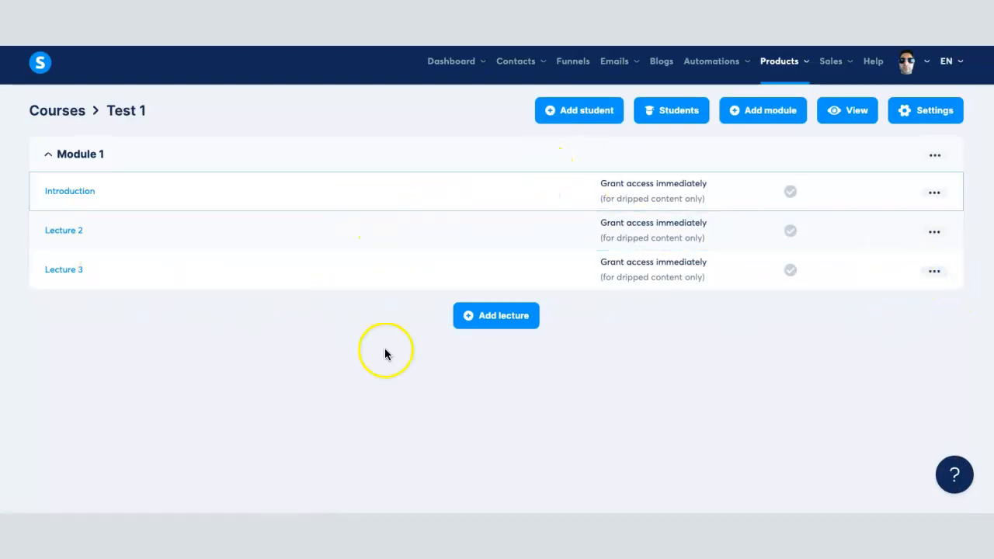
Duplicate Lecture 3 in Module 1, and duplicate the resulting copy as well
left_click(935, 272)
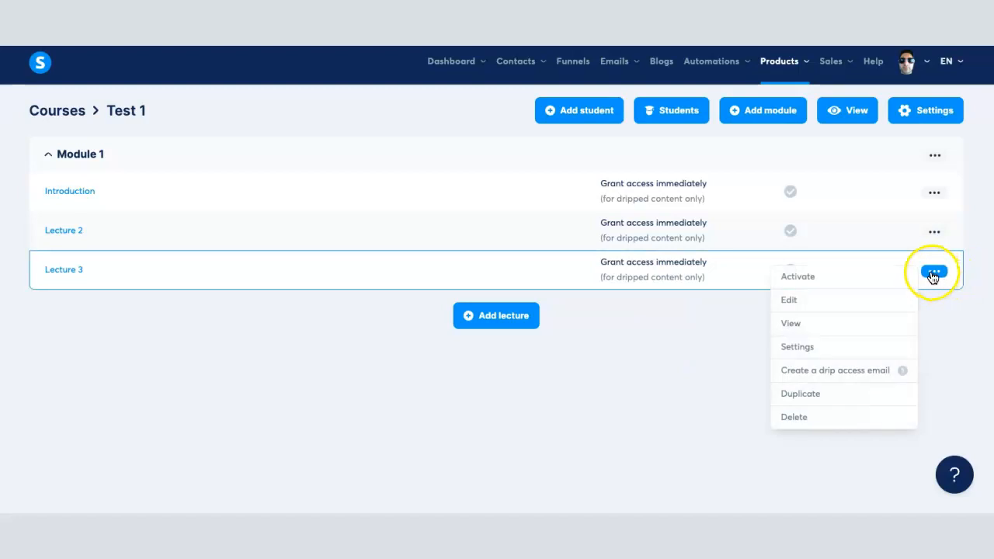
left_click(812, 394)
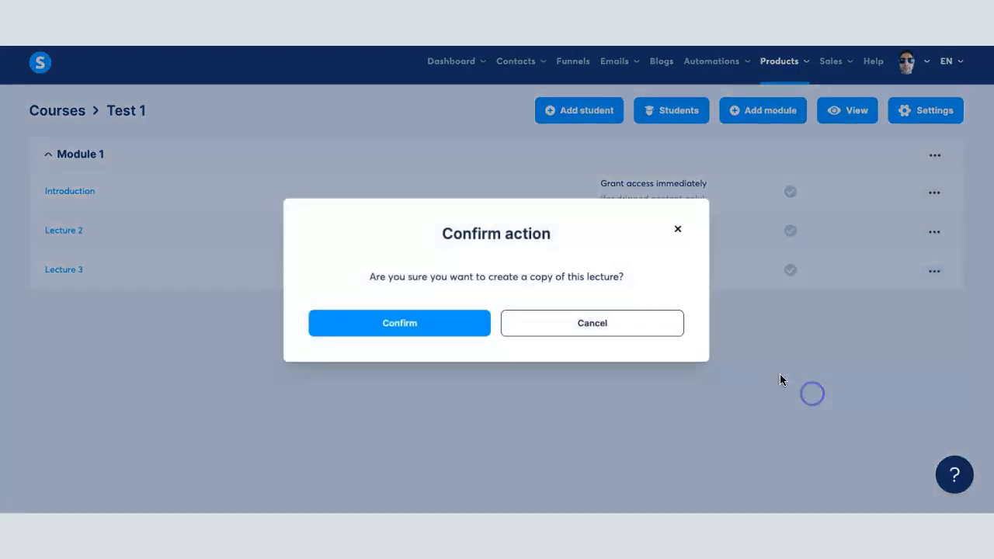
left_click(433, 330)
left_click(935, 310)
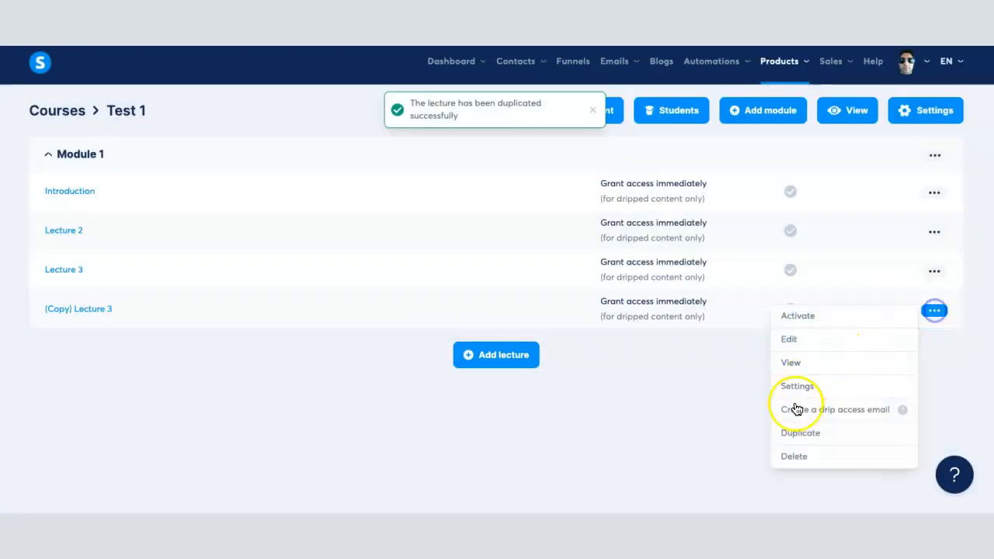
left_click(800, 432)
left_click(431, 329)
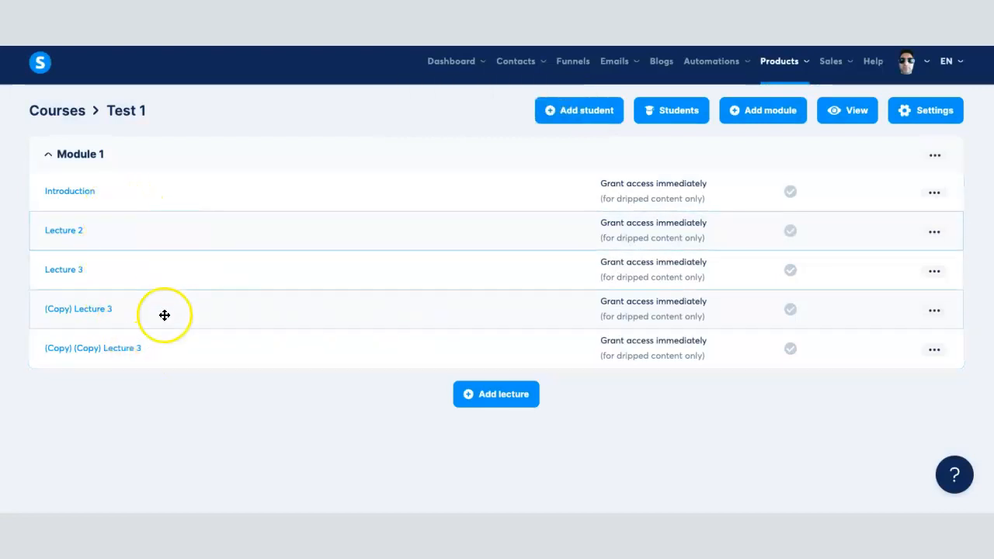
Open the (Copy) Lecture 3 page editor, check its video, buttons and heading, and exit to the lecture list
left_click(99, 313)
scroll(383, 314, "down", 2)
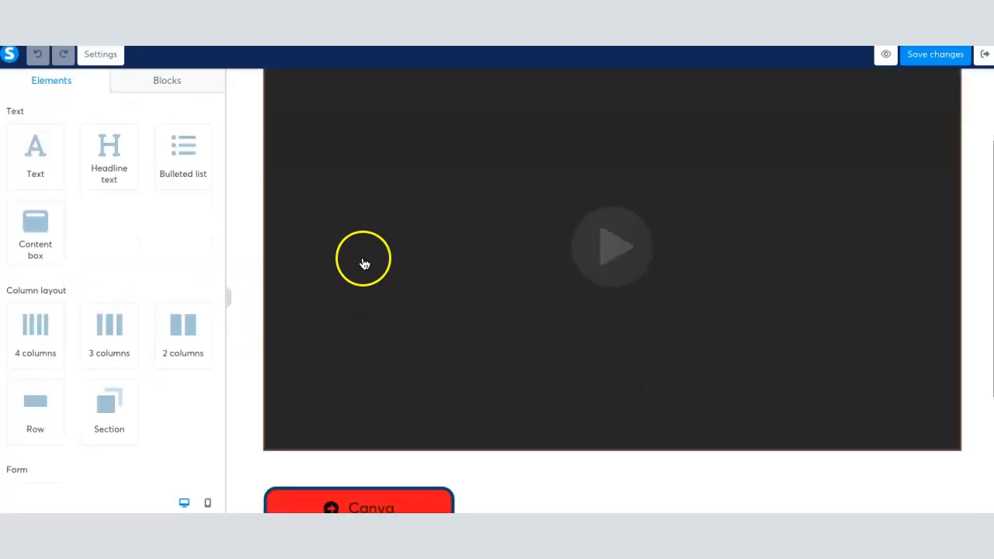
scroll(364, 264, "down", 1)
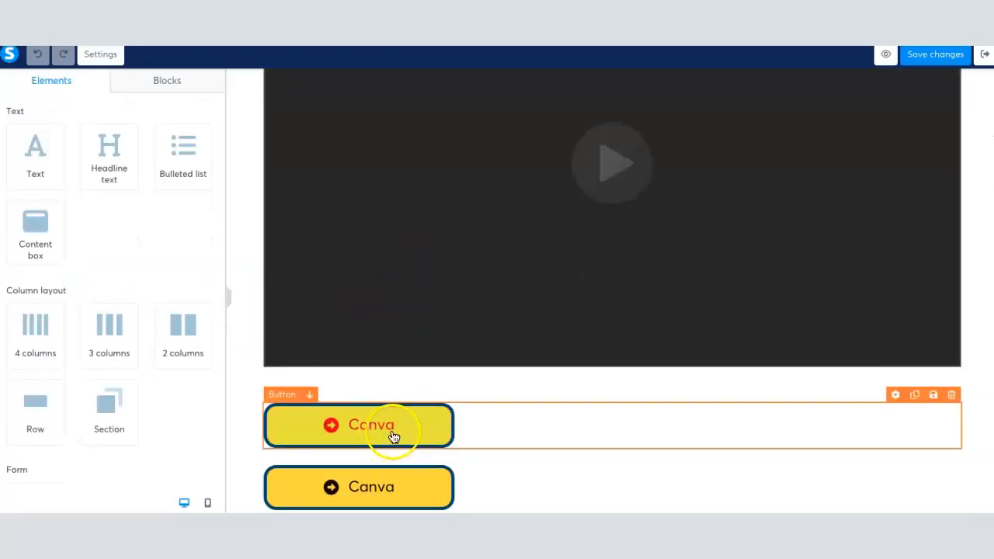
scroll(394, 438, "down", 2)
scroll(272, 223, "up", 4)
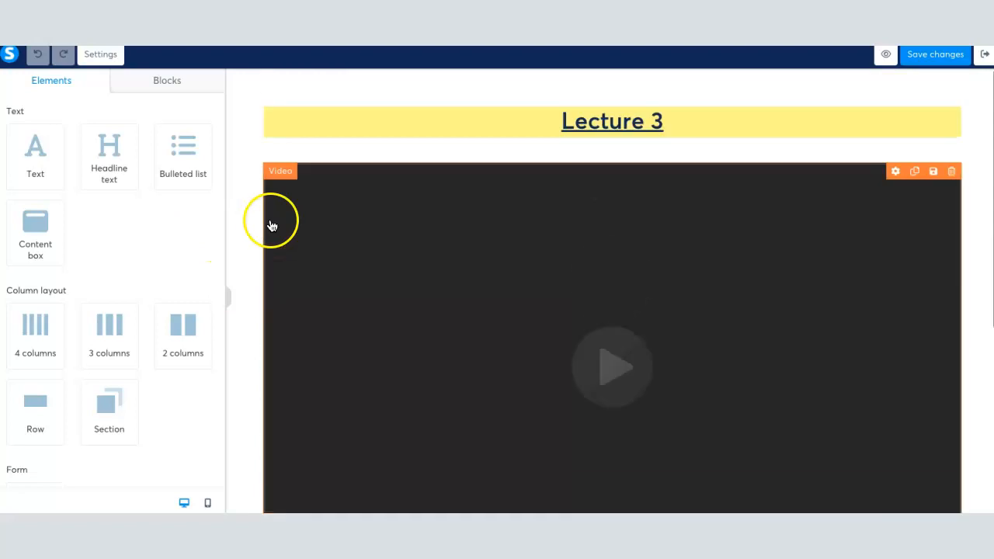
left_click(984, 58)
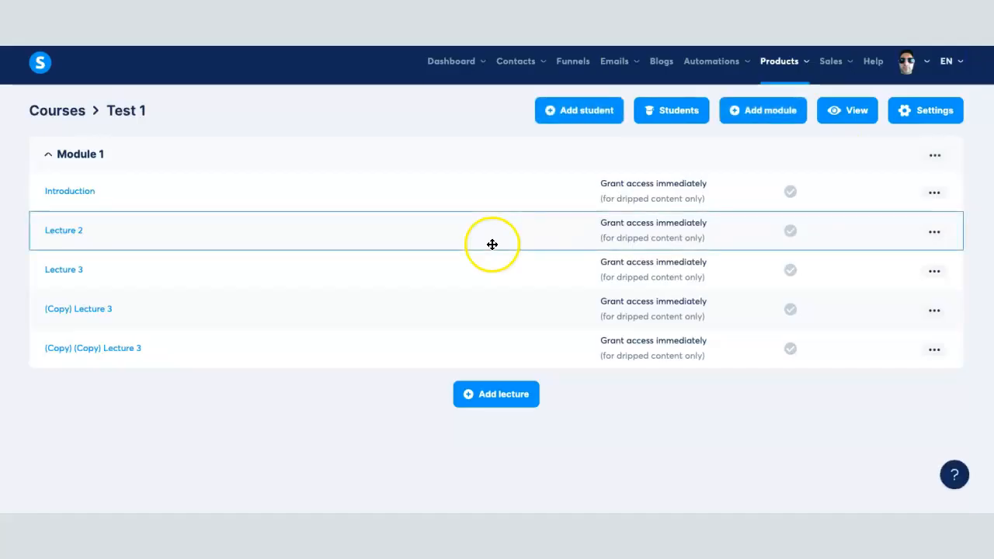
Rename the (Copy) Lecture 3 lecture to Lecture 4 in its settings and save
left_click(934, 312)
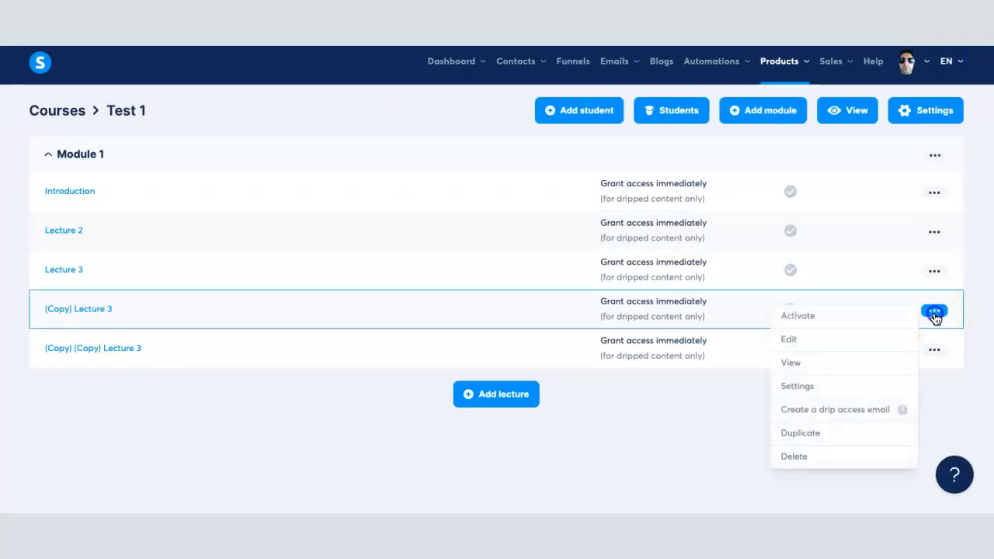
left_click(794, 389)
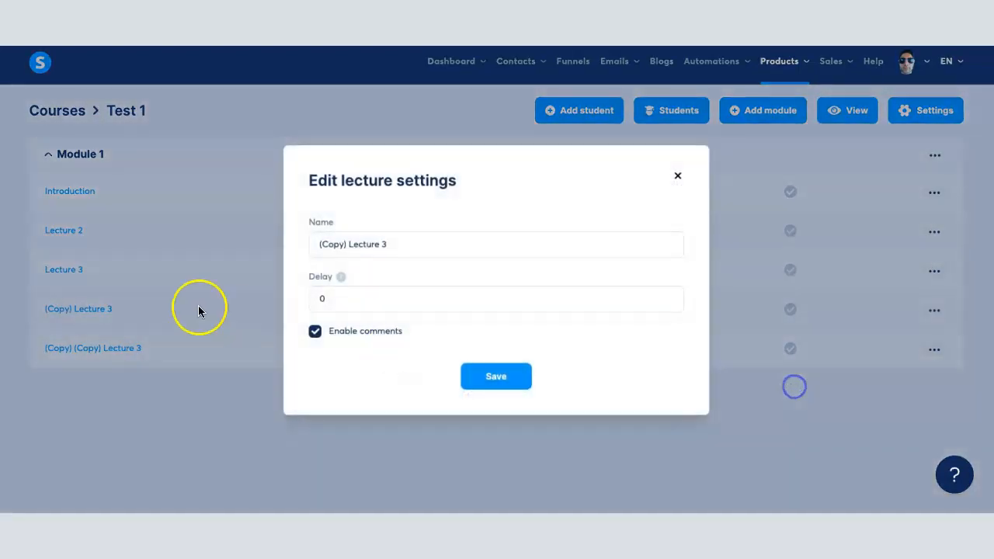
left_click_drag(347, 244, 318, 247)
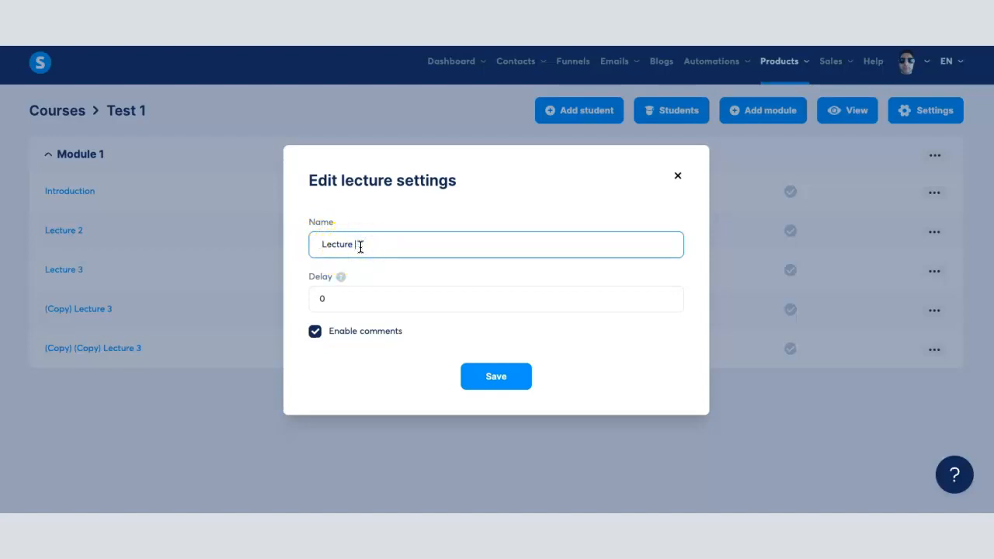
left_click(501, 378)
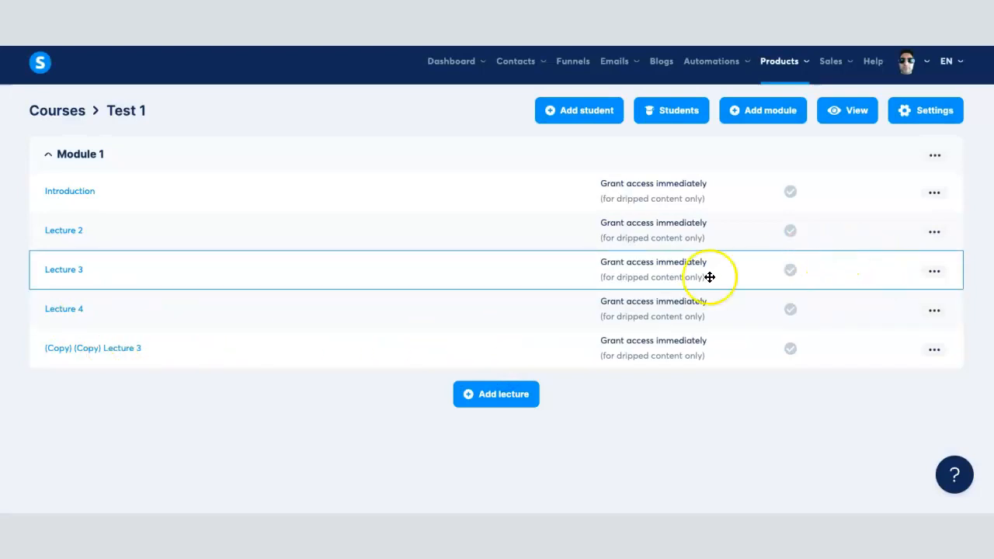
Check the course's student view, return to the lecture list and activate the Introduction and Lecture 2
left_click(848, 116)
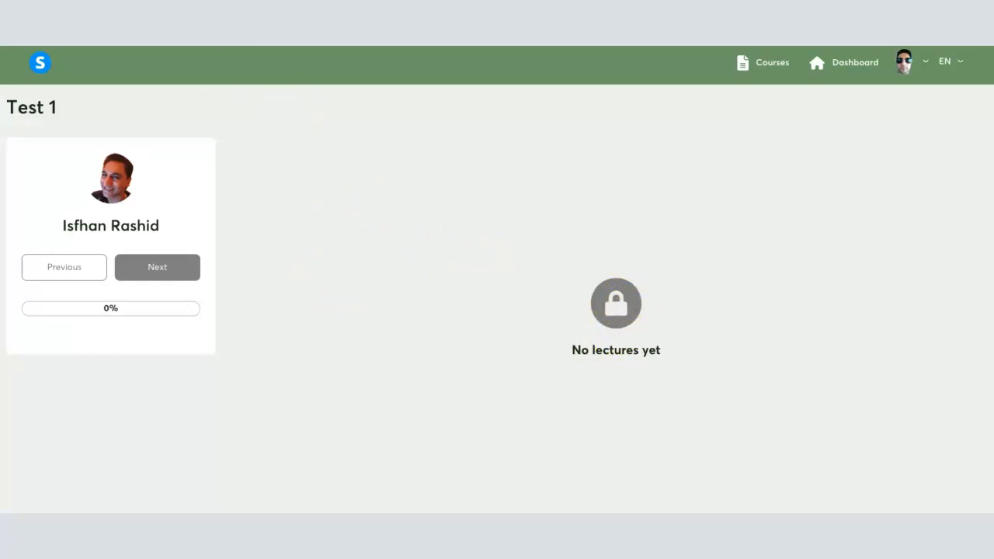
left_click(371, 11)
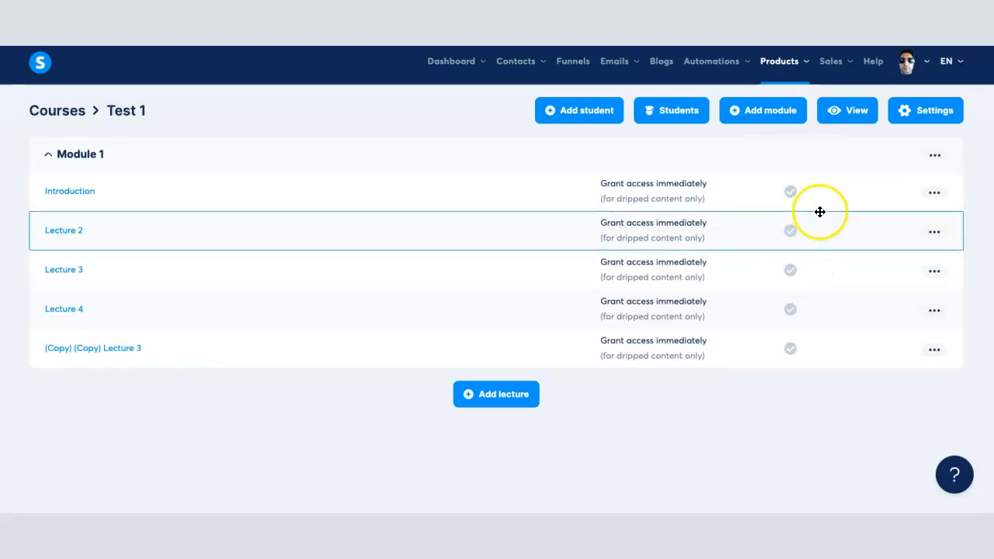
left_click(935, 194)
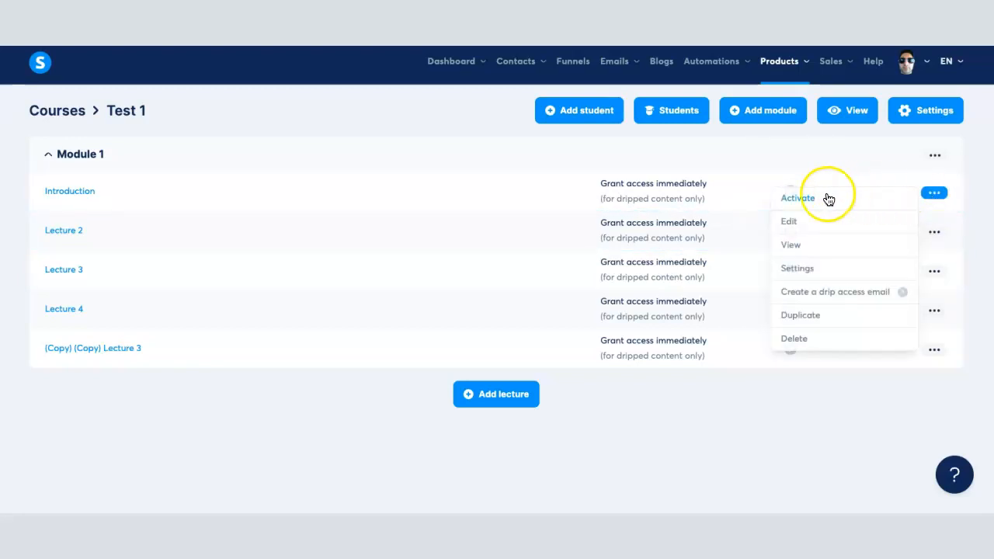
left_click(946, 199)
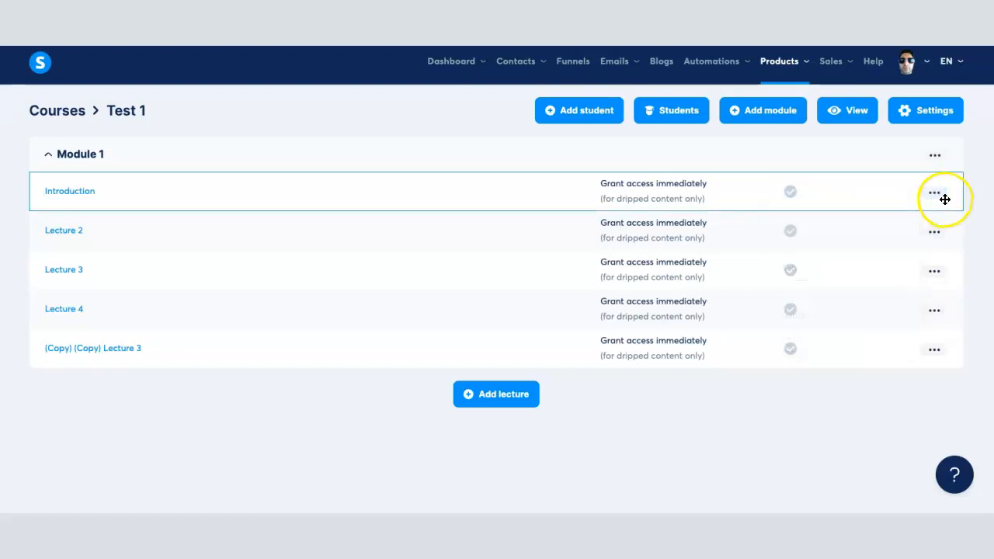
left_click(934, 193)
left_click(808, 199)
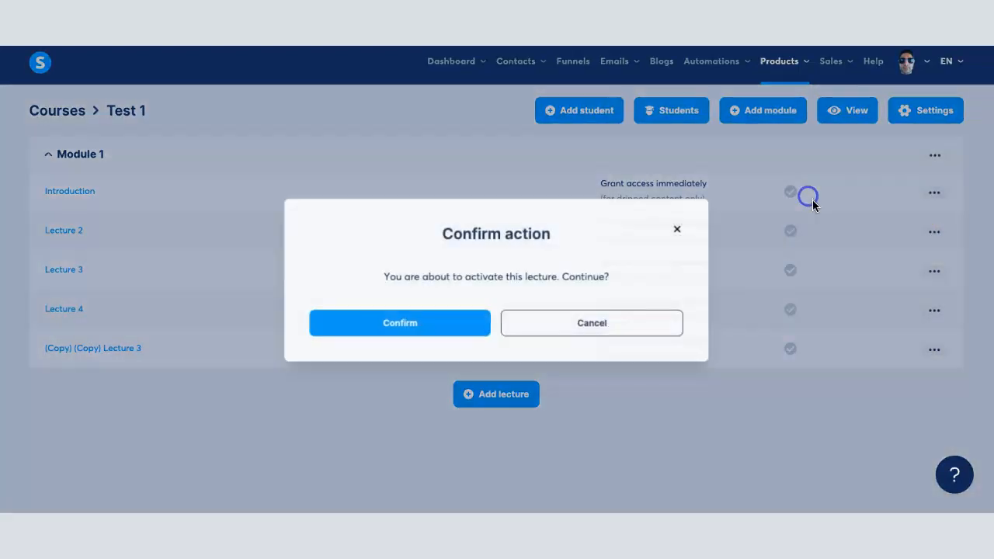
left_click(445, 323)
left_click(935, 231)
left_click(829, 239)
left_click(466, 321)
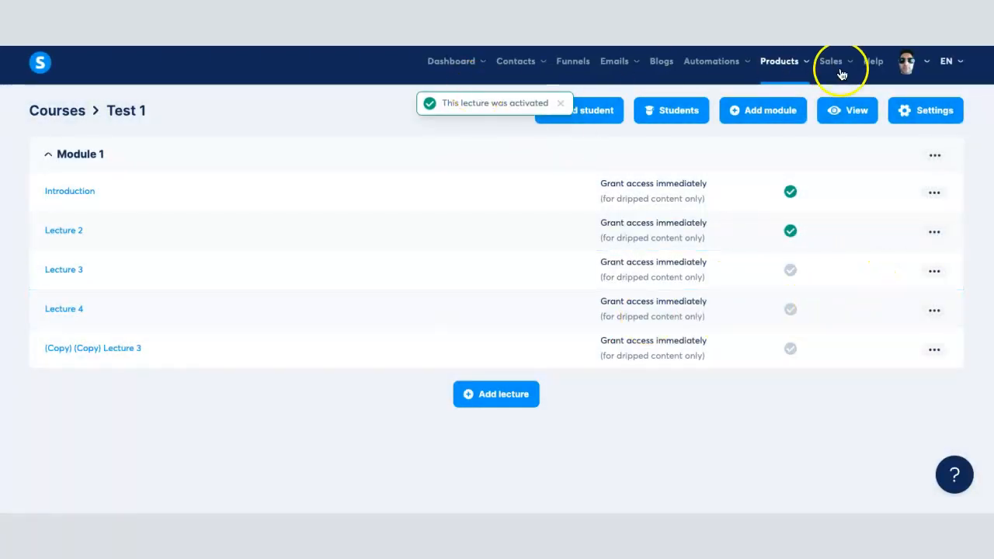
Open the course's student view and look through the Introduction and Lecture 2 pages down to the comment section
left_click(850, 108)
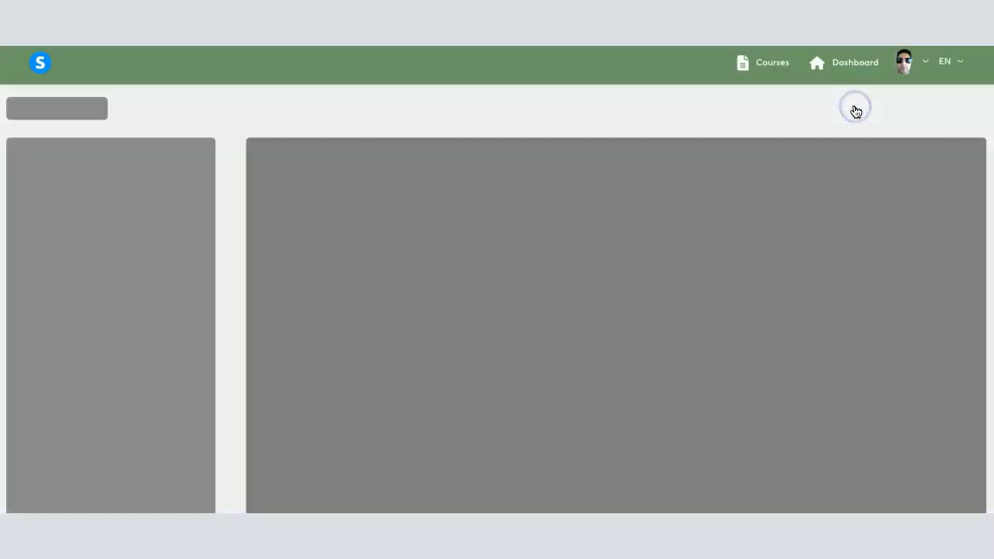
scroll(404, 334, "down", 2)
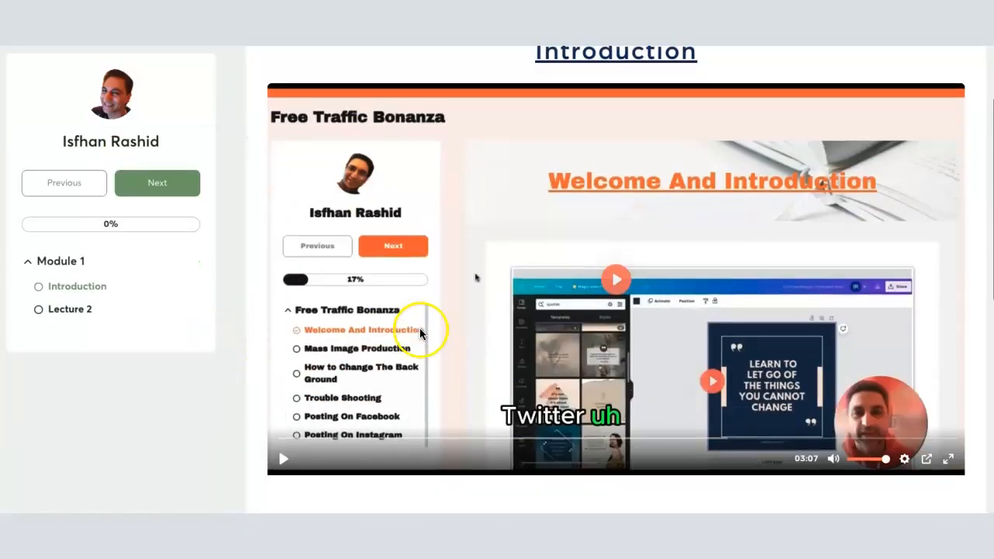
left_click(65, 313)
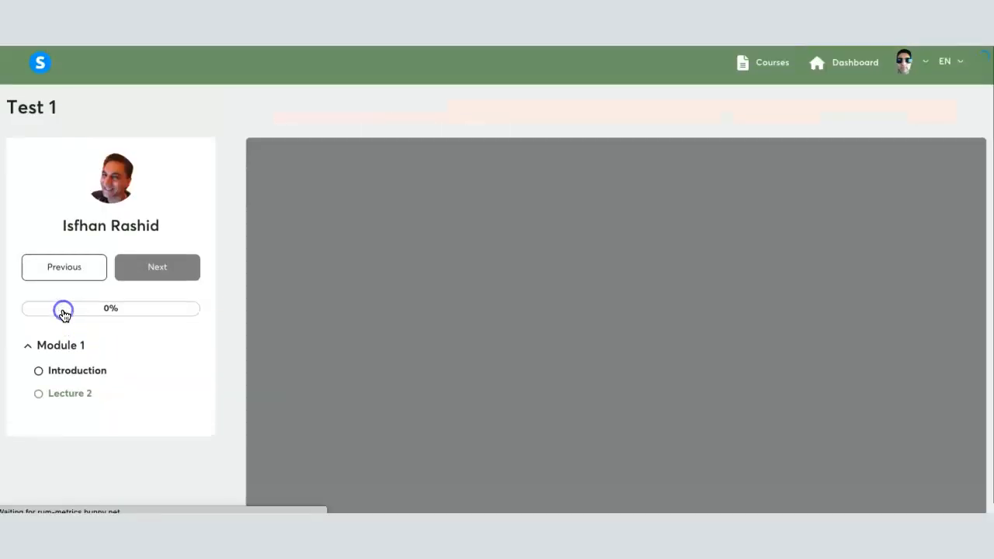
scroll(350, 311, "down", 5)
scroll(372, 320, "down", 1)
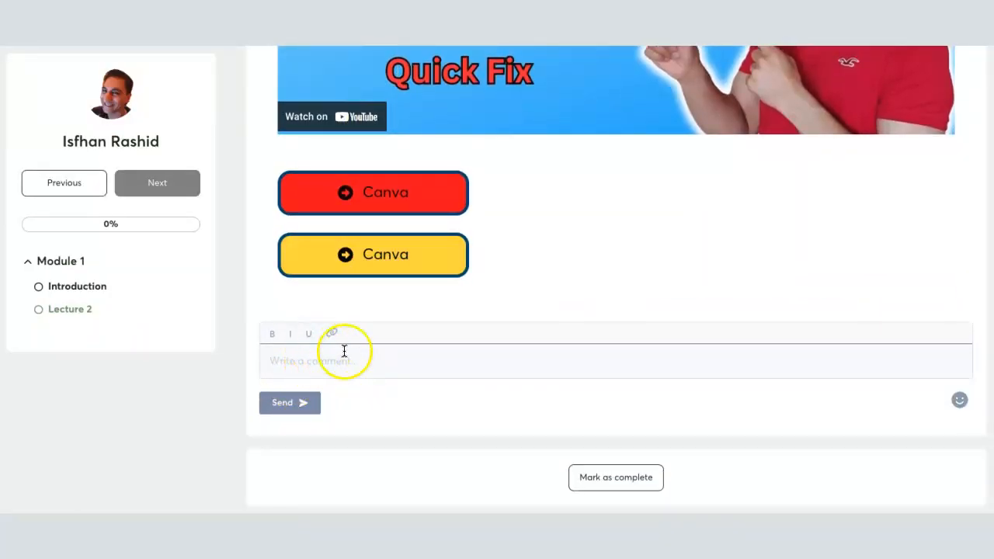
Go back to the Introduction lecture in the student view and examine its video and closing text
left_click(77, 287)
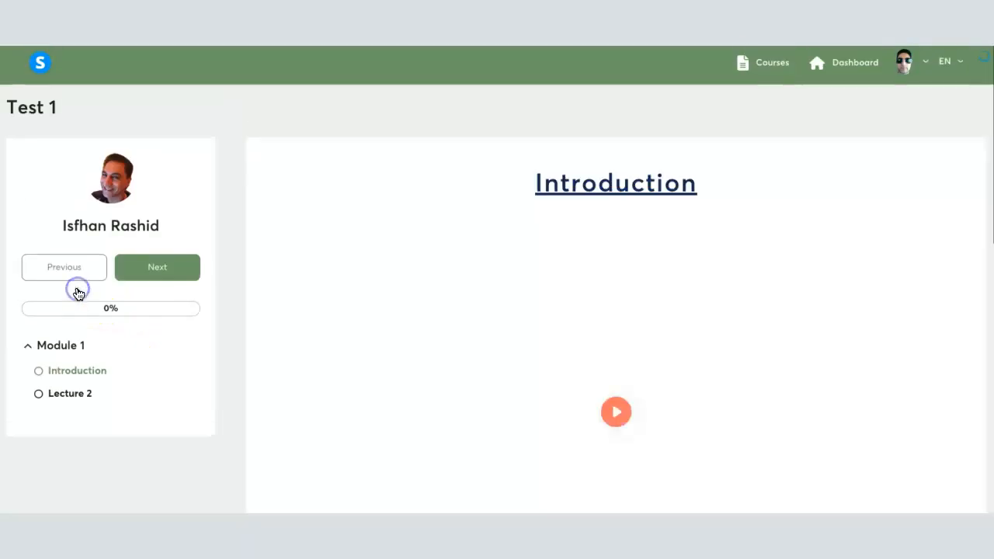
scroll(364, 315, "down", 5)
scroll(399, 273, "up", 2)
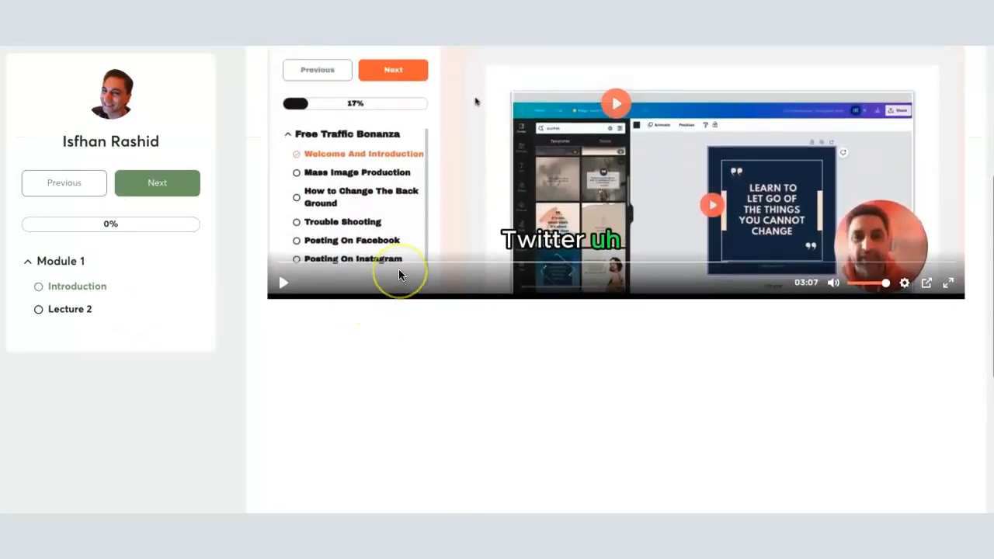
scroll(400, 273, "down", 2)
scroll(384, 310, "down", 3)
scroll(382, 311, "up", 1)
scroll(406, 353, "down", 3)
scroll(408, 342, "down", 1)
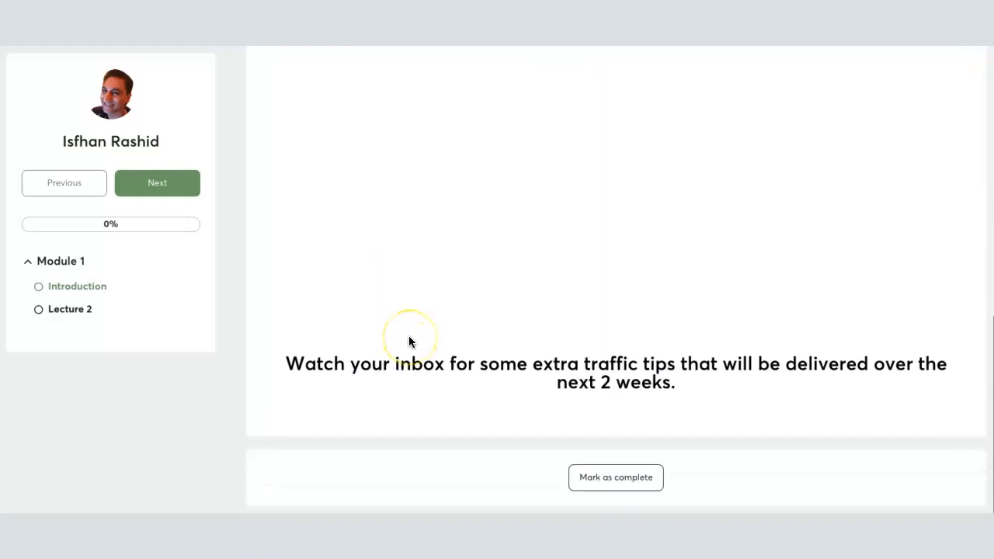
scroll(443, 199, "up", 2)
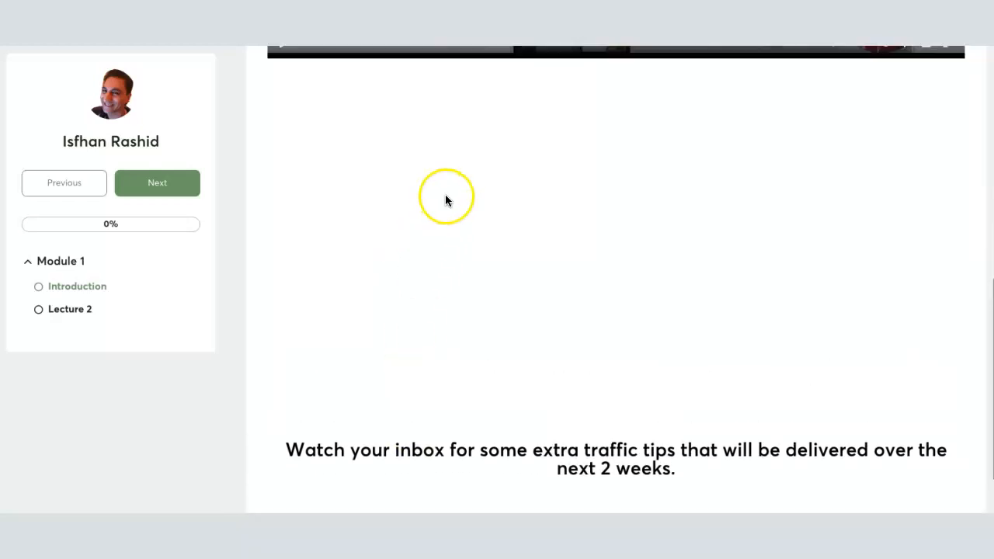
scroll(448, 196, "up", 5)
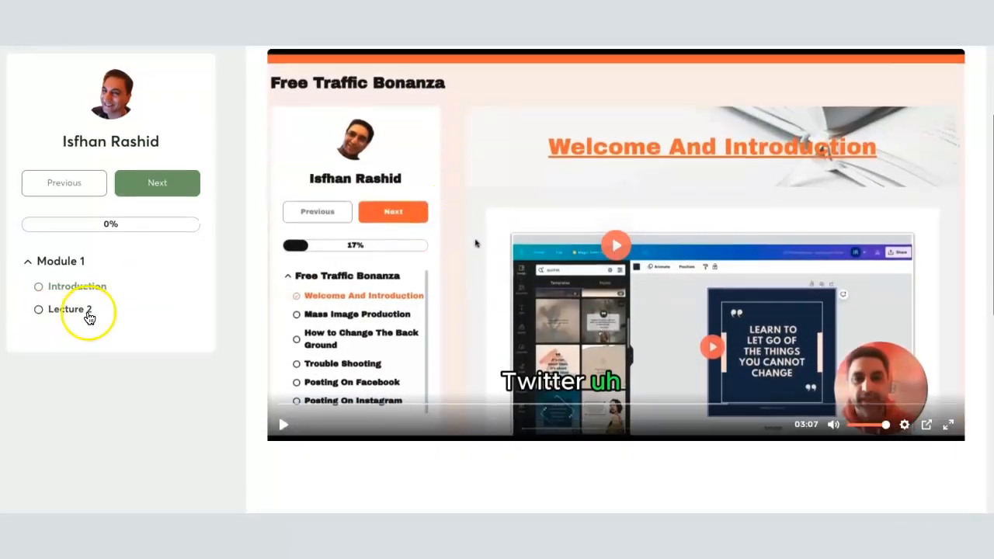
Enter the draft comment "hello" under Lecture 2 in the student view and return to the course's lecture list
left_click(89, 317)
scroll(356, 313, "down", 7)
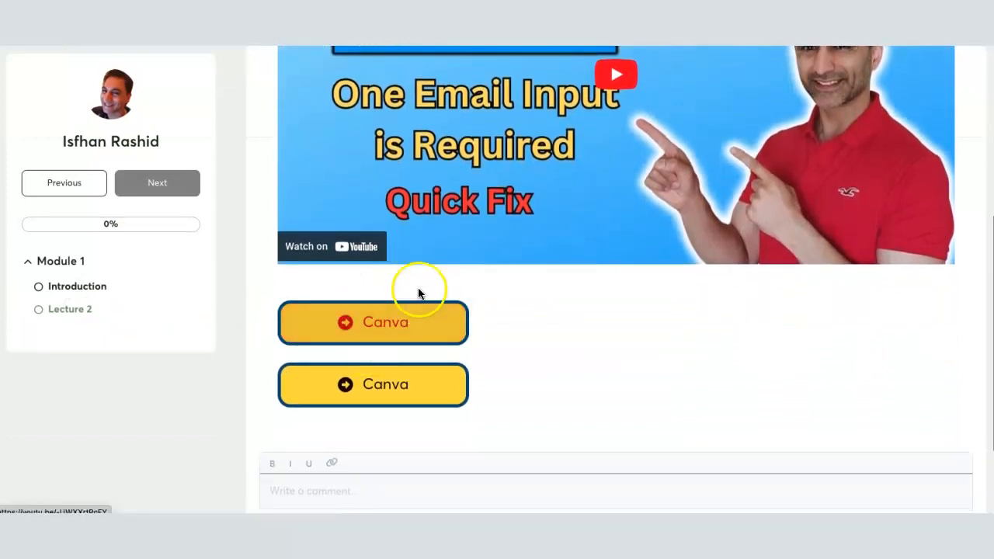
scroll(389, 342, "down", 3)
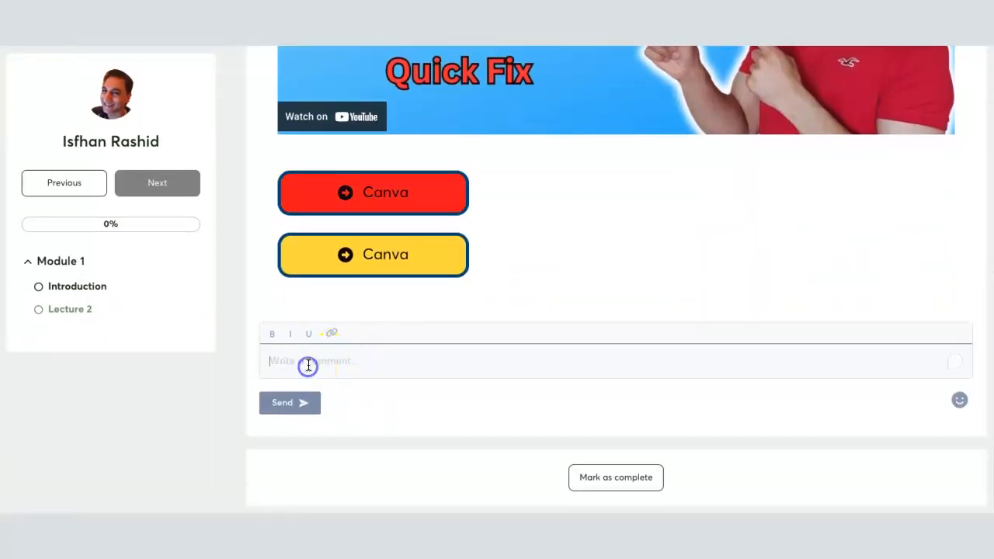
type("hello")
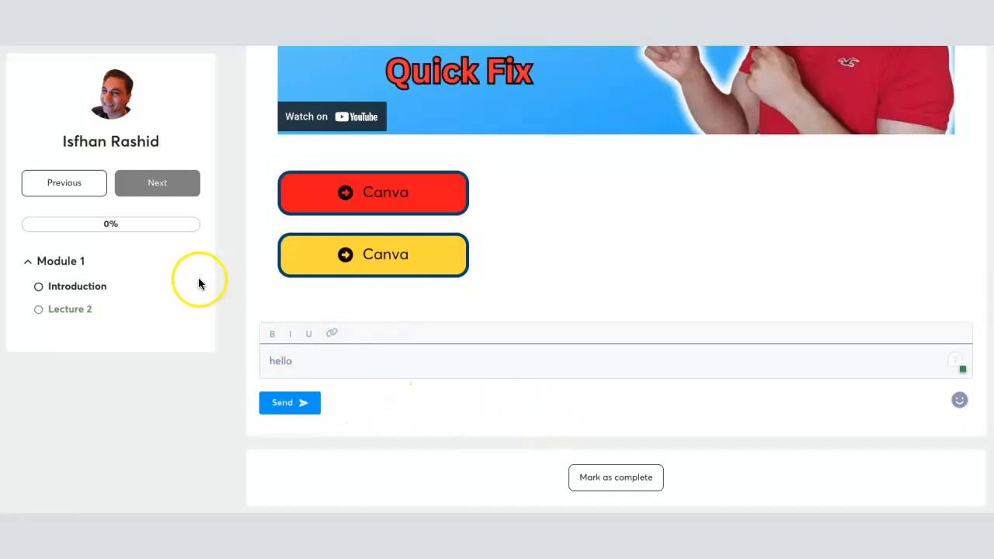
scroll(195, 285, "up", 3)
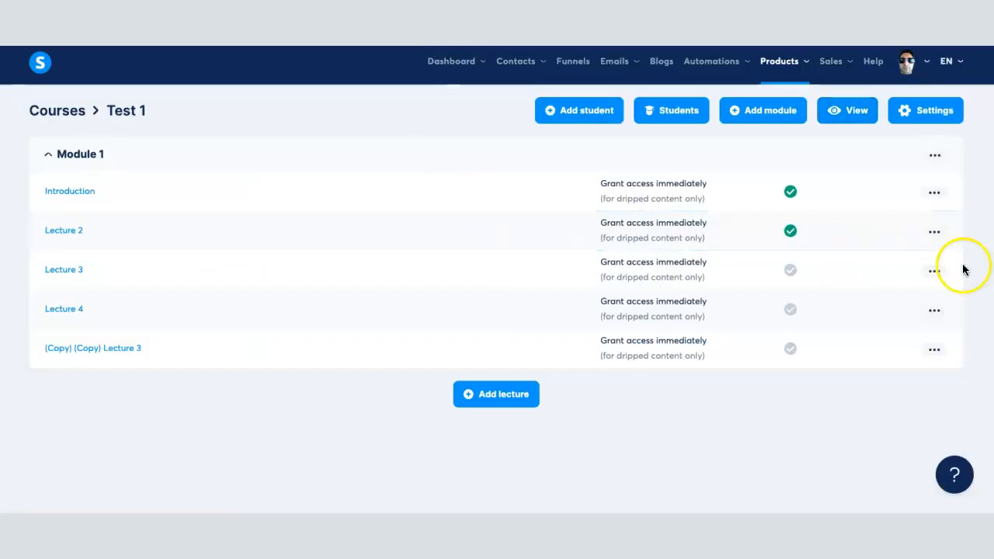
Activate Lecture 3, Lecture 4 and (Copy) (Copy) Lecture 3 in Module 1
left_click(934, 271)
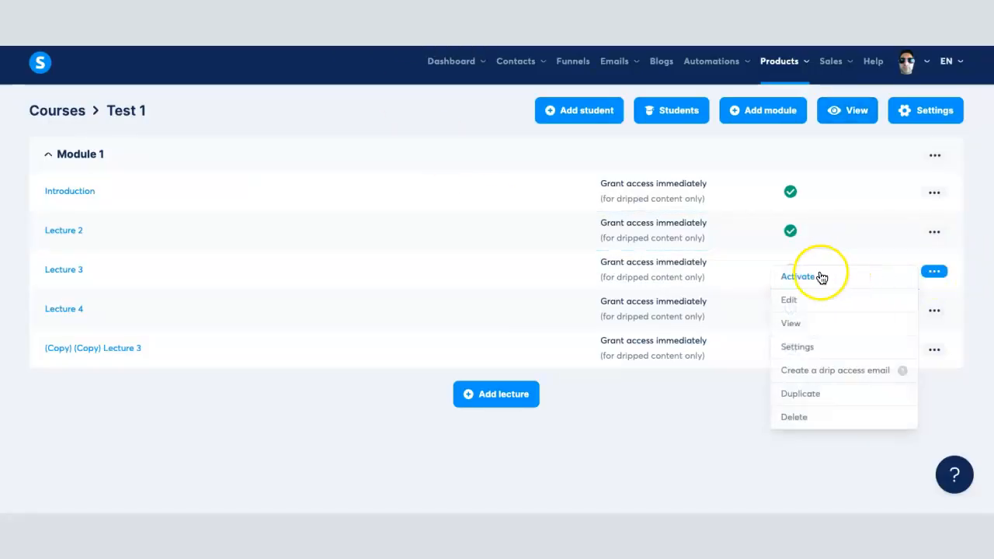
left_click(822, 277)
left_click(440, 324)
left_click(935, 310)
left_click(800, 317)
left_click(482, 324)
left_click(934, 349)
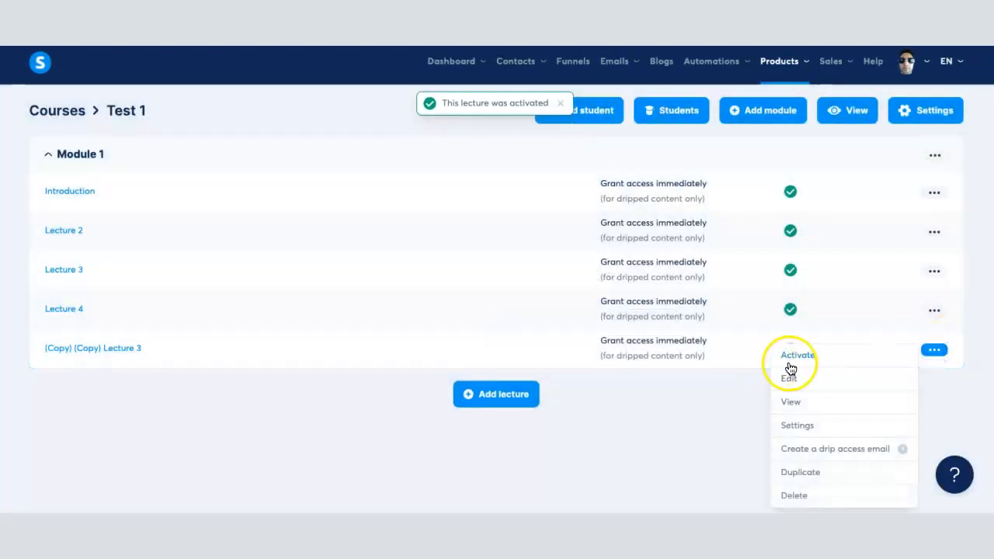
left_click(791, 364)
left_click(476, 324)
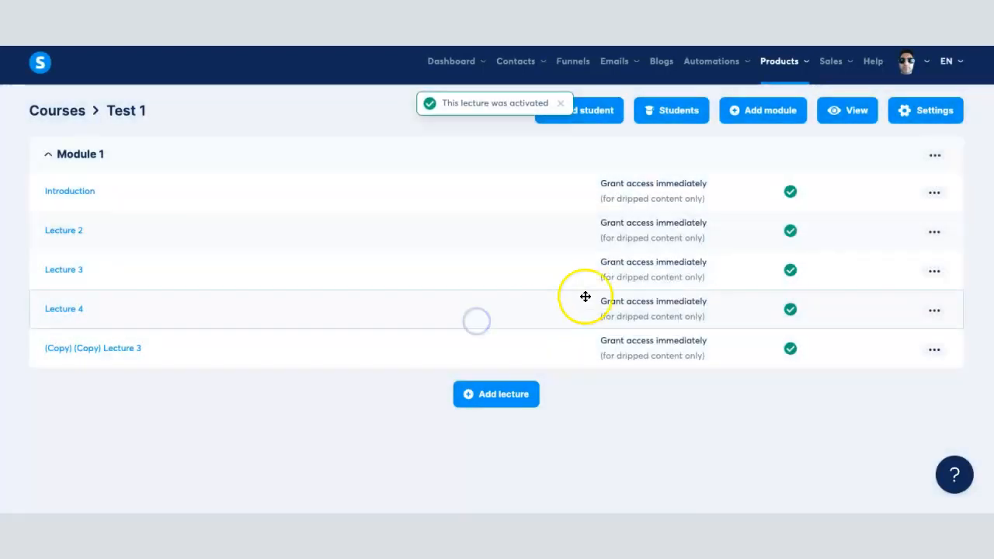
Open the course's student view and look through the Introduction, Lecture 2 and Lecture 4 pages
left_click(835, 111)
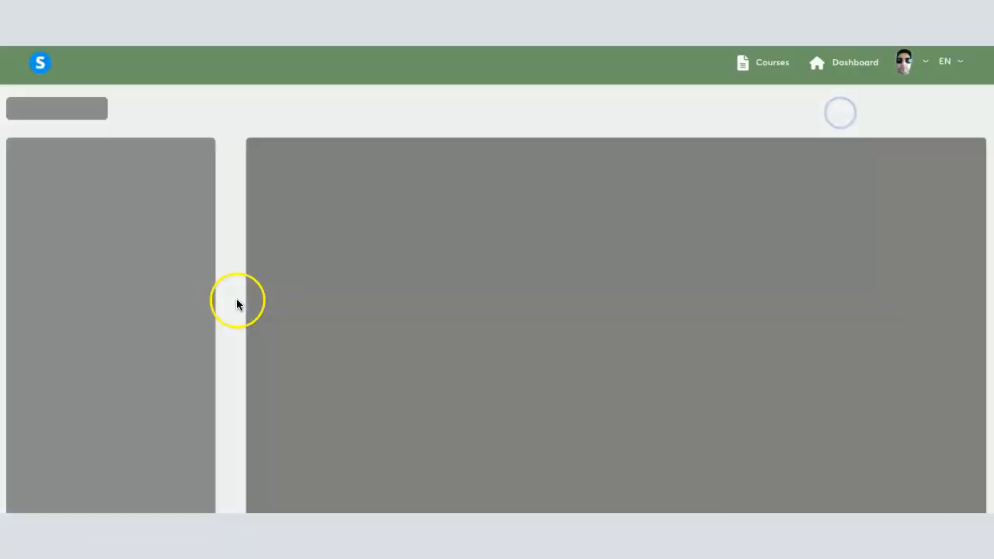
scroll(139, 318, "down", 2)
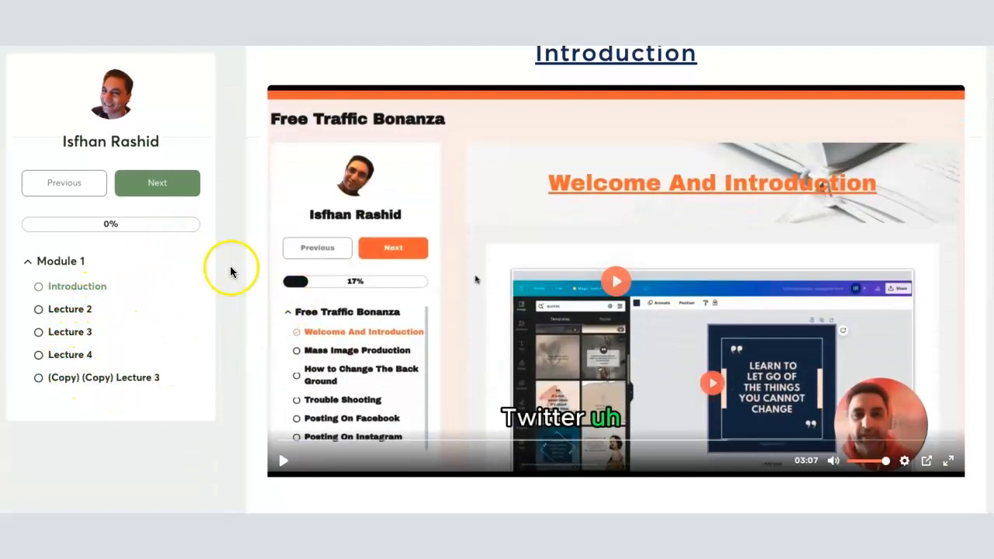
left_click(75, 314)
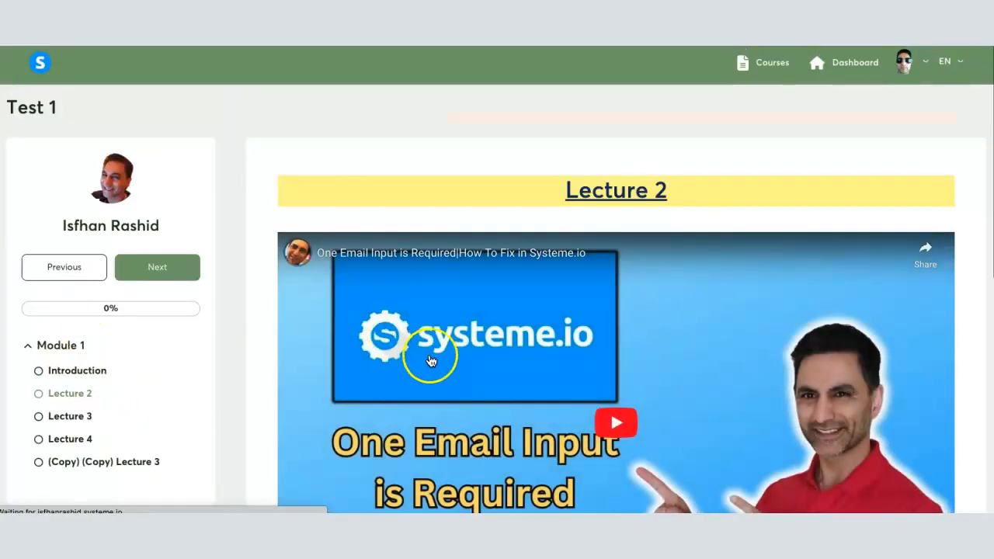
scroll(48, 360, "down", 4)
left_click(48, 360)
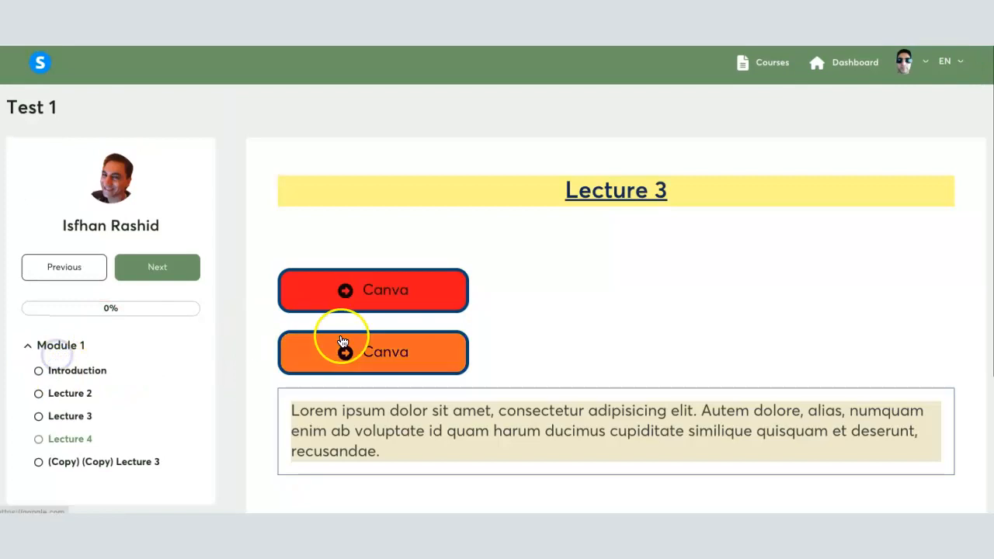
scroll(342, 337, "down", 2)
scroll(342, 336, "down", 1)
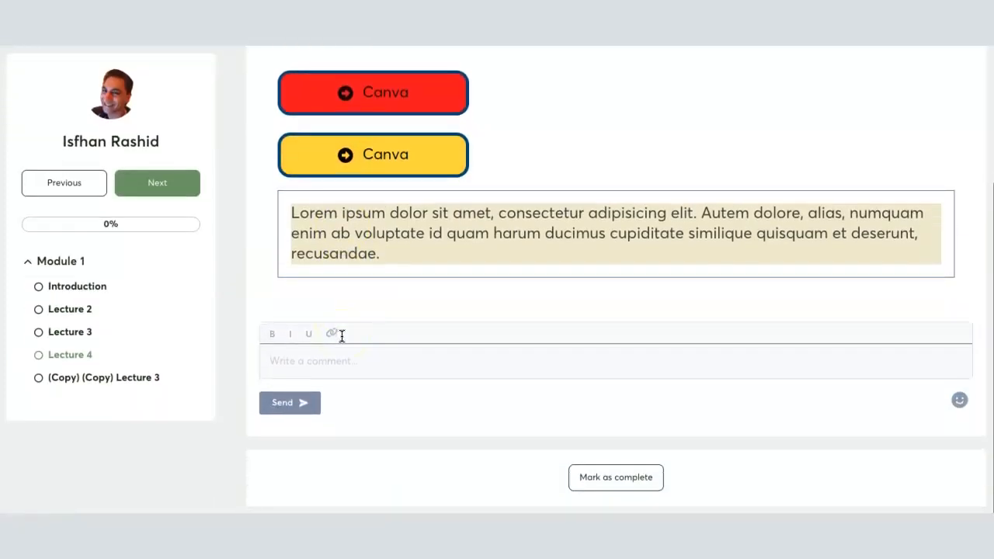
Open Lecture 3 in the student view and examine its heading, Canva buttons, text and comment section
left_click(66, 334)
scroll(329, 342, "down", 2)
scroll(328, 342, "up", 2)
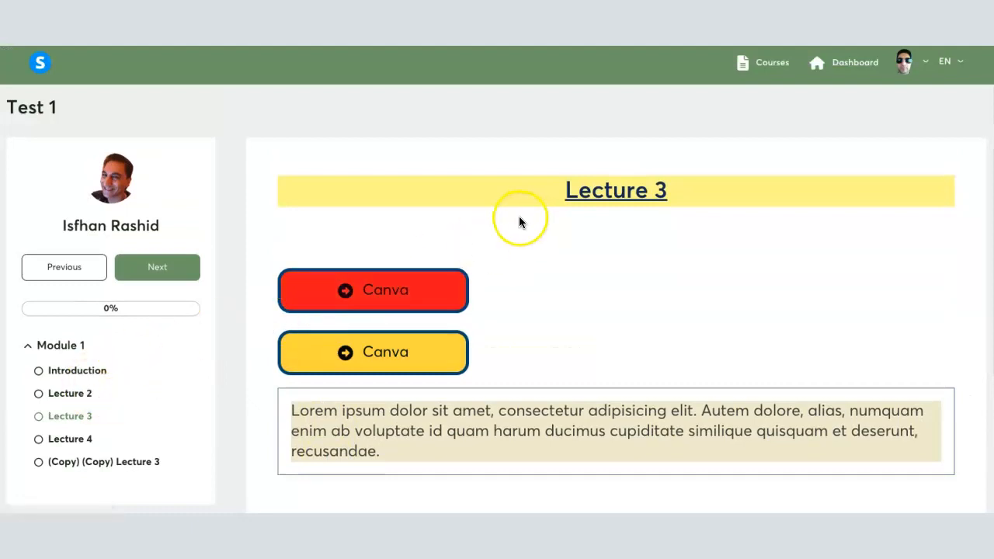
scroll(500, 251, "down", 2)
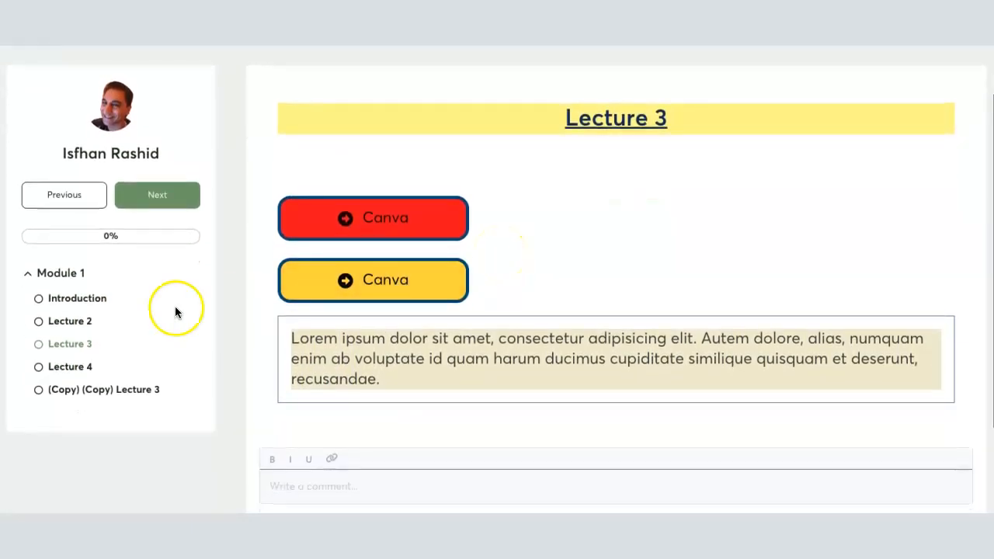
Revisit Lecture 2 in the student view and compare its video page with the Lecture 3 page
left_click(71, 323)
scroll(410, 262, "down", 4)
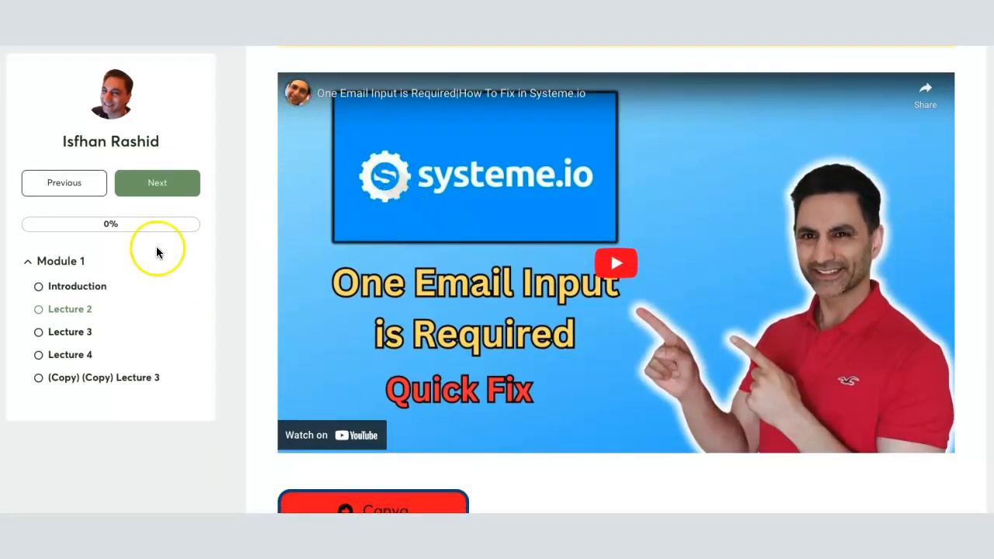
left_click(71, 332)
left_click(414, 291)
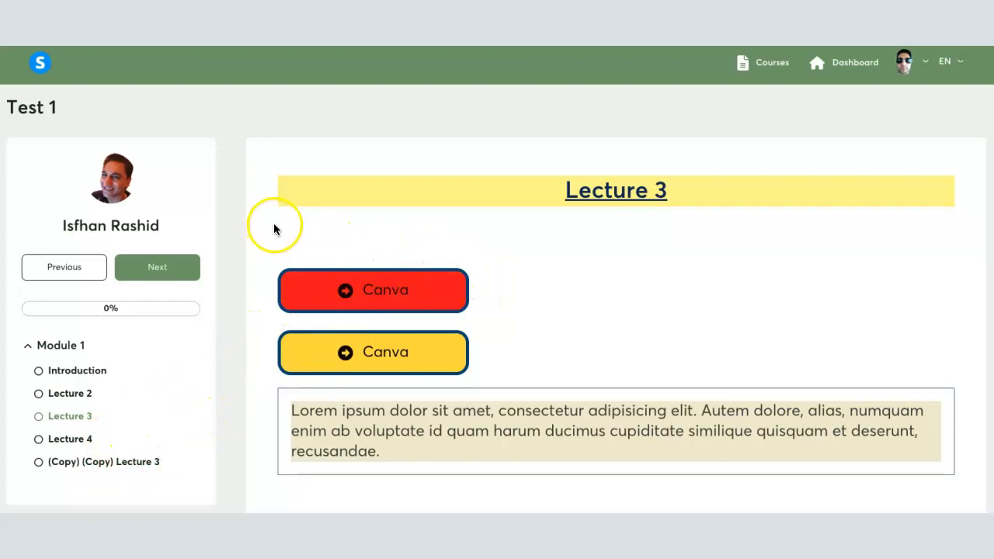
scroll(273, 228, "down", 3)
scroll(273, 228, "up", 3)
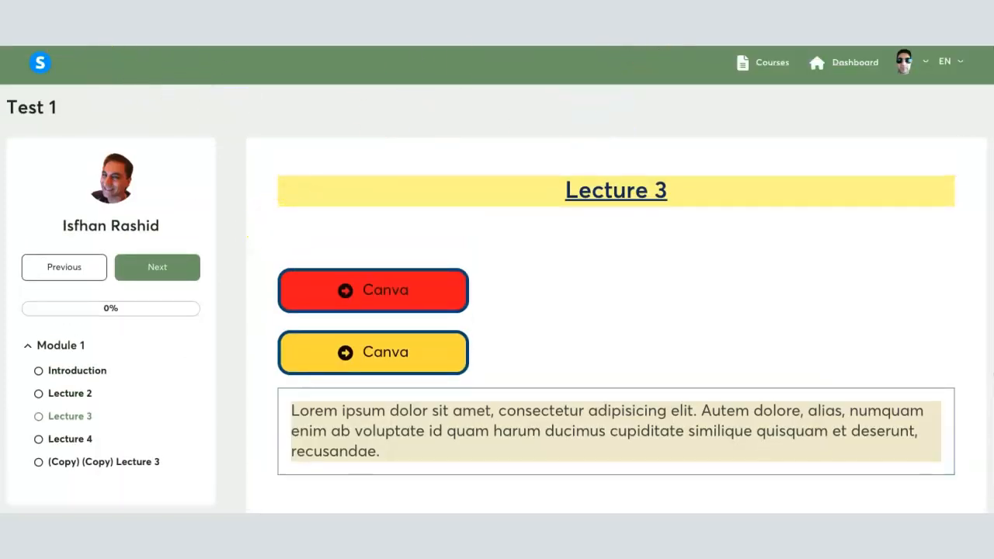
Return to the Test 1 lecture list, open the course settings and review the fields down to the sales page option
left_click(381, 11)
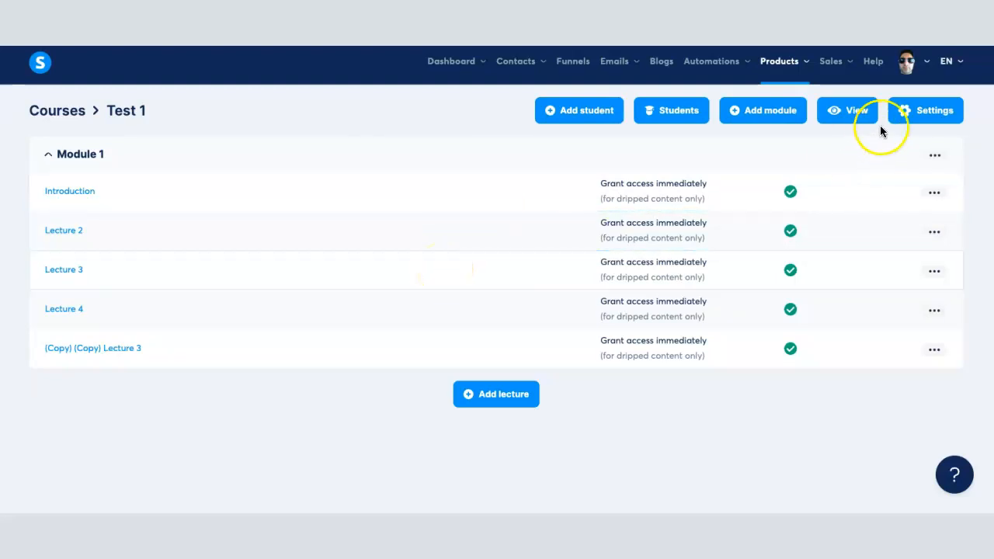
left_click(918, 110)
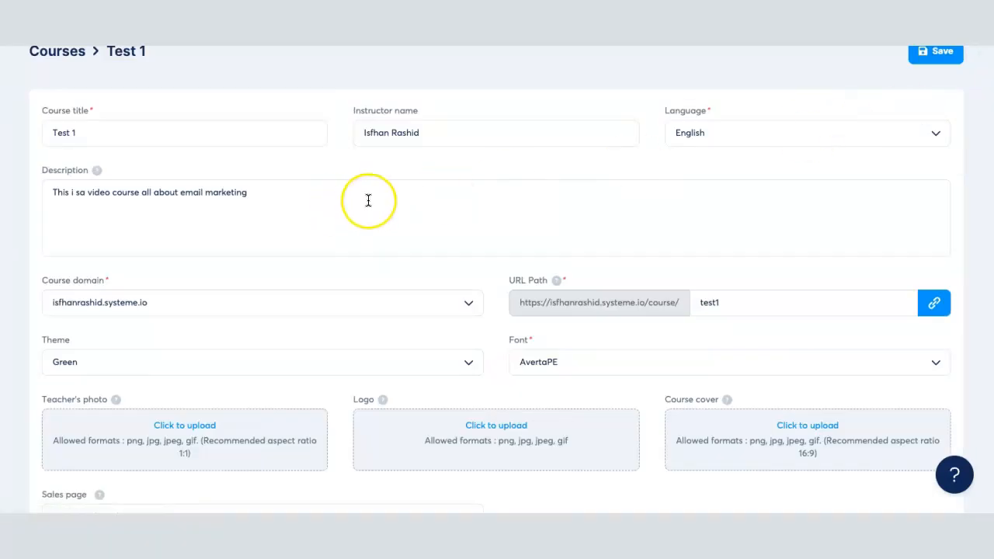
scroll(368, 200, "down", 1)
scroll(369, 200, "up", 1)
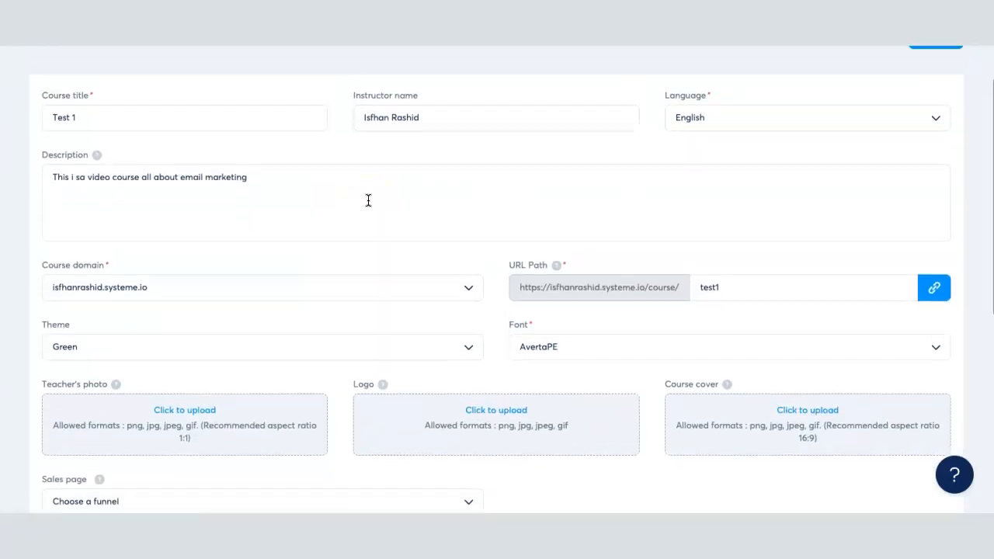
scroll(241, 205, "down", 3)
scroll(259, 205, "up", 4)
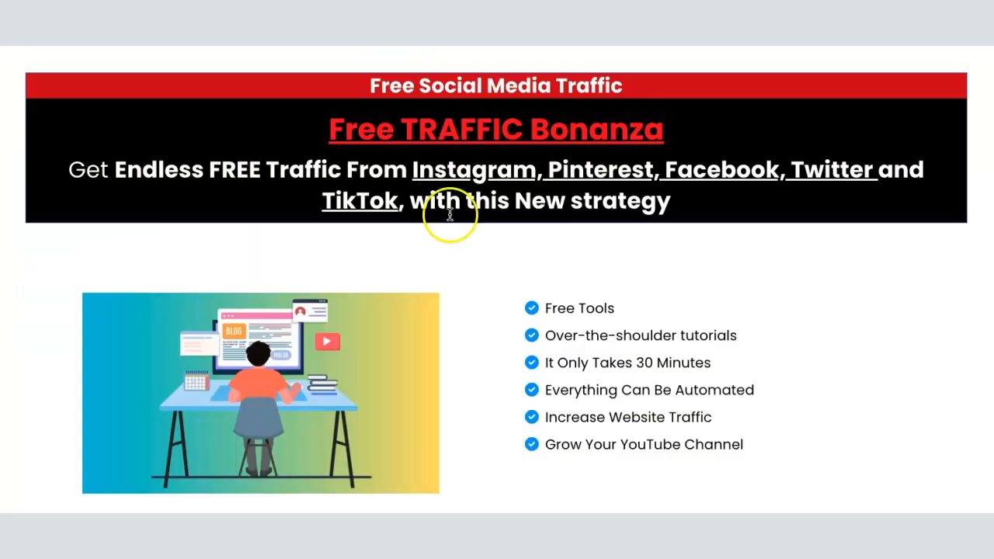
Look through the Free Traffic Bonanza sales page from its headline to the payment form and back up
scroll(472, 220, "down", 8)
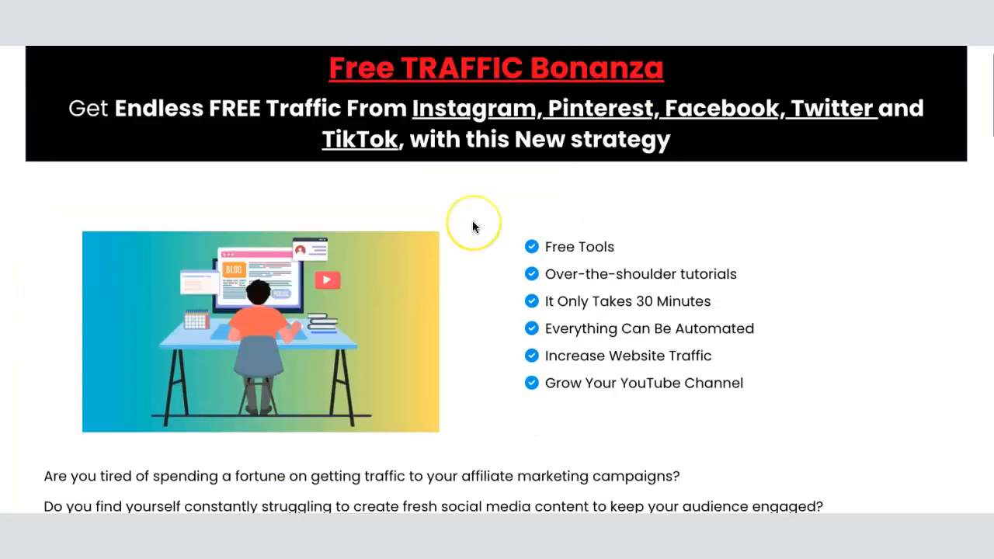
scroll(473, 225, "down", 15)
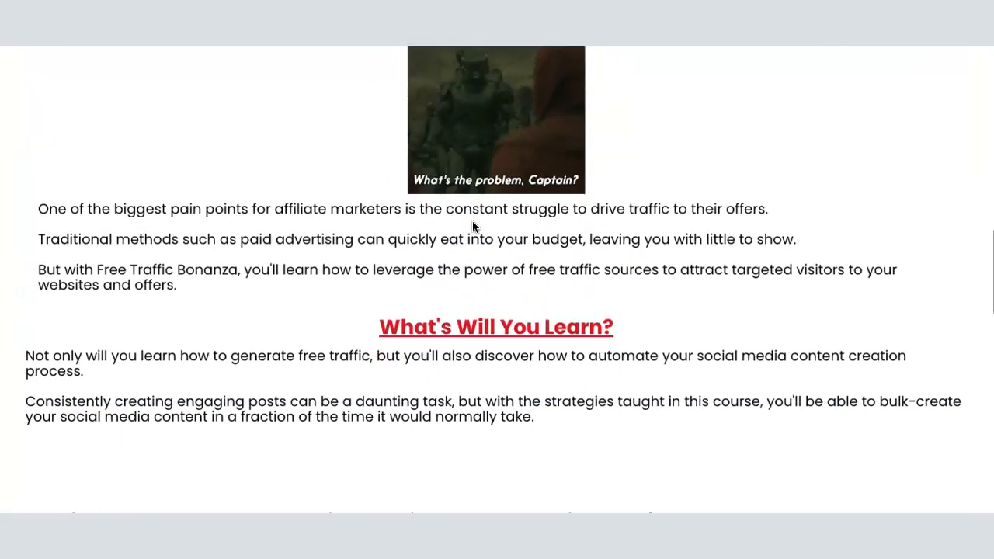
scroll(472, 226, "down", 7)
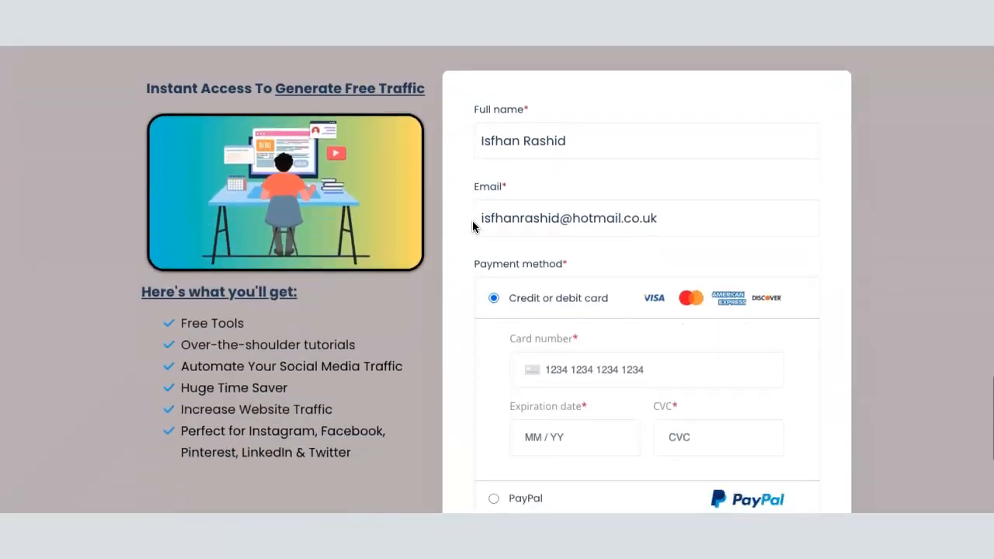
scroll(440, 221, "up", 5)
scroll(439, 222, "up", 15)
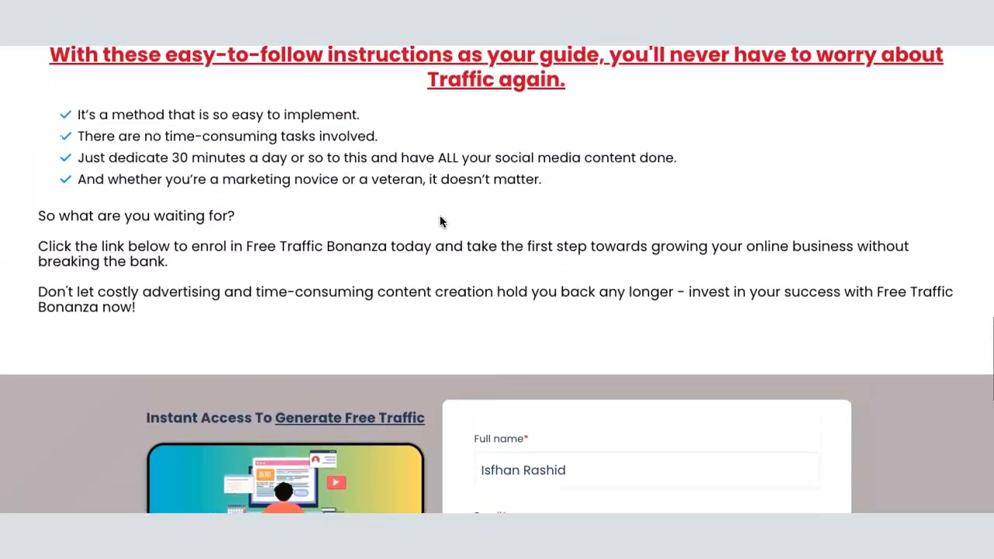
scroll(440, 222, "up", 4)
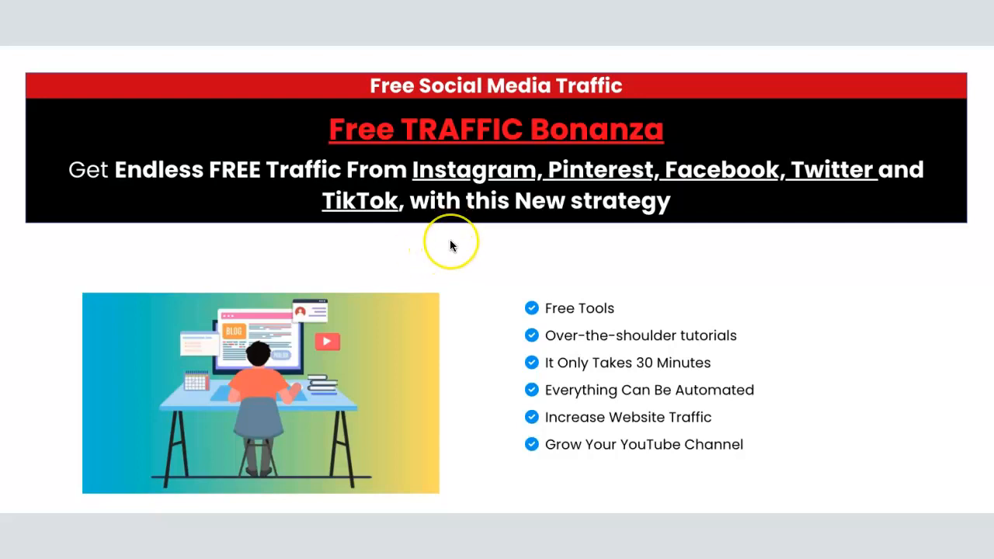
Examine the sales copy and images in the Free Traffic Bonanza page's sections above the payment form
scroll(450, 240, "down", 2)
scroll(451, 245, "down", 2)
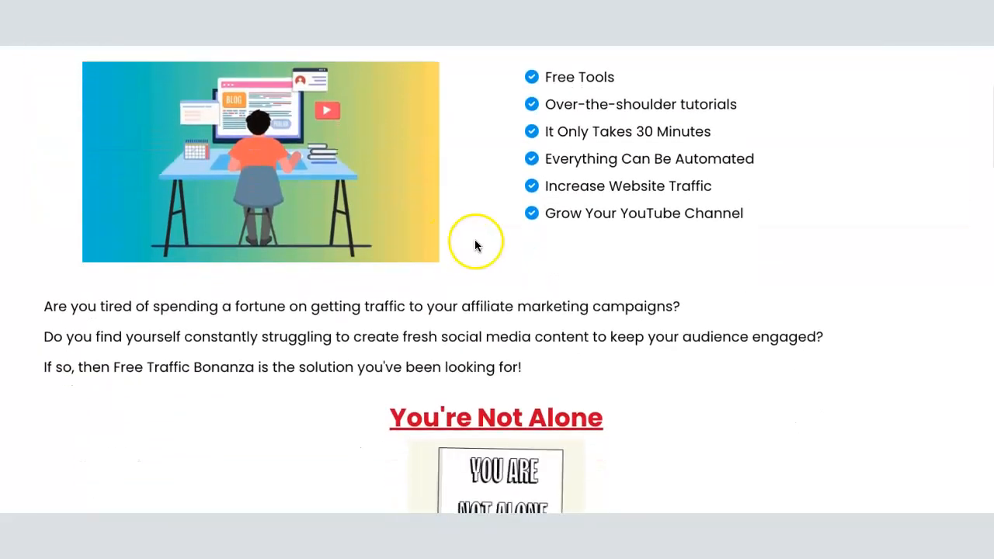
scroll(474, 245, "down", 2)
scroll(474, 245, "down", 9)
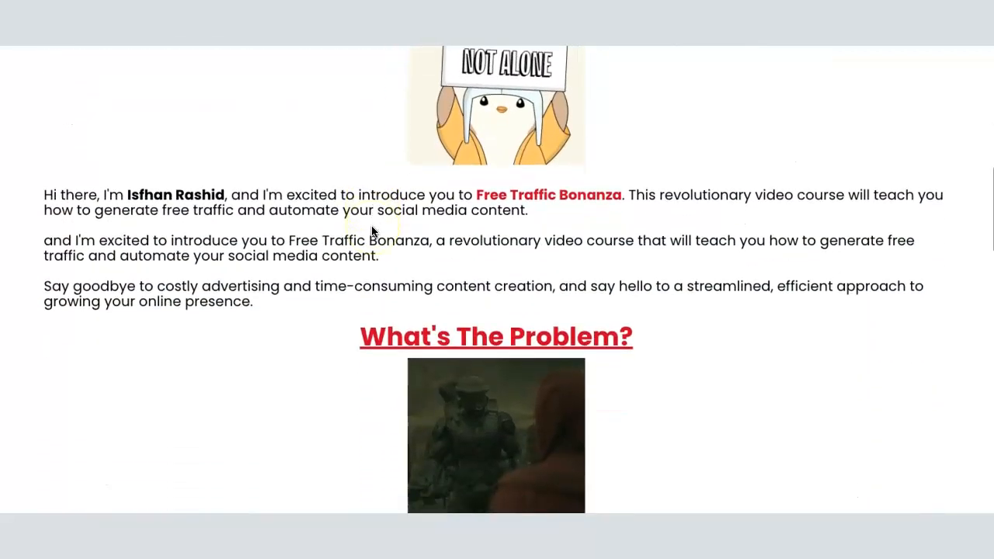
scroll(372, 230, "down", 5)
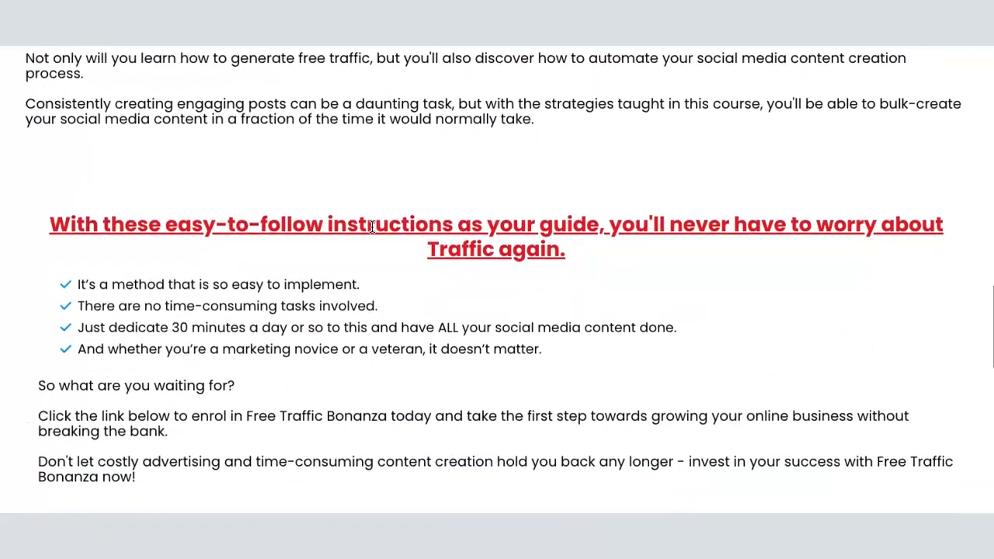
scroll(465, 228, "down", 4)
scroll(464, 229, "up", 17)
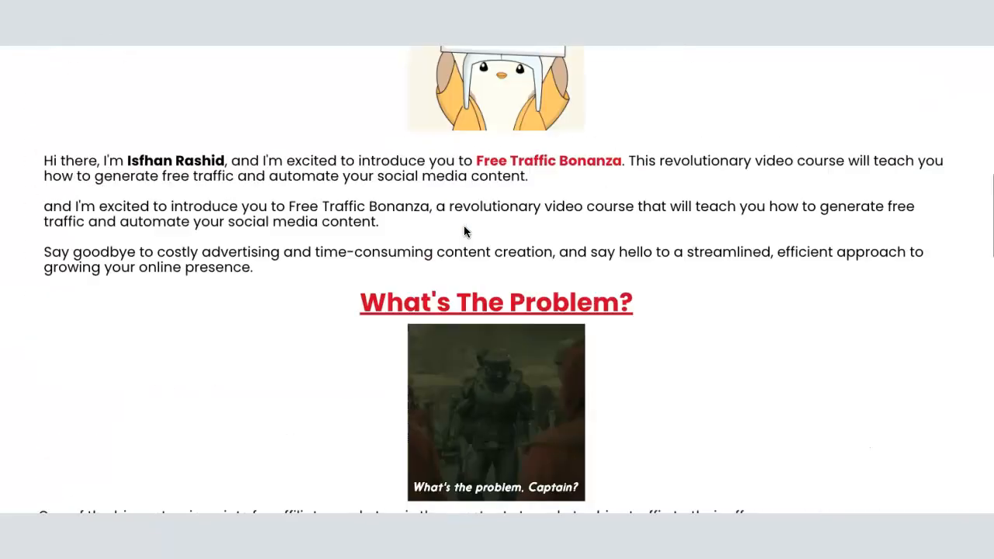
scroll(465, 229, "up", 5)
scroll(463, 226, "down", 1)
scroll(463, 225, "up", 1)
scroll(463, 226, "down", 5)
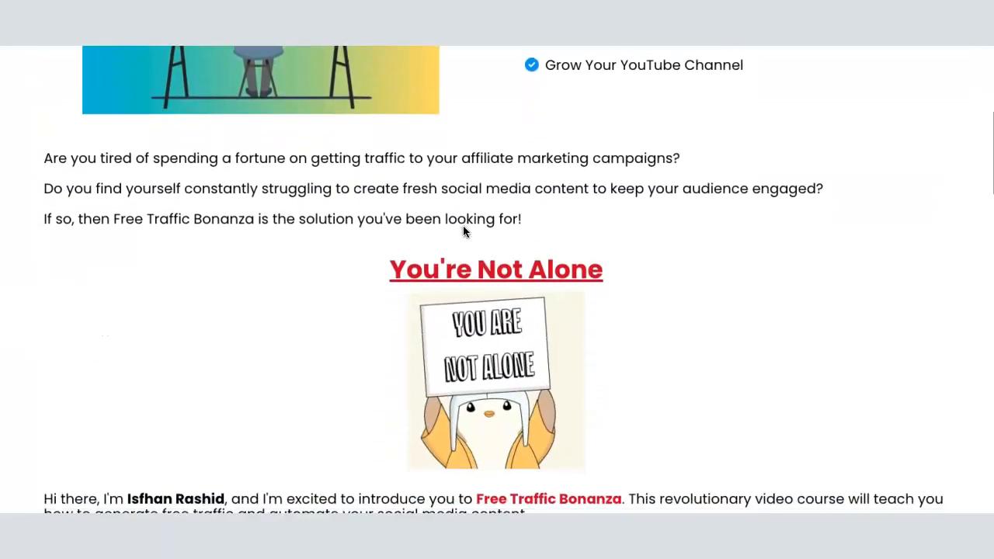
Apply the coupon code FTB in the Free Traffic Bonanza order form at the end of the sales page
left_click(478, 231)
scroll(334, 233, "down", 9)
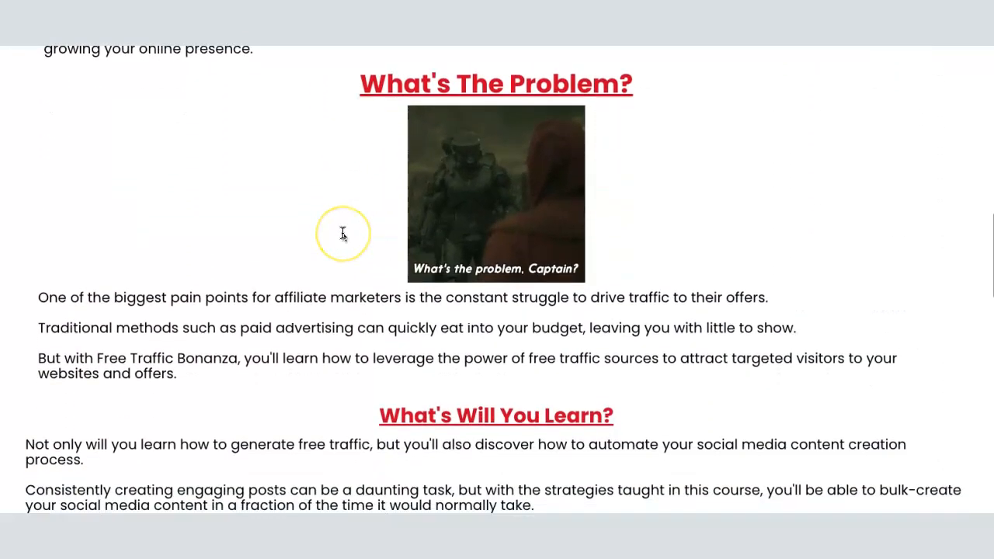
scroll(343, 233, "down", 5)
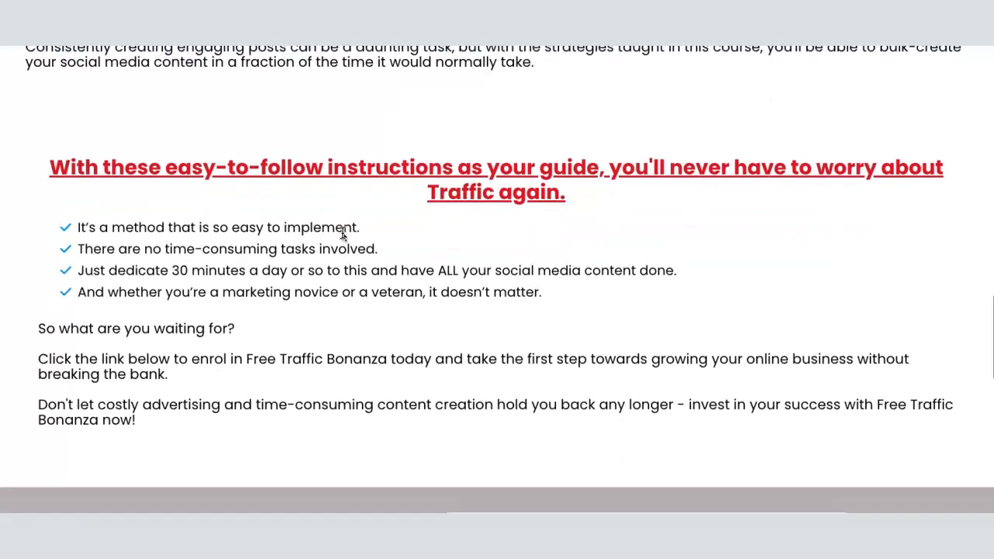
scroll(343, 233, "down", 7)
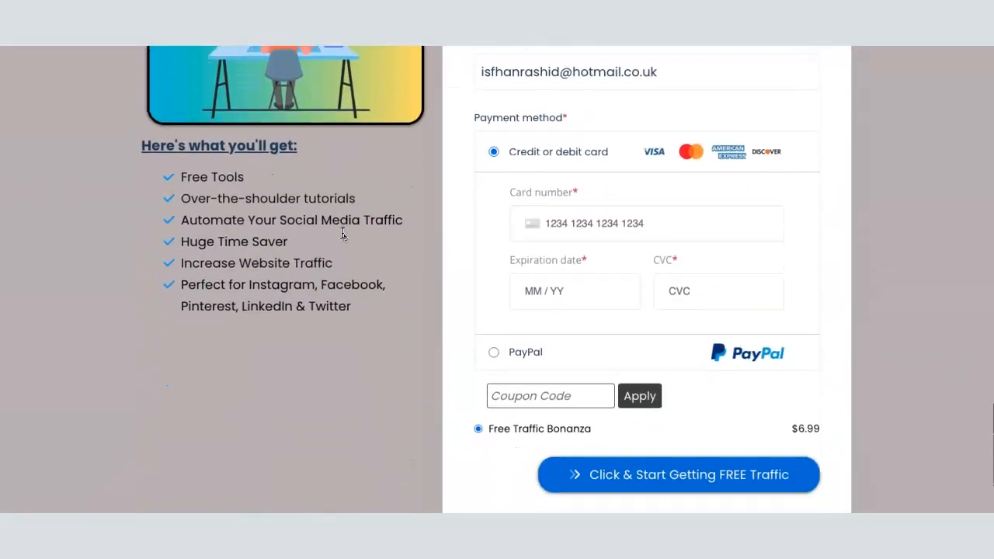
scroll(536, 287, "down", 3)
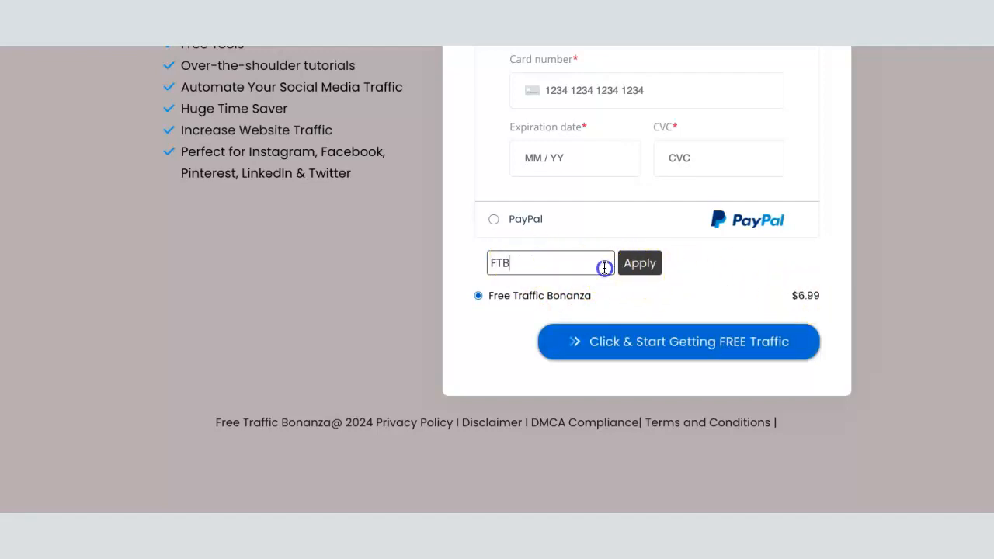
left_click(641, 266)
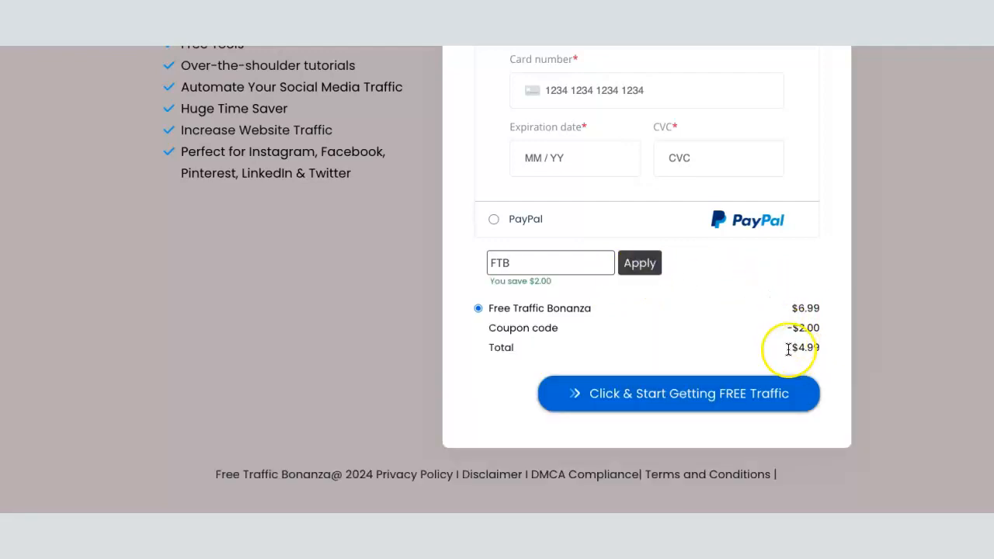
Go back up the Free Traffic Bonanza sales page and review its opening section once more
scroll(691, 295, "up", 15)
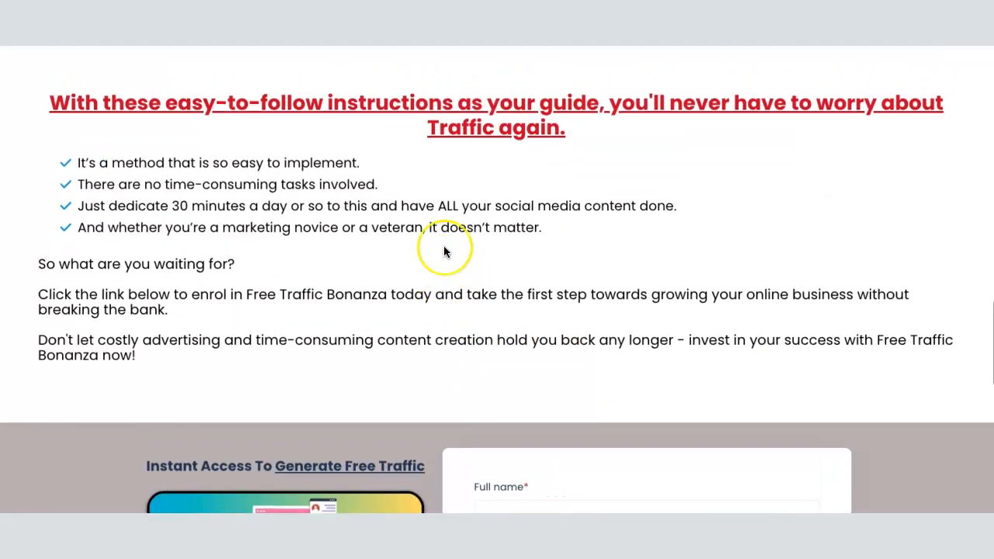
scroll(444, 250, "up", 10)
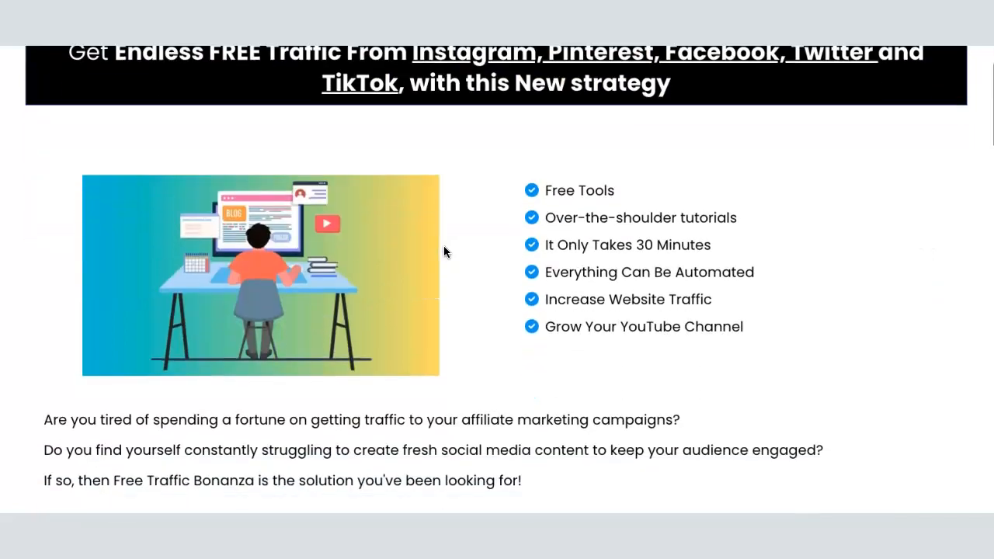
scroll(424, 253, "down", 8)
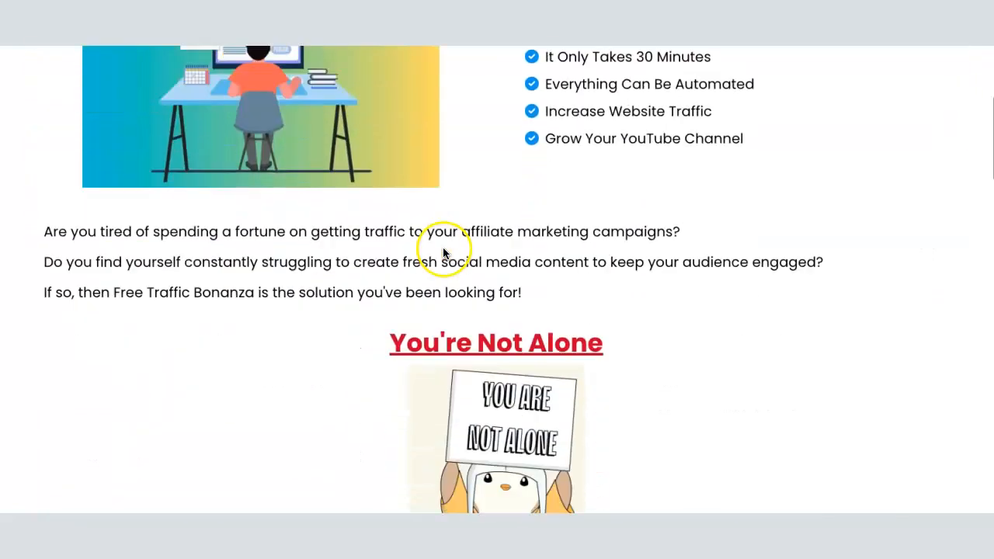
scroll(344, 244, "up", 8)
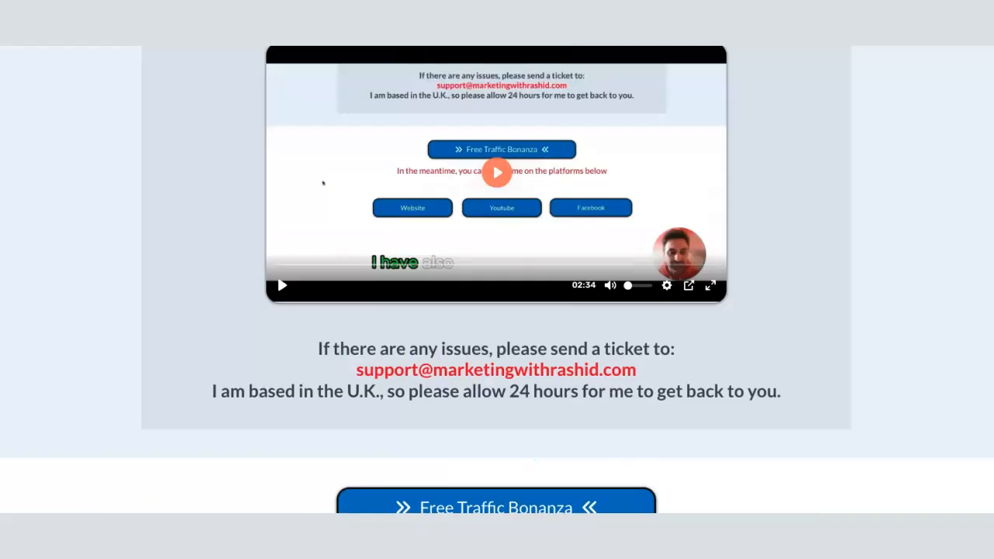
View the order thank-you page from its heading and video down to the support contact and Free Traffic Bonanza access button
scroll(455, 137, "up", 2)
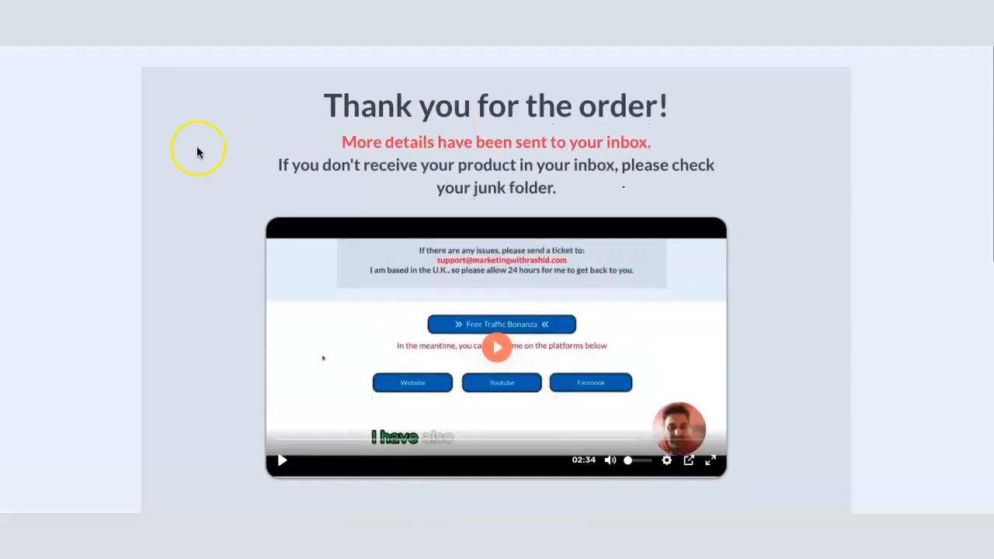
scroll(210, 150, "down", 2)
scroll(210, 151, "down", 4)
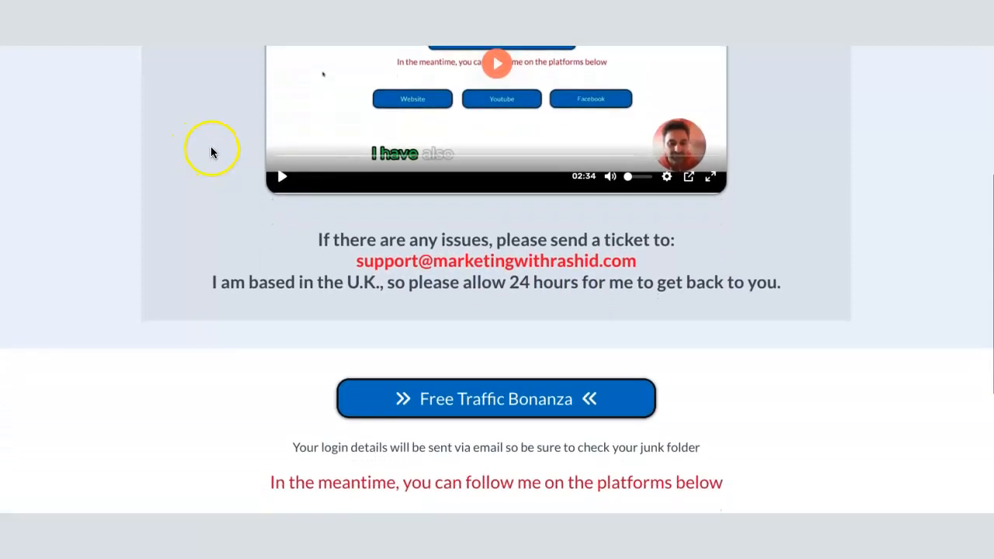
Examine the thank-you page's Website, Youtube and Facebook links and the Free Traffic Bonanza access button, and return to the video section
scroll(212, 152, "down", 1)
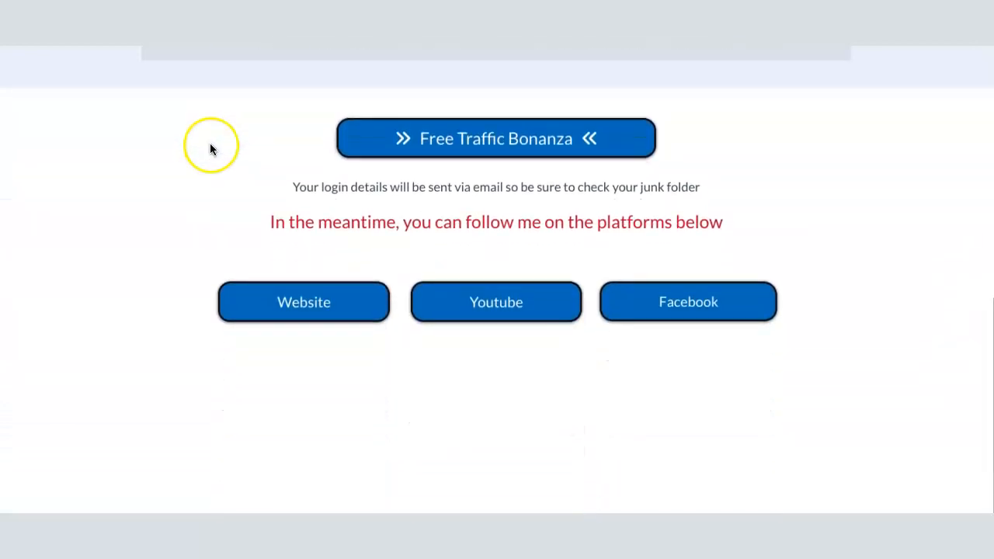
scroll(219, 141, "up", 1)
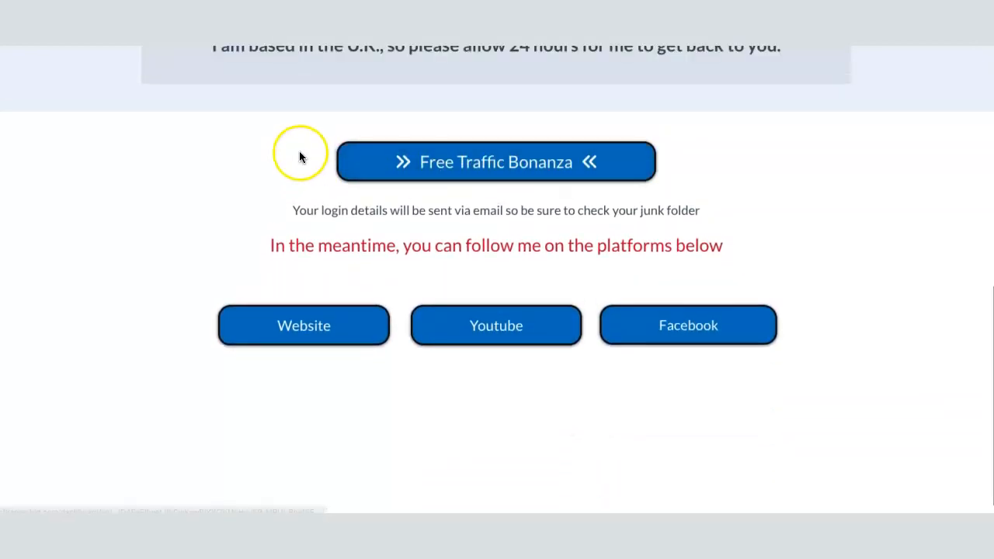
scroll(299, 155, "up", 1)
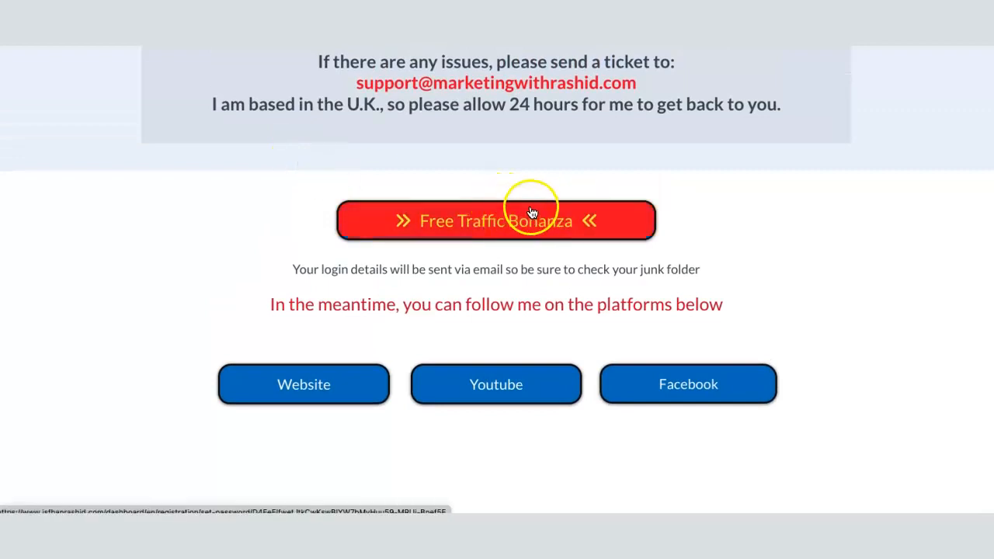
scroll(510, 188, "up", 6)
scroll(509, 190, "down", 2)
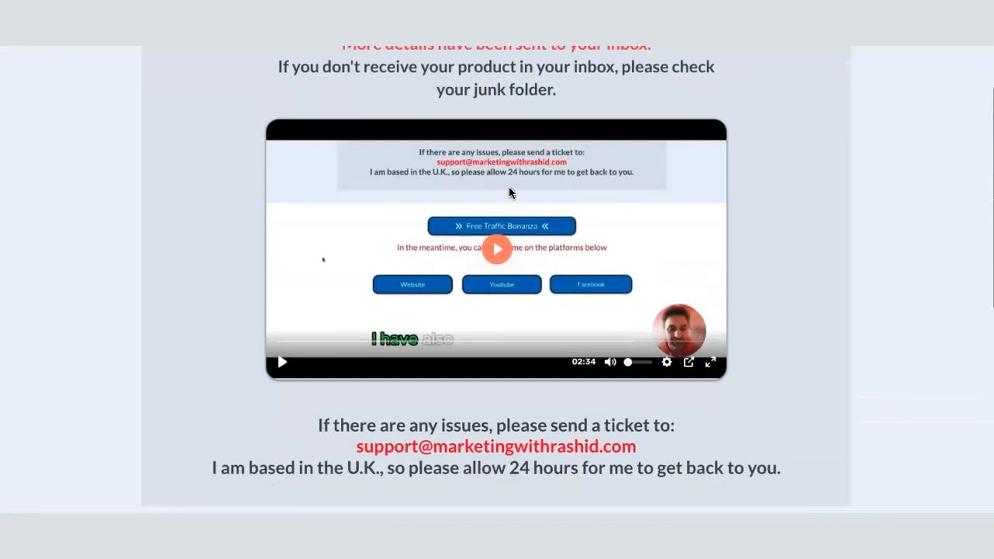
scroll(509, 193, "up", 1)
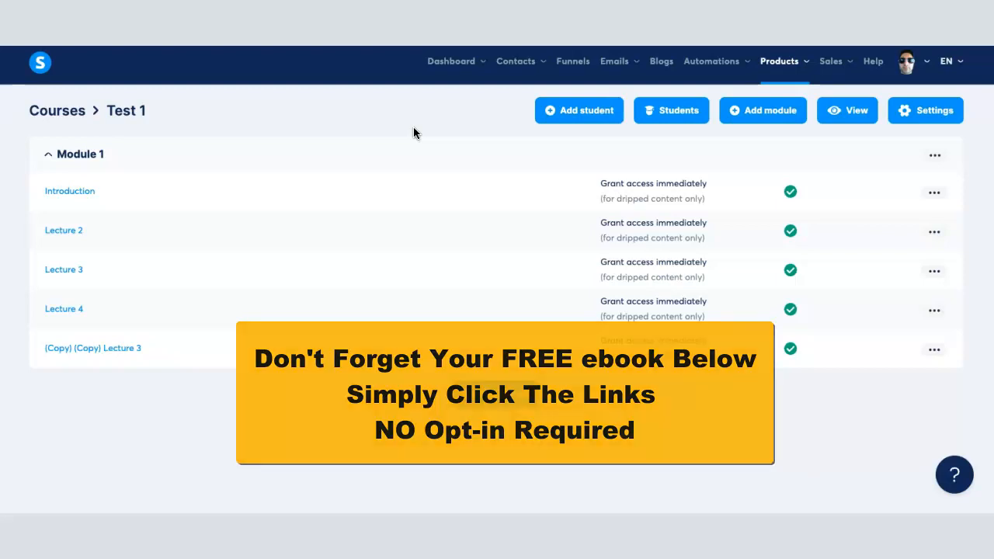
left_click(406, 159)
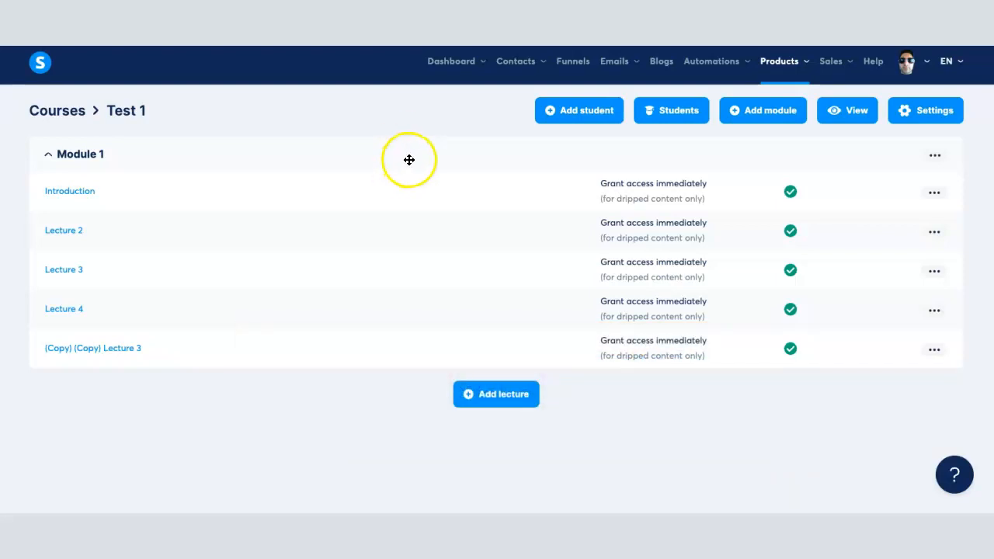